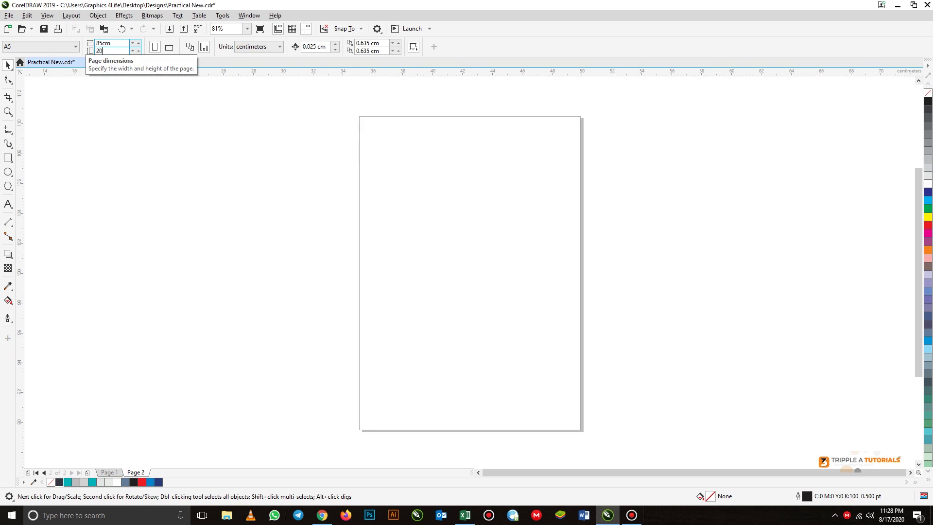
# Set the page size to 85 cm wide and 200 cm high.
pyautogui.press('Return')
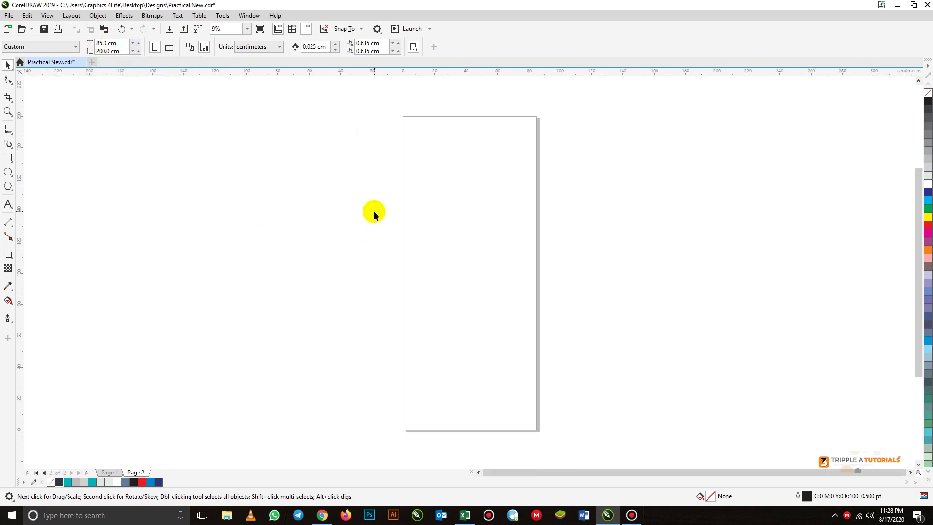
# Import the corporate-business roll-up banner and the fantastic-business yellow roll-up images from the Desktop's Designs folder.
pyautogui.click(168, 30)
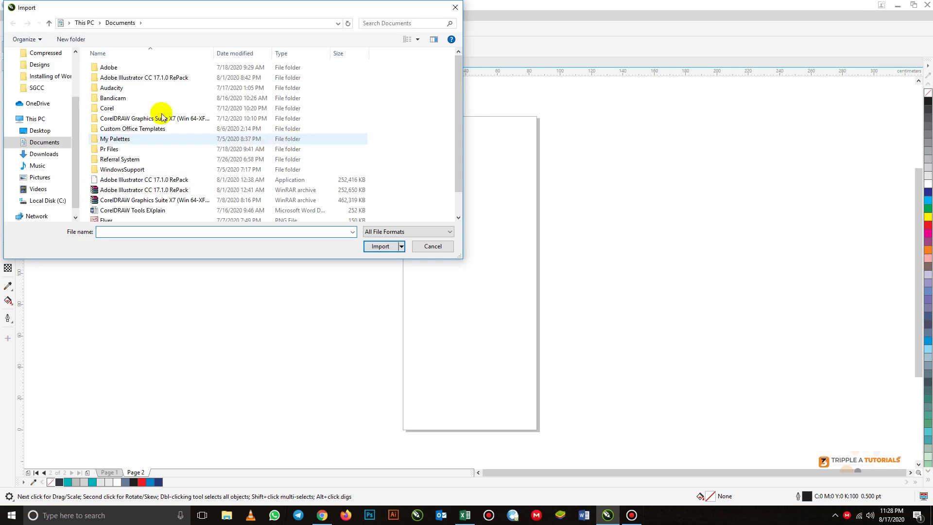
pyautogui.scroll(2, 70, 118)
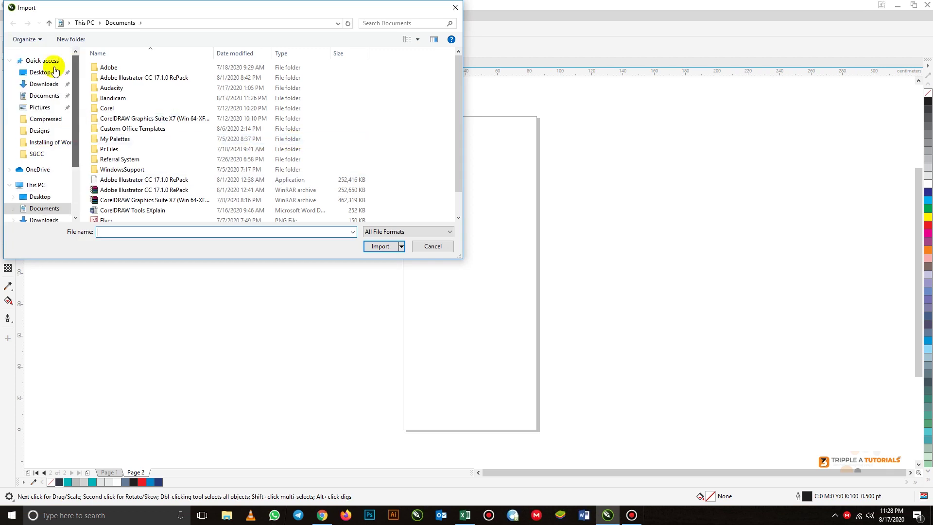
pyautogui.click(41, 73)
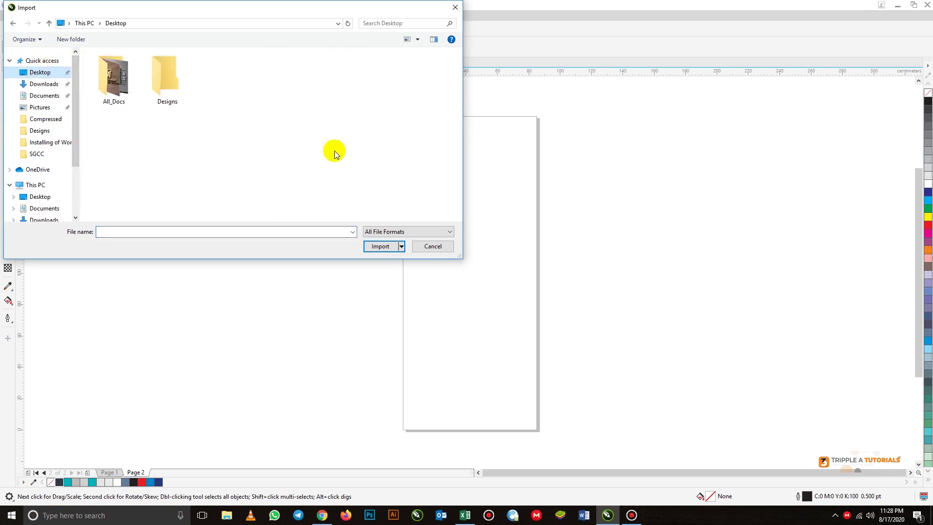
pyautogui.click(164, 84)
pyautogui.doubleClick(164, 84)
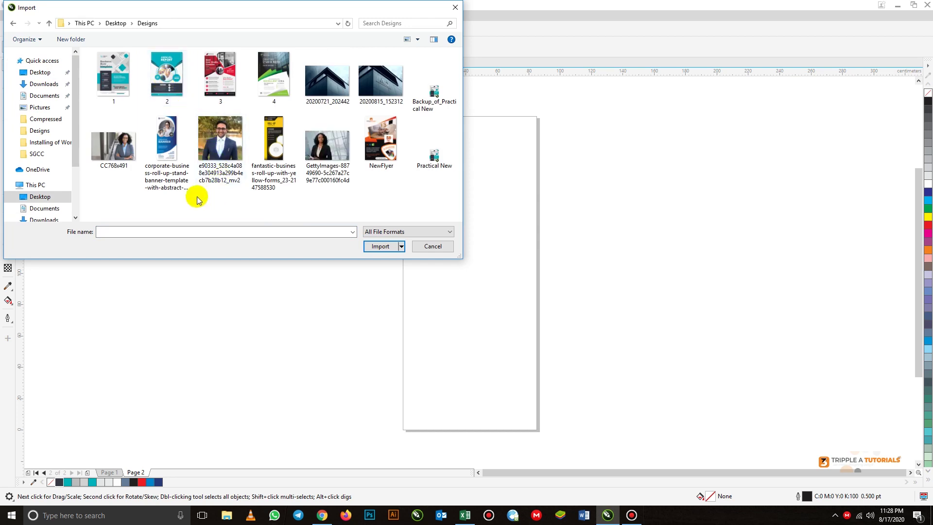
pyautogui.click(167, 142)
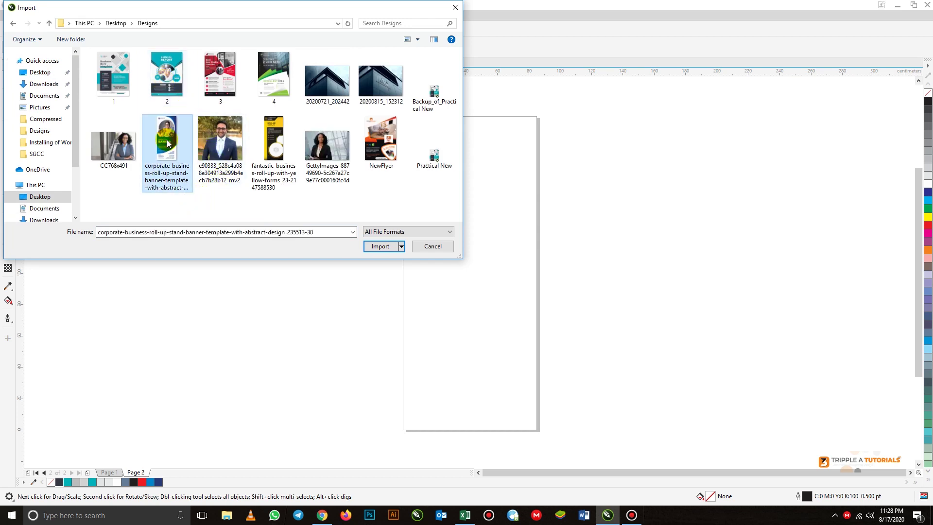
pyautogui.keyDown('ctrl'); pyautogui.click(277, 152); pyautogui.keyUp('ctrl')
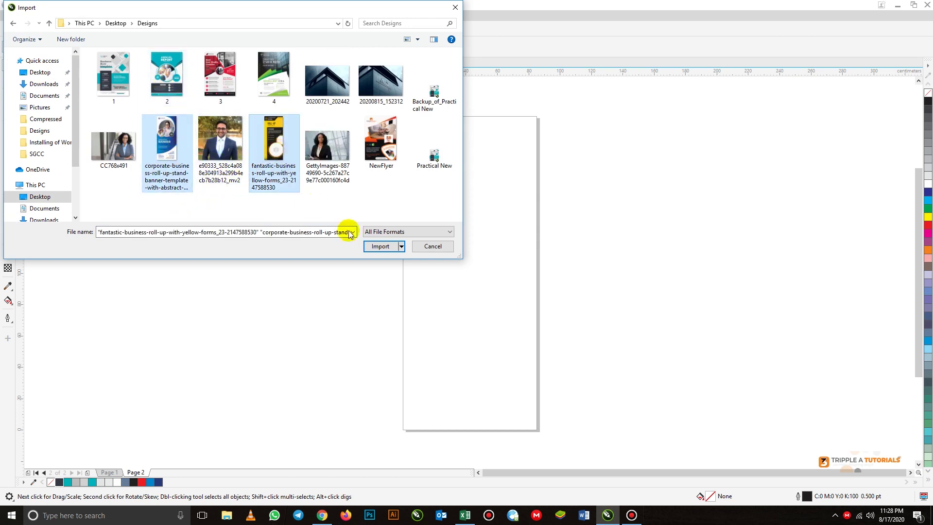
pyautogui.click(379, 246)
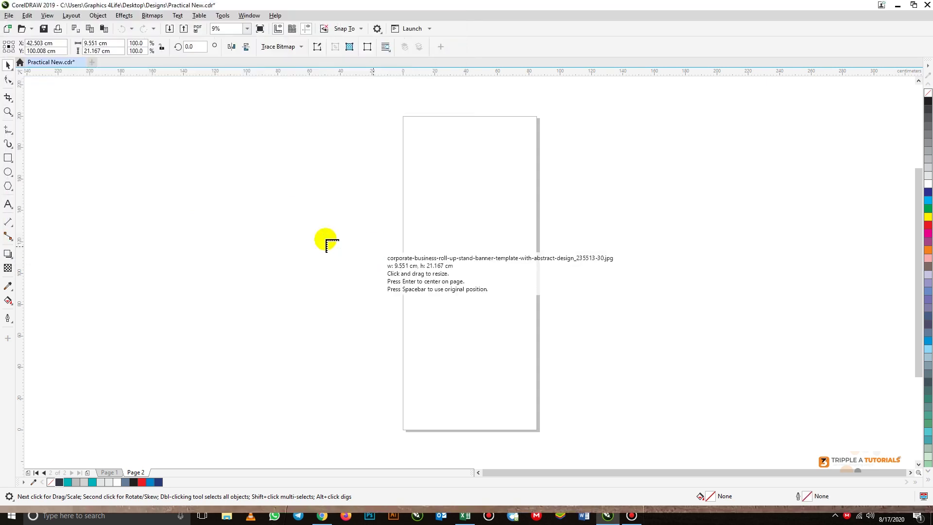
# Place both imported images at original size, with the blue banner left of the page and the yellow banner right of it.
pyautogui.click(158, 146)
pyautogui.click(243, 164)
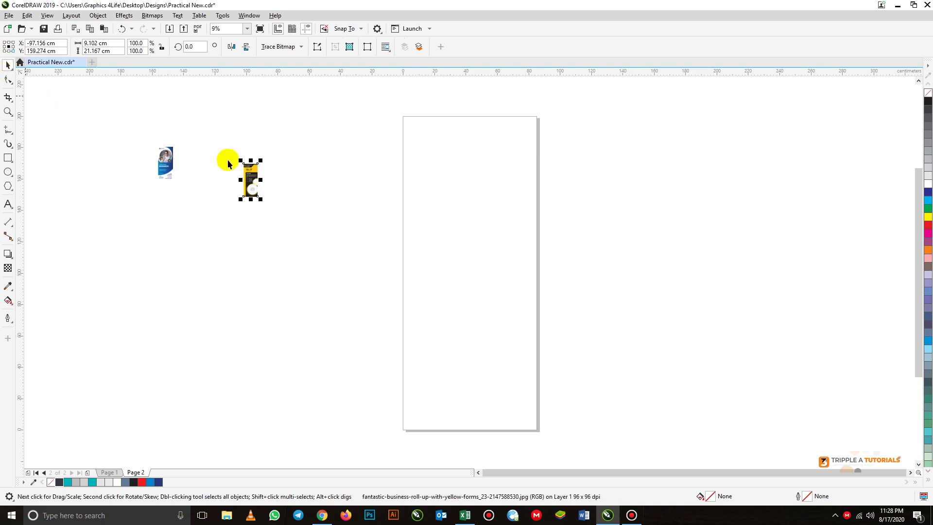
pyautogui.click(327, 159)
pyautogui.click(252, 181)
pyautogui.moveTo(252, 180); pyautogui.dragTo(596, 192)
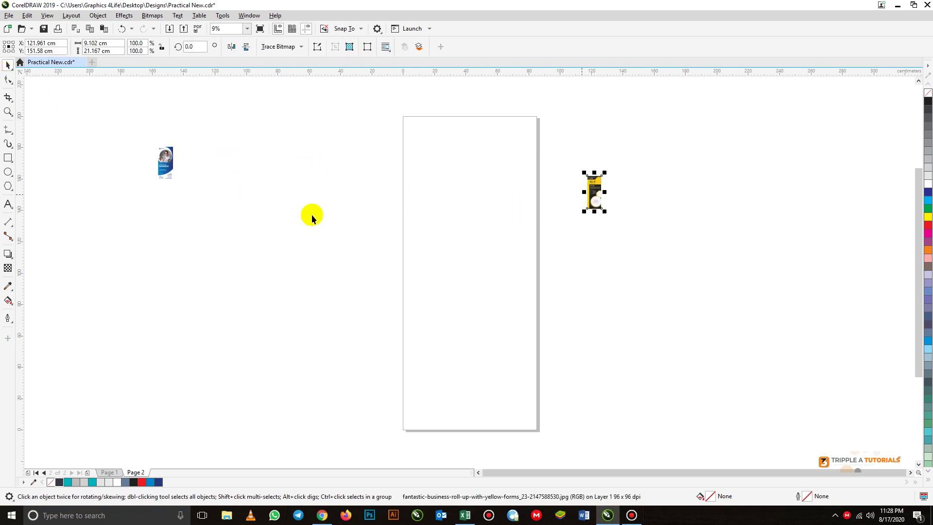
pyautogui.click(165, 162)
pyautogui.moveTo(165, 161); pyautogui.dragTo(330, 191)
pyautogui.click(316, 252)
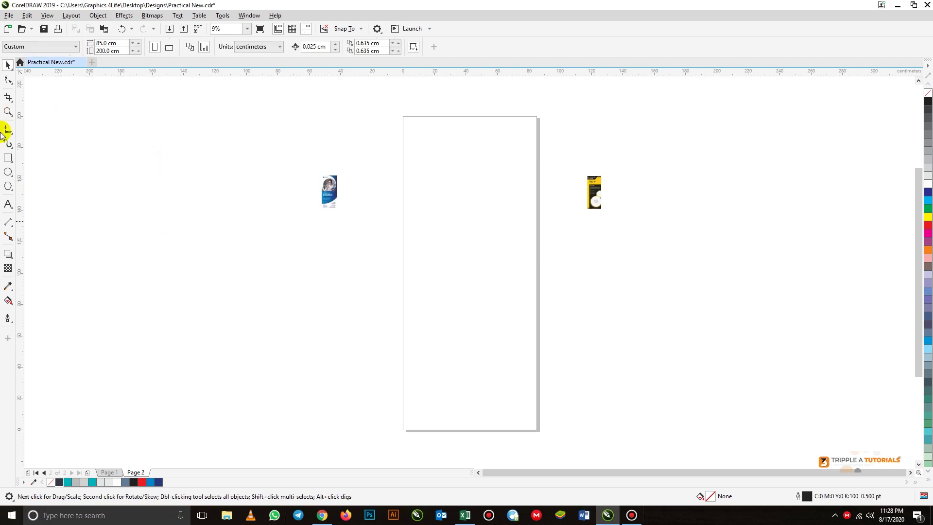
# Create a page-frame rectangle of 85 by 200 cm covering the whole page.
pyautogui.doubleClick(7, 157)
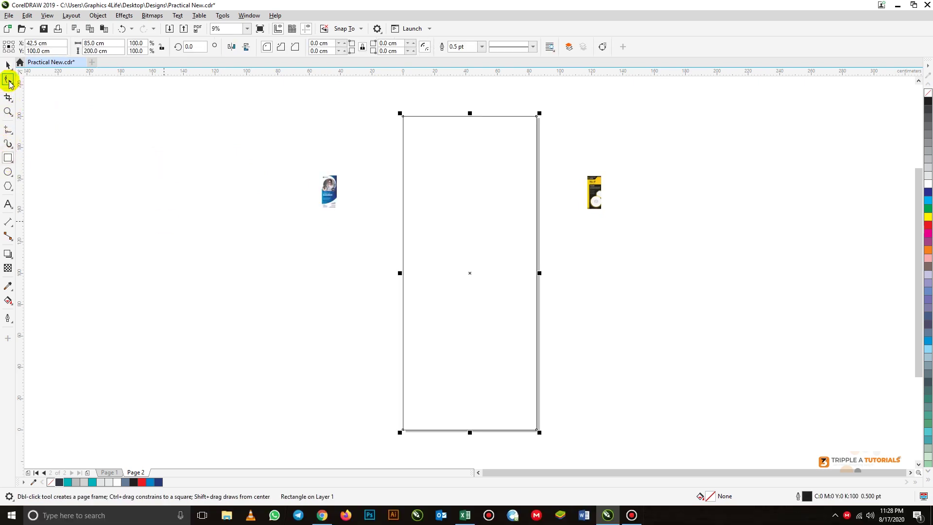
pyautogui.click(8, 67)
pyautogui.click(185, 216)
# Move the blue banner image onto the page and align it with the frame rectangle's left and top edges.
pyautogui.click(329, 189)
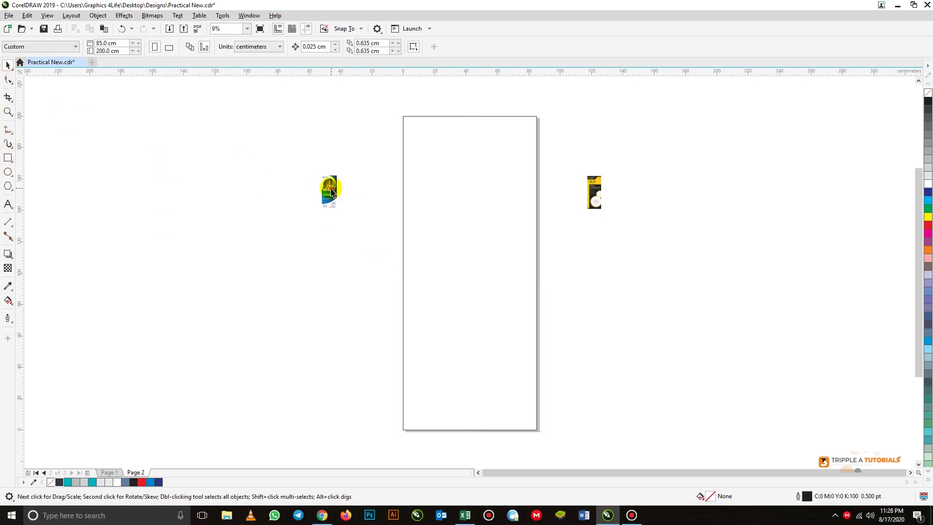
pyautogui.moveTo(329, 190); pyautogui.dragTo(446, 162)
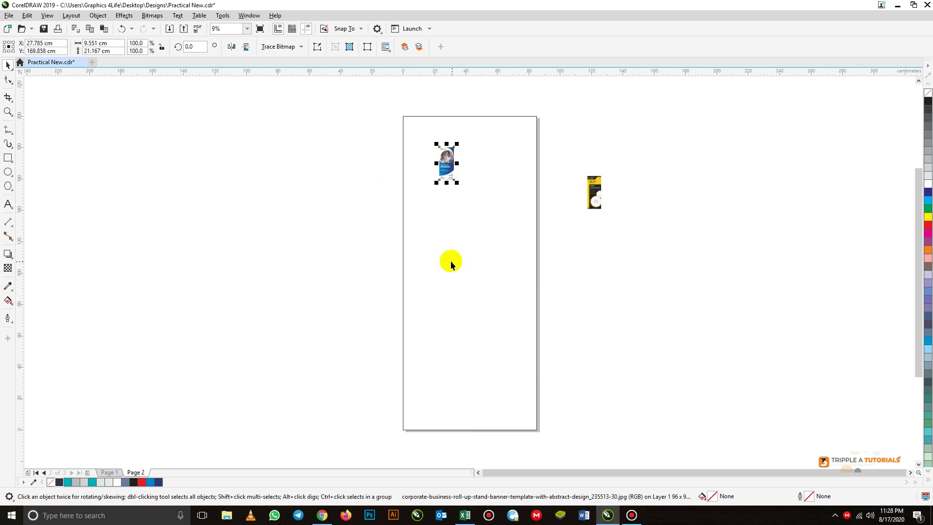
pyautogui.click(450, 260)
pyautogui.keyDown('shift'); pyautogui.click(451, 260); pyautogui.keyUp('shift')
pyautogui.press('l')
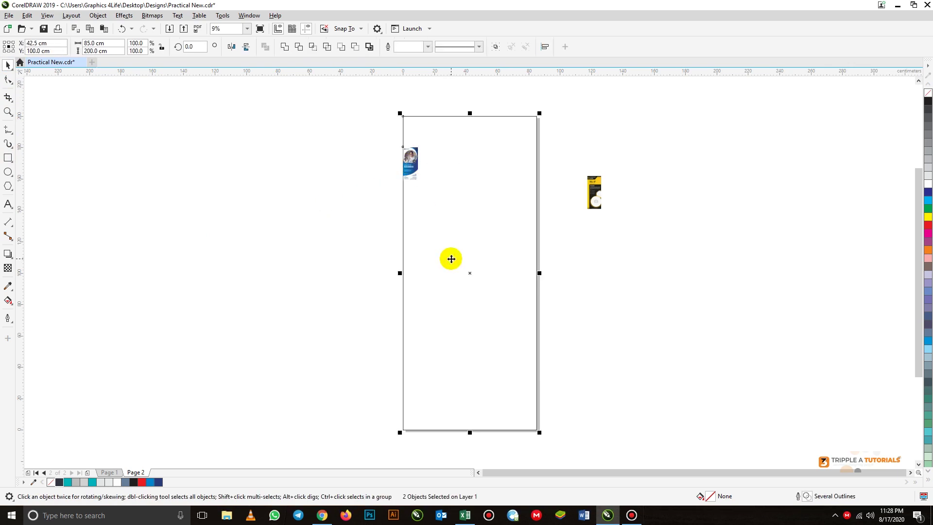
pyautogui.press('t')
pyautogui.click(323, 242)
# Scale the blue banner image proportionally from its top-left corner to the page's full 85 cm width.
pyautogui.click(416, 144)
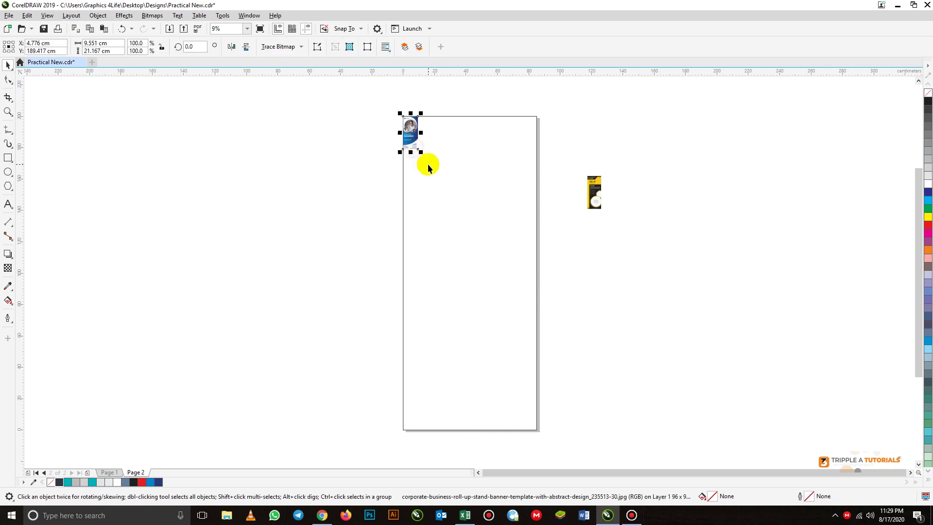
pyautogui.moveTo(421, 152); pyautogui.dragTo(537, 413)
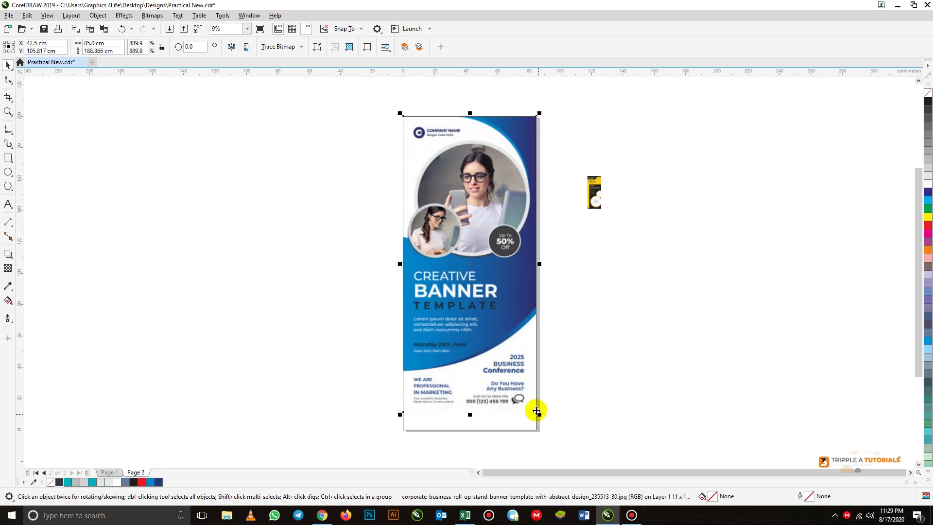
pyautogui.click(572, 292)
pyautogui.click(494, 276)
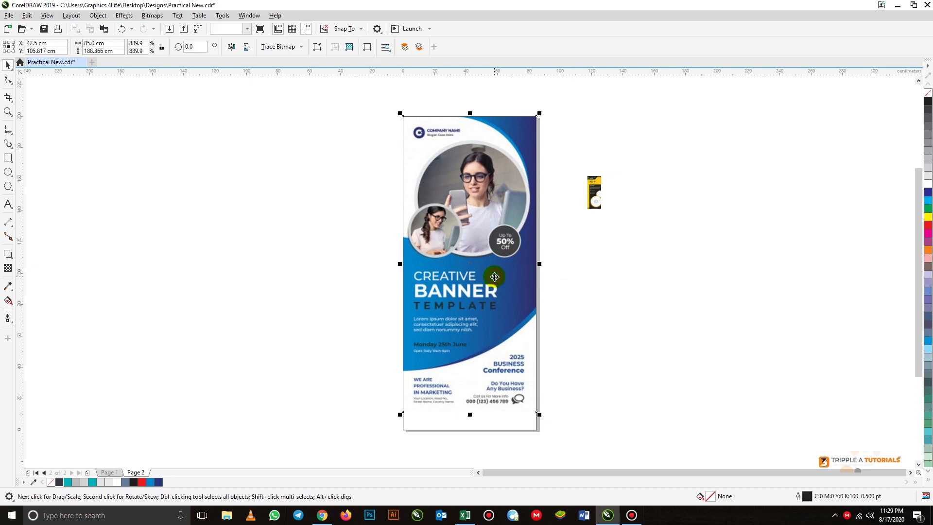
# Move the yellow banner image and the enlarged blue banner off to the left of the page.
pyautogui.click(594, 190)
pyautogui.moveTo(594, 191); pyautogui.dragTo(304, 150)
pyautogui.click(412, 209)
pyautogui.moveTo(412, 209); pyautogui.dragTo(219, 207)
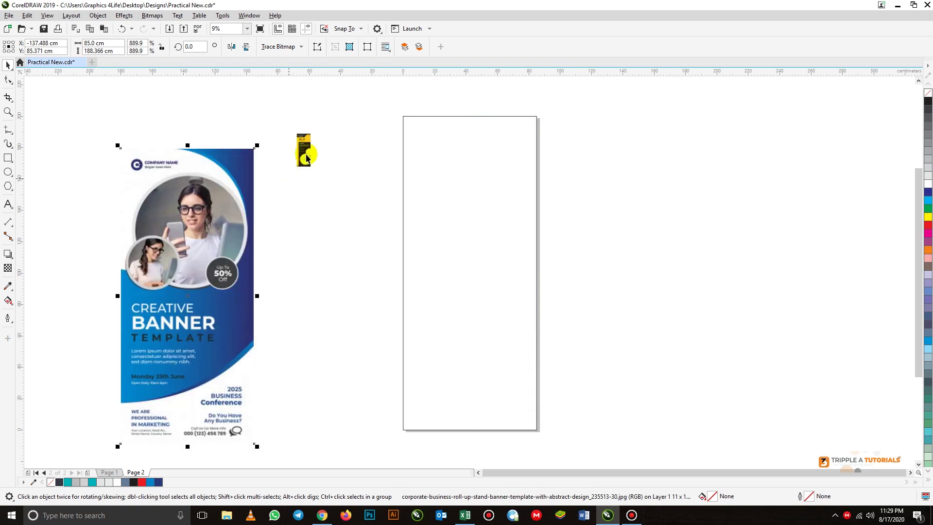
# Bring the yellow banner image to the page and align it with the frame rectangle's left and top edges.
pyautogui.click(302, 148)
pyautogui.moveTo(318, 151); pyautogui.dragTo(389, 176)
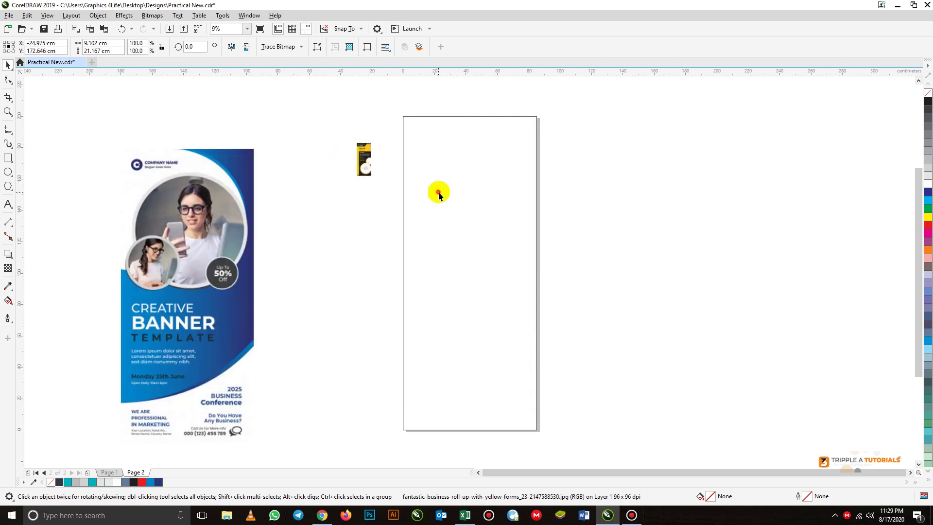
pyautogui.click(439, 192)
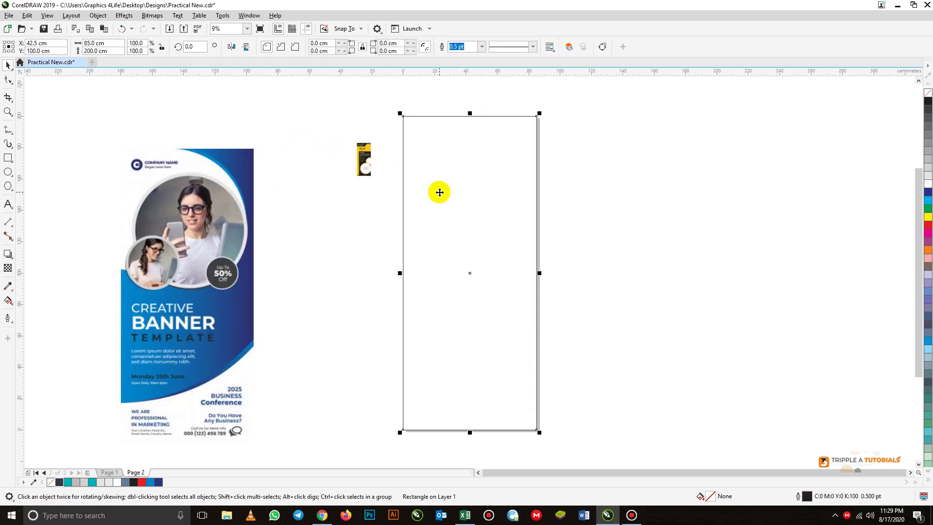
pyautogui.click(365, 158)
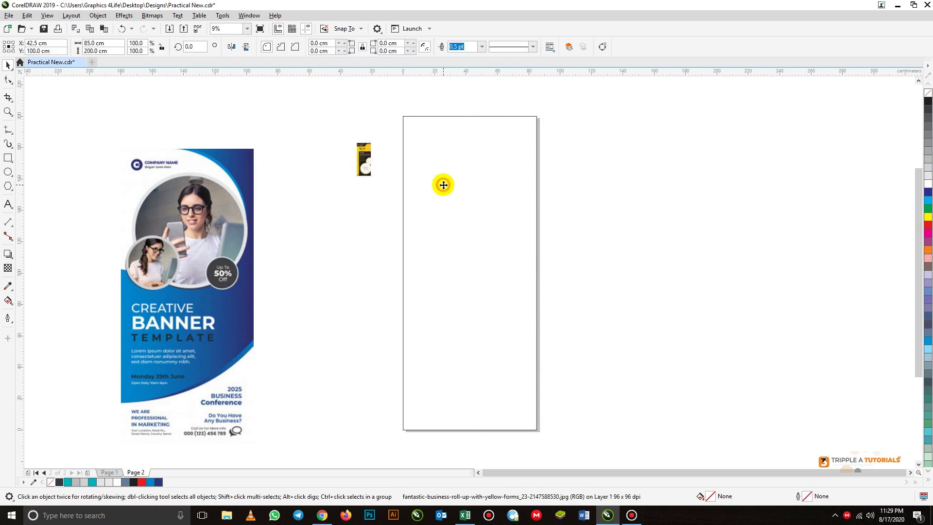
pyautogui.click(443, 185)
pyautogui.click(358, 145)
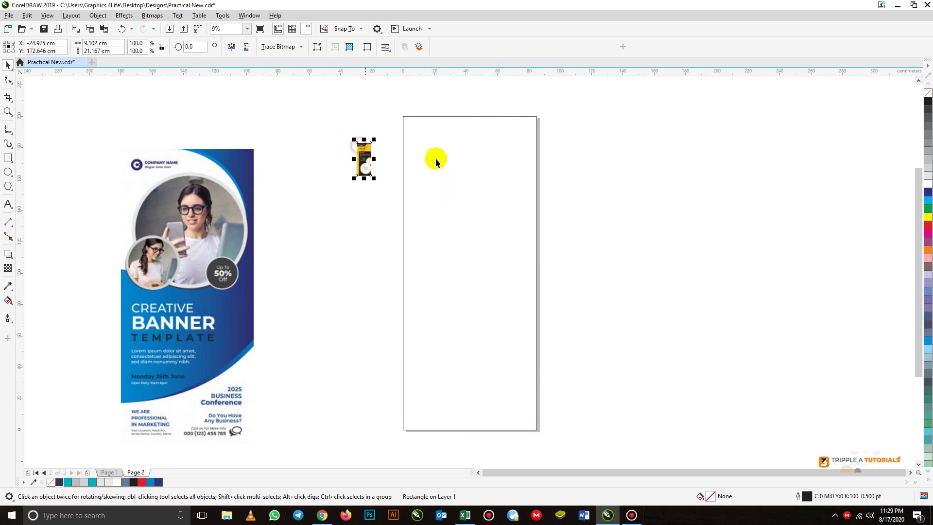
pyautogui.keyDown('shift'); pyautogui.click(436, 159); pyautogui.keyUp('shift')
pyautogui.press('l')
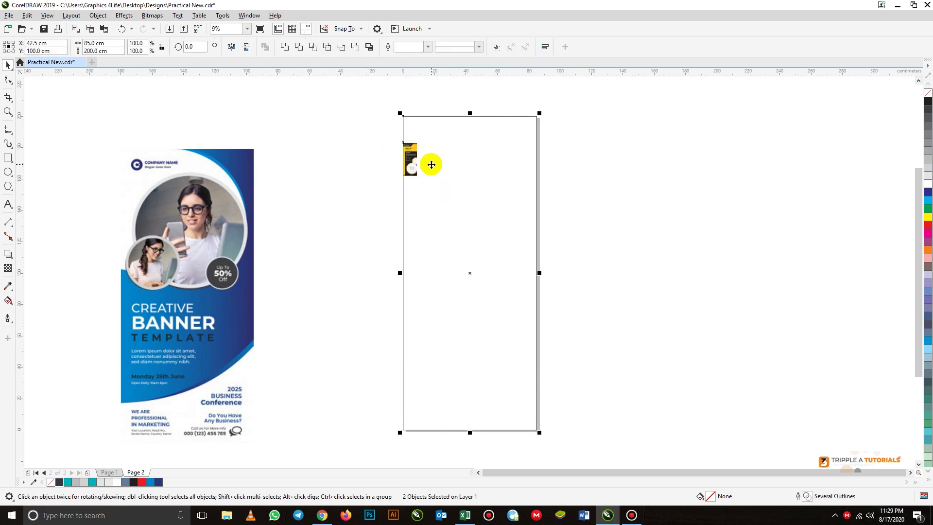
pyautogui.press('t')
pyautogui.click(327, 191)
# Scale the yellow banner image proportionally from its top-left corner to the page's full 85 cm width.
pyautogui.click(418, 160)
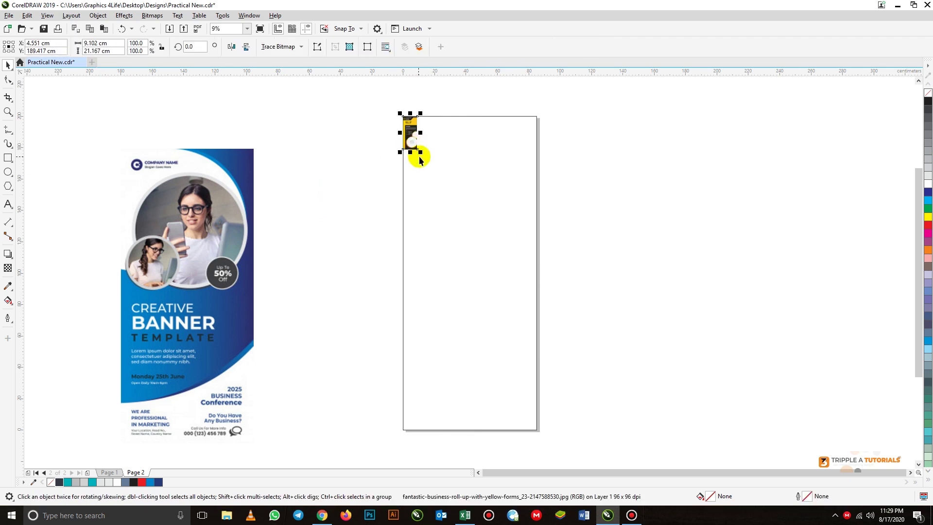
pyautogui.moveTo(419, 153); pyautogui.dragTo(548, 432)
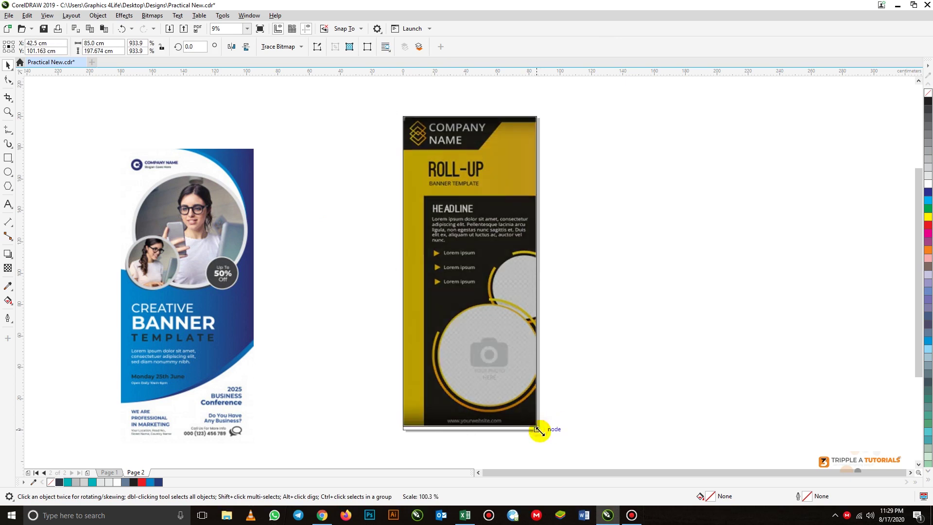
pyautogui.click(573, 411)
pyautogui.click(473, 295)
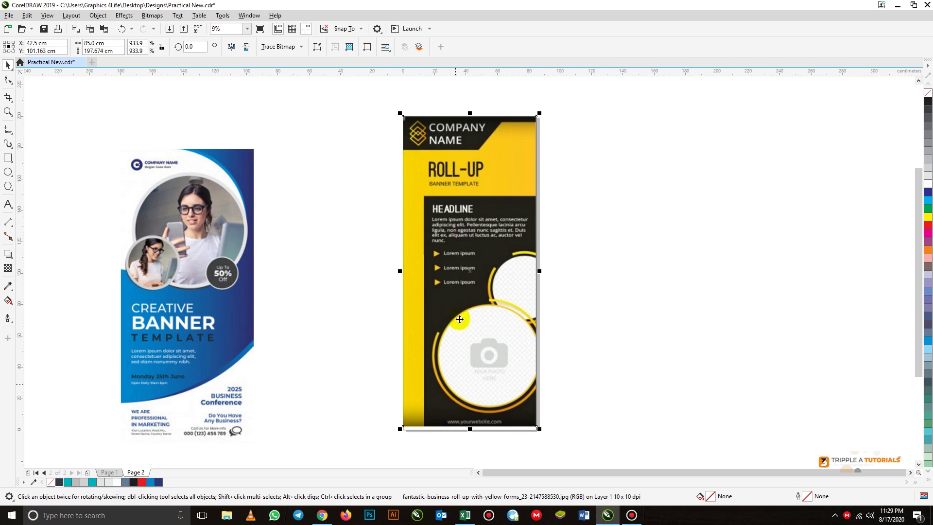
# Move the yellow banner to the right of the page and the blue banner close to the page's left side.
pyautogui.moveTo(213, 296); pyautogui.dragTo(274, 245)
pyautogui.click(445, 274)
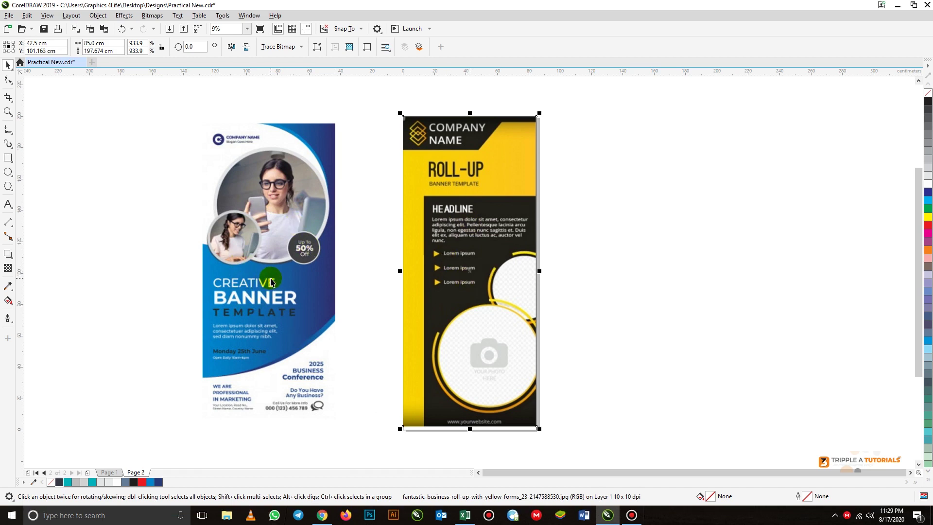
pyautogui.moveTo(464, 244); pyautogui.dragTo(654, 244)
pyautogui.click(257, 221)
pyautogui.moveTo(257, 222); pyautogui.dragTo(300, 219)
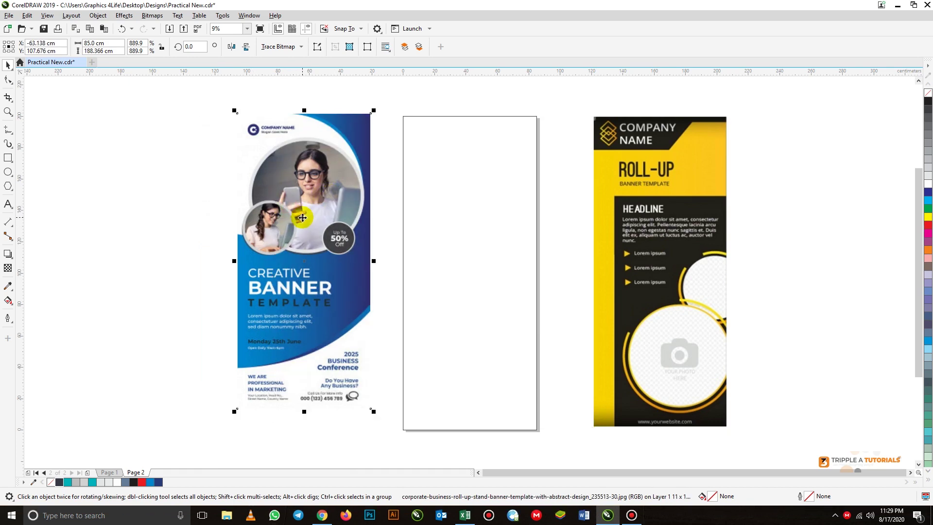
# Center the blue banner on the page and raise it until its top meets the page's top edge.
pyautogui.press('p')
pyautogui.click(327, 244)
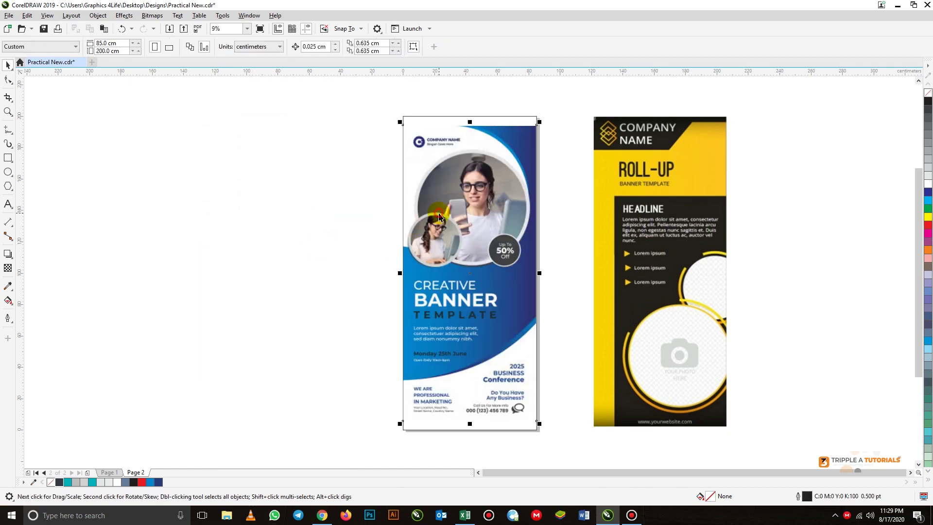
pyautogui.click(439, 216)
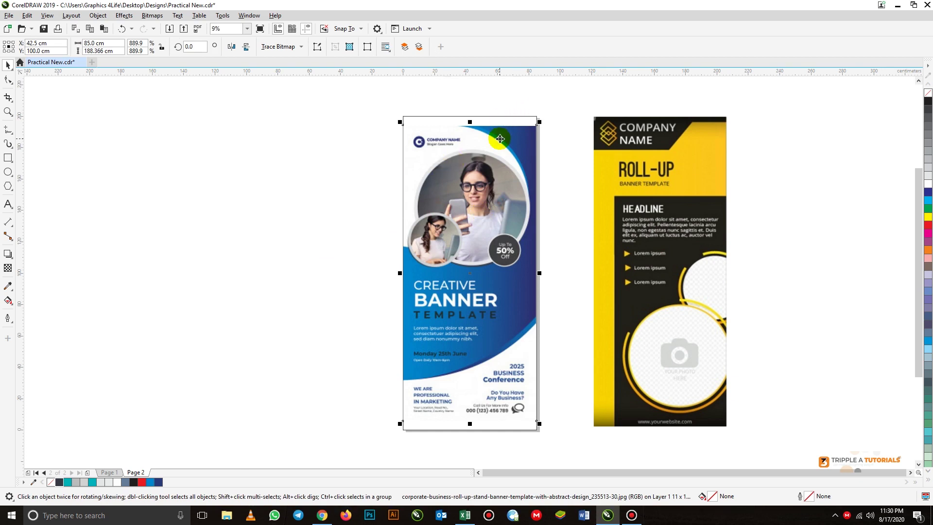
pyautogui.moveTo(500, 137); pyautogui.dragTo(500, 129)
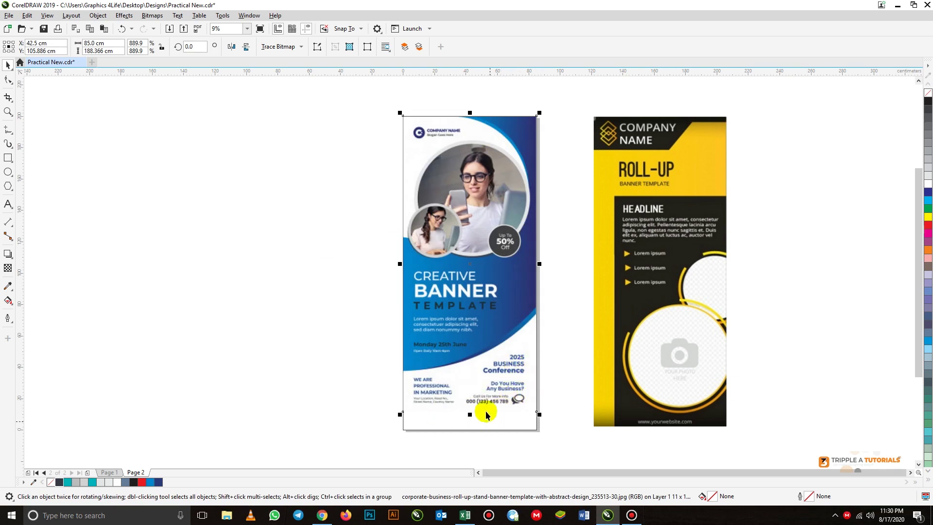
pyautogui.click(302, 264)
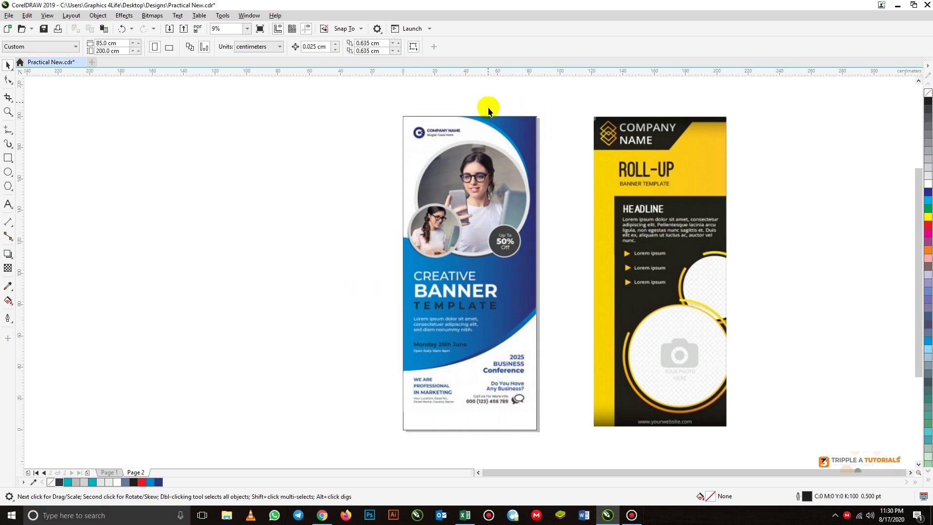
# Lock the blue banner image on the page so it stays fixed as a tracing reference.
pyautogui.click(416, 334)
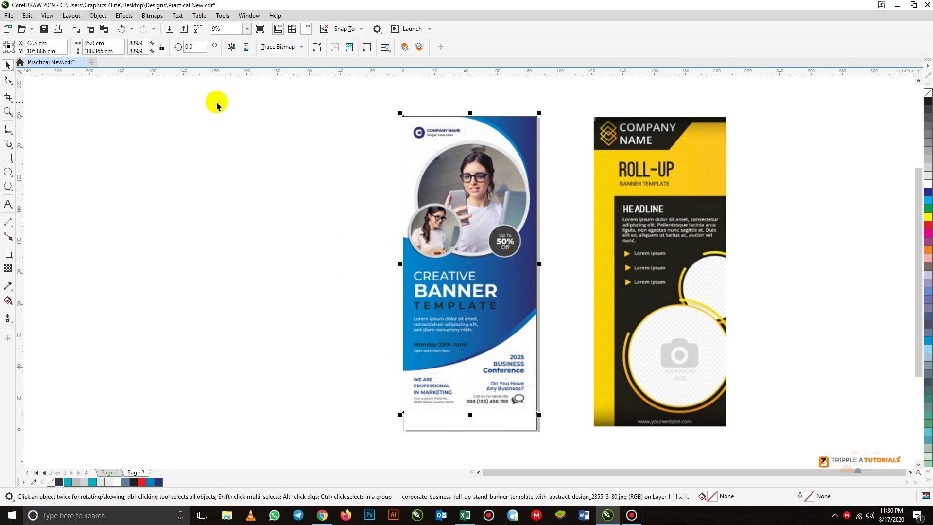
pyautogui.click(96, 16)
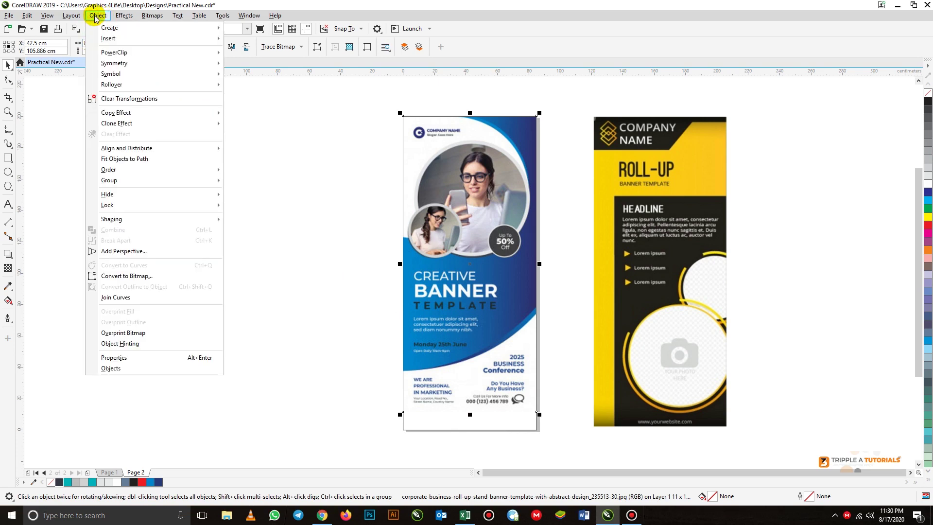
pyautogui.moveTo(141, 206)
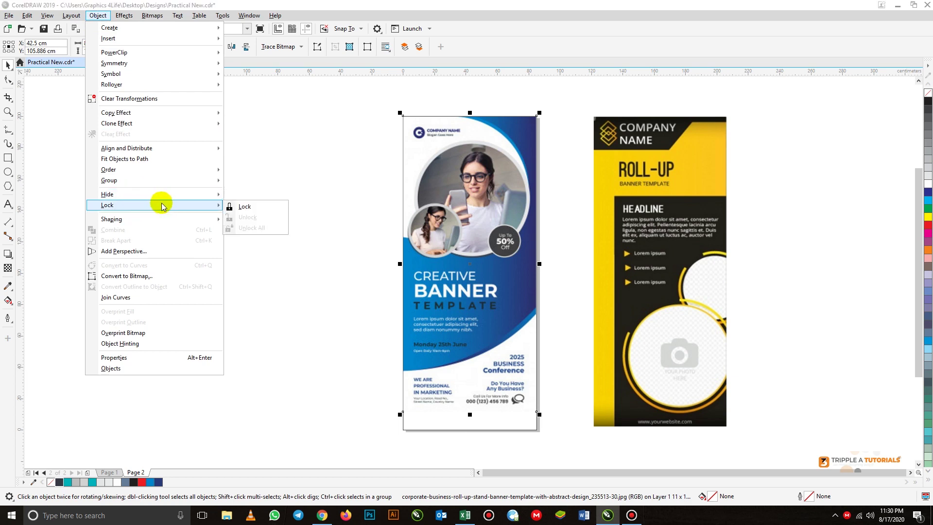
pyautogui.click(252, 208)
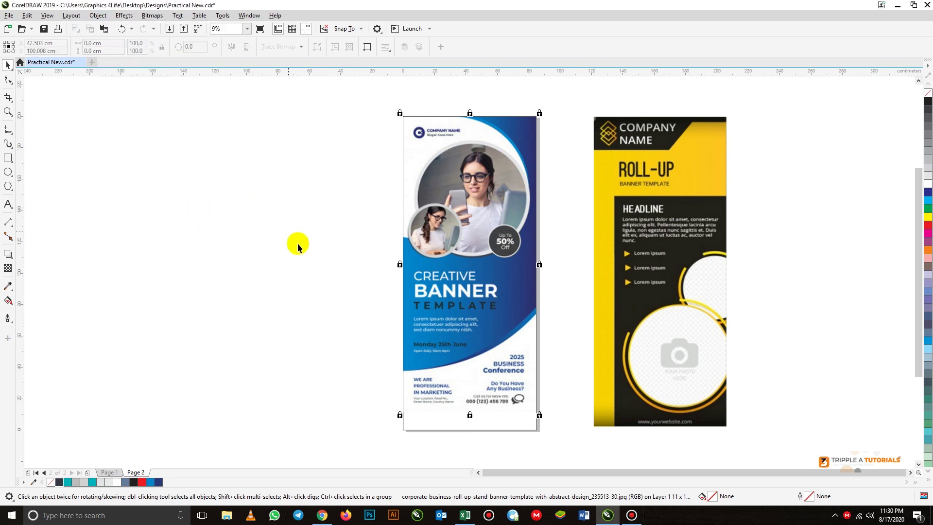
pyautogui.click(298, 243)
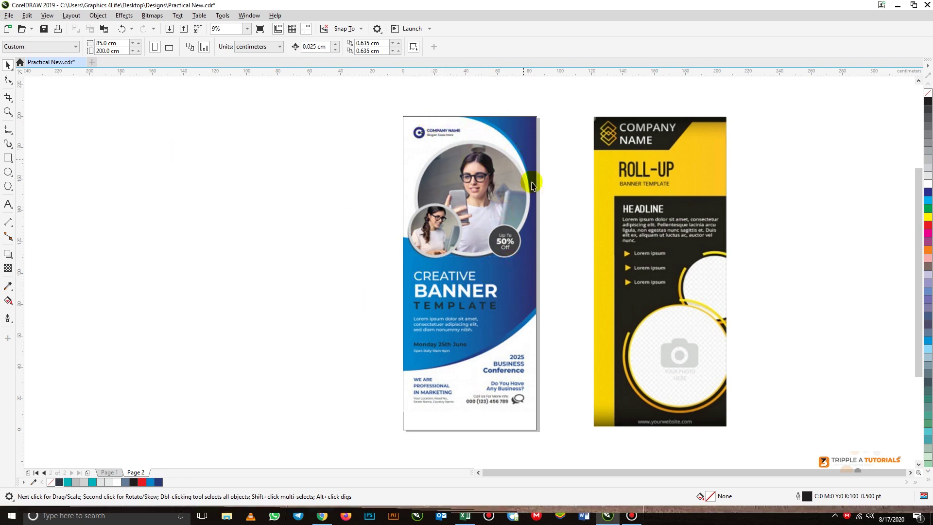
# Draw a rectangle about 78.9 by 76.4 cm over the blue banner, starting from the page's top-left corner.
pyautogui.click(7, 158)
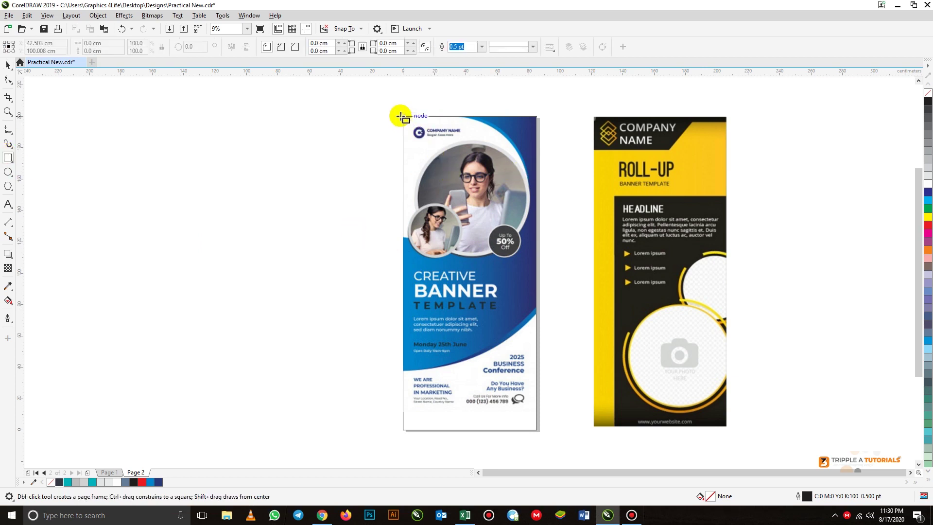
pyautogui.moveTo(402, 115); pyautogui.dragTo(529, 238)
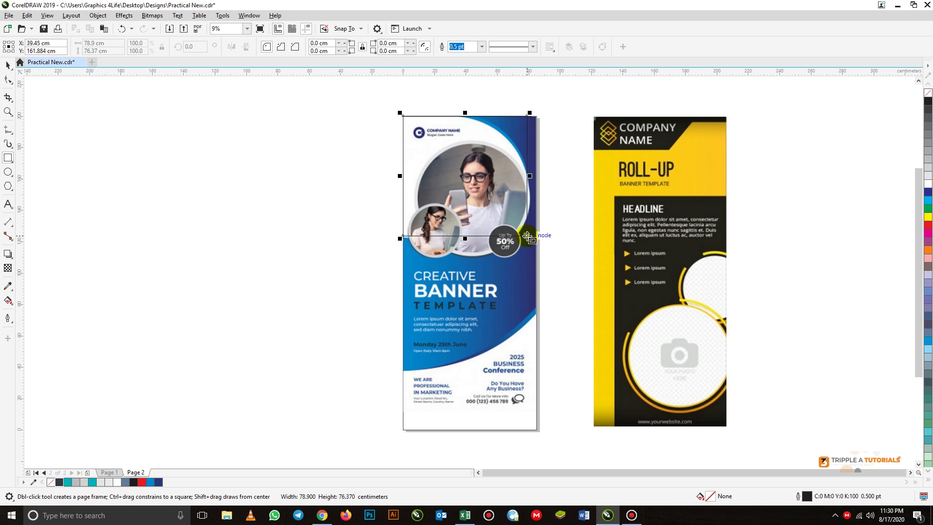
pyautogui.click(7, 67)
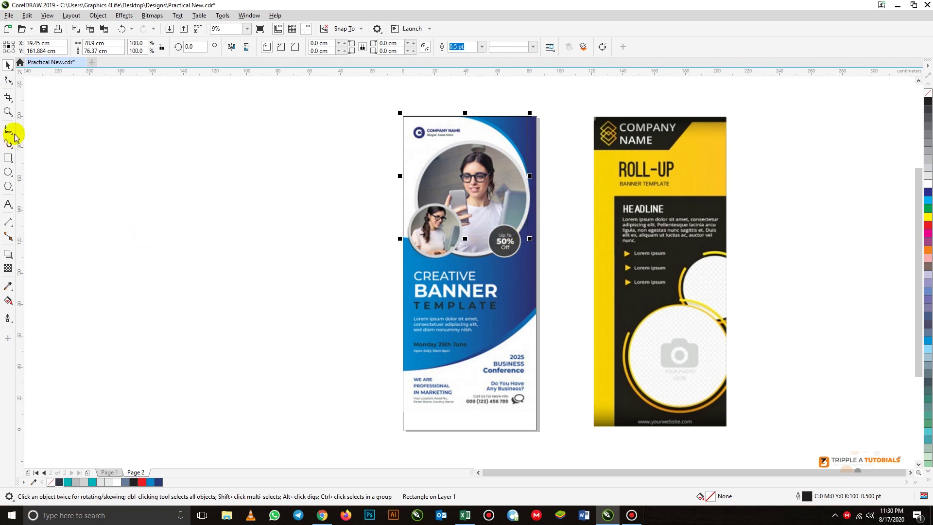
# Try rounding all four rectangle corners by about 11.6 cm and just the bottom-right corner by about 14.6 cm.
pyautogui.click(9, 80)
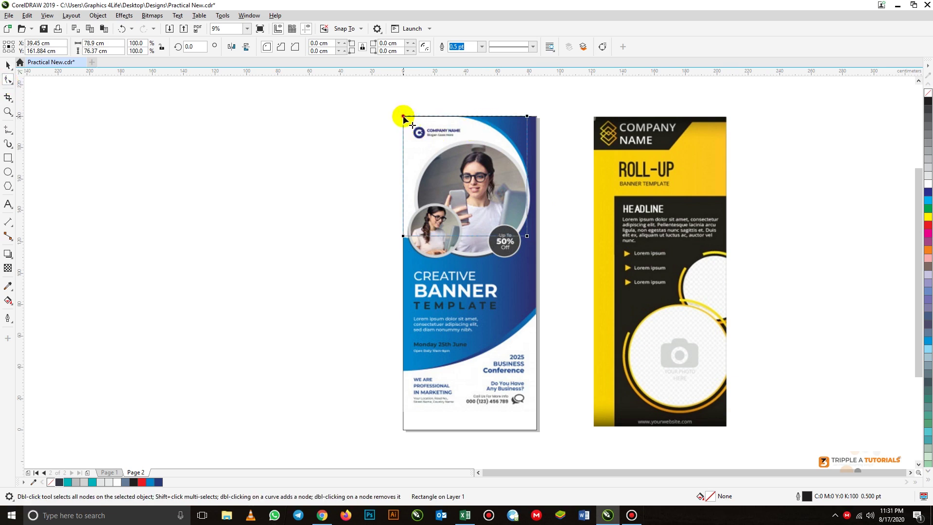
pyautogui.moveTo(404, 117); pyautogui.dragTo(420, 137)
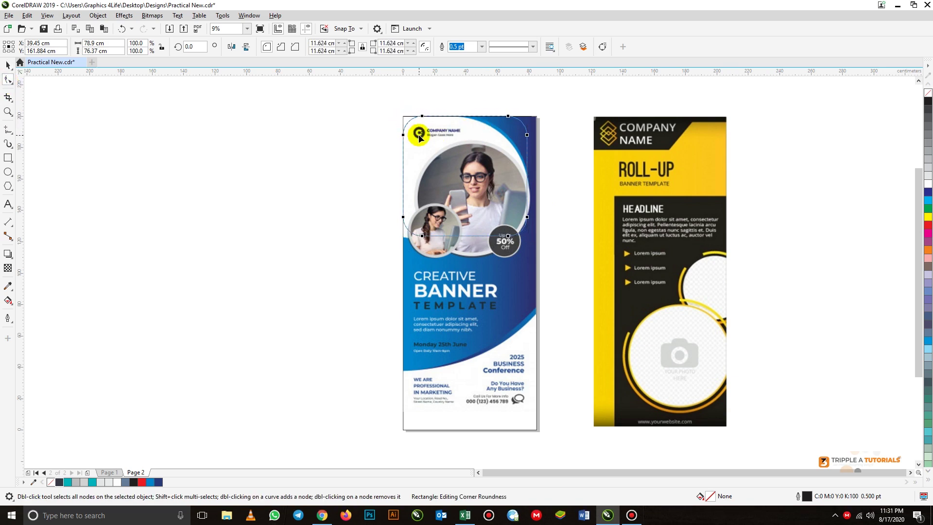
pyautogui.hotkey('ctrl', 'z')
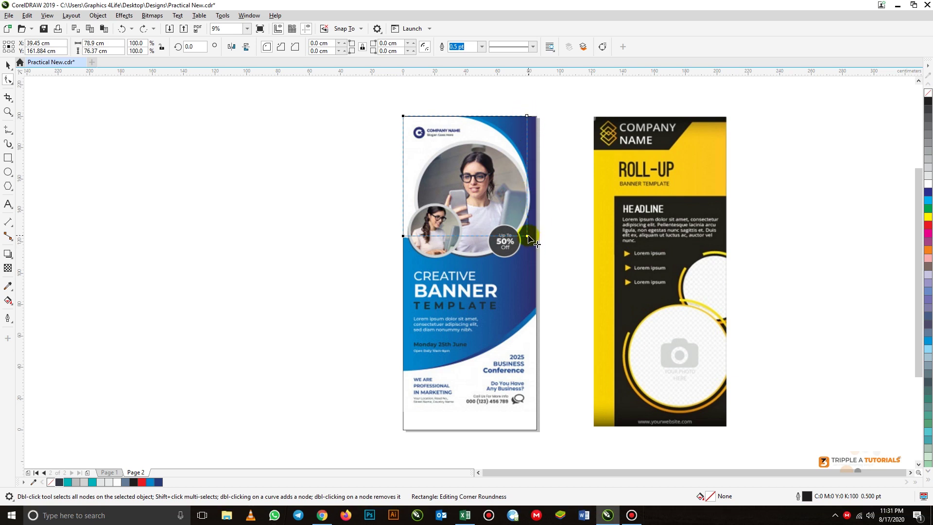
pyautogui.moveTo(527, 236); pyautogui.dragTo(507, 238)
pyautogui.moveTo(504, 237); pyautogui.dragTo(504, 237)
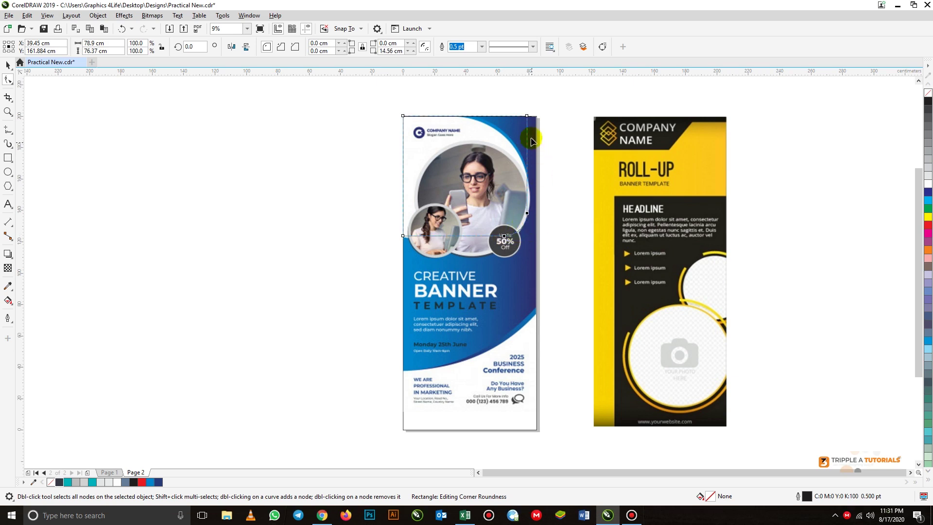
pyautogui.hotkey('ctrl', 'z')
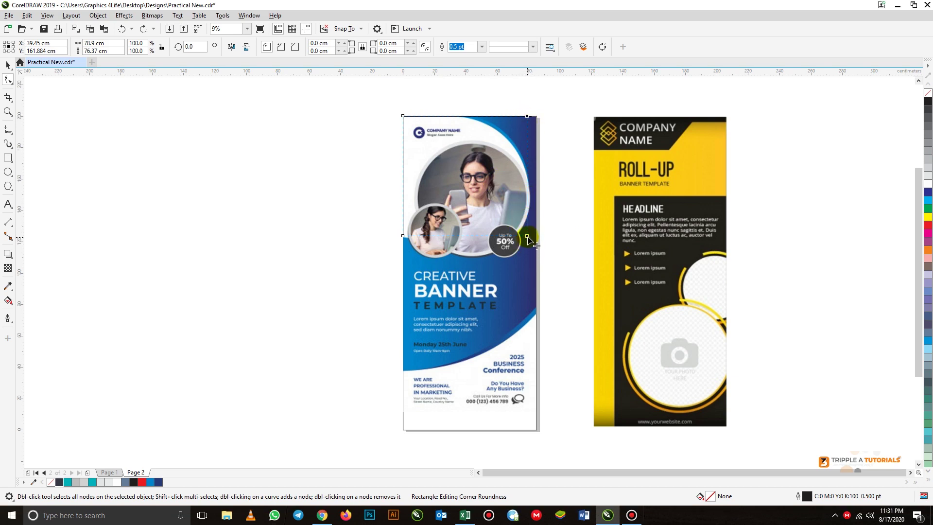
# Round the rectangle's two right corners to a near semicircle of about 38.2 cm and scale it proportionally to about 80.7 cm wide.
pyautogui.moveTo(516, 238); pyautogui.dragTo(467, 241)
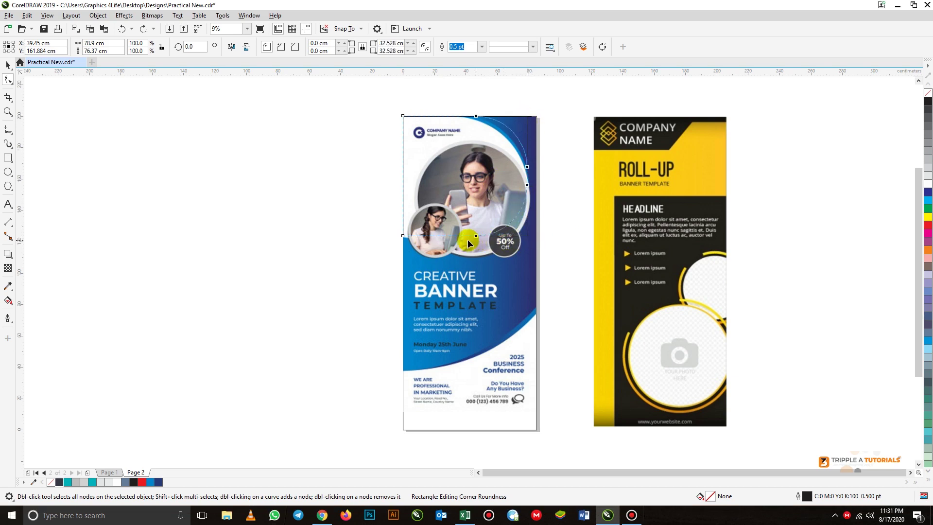
pyautogui.click(8, 64)
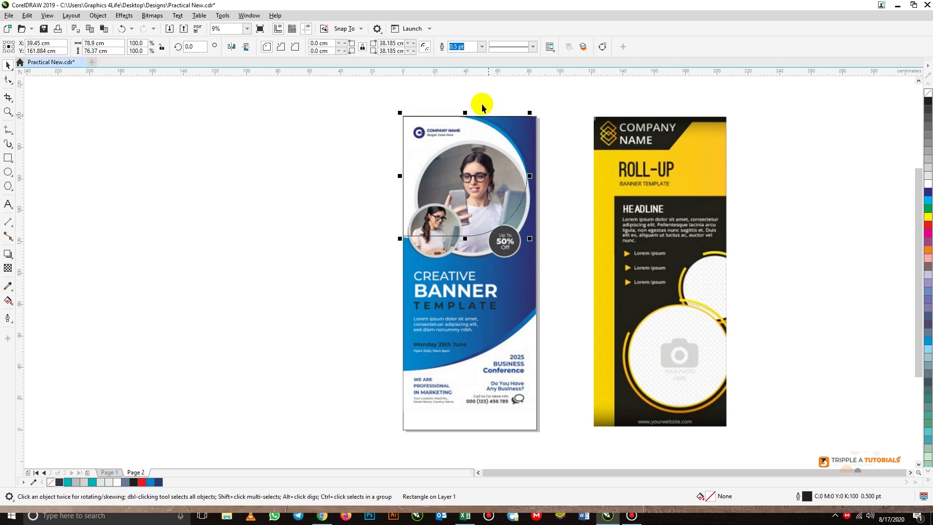
pyautogui.scroll(-2, 481, 103)
pyautogui.scroll(4, 472, 122)
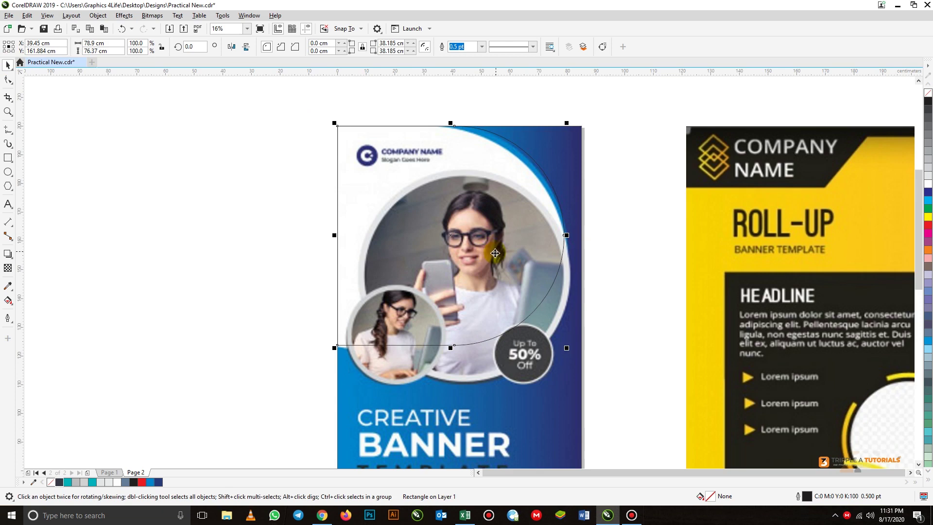
pyautogui.moveTo(563, 350); pyautogui.dragTo(571, 355)
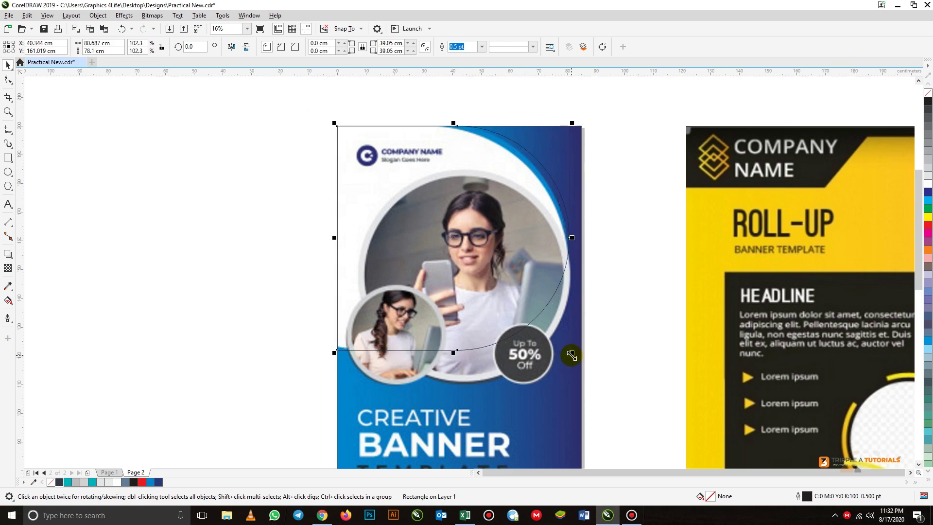
pyautogui.click(316, 187)
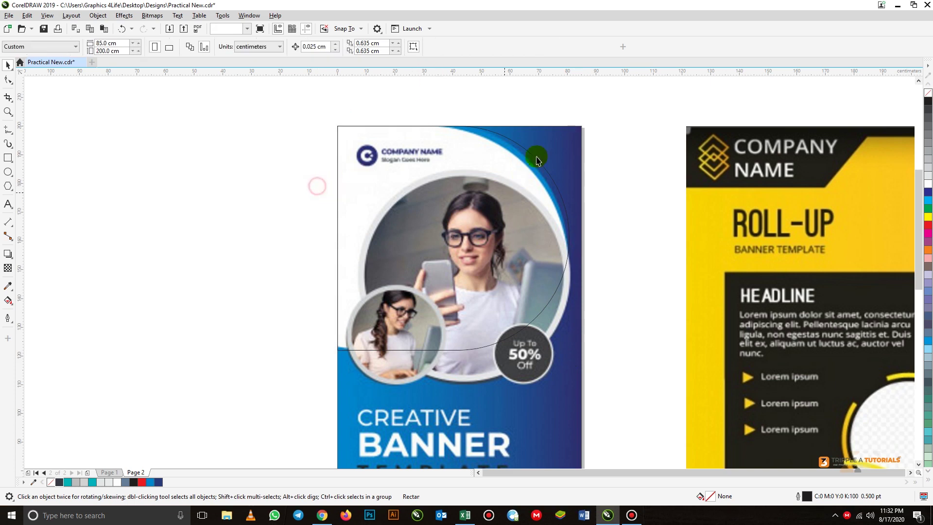
# Duplicate the rounded rectangle slightly to the left and enlarge the copy to about 88 by 85.2 cm, following the banner's white curve.
pyautogui.click(511, 160)
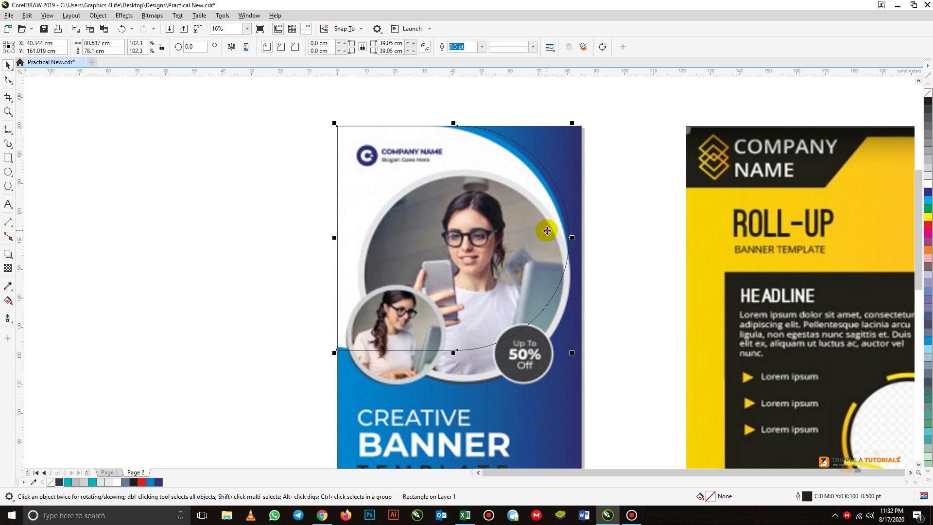
pyautogui.moveTo(543, 231); pyautogui.dragTo(524, 235)
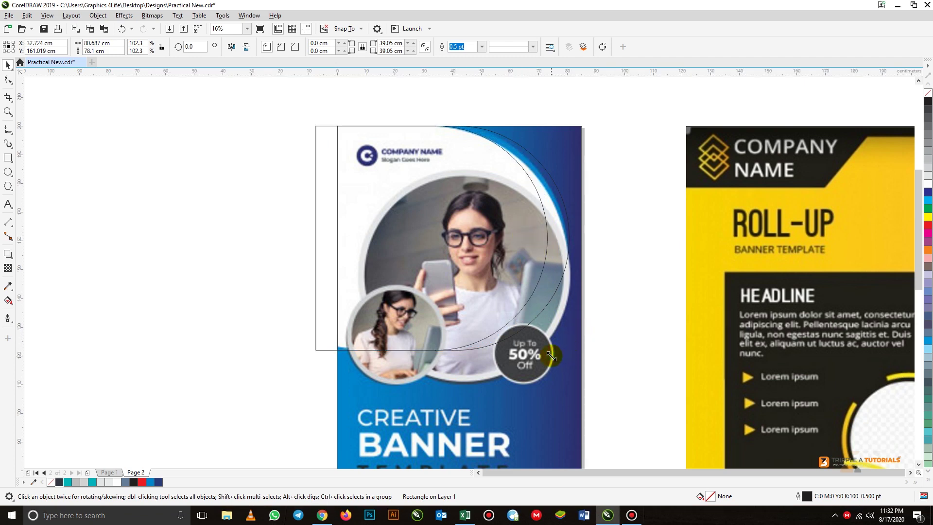
pyautogui.moveTo(552, 359); pyautogui.dragTo(567, 382)
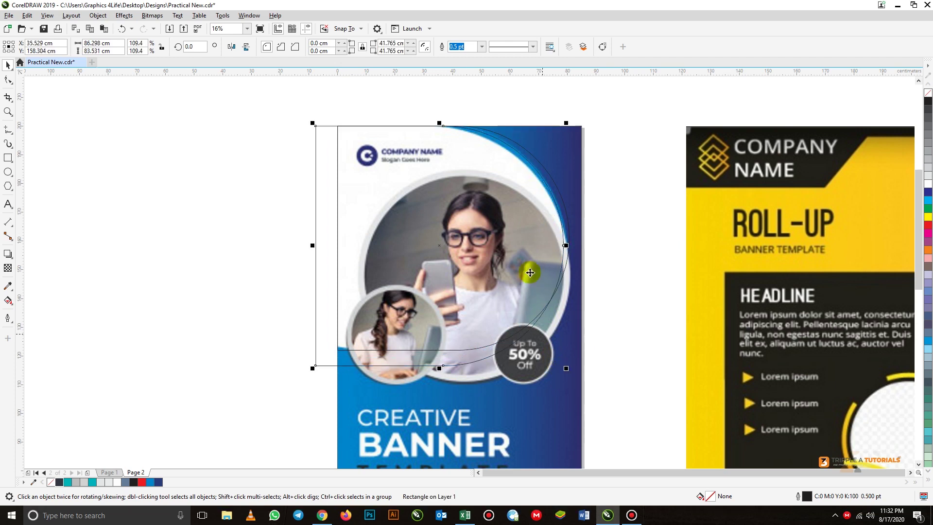
pyautogui.moveTo(534, 203); pyautogui.dragTo(528, 203)
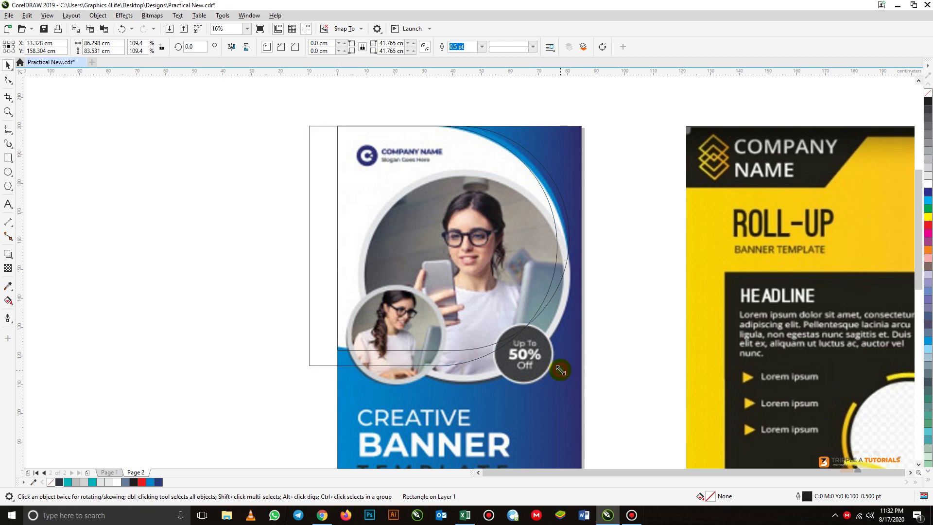
pyautogui.moveTo(560, 370); pyautogui.dragTo(568, 377)
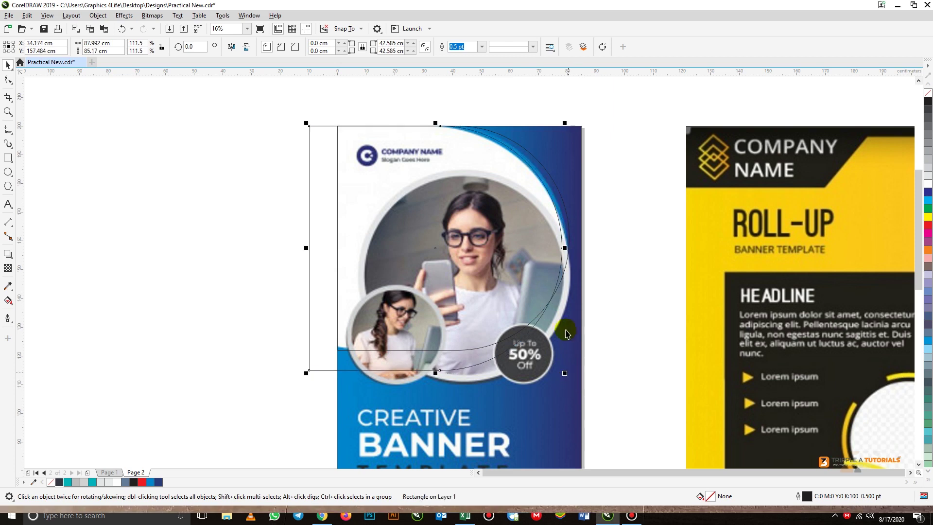
pyautogui.click(240, 245)
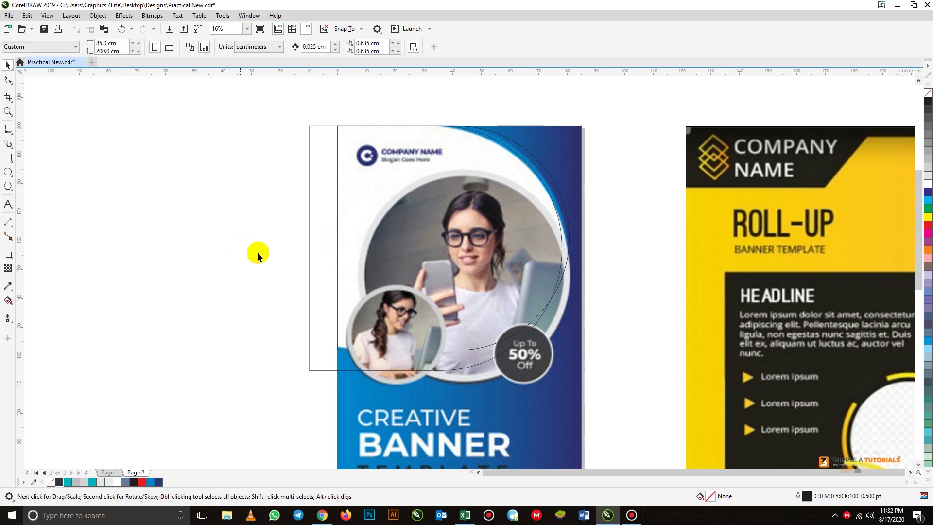
# Use Smart Fill to create a filled crescent between the right-hand curves of the two overlapping rounded rectangles.
pyautogui.click(309, 241)
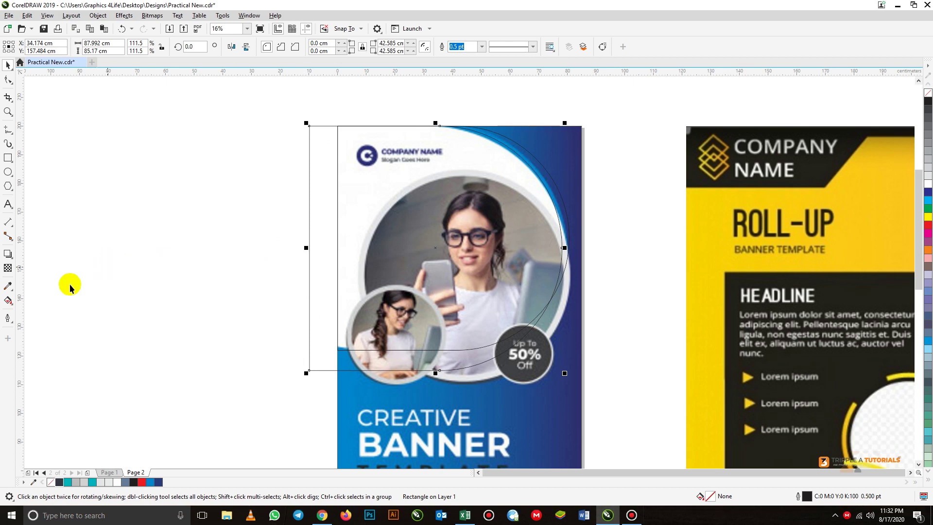
pyautogui.click(12, 304)
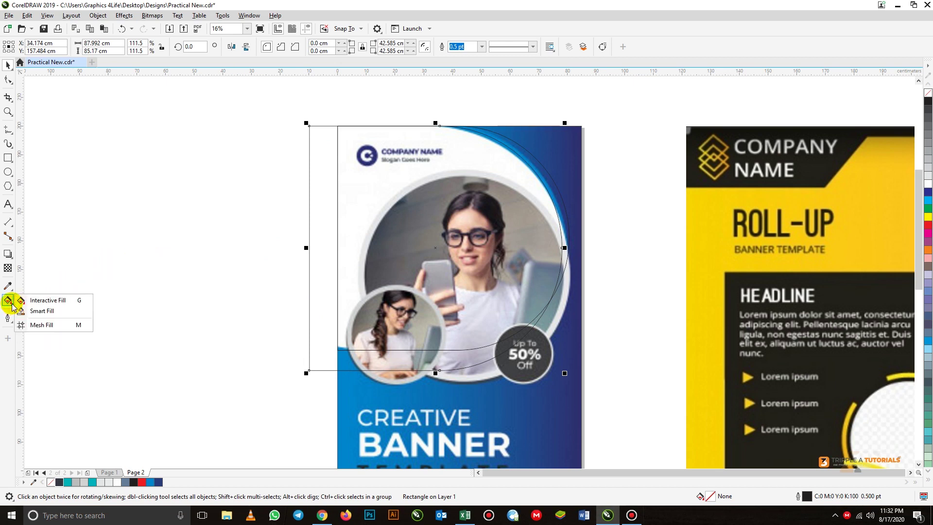
pyautogui.click(45, 312)
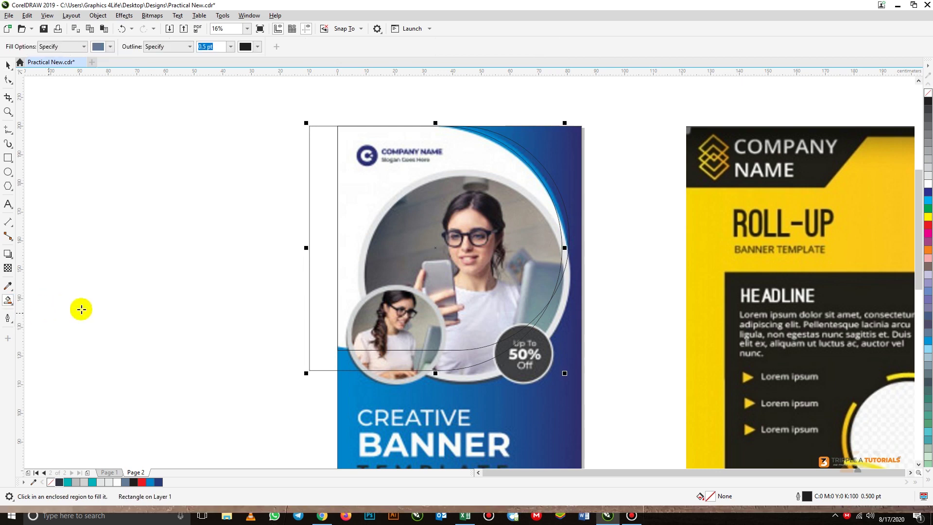
pyautogui.scroll(5, 545, 161)
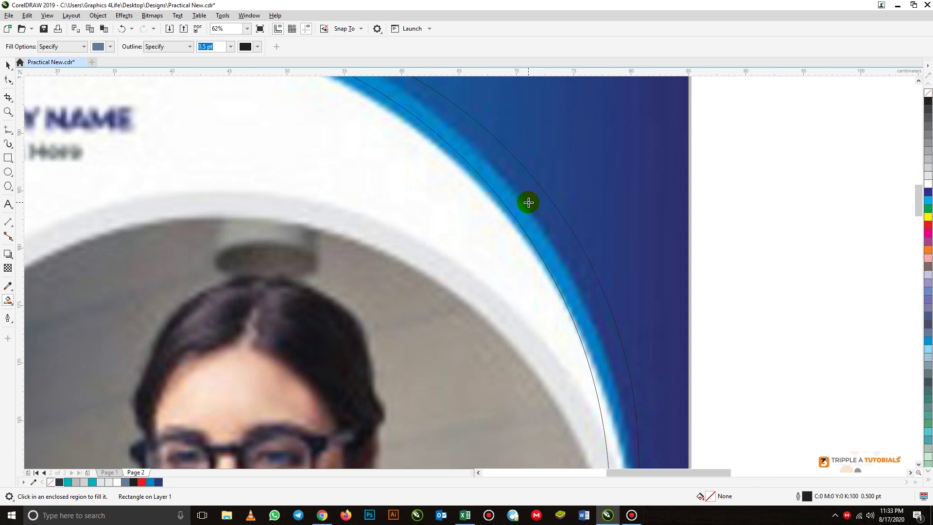
pyautogui.click(528, 202)
pyautogui.scroll(-6, 532, 201)
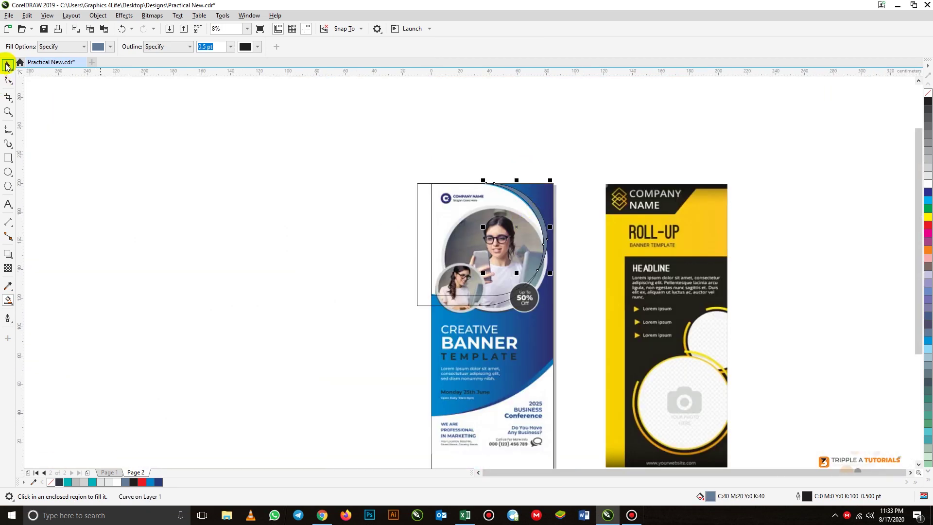
# Delete the larger duplicate rectangle that extends past the page's left edge.
pyautogui.press('space')
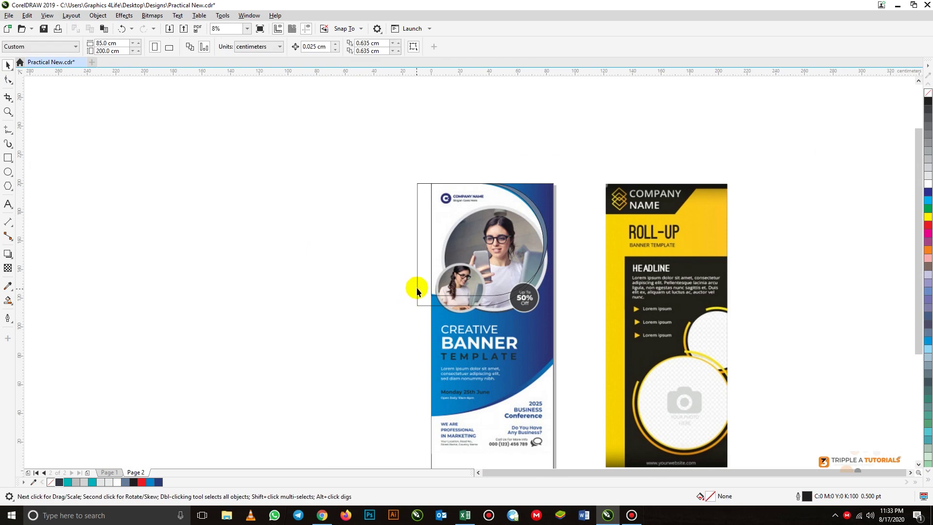
pyautogui.click(417, 287)
pyautogui.press('Delete')
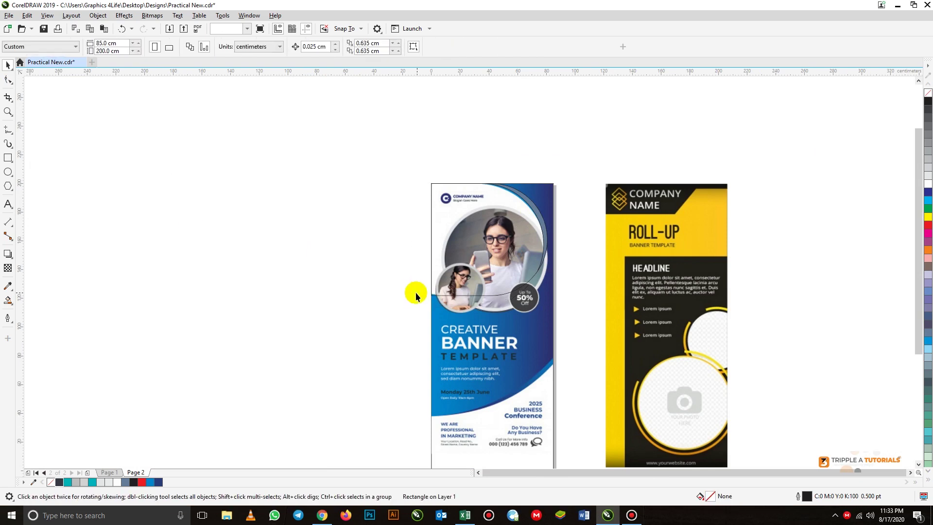
# Select the remaining rounded rectangle and the crescent together and scale them proportionally to about 79.6 by 77.1 cm.
pyautogui.scroll(2, 544, 224)
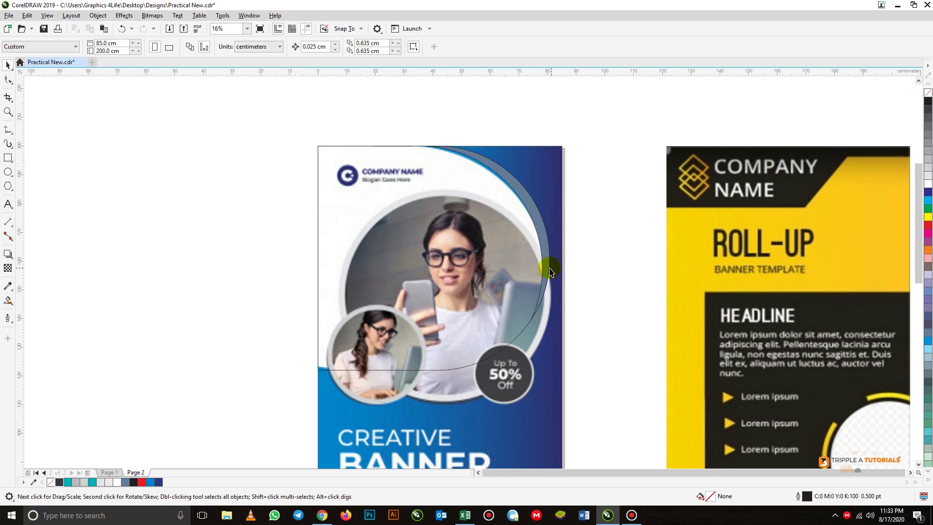
pyautogui.moveTo(277, 122); pyautogui.dragTo(576, 420)
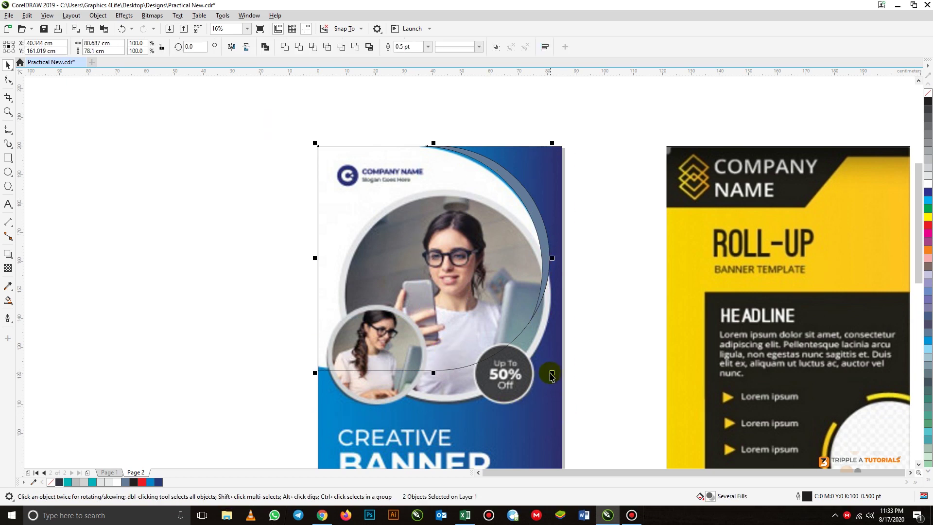
pyautogui.moveTo(551, 372); pyautogui.dragTo(545, 372)
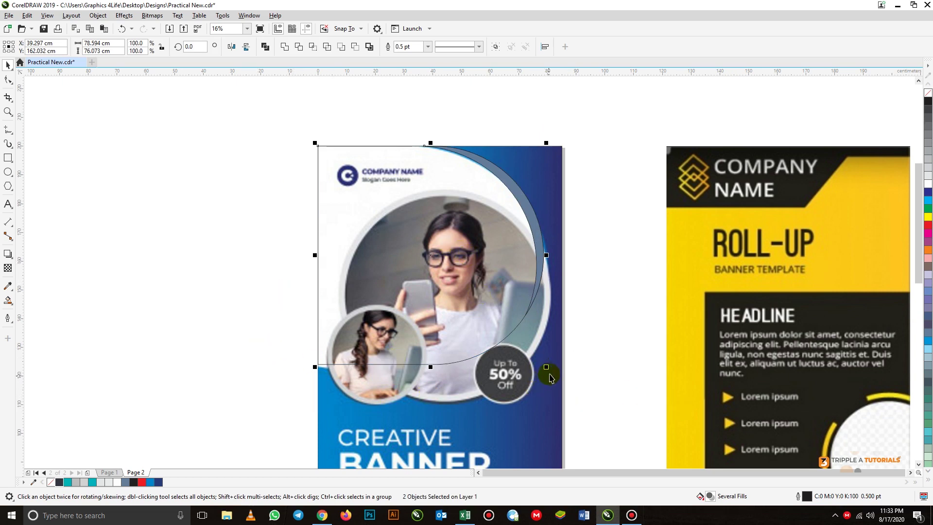
pyautogui.moveTo(549, 370); pyautogui.dragTo(551, 373)
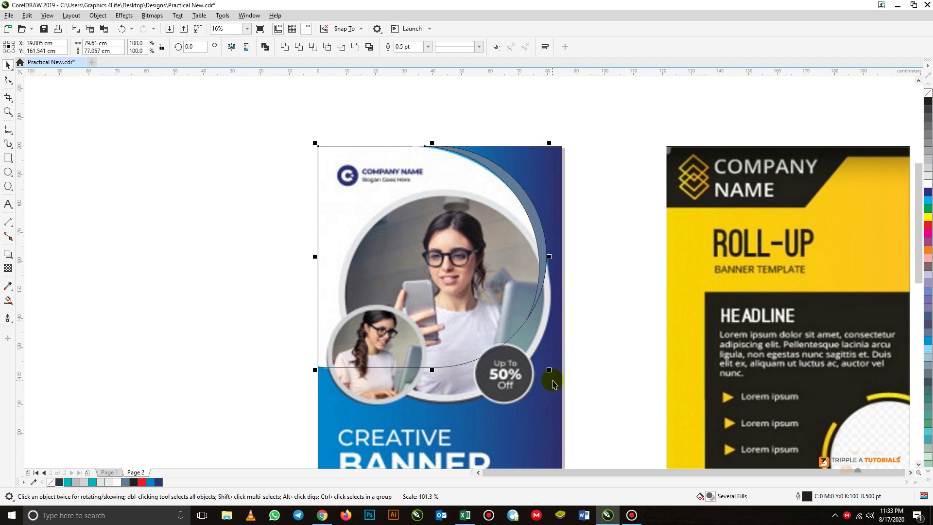
# Group the rounded rectangle with the crescent that borders its curved edge.
pyautogui.click(256, 268)
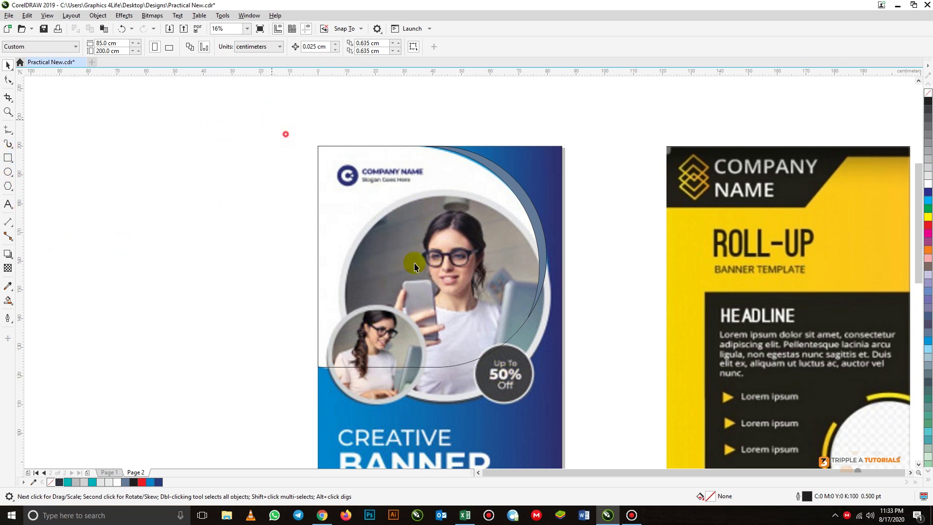
pyautogui.moveTo(414, 266); pyautogui.dragTo(551, 384)
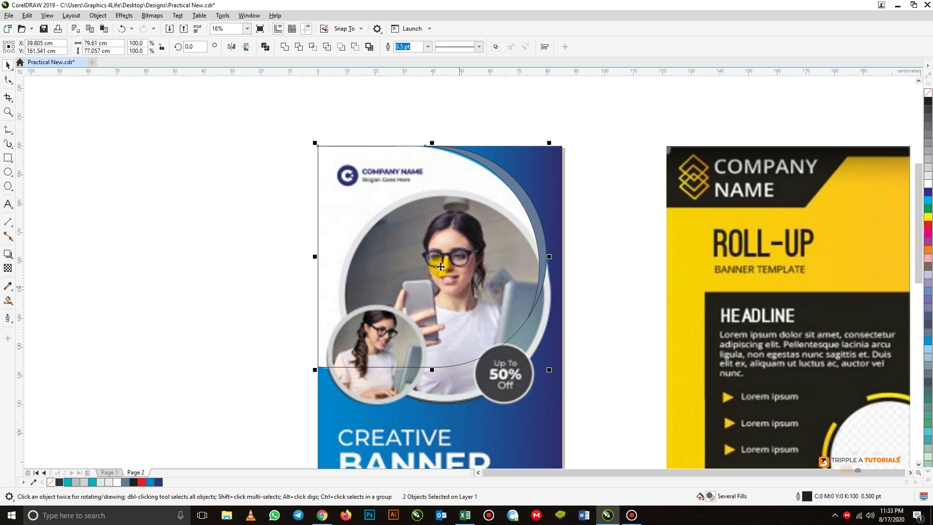
pyautogui.rightClick(317, 257)
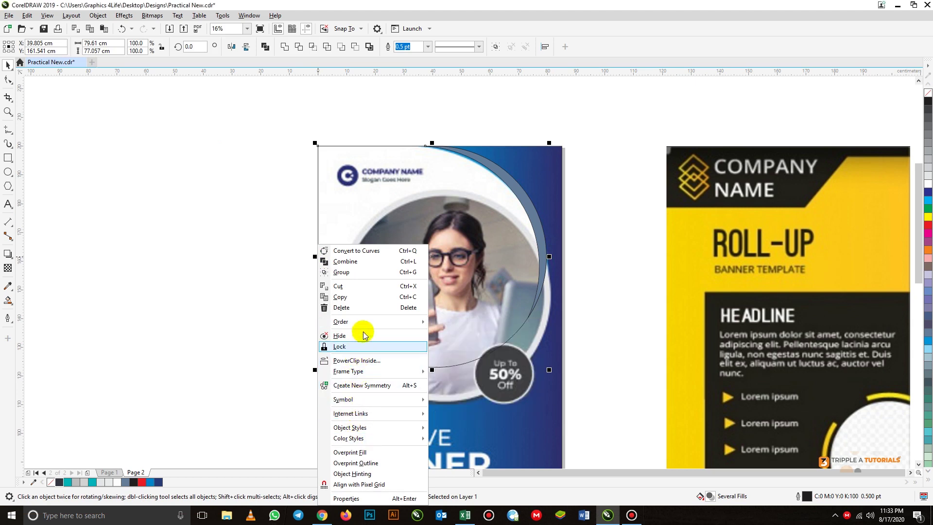
pyautogui.click(351, 272)
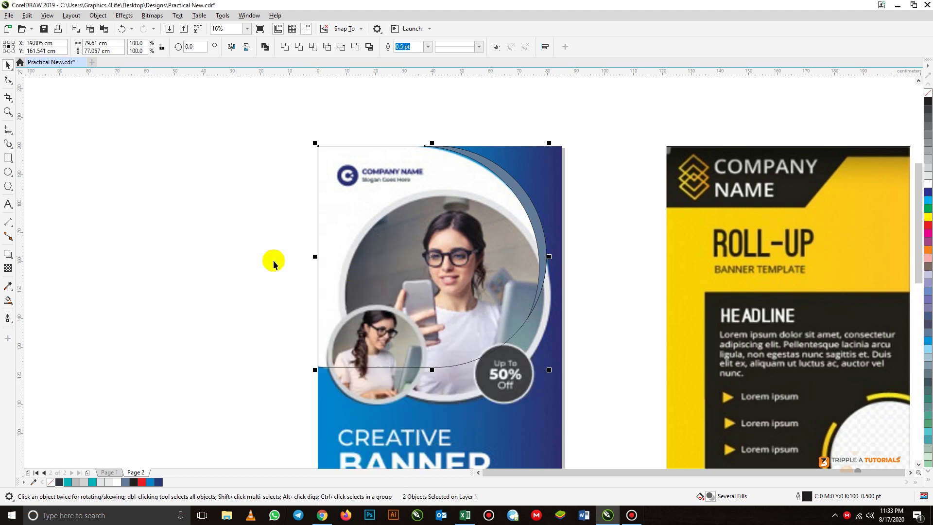
pyautogui.click(273, 261)
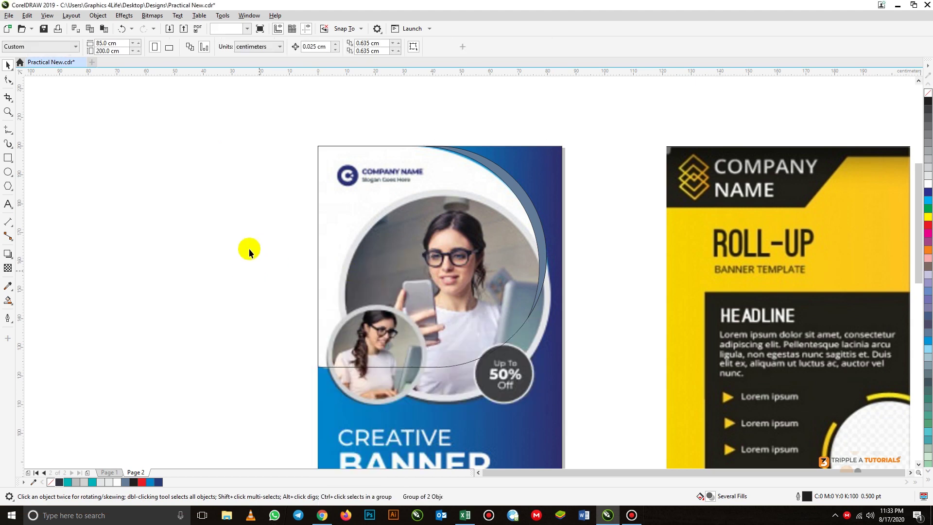
# Draw an unfilled circle about 77 cm in diameter and place it over the banner's large round photo.
pyautogui.click(8, 172)
pyautogui.click(190, 189)
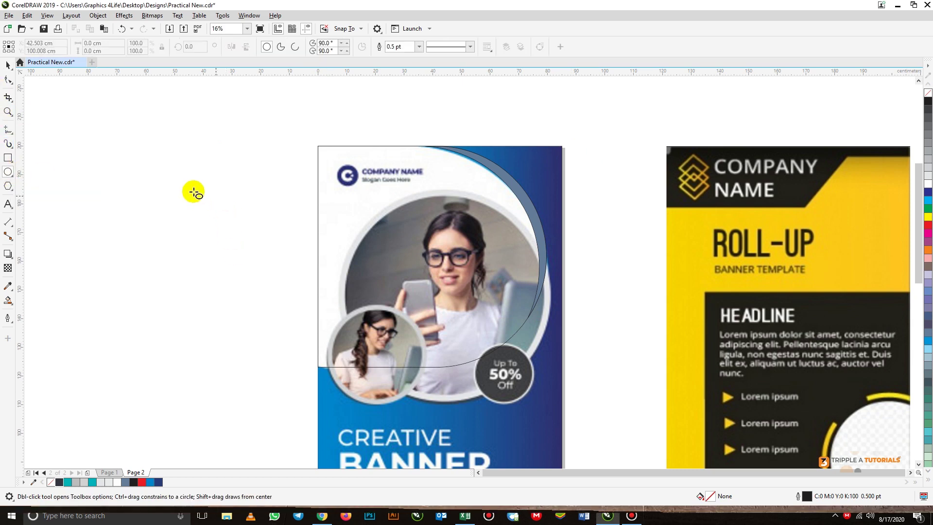
pyautogui.moveTo(227, 236); pyautogui.dragTo(413, 411)
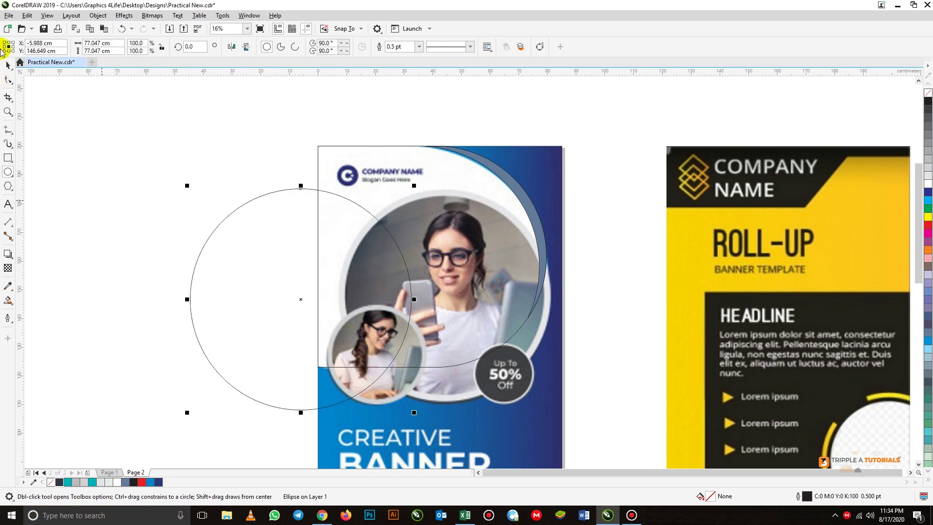
pyautogui.click(8, 66)
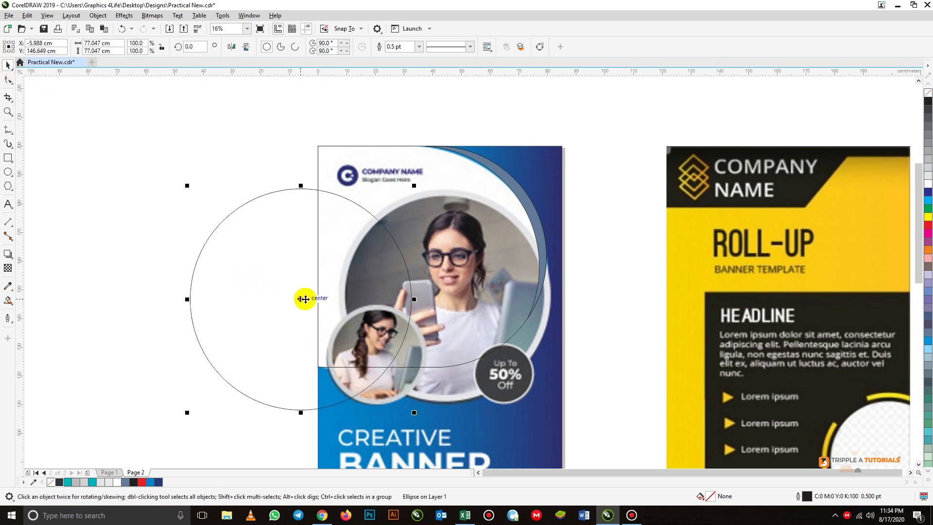
pyautogui.moveTo(302, 298); pyautogui.dragTo(445, 298)
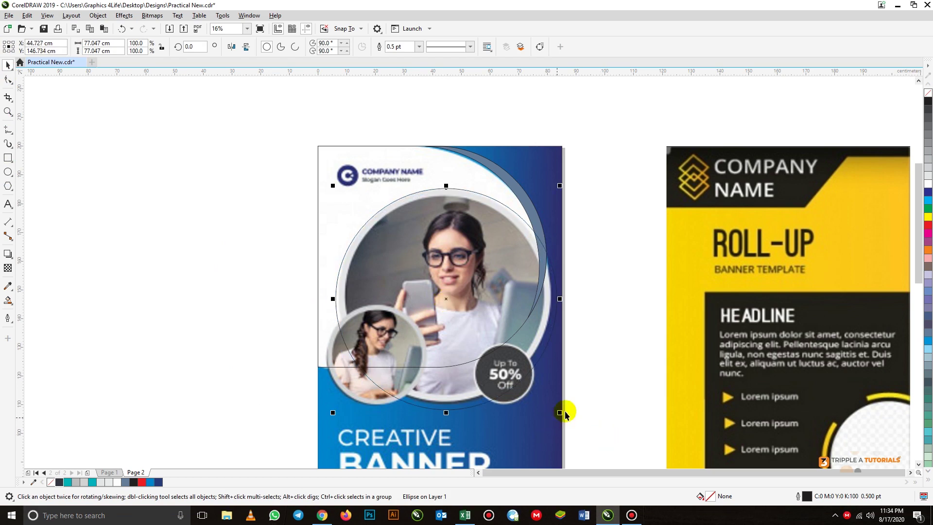
# Scale the circle to about 74.5 cm to fit the large photo's outer ring and add a concentric copy of about 70.1 cm.
pyautogui.moveTo(558, 412); pyautogui.dragTo(553, 413)
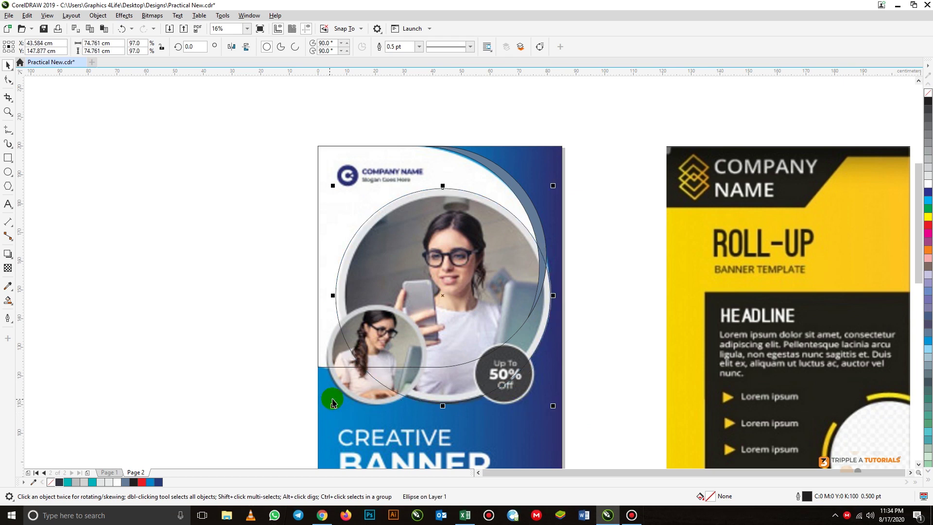
pyautogui.moveTo(332, 404); pyautogui.dragTo(332, 406)
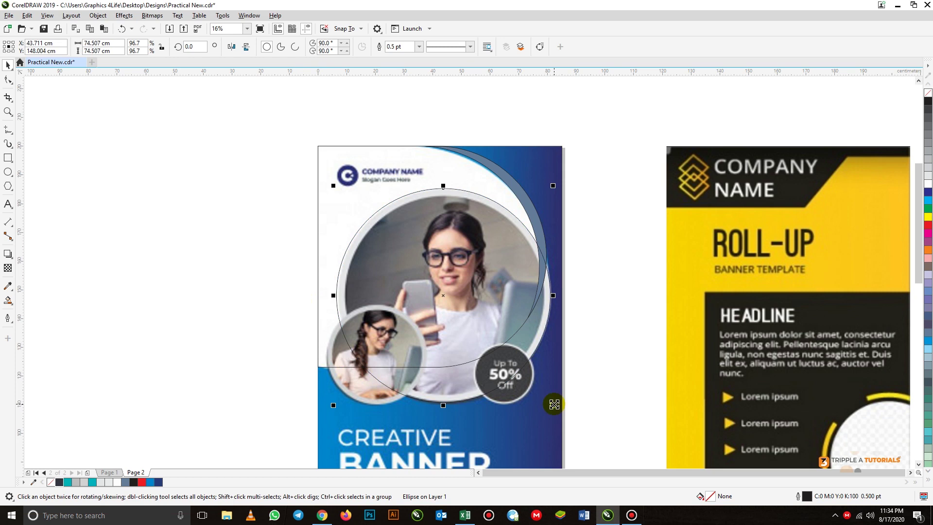
pyautogui.moveTo(553, 404); pyautogui.dragTo(547, 404)
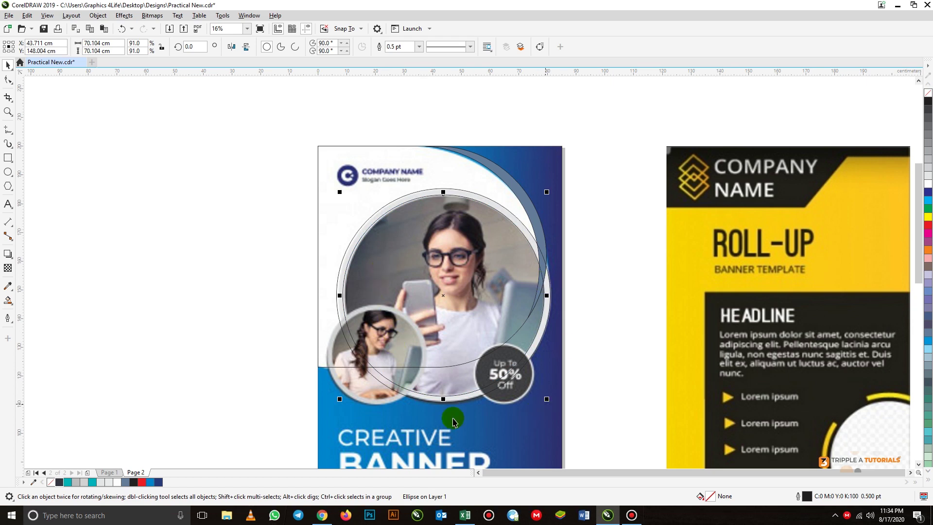
pyautogui.click(614, 353)
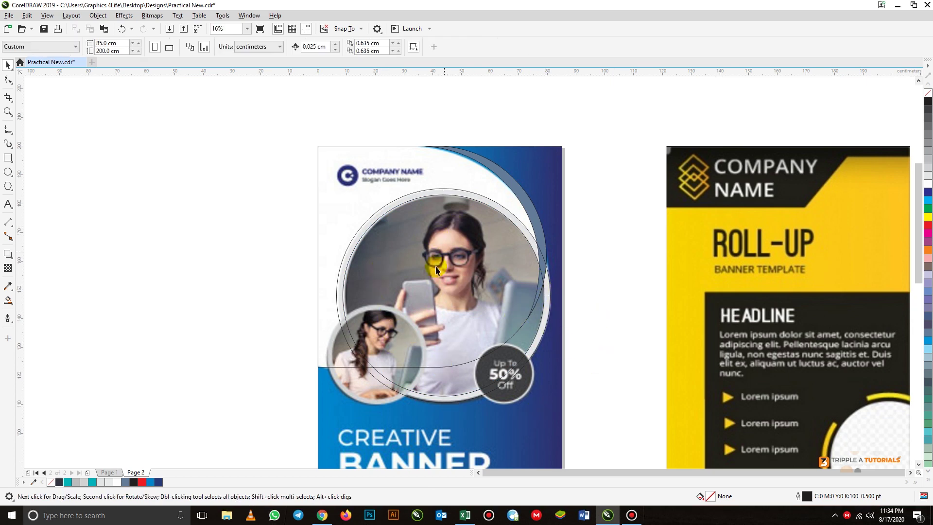
# Duplicate the two large circles together, shrink the copies to about 28.1 cm and place them over the small round photo.
pyautogui.click(411, 202)
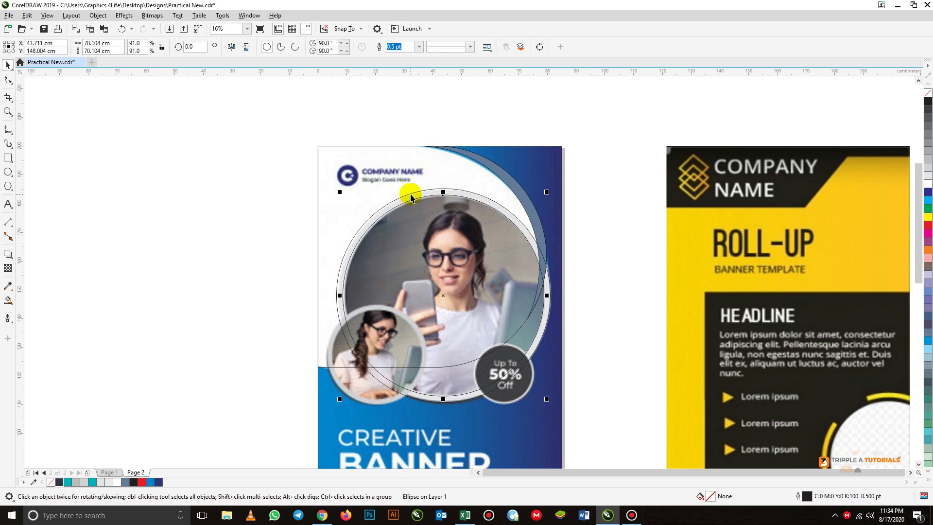
pyautogui.keyDown('shift'); pyautogui.click(410, 196); pyautogui.keyUp('shift')
pyautogui.moveTo(464, 238); pyautogui.dragTo(176, 230)
pyautogui.moveTo(266, 400); pyautogui.dragTo(199, 361)
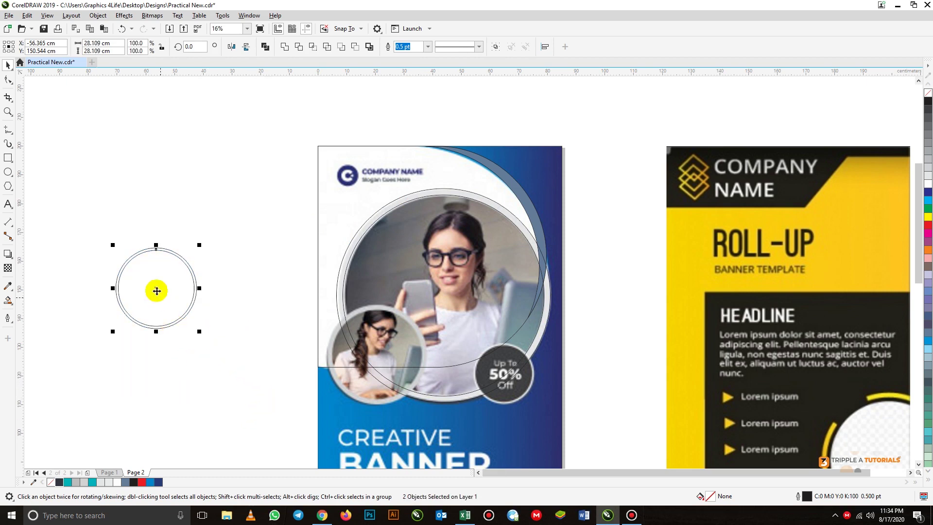
pyautogui.moveTo(156, 287); pyautogui.dragTo(368, 348)
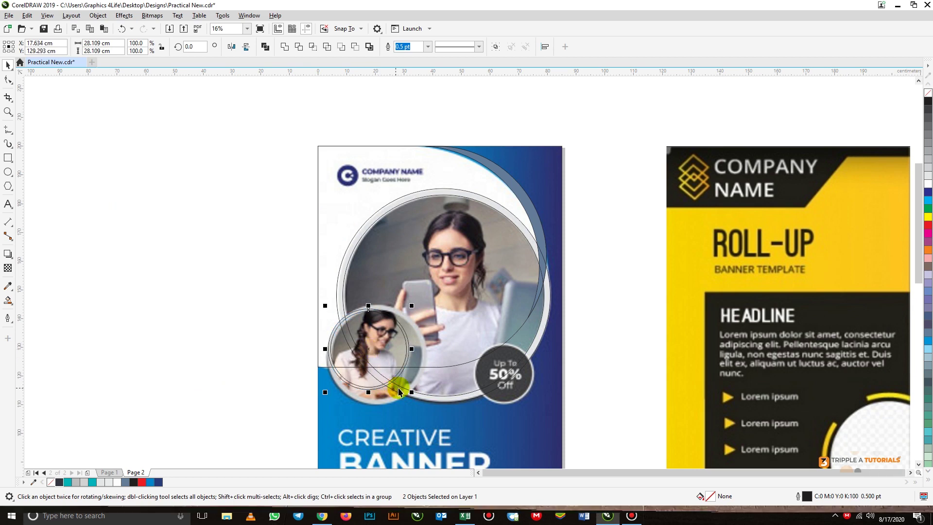
# Enlarge the small pair of circles to about 34.3 cm so the outer one follows the small photo's ring.
pyautogui.moveTo(411, 392); pyautogui.dragTo(426, 416)
pyautogui.moveTo(426, 417); pyautogui.dragTo(425, 416)
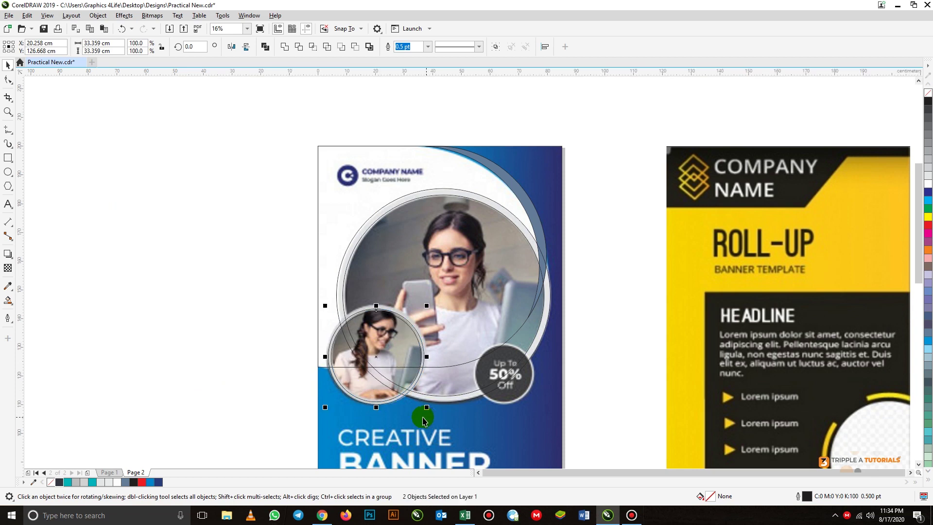
pyautogui.scroll(3, 343, 316)
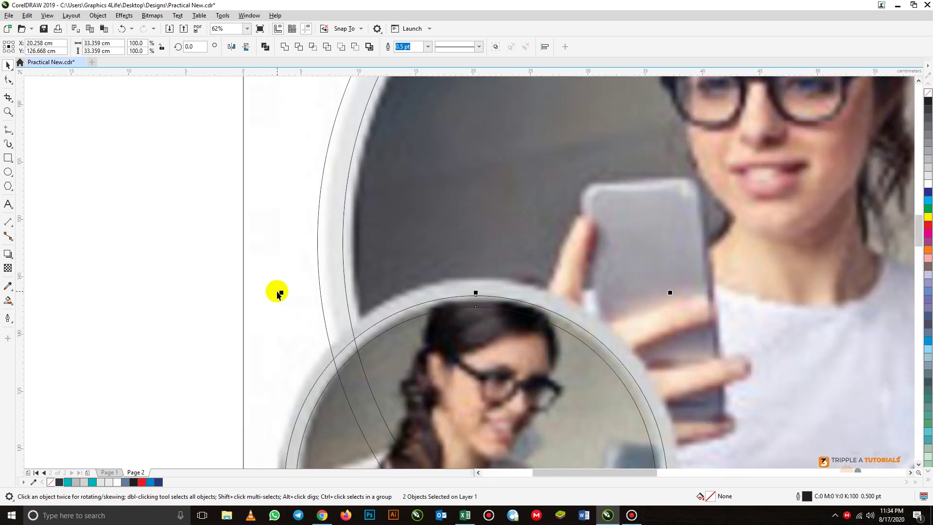
pyautogui.moveTo(280, 291); pyautogui.dragTo(270, 282)
pyautogui.scroll(-3, 345, 283)
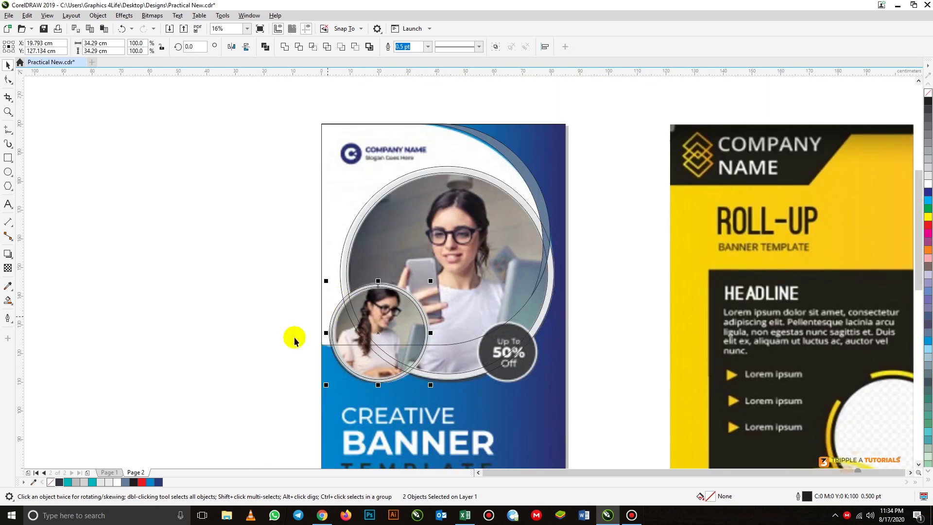
pyautogui.click(267, 343)
# Shrink only the inner circle of the small photo's ring about its centre to about 31.2 cm.
pyautogui.scroll(2, 353, 311)
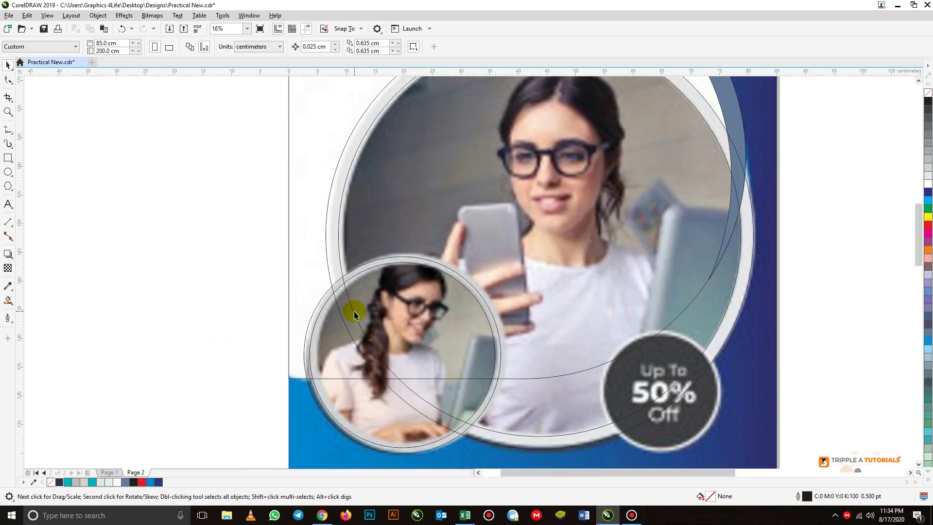
pyautogui.click(324, 311)
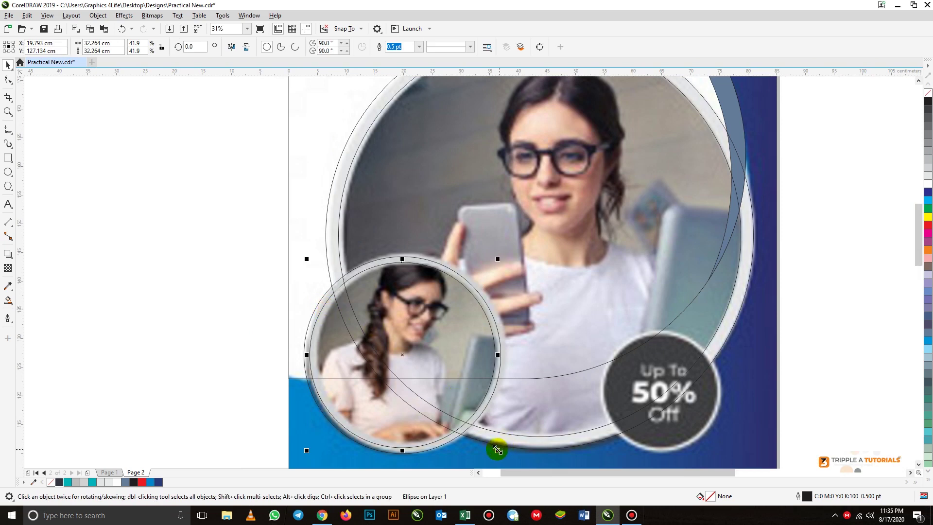
pyautogui.moveTo(495, 453); pyautogui.dragTo(494, 451)
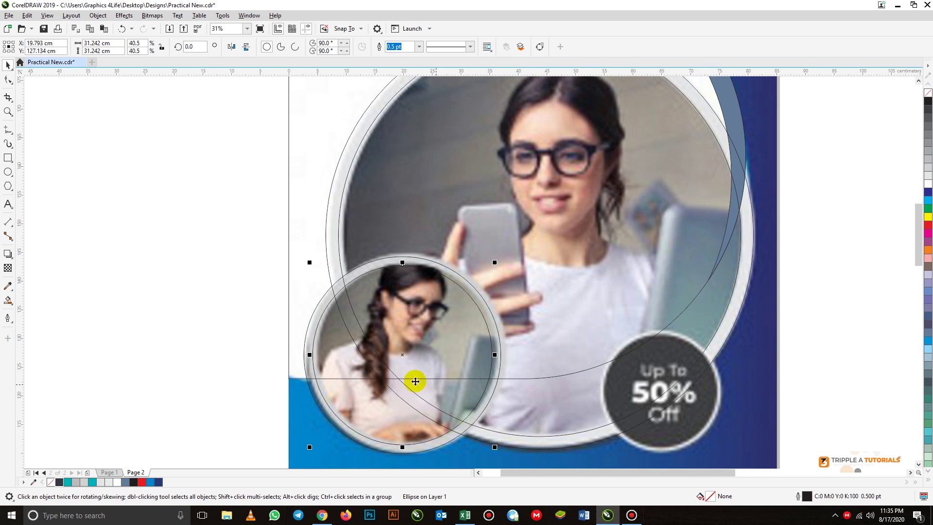
pyautogui.click(252, 333)
pyautogui.scroll(-2, 359, 292)
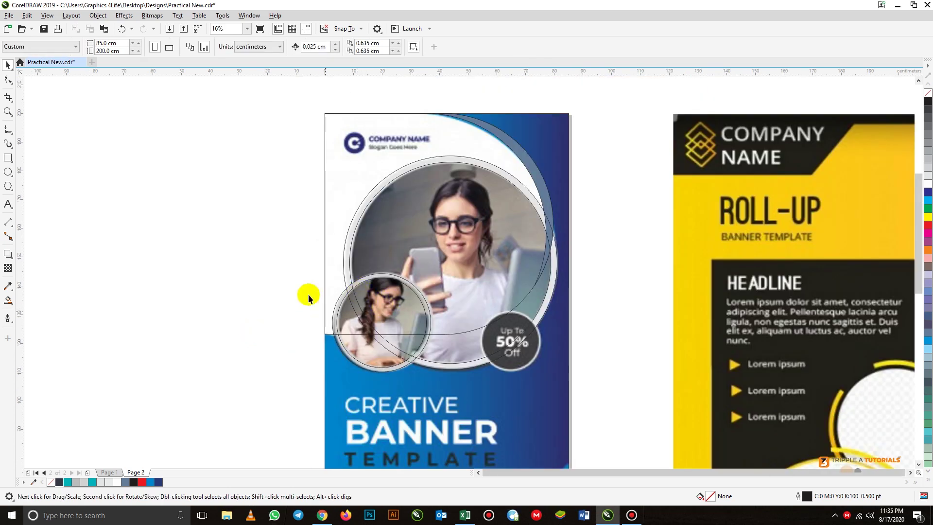
# Duplicate the small photo's two circles onto the 50% Off badge and scale the copies to about 23.1 cm.
pyautogui.moveTo(267, 276); pyautogui.dragTo(442, 388)
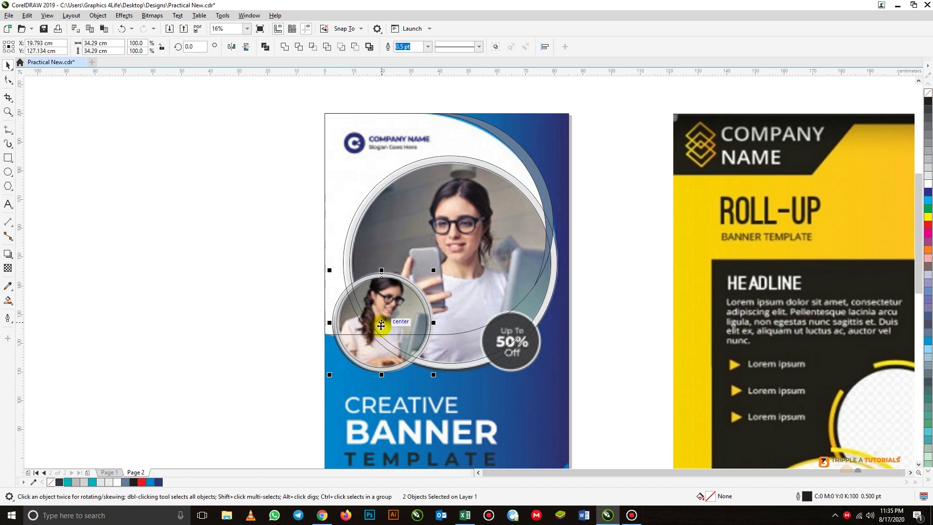
pyautogui.moveTo(380, 325); pyautogui.dragTo(521, 359)
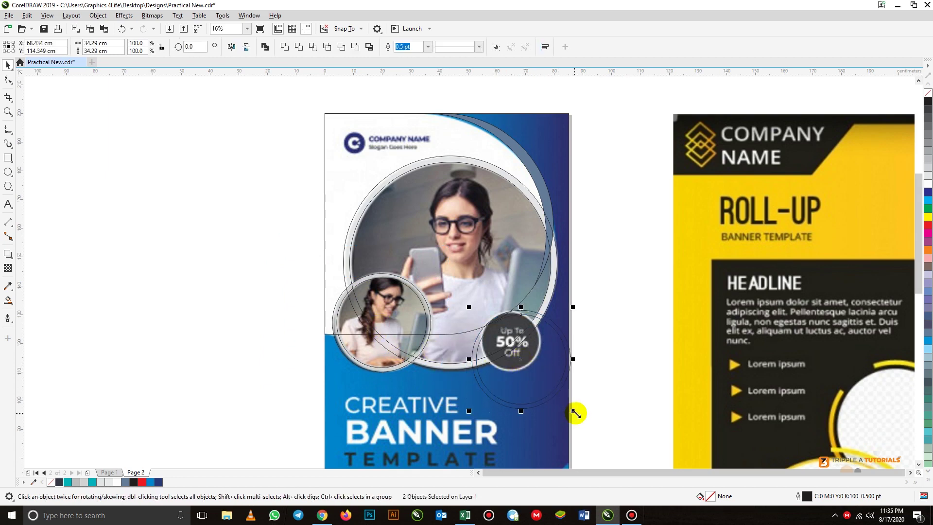
pyautogui.moveTo(575, 412); pyautogui.dragTo(552, 381)
pyautogui.scroll(2, 536, 345)
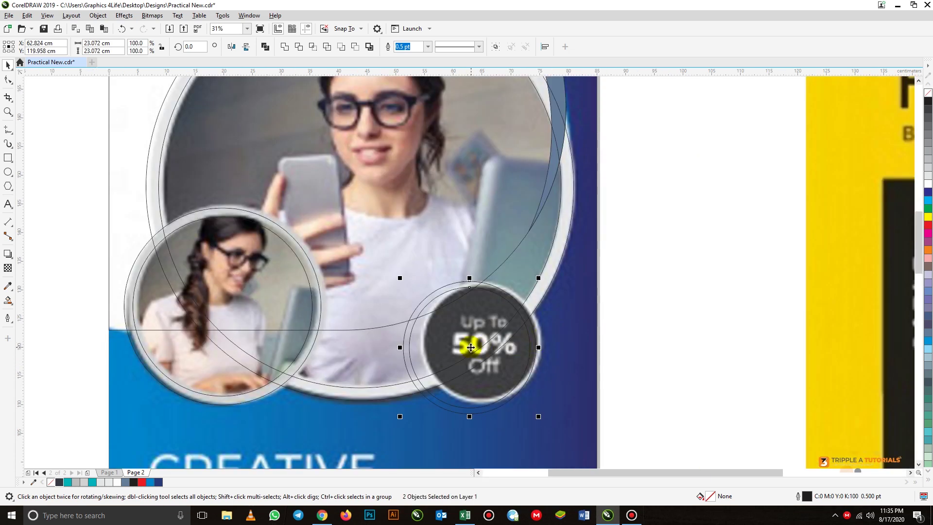
# Align the copied circles with the 50% Off badge and reduce them to about 21.5 cm to fit its outline.
pyautogui.moveTo(471, 347); pyautogui.dragTo(483, 344)
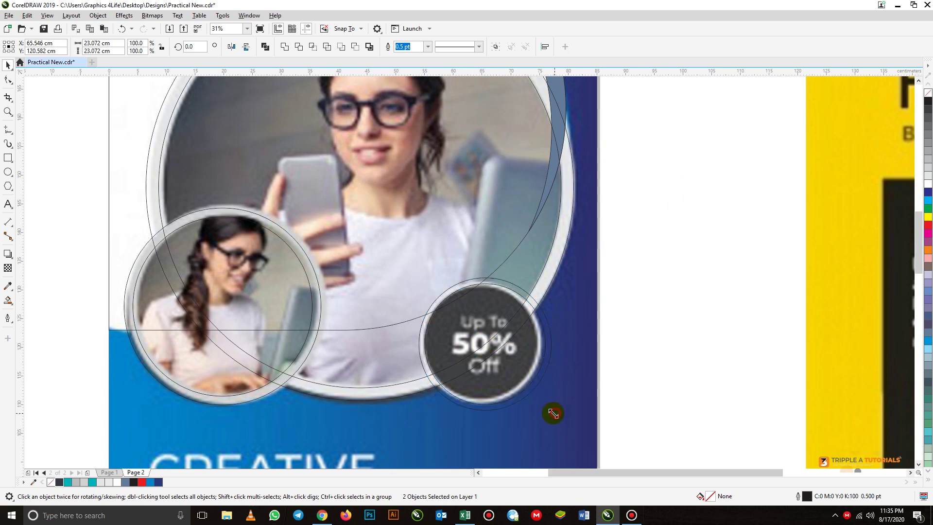
pyautogui.moveTo(553, 413); pyautogui.dragTo(547, 414)
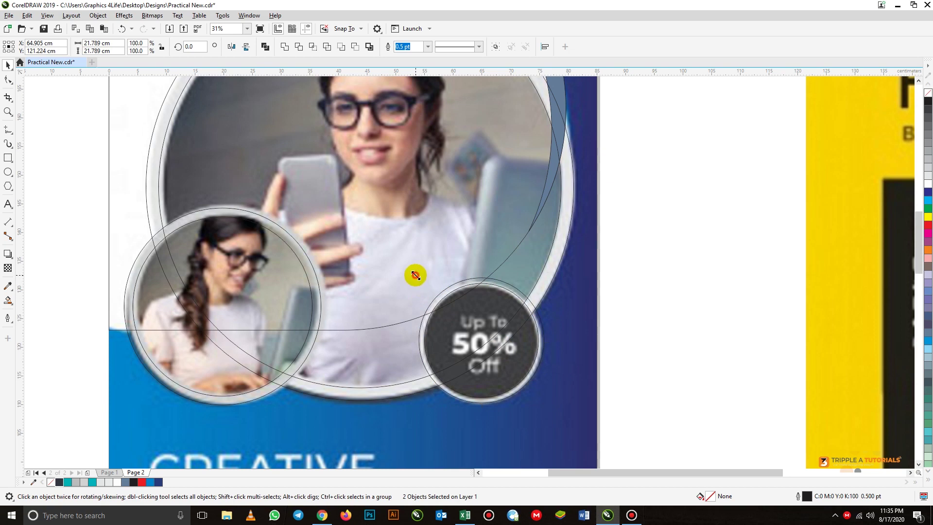
pyautogui.moveTo(415, 276); pyautogui.dragTo(415, 274)
pyautogui.scroll(-2, 448, 308)
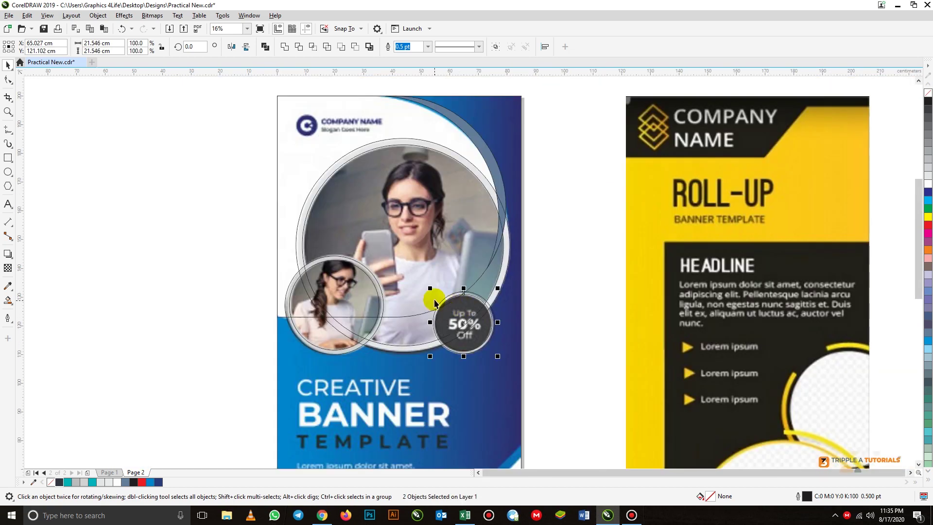
pyautogui.click(217, 250)
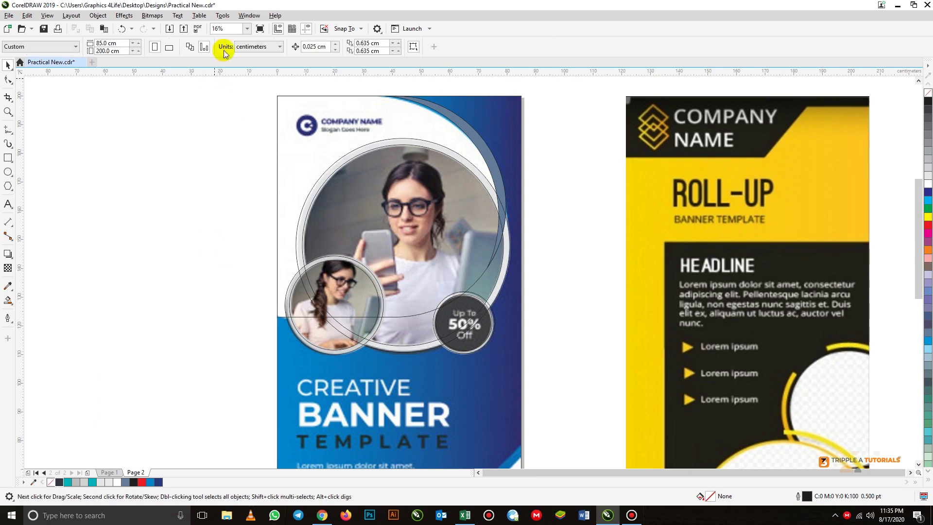
# Draw an 85 by about 122.15 cm rectangle from the page's top-left corner down to the blue curve's start on the right edge.
pyautogui.click(246, 29)
pyautogui.click(237, 47)
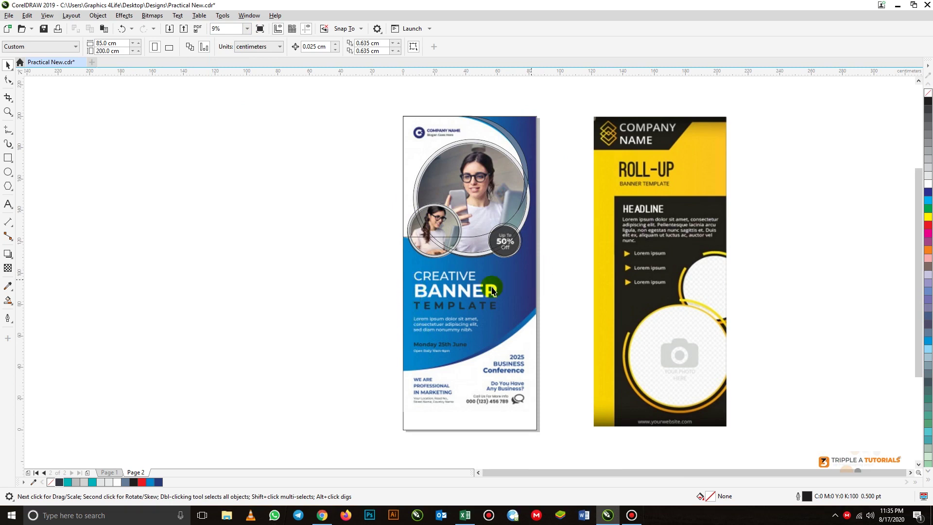
pyautogui.click(8, 158)
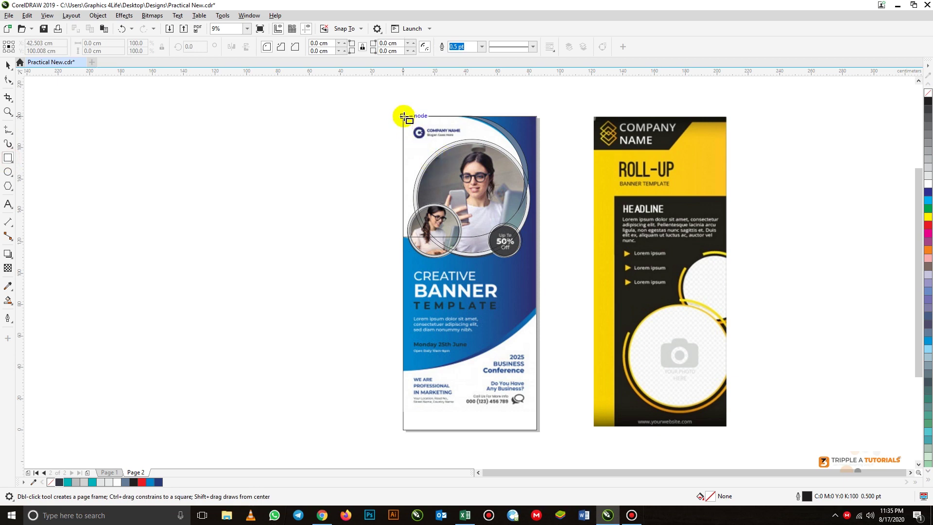
pyautogui.moveTo(403, 116); pyautogui.dragTo(536, 307)
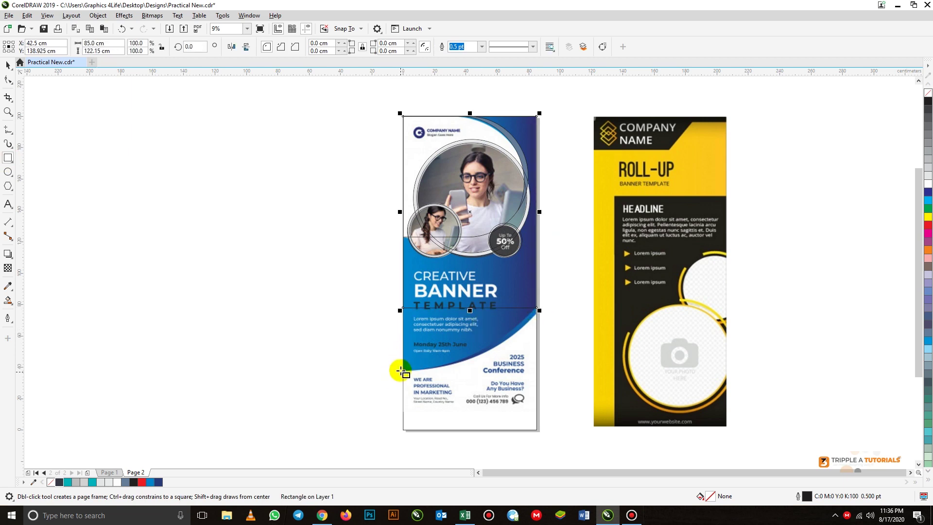
# Convert the 85 cm wide rectangle to curves and pull its bottom-left node down towards the blue curve's end on the left page edge.
pyautogui.click(7, 80)
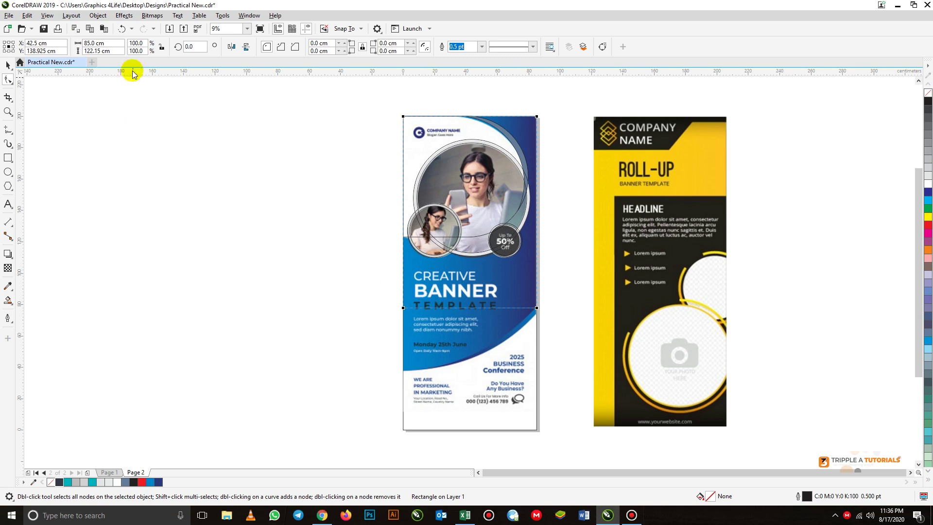
pyautogui.click(98, 16)
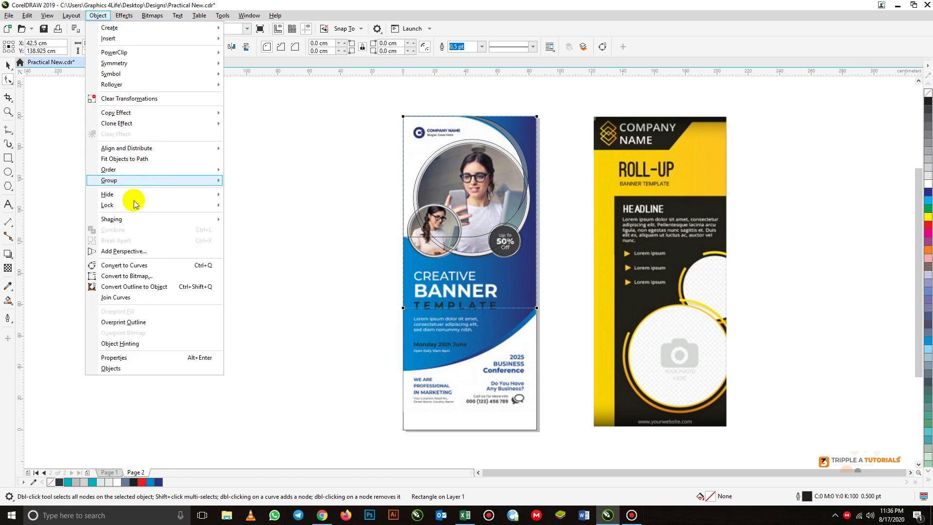
pyautogui.click(131, 265)
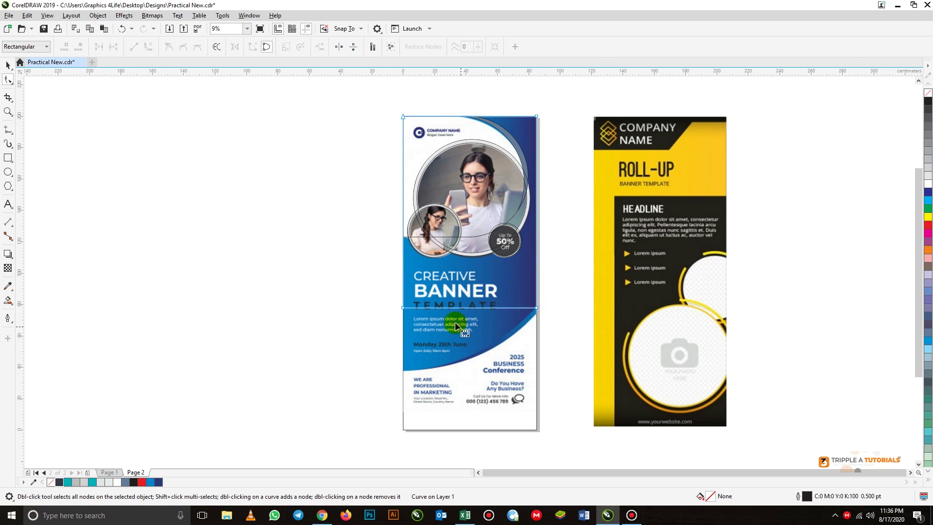
pyautogui.click(402, 308)
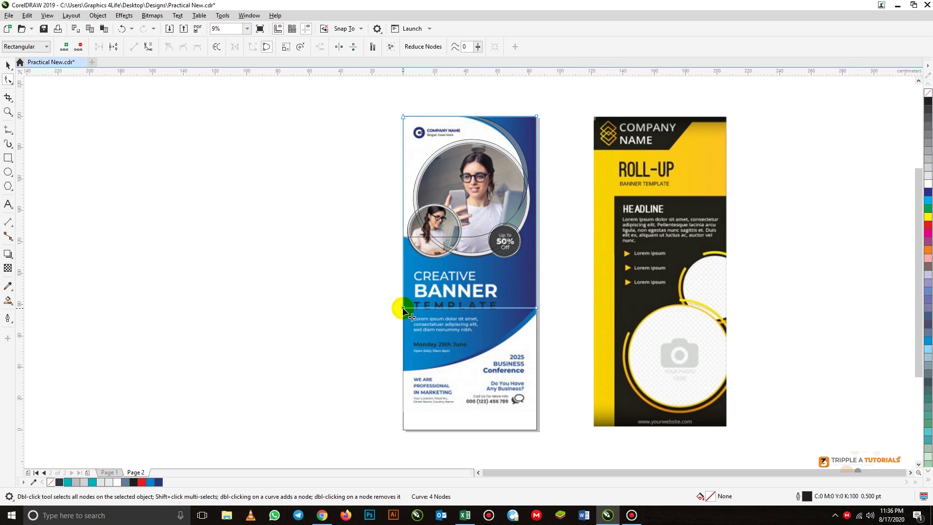
pyautogui.moveTo(402, 309); pyautogui.dragTo(401, 372)
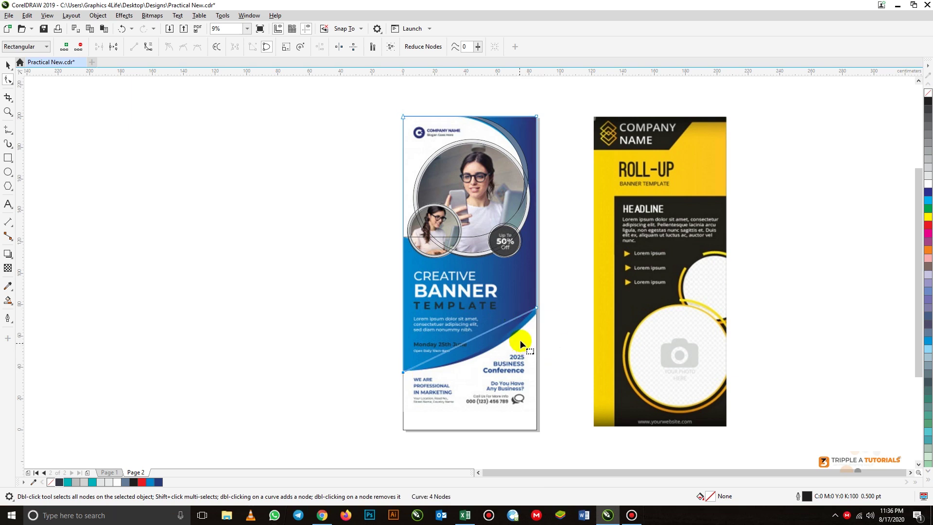
# Fine-tune the lowered node so it sits exactly where the blue area ends on the left page edge.
pyautogui.click(470, 347)
pyautogui.click(432, 354)
pyautogui.scroll(1, 408, 377)
pyautogui.scroll(3, 407, 377)
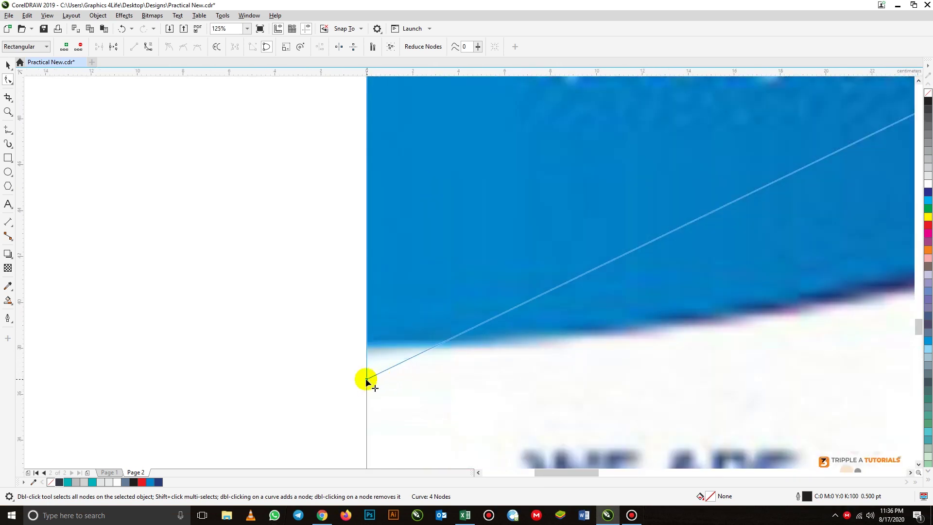
pyautogui.moveTo(367, 380); pyautogui.dragTo(367, 345)
pyautogui.scroll(-3, 322, 343)
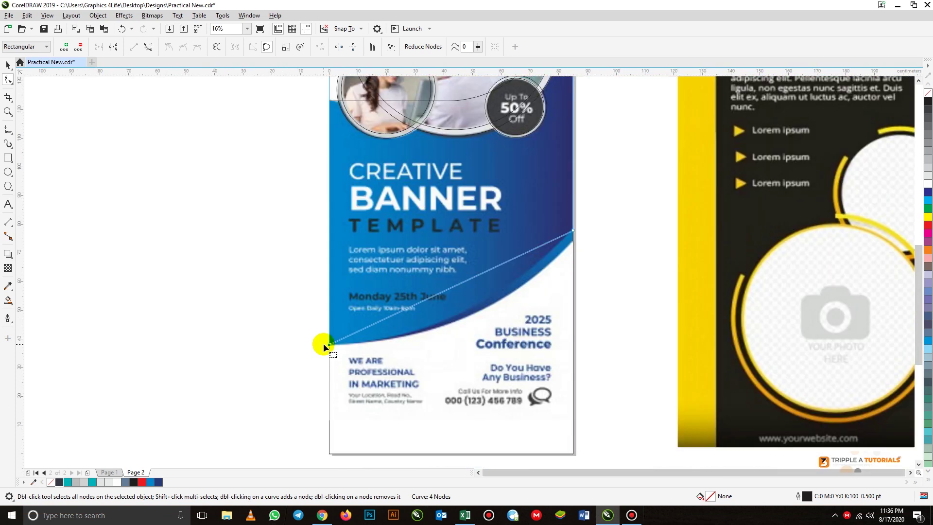
# Convert the shape's slanted bottom segment to a curve and bend it along the lower edge of the blue area.
pyautogui.click(450, 292)
pyautogui.click(147, 47)
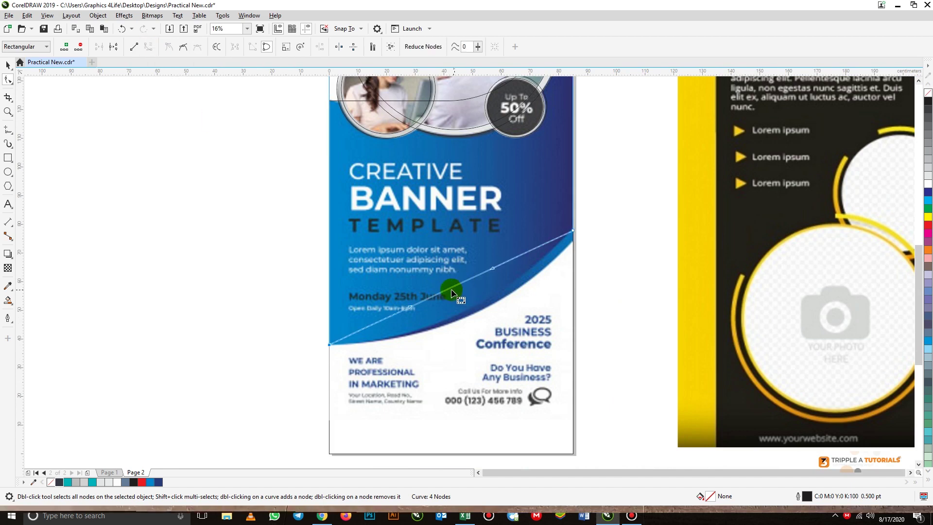
pyautogui.moveTo(445, 292); pyautogui.dragTo(458, 315)
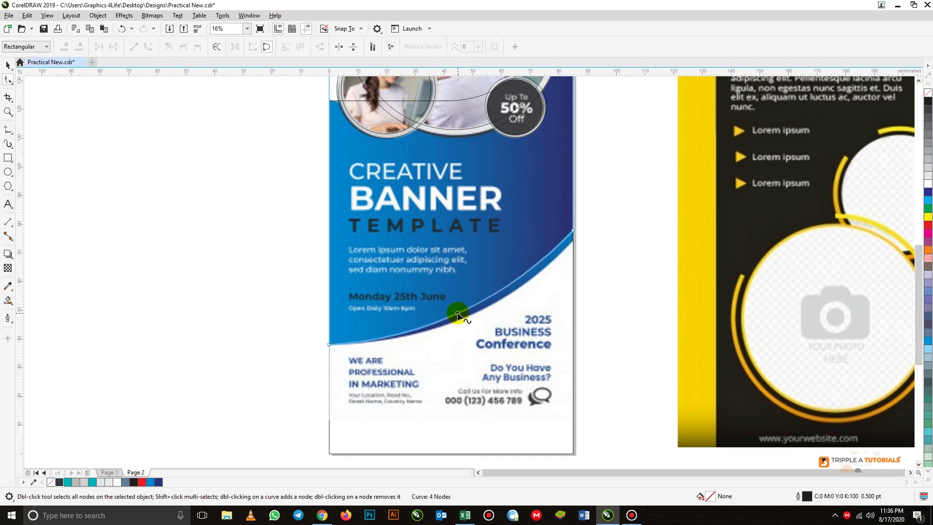
# Duplicate the curved background shape about 3.4 cm lower and raise the copy's bottom-left node to the original's left end.
pyautogui.click(10, 65)
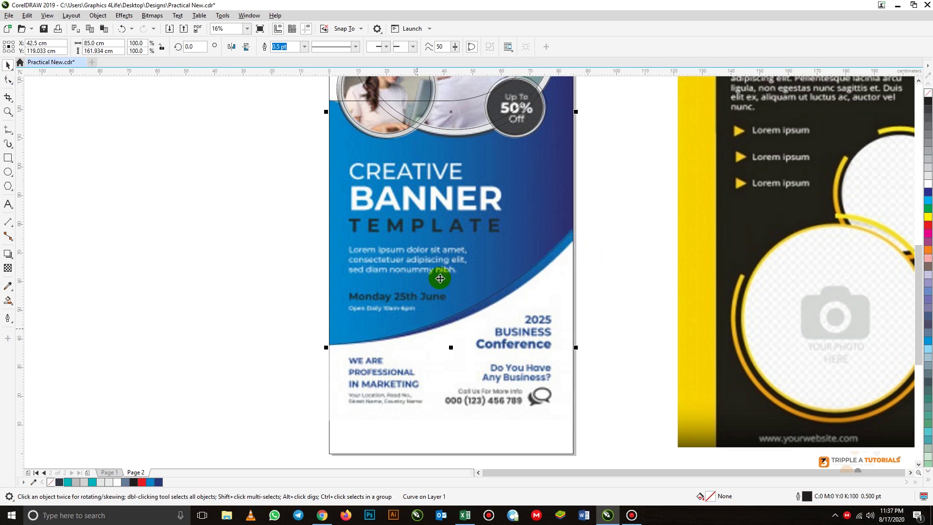
pyautogui.moveTo(455, 249); pyautogui.dragTo(457, 256)
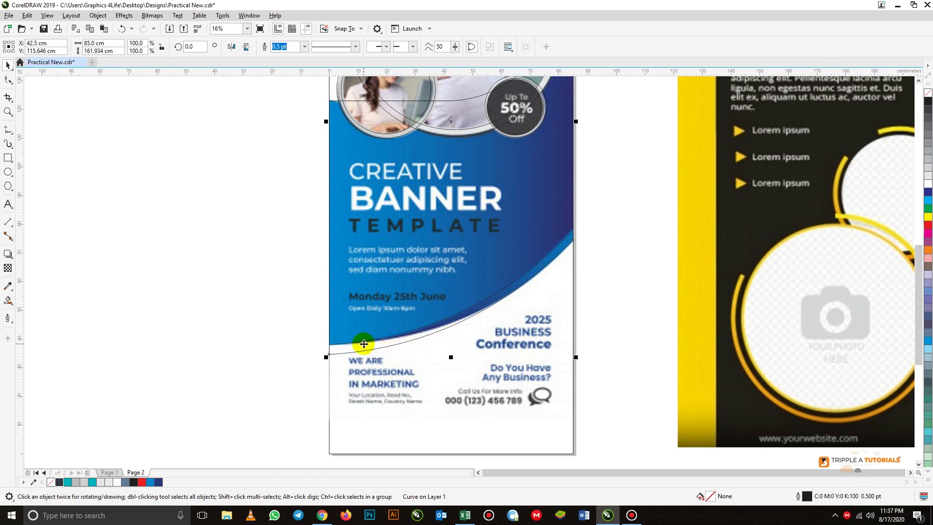
pyautogui.click(6, 81)
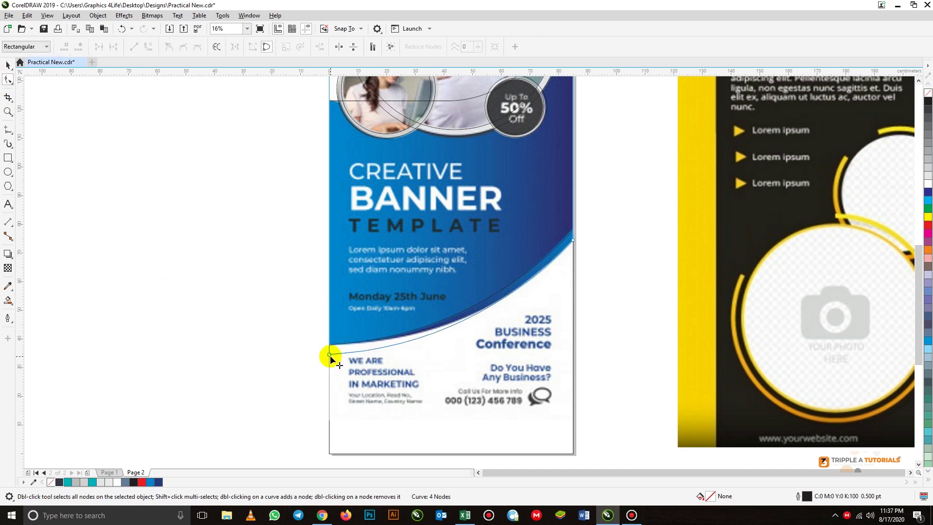
pyautogui.click(330, 356)
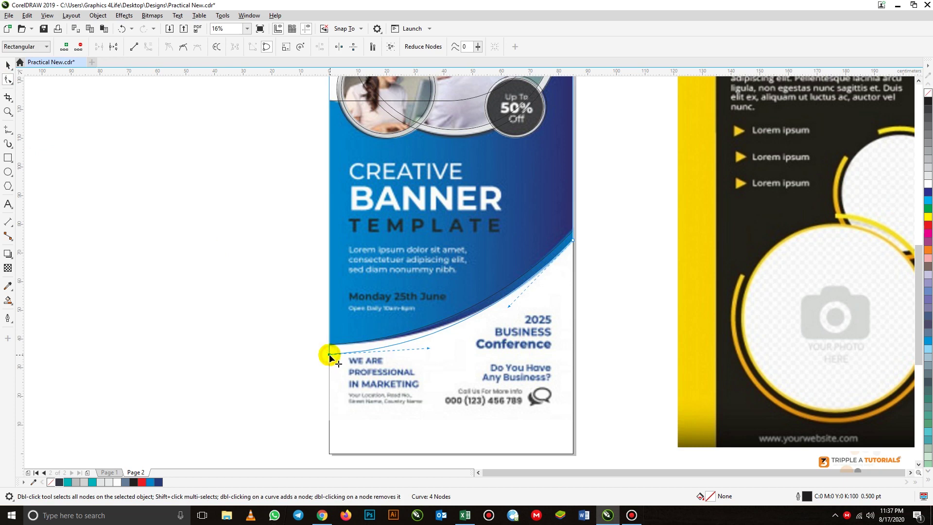
pyautogui.moveTo(330, 357); pyautogui.dragTo(330, 346)
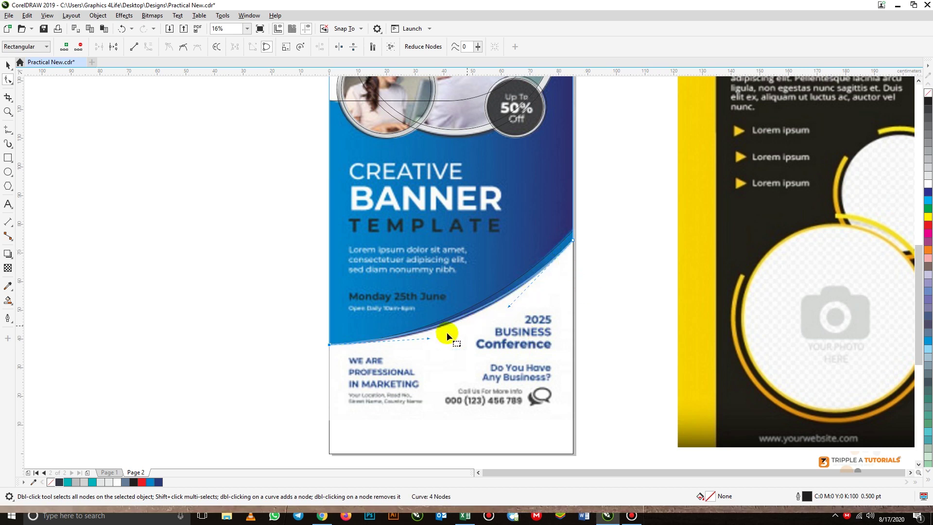
pyautogui.click(8, 64)
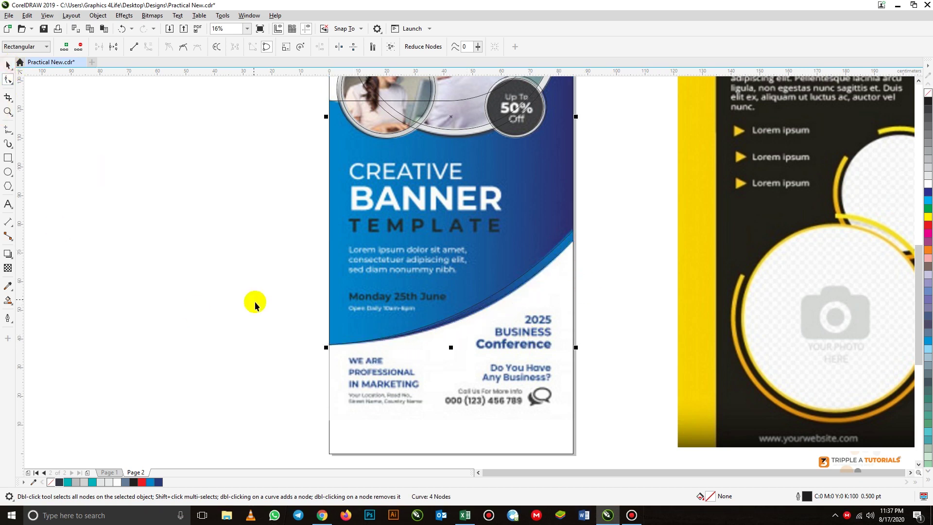
pyautogui.click(254, 301)
pyautogui.press('space')
pyautogui.scroll(-1, 377, 360)
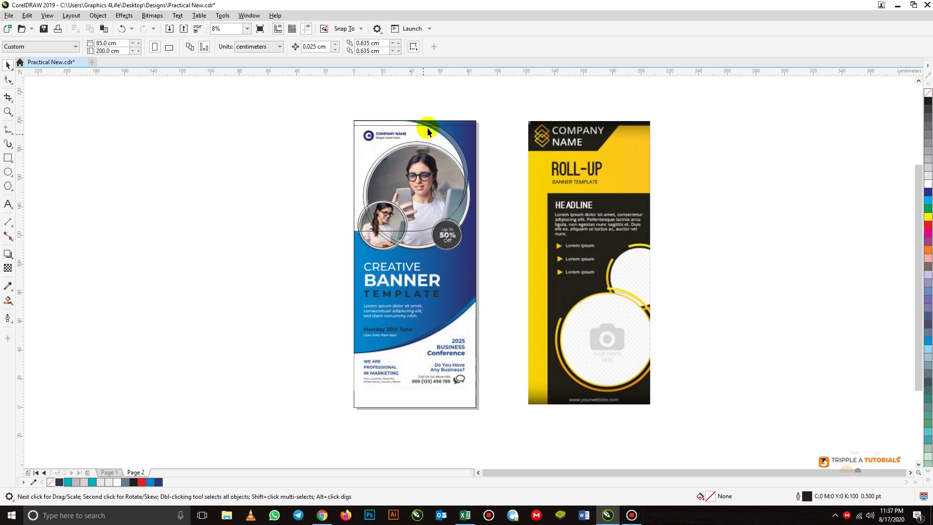
# Bring the traced shapes and circles on the banner's upper half to the front of the stacking order.
pyautogui.scroll(1, 427, 128)
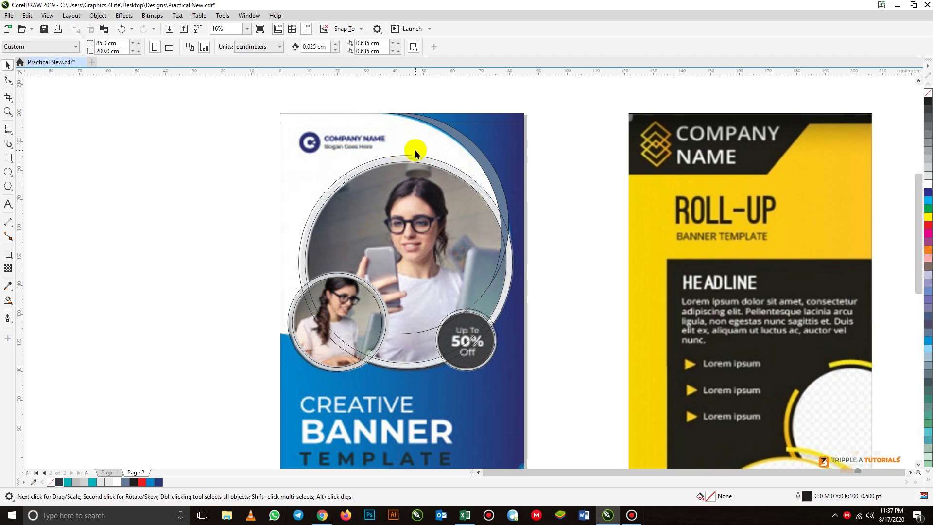
pyautogui.moveTo(231, 95); pyautogui.dragTo(557, 397)
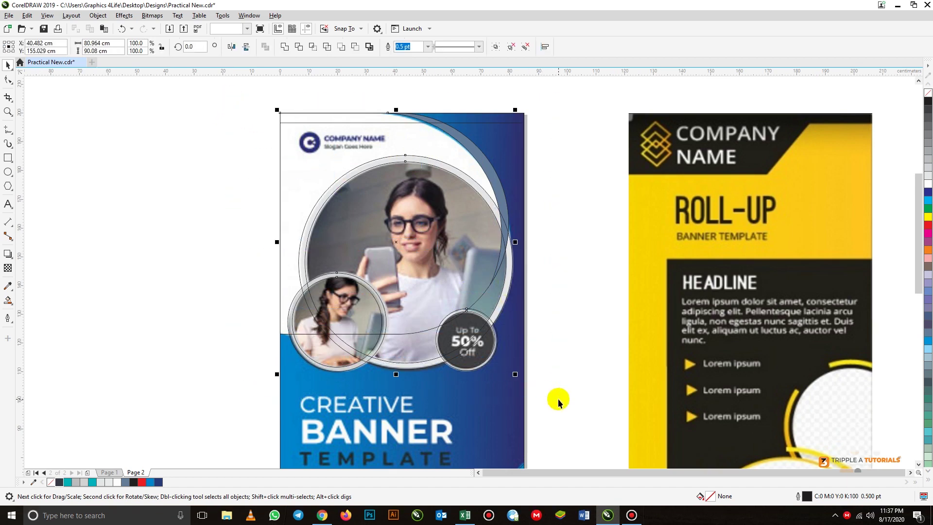
pyautogui.rightClick(492, 357)
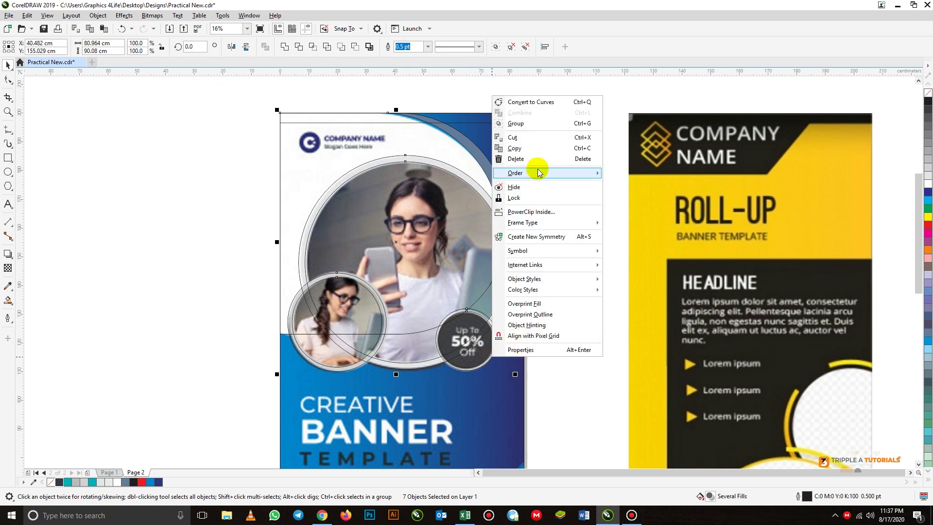
pyautogui.moveTo(537, 173)
pyautogui.click(640, 175)
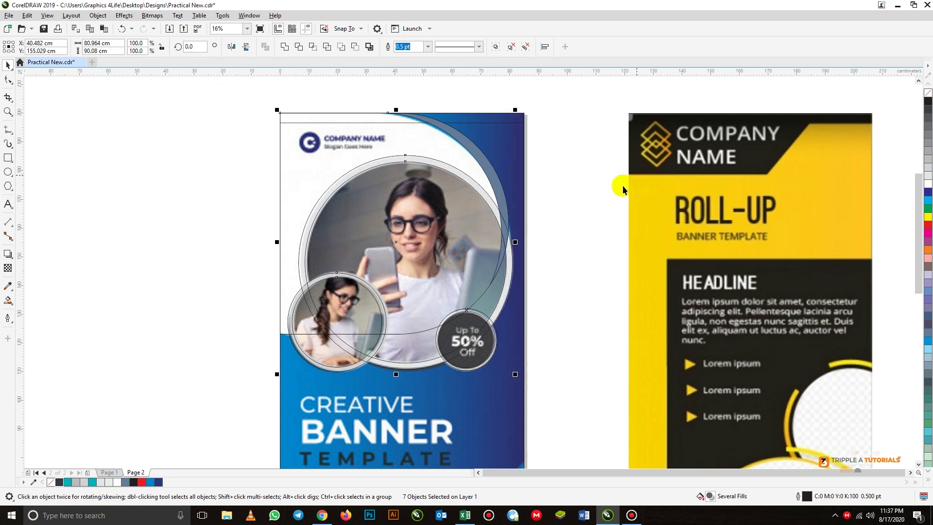
pyautogui.click(589, 225)
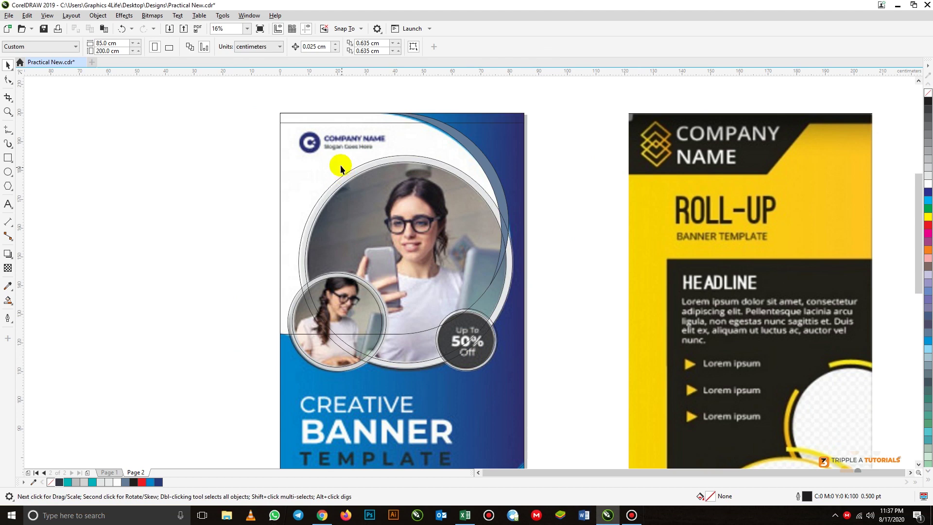
# Fill the grouped large shape and crescent at the banner's top with white.
pyautogui.click(292, 163)
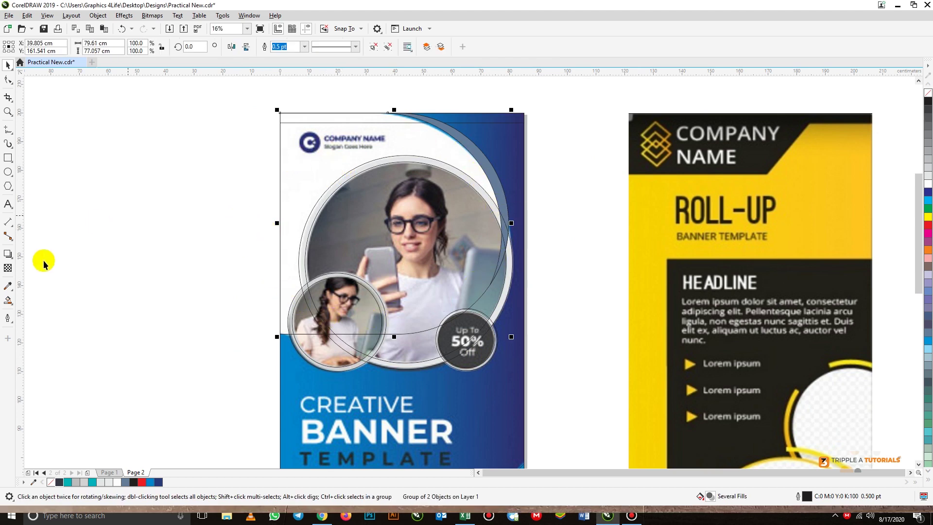
pyautogui.click(117, 483)
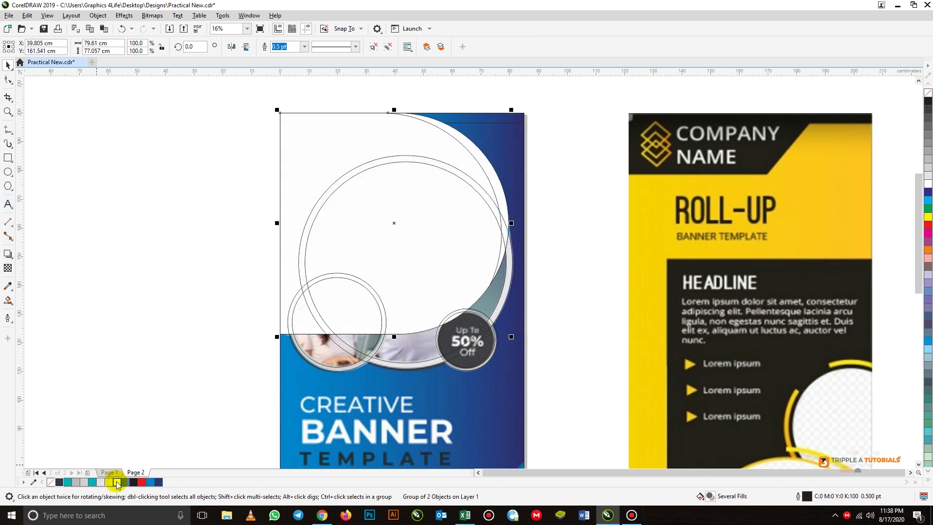
pyautogui.click(246, 232)
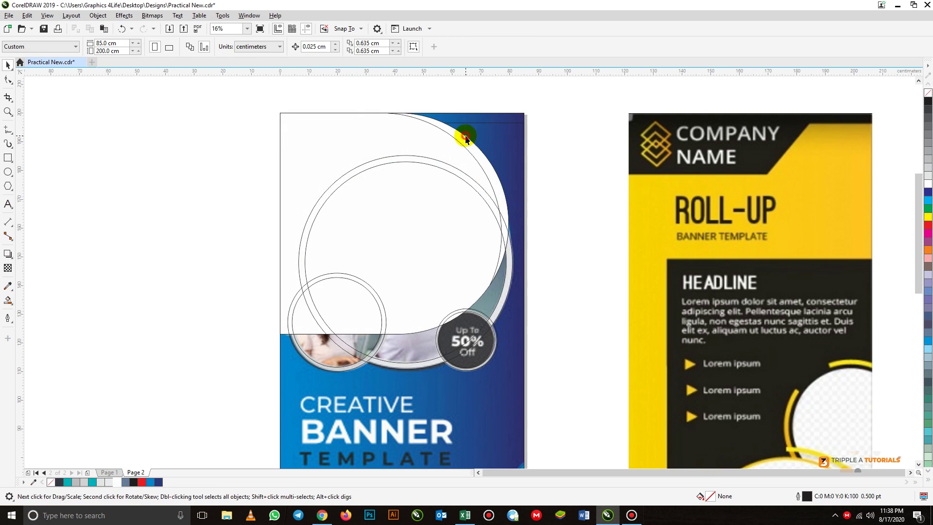
# Ungroup the white shape and its crescent, and fill only the crescent with teal.
pyautogui.click(466, 139)
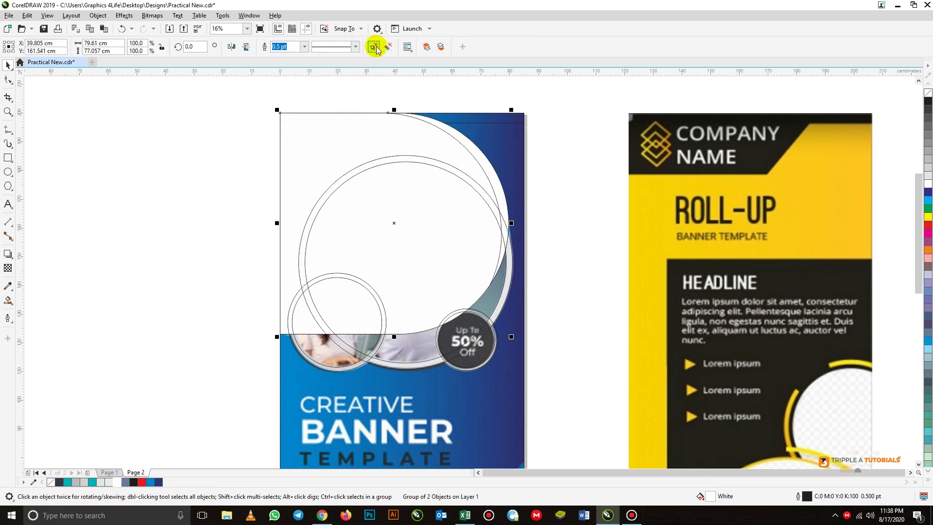
pyautogui.click(97, 16)
pyautogui.moveTo(125, 180)
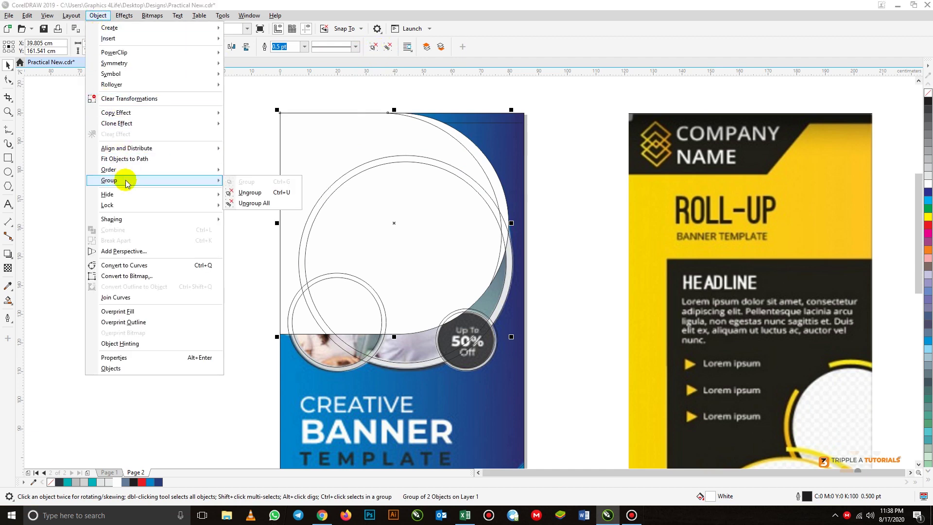
pyautogui.click(258, 196)
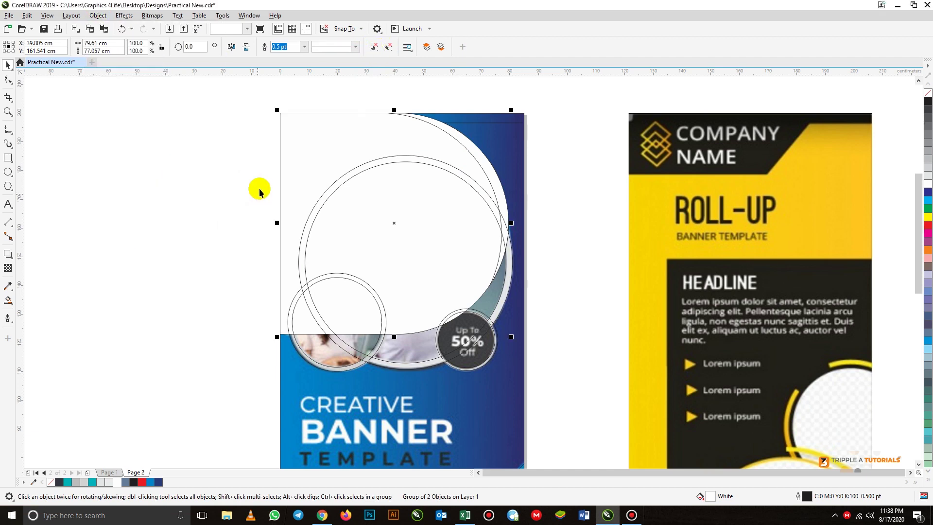
pyautogui.click(250, 205)
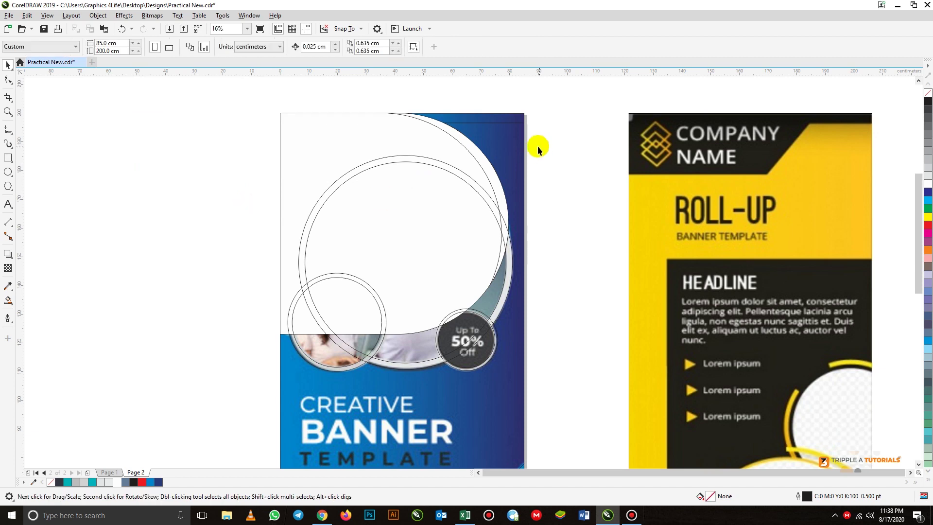
pyautogui.click(479, 152)
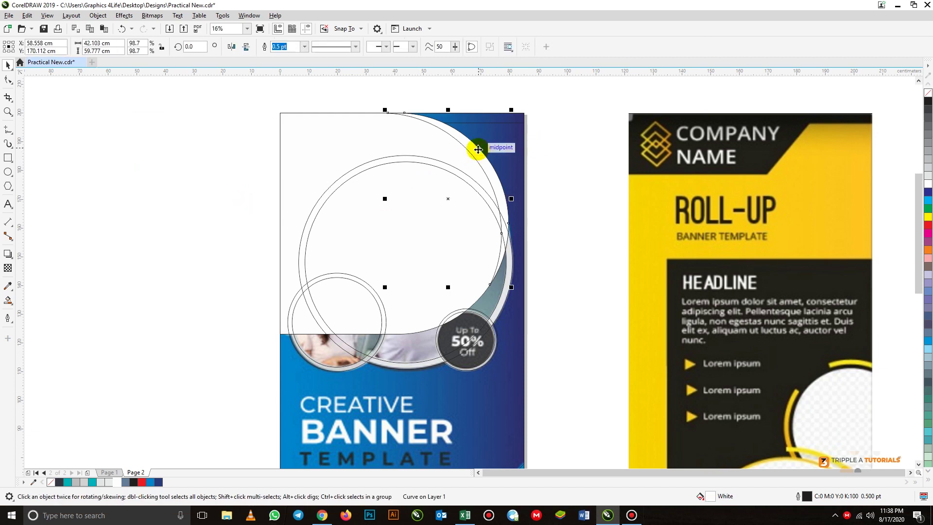
pyautogui.click(91, 482)
pyautogui.click(417, 224)
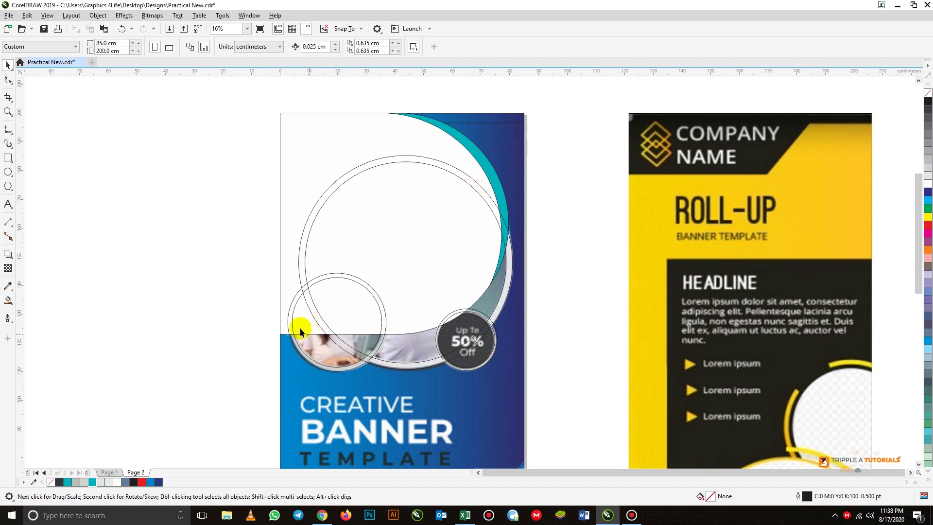
pyautogui.click(352, 180)
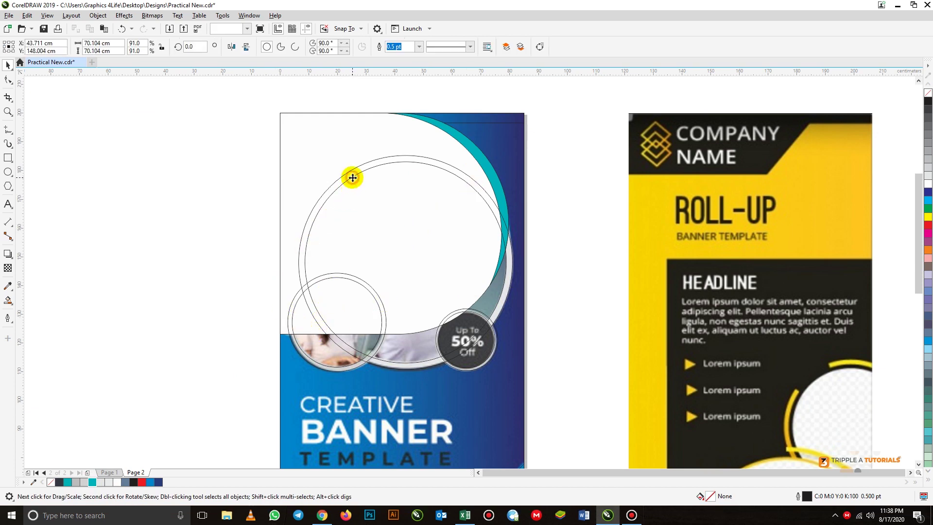
pyautogui.click(165, 245)
pyautogui.scroll(-2, 307, 245)
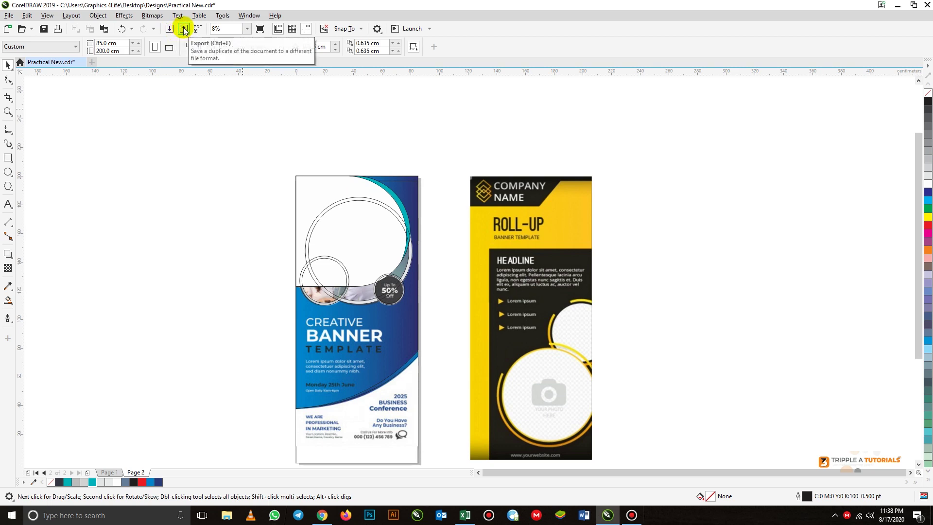
# Import the three portrait photos from the Designs folder: CC768x491, the e90333 photo of the man, and the GettyImages photo.
pyautogui.click(9, 16)
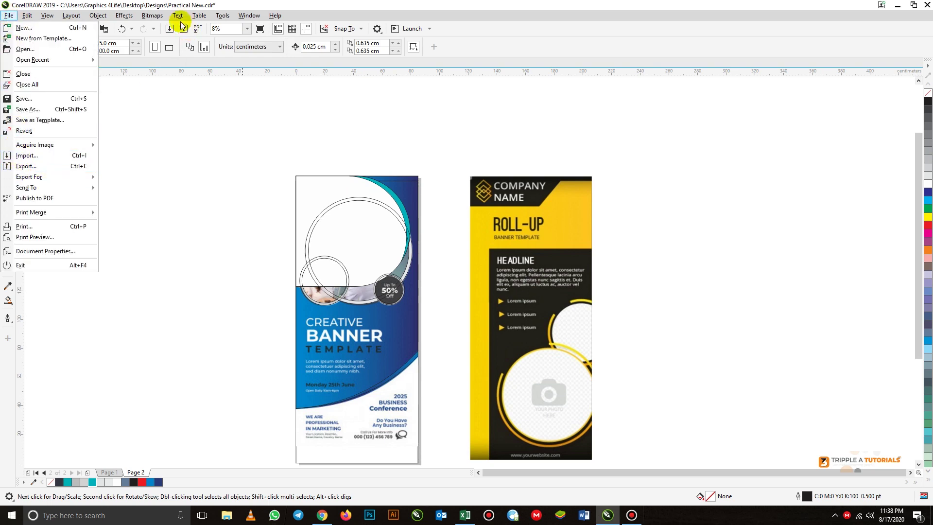
pyautogui.click(170, 32)
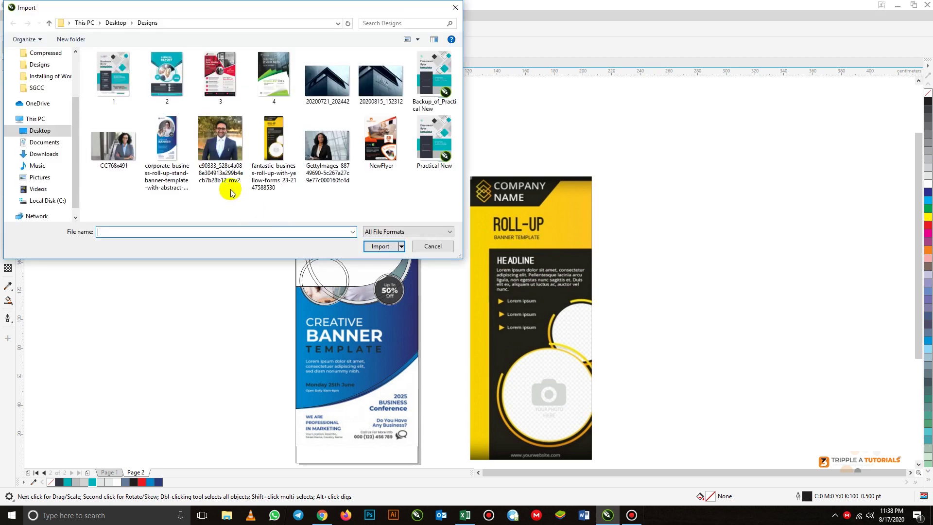
pyautogui.click(114, 149)
pyautogui.keyDown('ctrl'); pyautogui.click(225, 147); pyautogui.keyUp('ctrl')
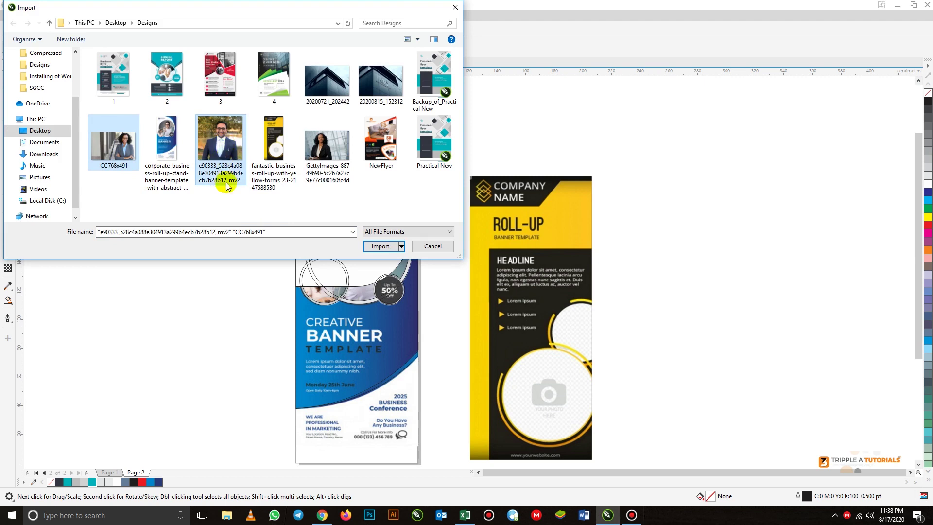
pyautogui.keyDown('ctrl'); pyautogui.click(333, 148); pyautogui.keyUp('ctrl')
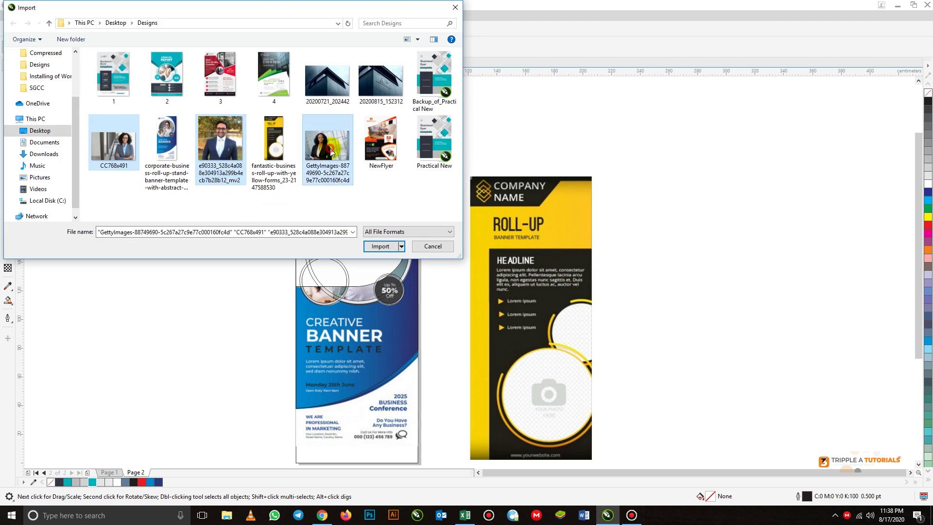
pyautogui.click(380, 246)
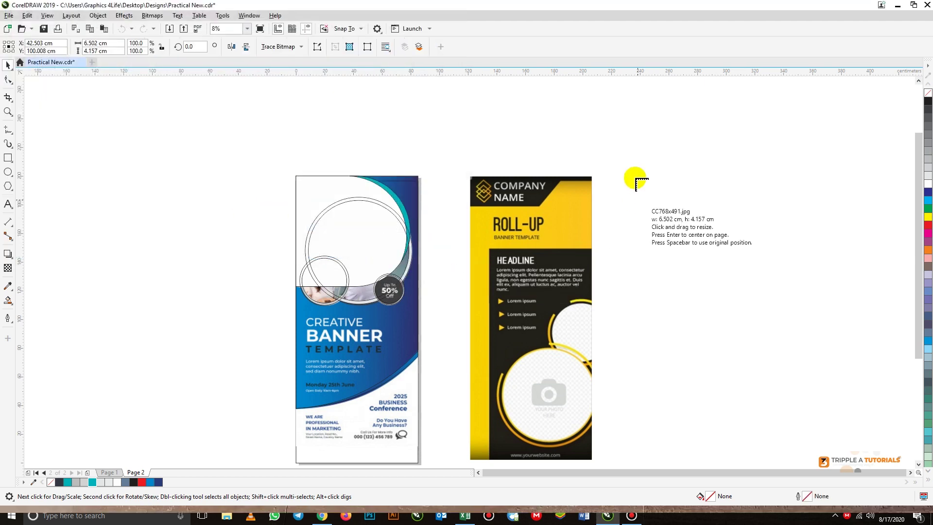
# Place the three imported photos beside the yellow banner, about 138, 110 and 111 cm wide, overlapping one another.
pyautogui.moveTo(635, 173); pyautogui.dragTo(834, 300)
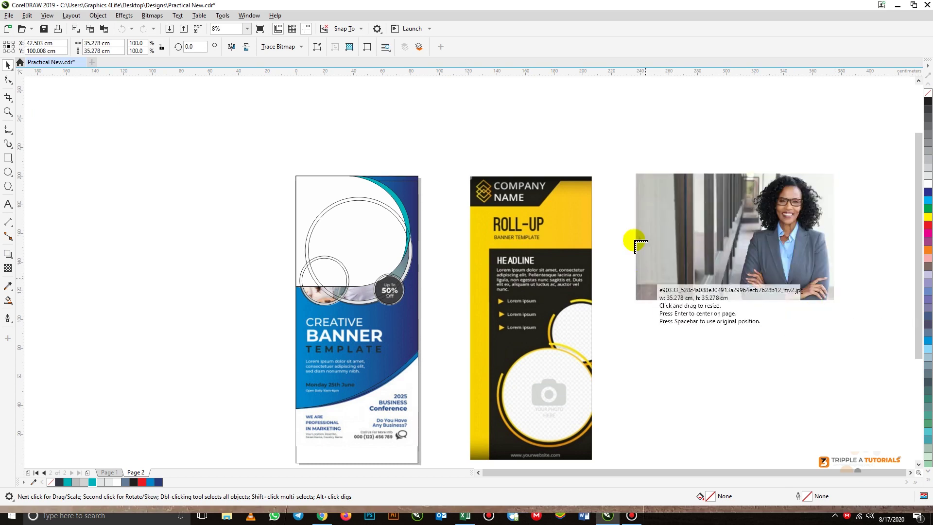
pyautogui.moveTo(632, 209); pyautogui.dragTo(828, 368)
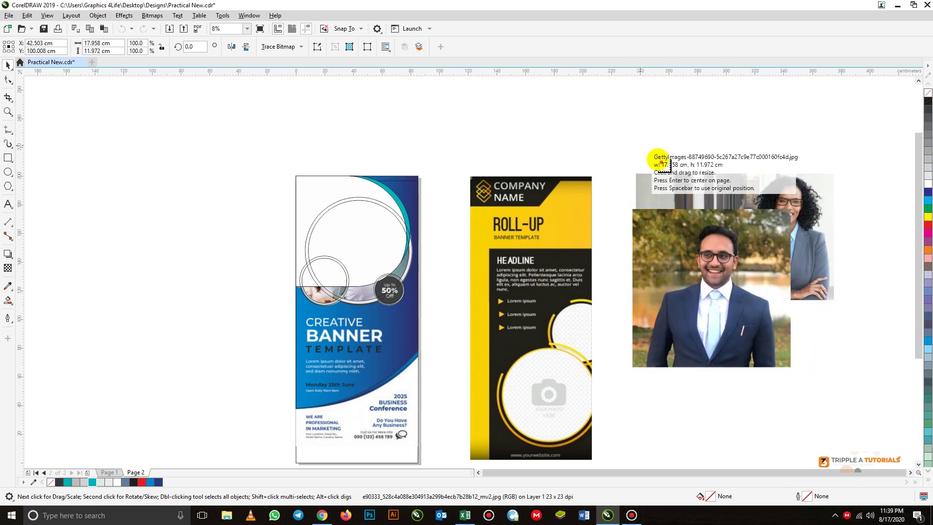
pyautogui.moveTo(645, 149); pyautogui.dragTo(805, 255)
pyautogui.click(552, 111)
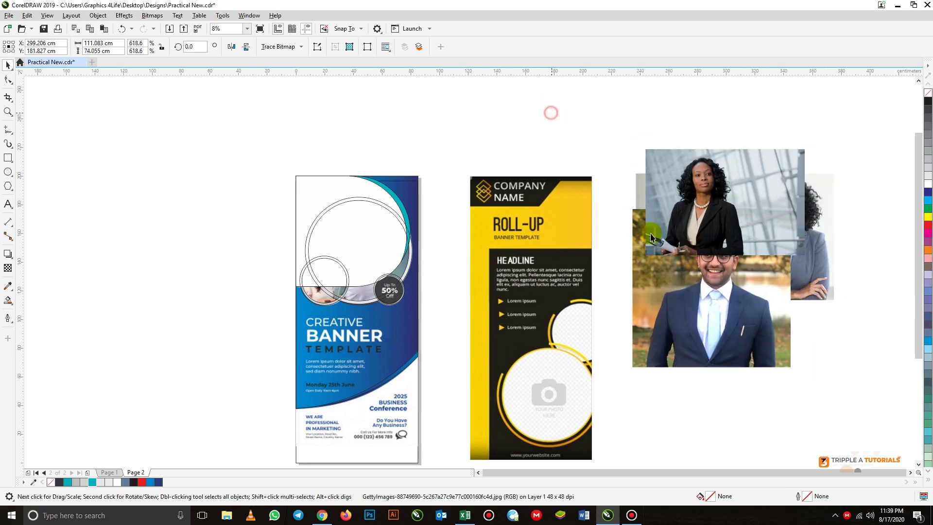
# Move the man's photo to the blank area beside the blue banner and PowerClip it inside the large inner circle.
pyautogui.moveTo(675, 287); pyautogui.dragTo(168, 253)
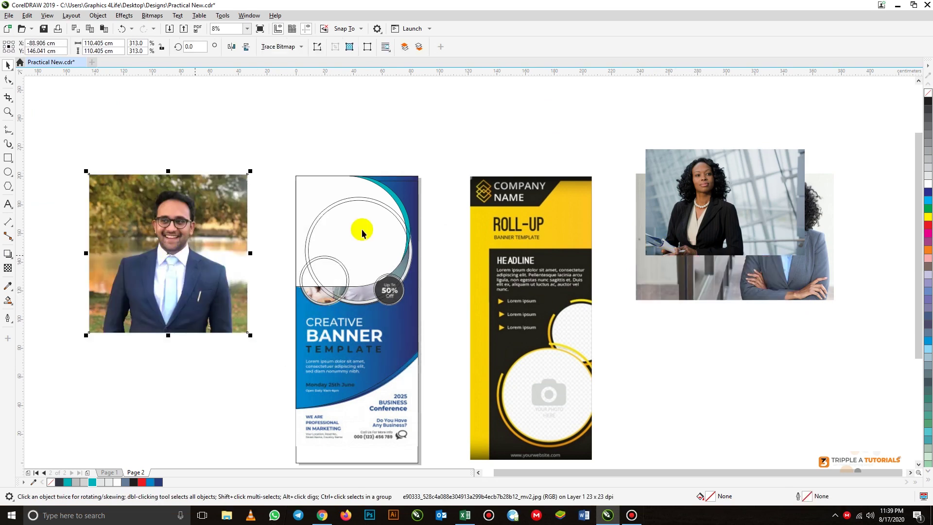
pyautogui.click(360, 202)
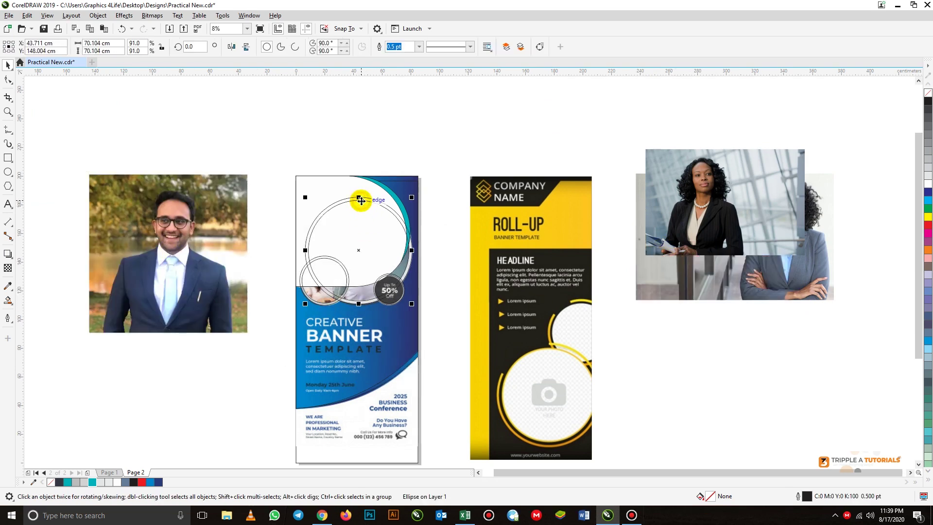
pyautogui.click(251, 147)
pyautogui.moveTo(176, 238)
pyautogui.mouseDown()
pyautogui.moveTo(202, 245)
pyautogui.moveTo(185, 233)
pyautogui.mouseUp()
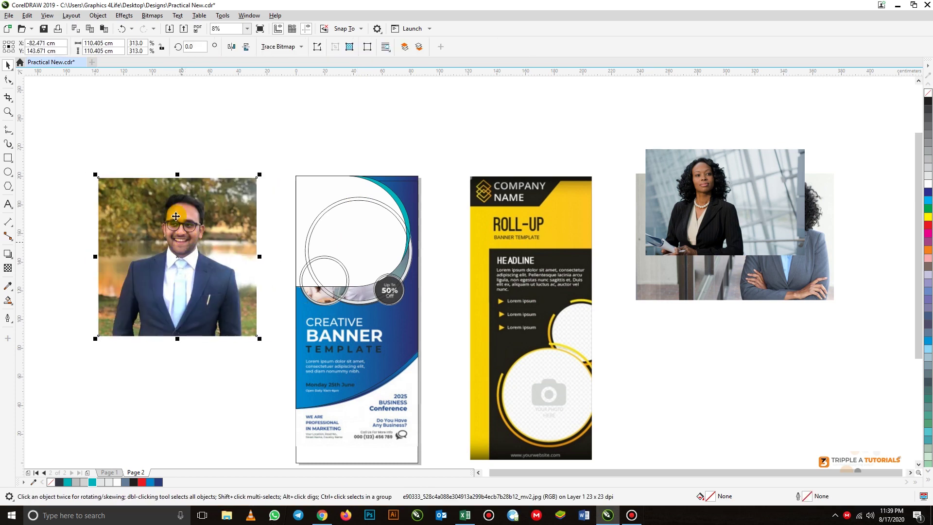
pyautogui.click(98, 16)
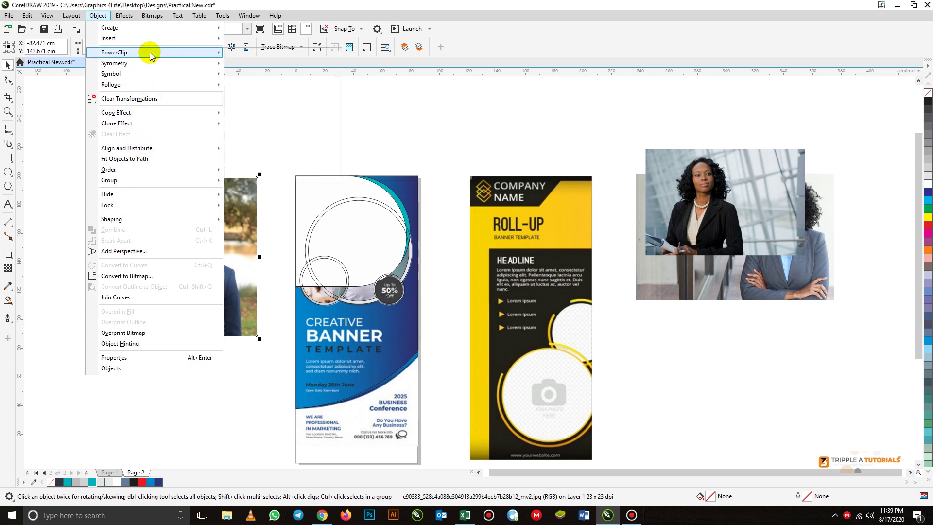
pyautogui.moveTo(149, 52)
pyautogui.click(254, 54)
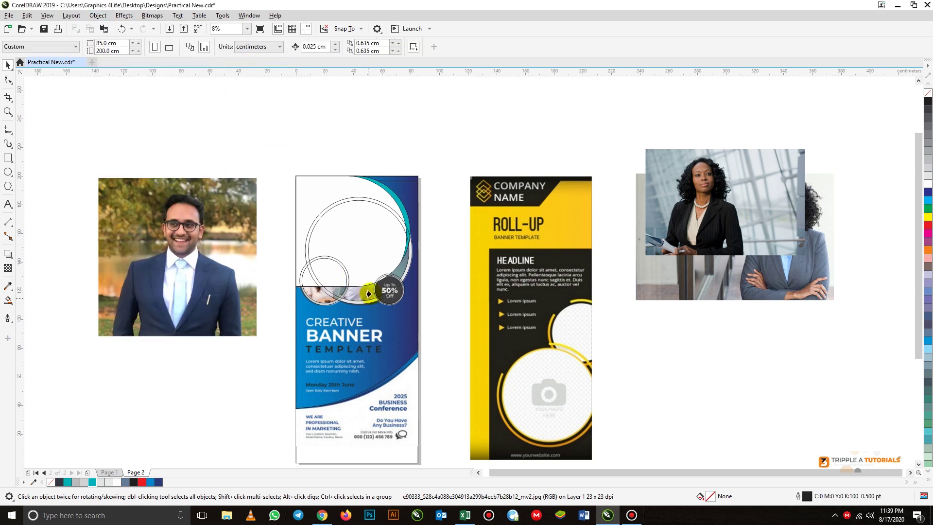
pyautogui.click(372, 239)
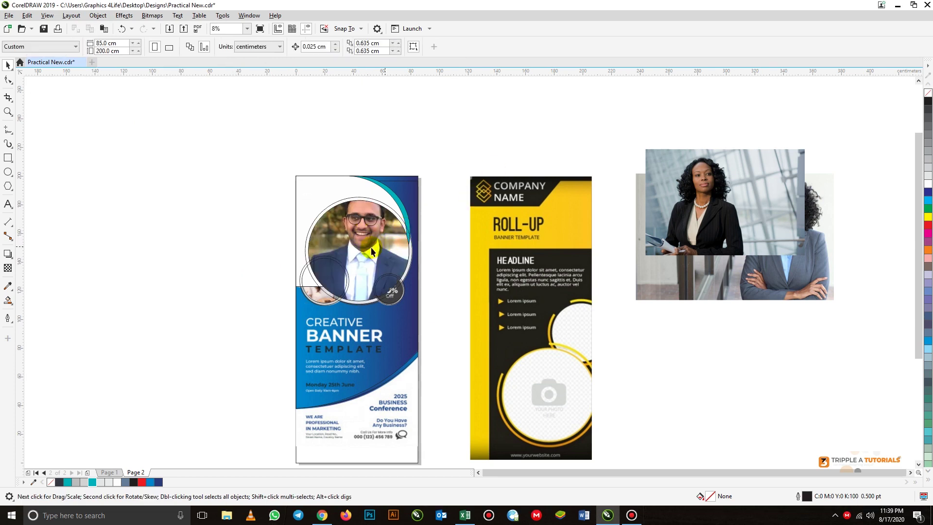
# Edit the large circle's PowerClip contents: scale the man's photo to about 82.6 cm square and shift it slightly down and left.
pyautogui.click(371, 249)
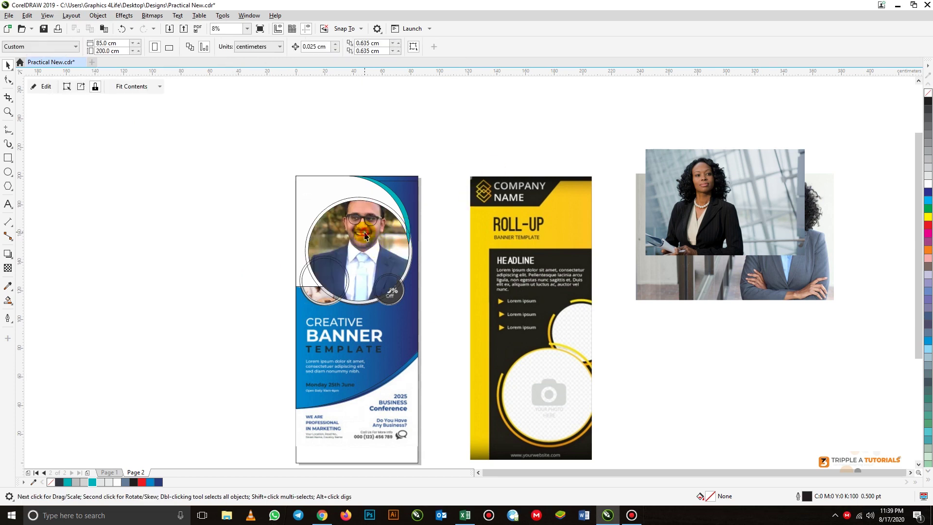
pyautogui.click(46, 87)
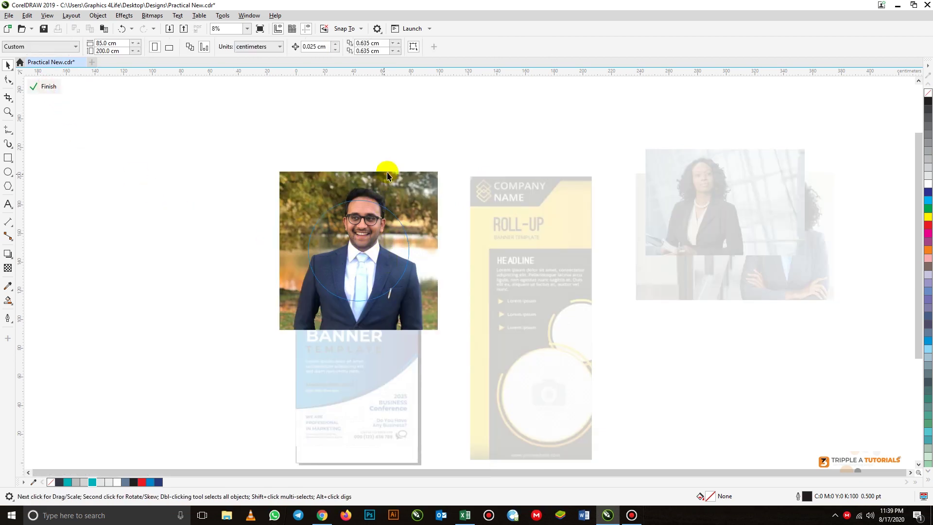
pyautogui.moveTo(440, 332); pyautogui.dragTo(425, 336)
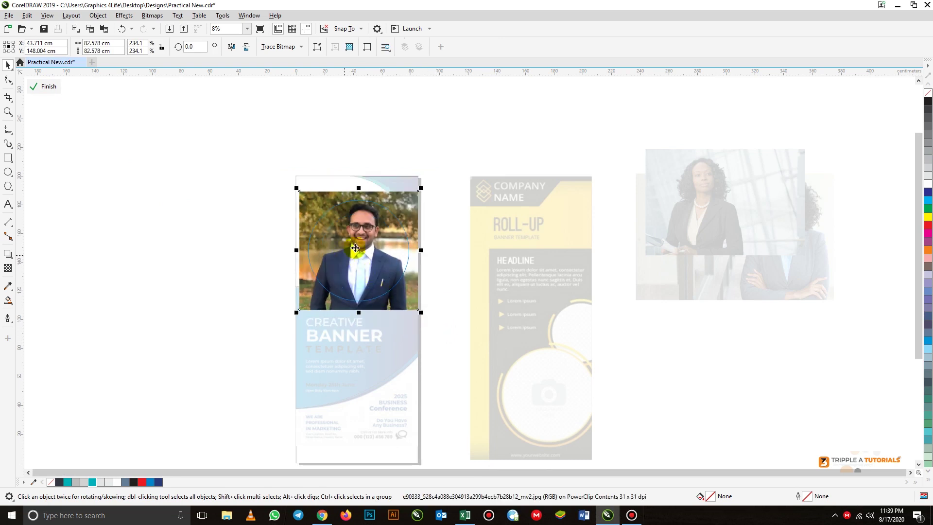
pyautogui.scroll(1, 370, 246)
pyautogui.moveTo(462, 149); pyautogui.dragTo(463, 160)
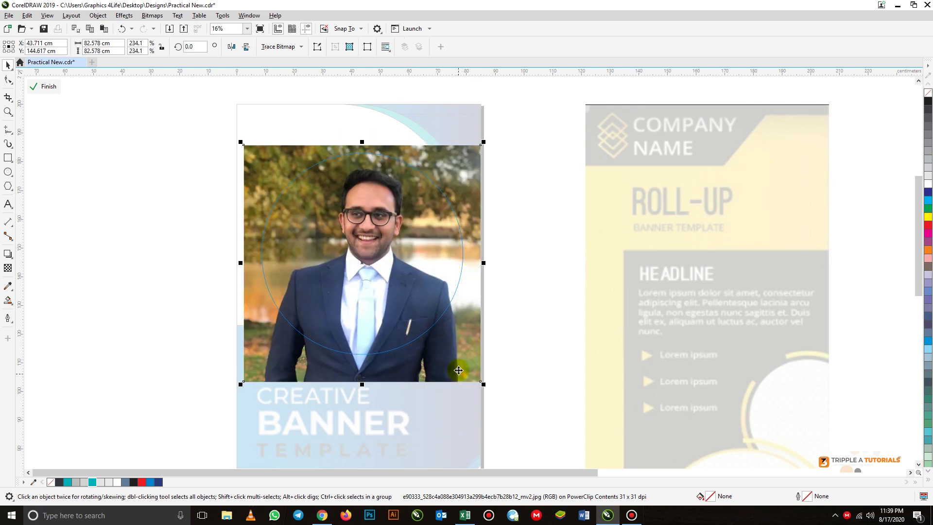
pyautogui.moveTo(456, 370); pyautogui.dragTo(450, 370)
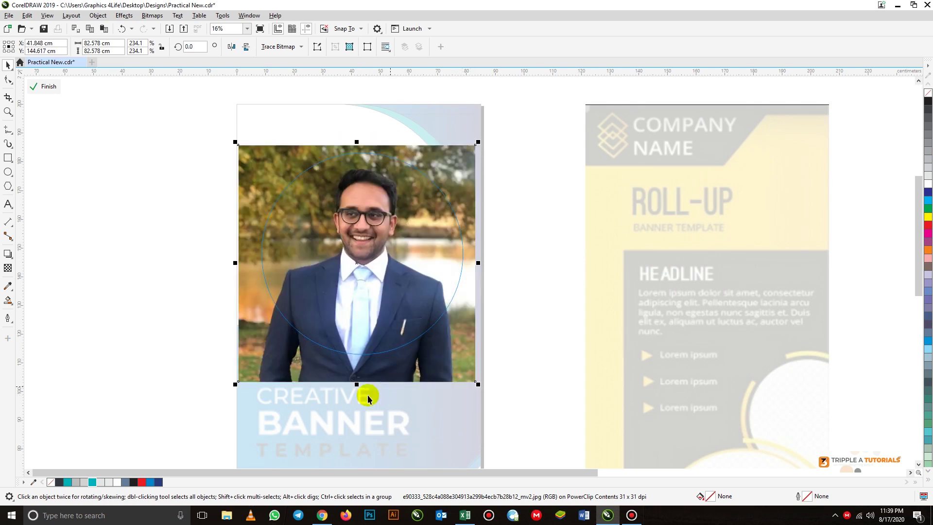
pyautogui.click(43, 87)
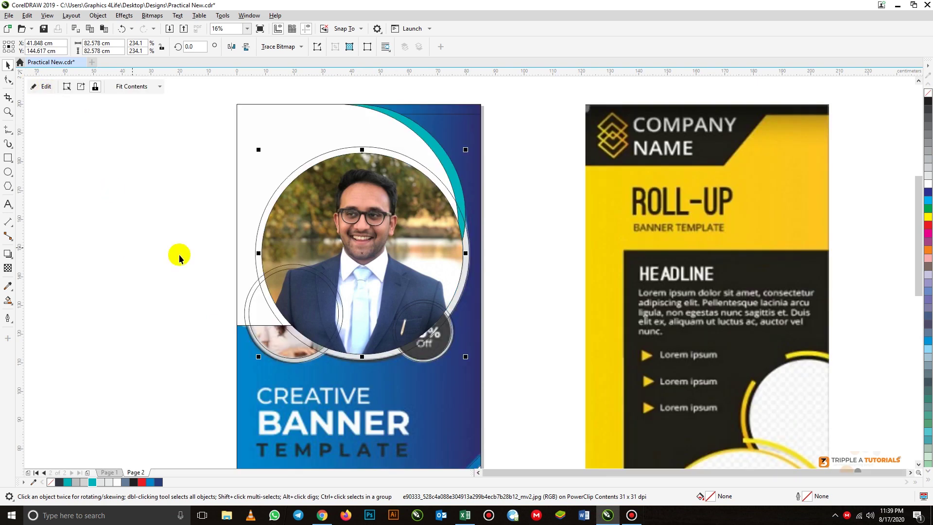
pyautogui.press('Escape')
pyautogui.click(339, 332)
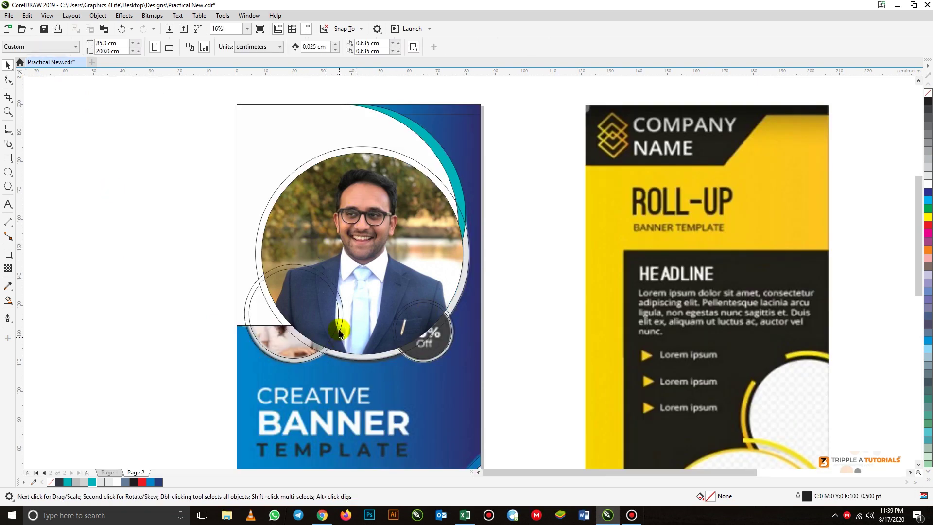
# Move the GettyImages photo over the yellow banner's upper part and the CC768x491 photo to the left of the blue banner.
pyautogui.scroll(-2, 352, 269)
pyautogui.moveTo(708, 204); pyautogui.dragTo(591, 181)
pyautogui.moveTo(771, 251); pyautogui.dragTo(217, 251)
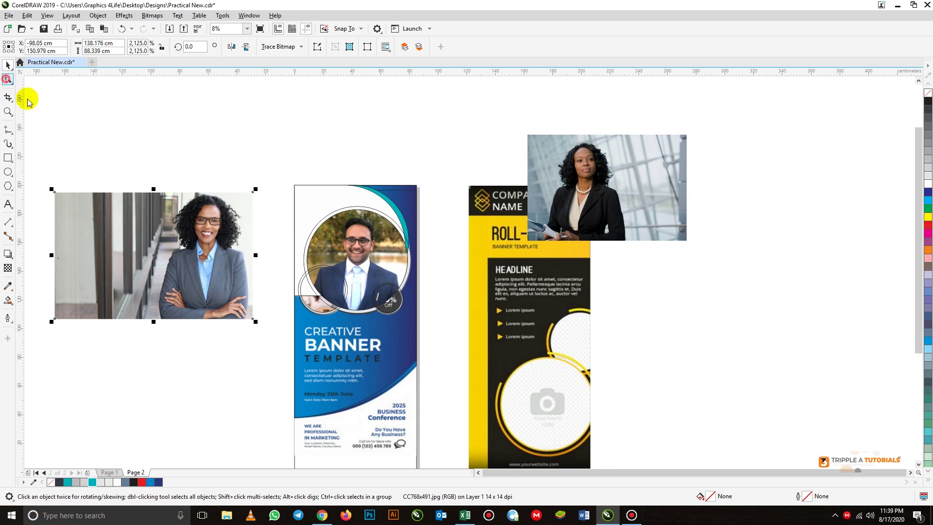
# Crop the CC768x491 photo to about 70.8 cm wide by moving its two left nodes inward with the Shape tool.
pyautogui.click(8, 65)
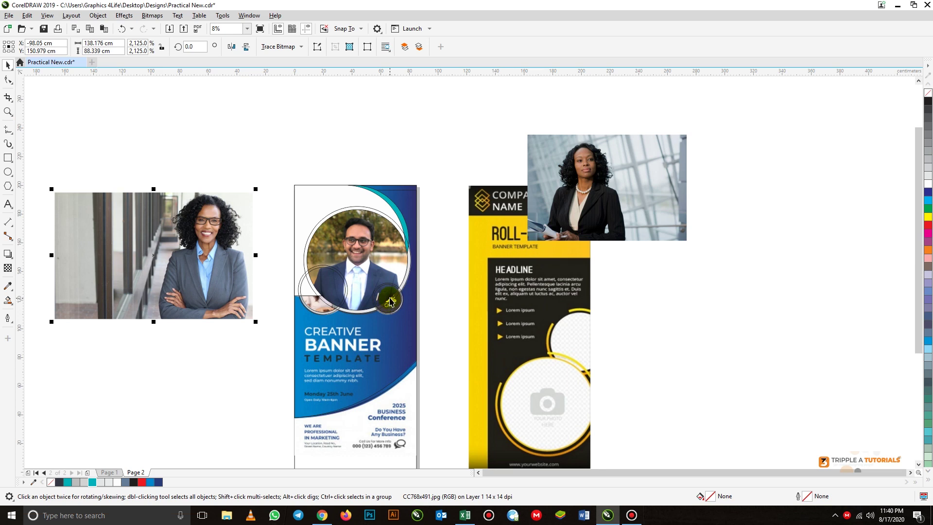
pyautogui.click(8, 81)
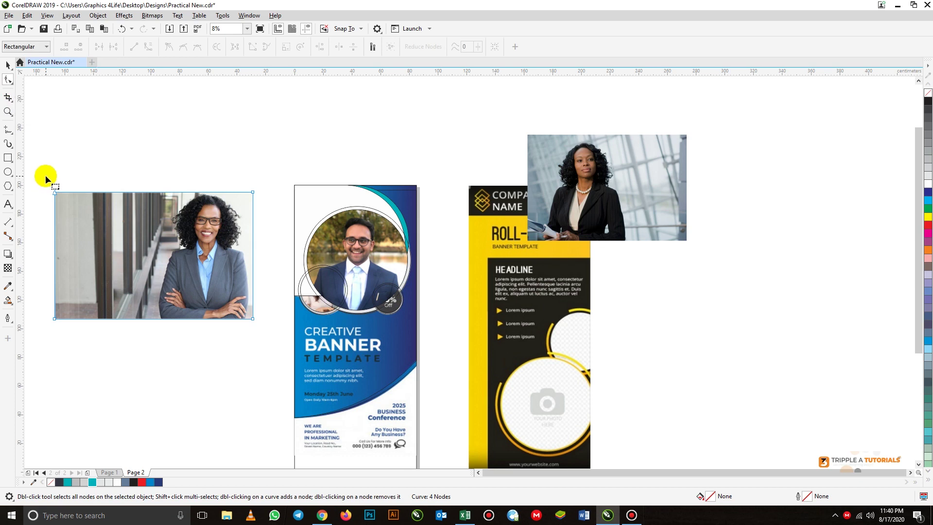
pyautogui.moveTo(41, 173); pyautogui.dragTo(76, 340)
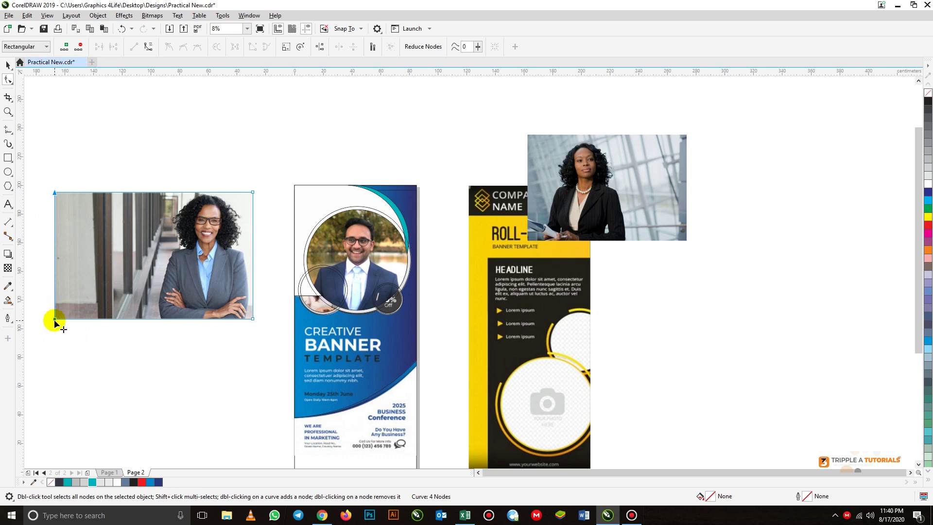
pyautogui.moveTo(55, 319); pyautogui.dragTo(151, 318)
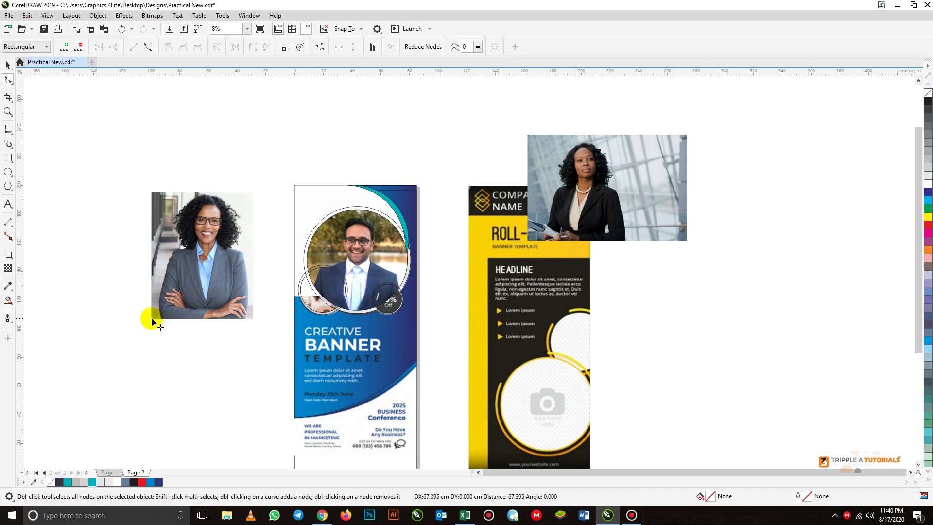
pyautogui.click(7, 65)
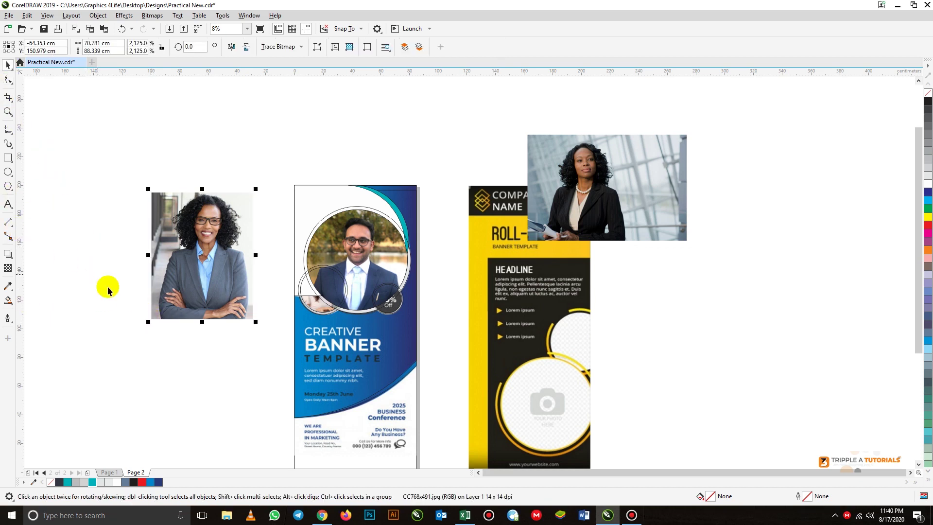
# Move the cropped photo closer to the blue banner and PowerClip it inside the small inner circle.
pyautogui.moveTo(222, 244); pyautogui.dragTo(234, 256)
pyautogui.click(315, 311)
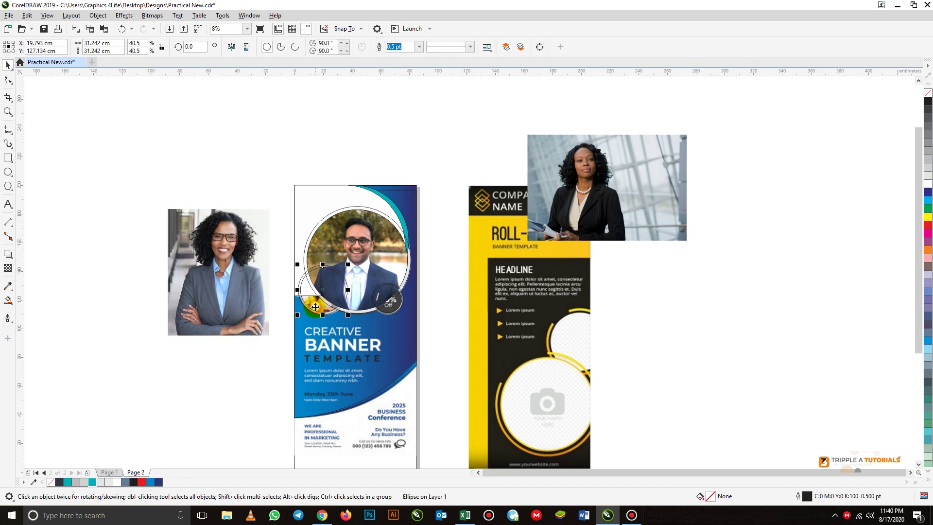
pyautogui.scroll(2, 313, 307)
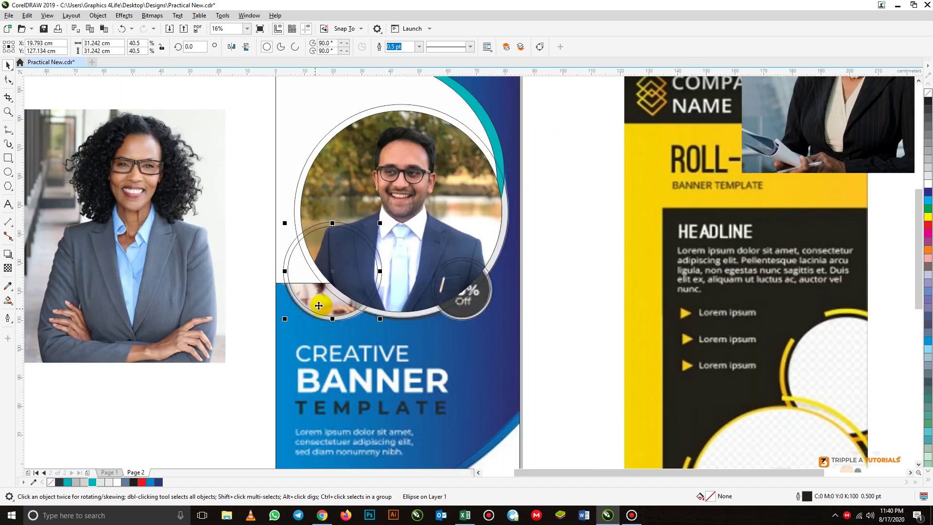
pyautogui.click(155, 226)
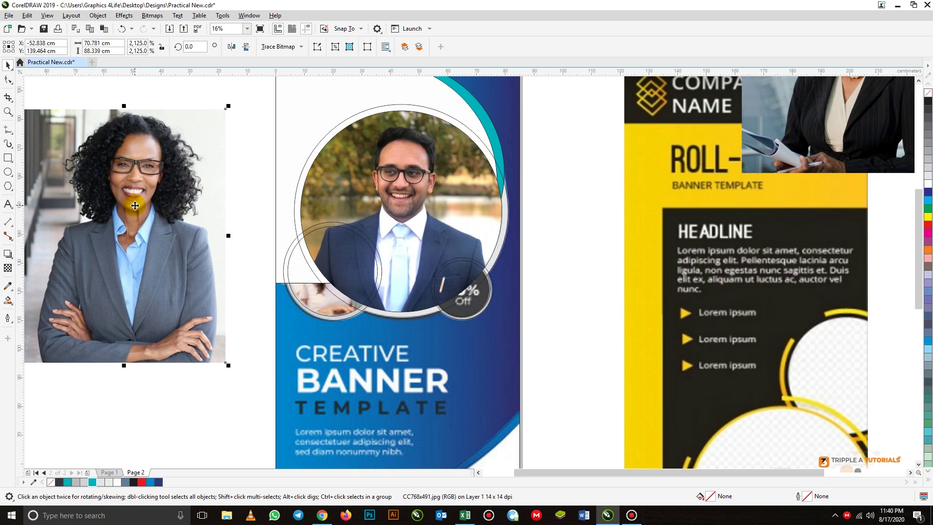
pyautogui.moveTo(134, 208); pyautogui.dragTo(155, 232)
pyautogui.click(153, 93)
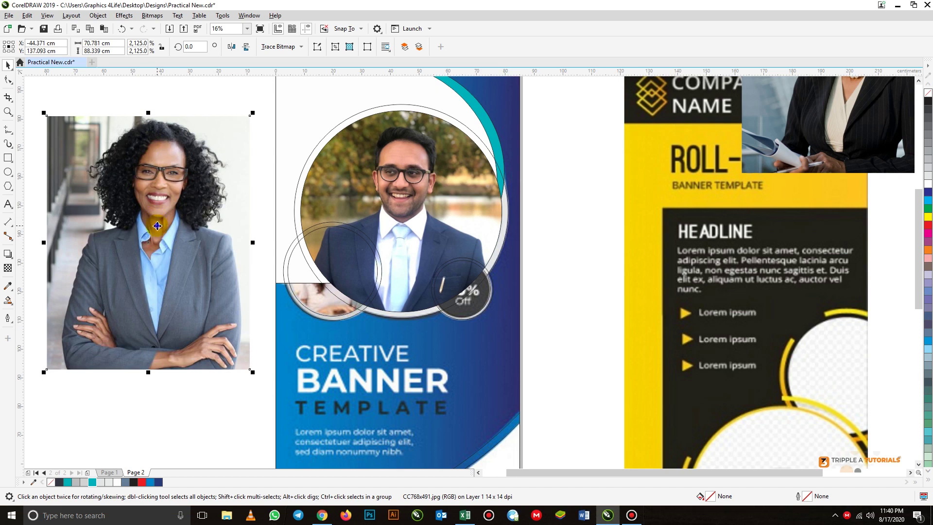
pyautogui.moveTo(172, 238); pyautogui.dragTo(302, 267)
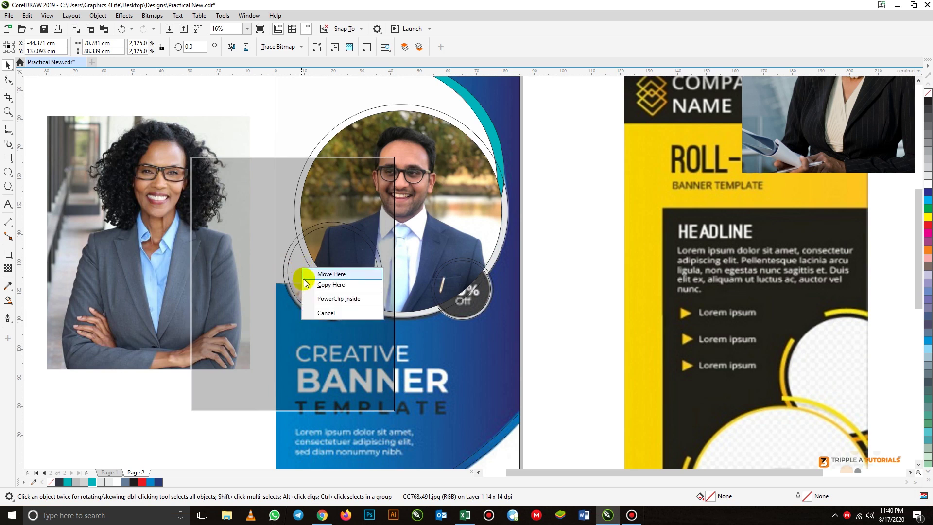
pyautogui.click(340, 298)
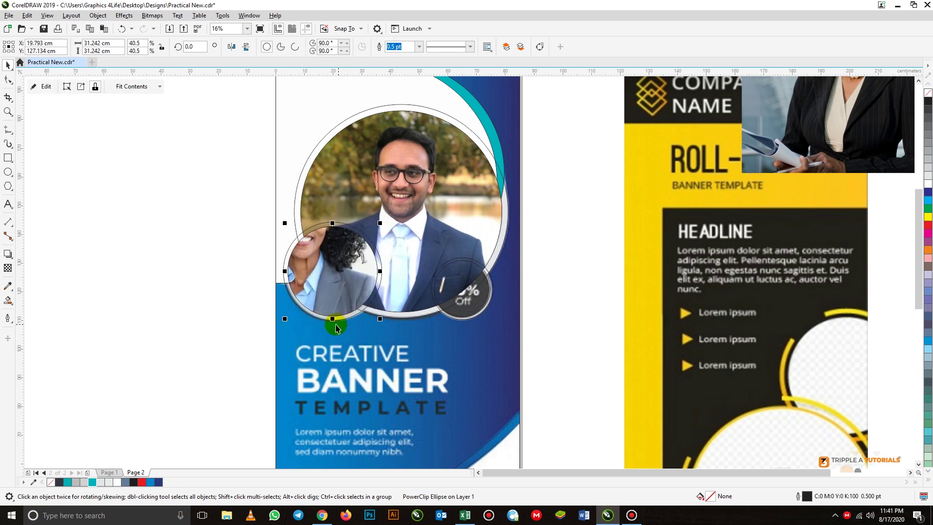
# Edit the left inner circle's PowerClip contents and scale the woman's photo down to about 37.7 cm wide over the circle.
pyautogui.click(43, 88)
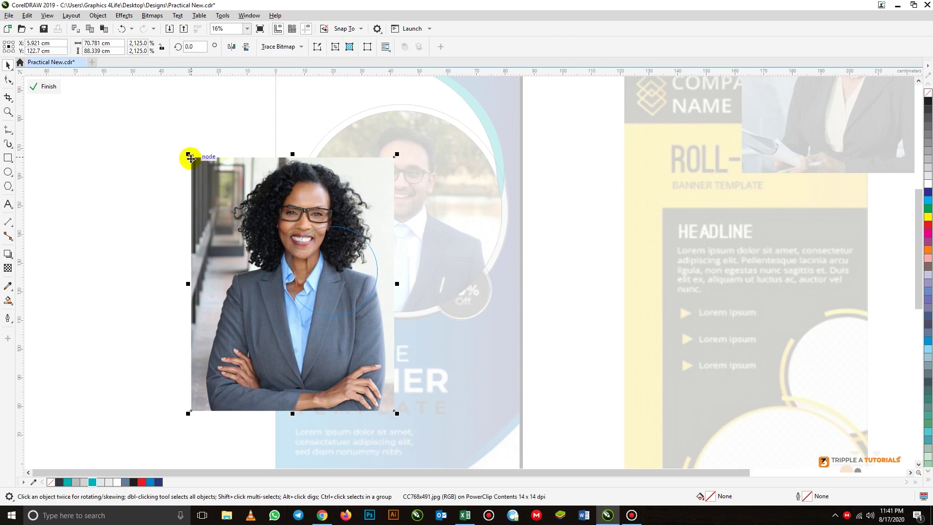
pyautogui.moveTo(188, 154); pyautogui.dragTo(239, 217)
pyautogui.moveTo(238, 413); pyautogui.dragTo(285, 409)
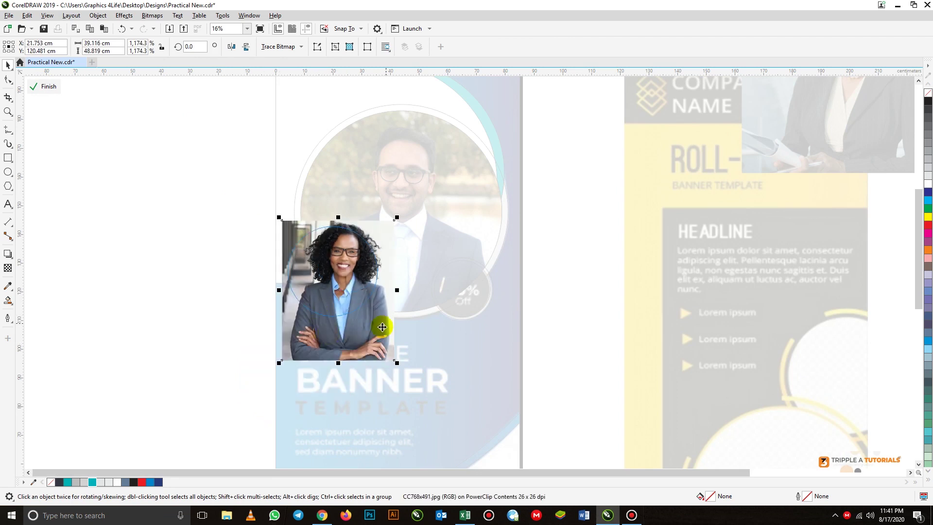
pyautogui.scroll(2, 382, 327)
pyautogui.moveTo(398, 330); pyautogui.dragTo(375, 328)
pyautogui.moveTo(413, 105); pyautogui.dragTo(405, 113)
pyautogui.click(346, 368)
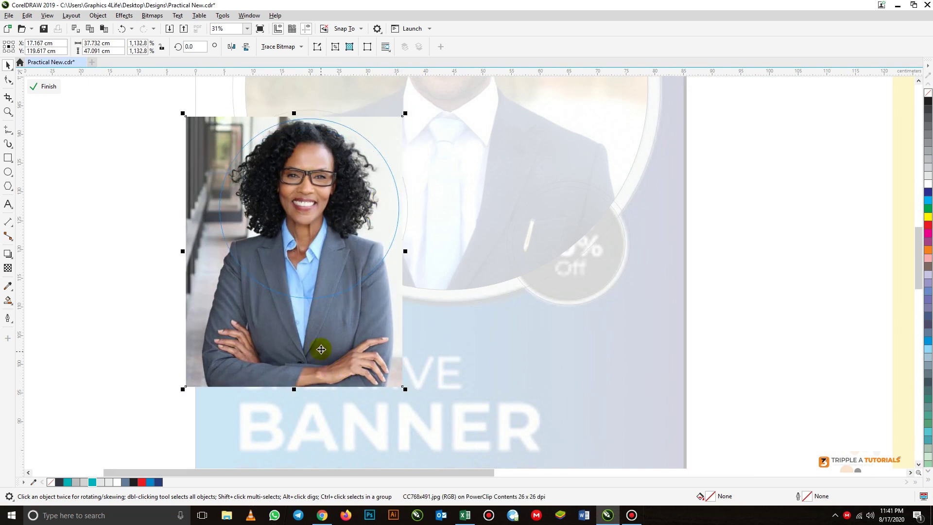
# Scale the clipped photo down to about 32.9 by 41.1 cm, shift it so her face sits in the circle, and finish editing.
pyautogui.moveTo(326, 348); pyautogui.dragTo(332, 348)
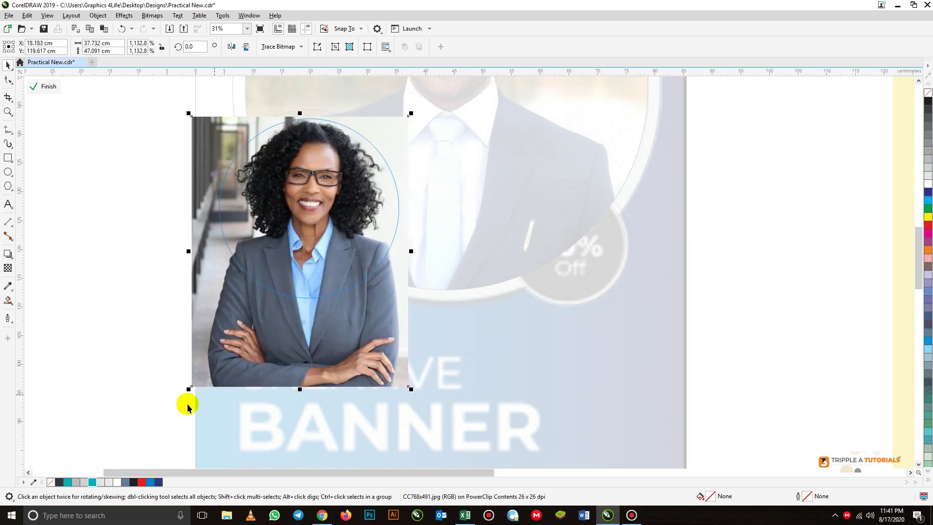
pyautogui.moveTo(187, 390); pyautogui.dragTo(212, 362)
pyautogui.moveTo(410, 363); pyautogui.dragTo(405, 354)
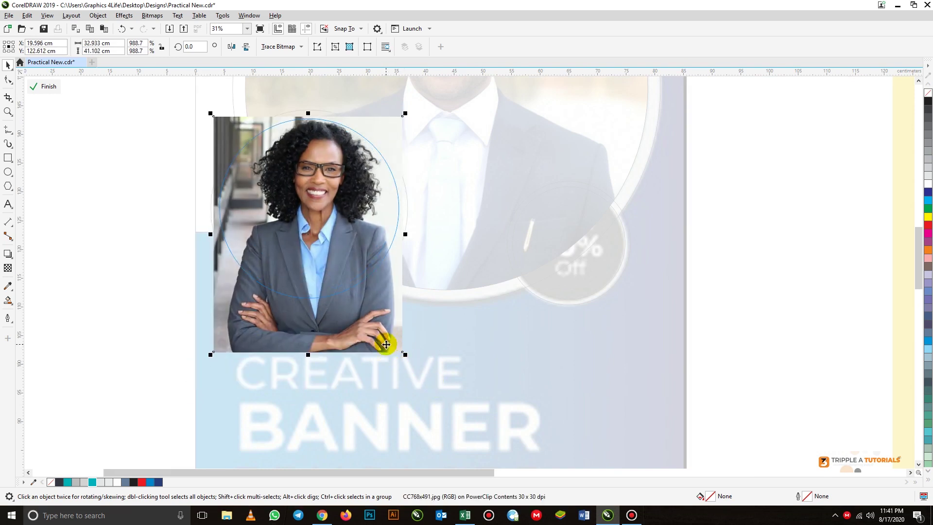
pyautogui.press('Right')
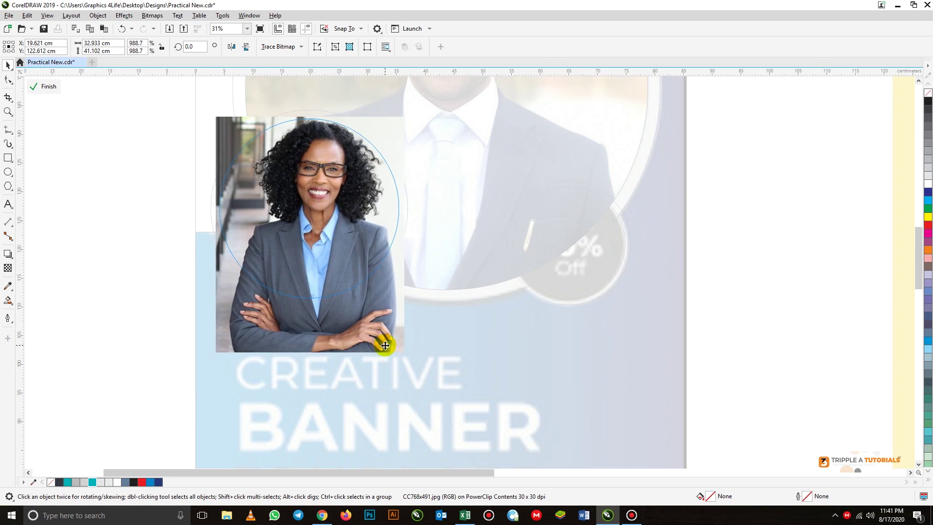
pyautogui.press('Right')
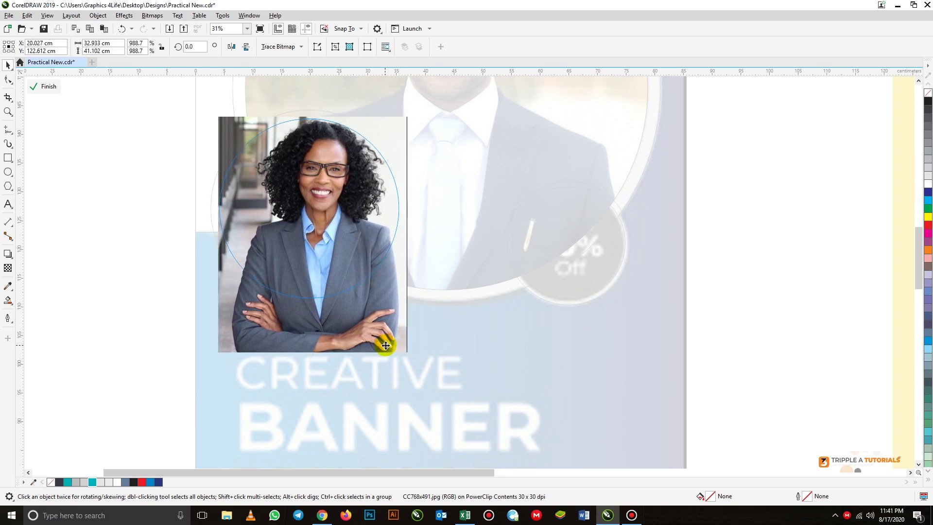
pyautogui.moveTo(386, 346)
pyautogui.mouseDown()
pyautogui.moveTo(367, 353)
pyautogui.moveTo(346, 334)
pyautogui.mouseUp()
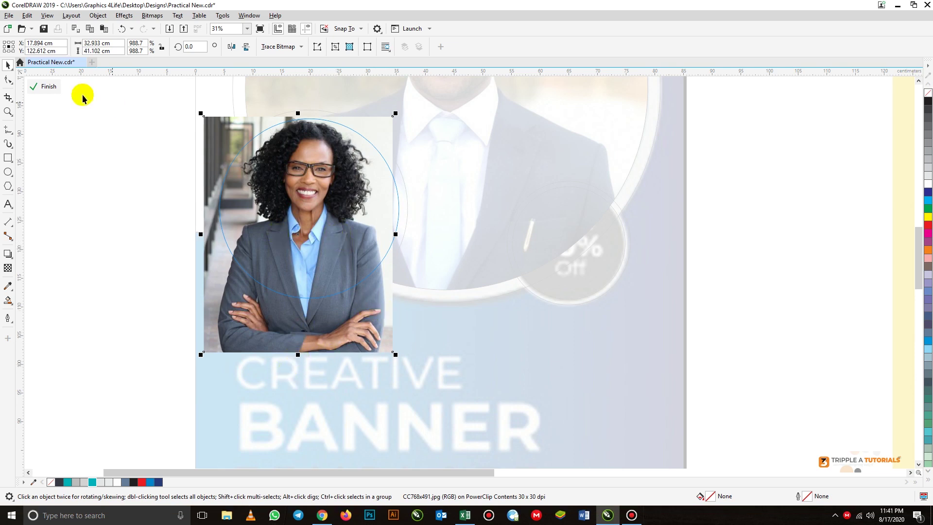
pyautogui.click(43, 86)
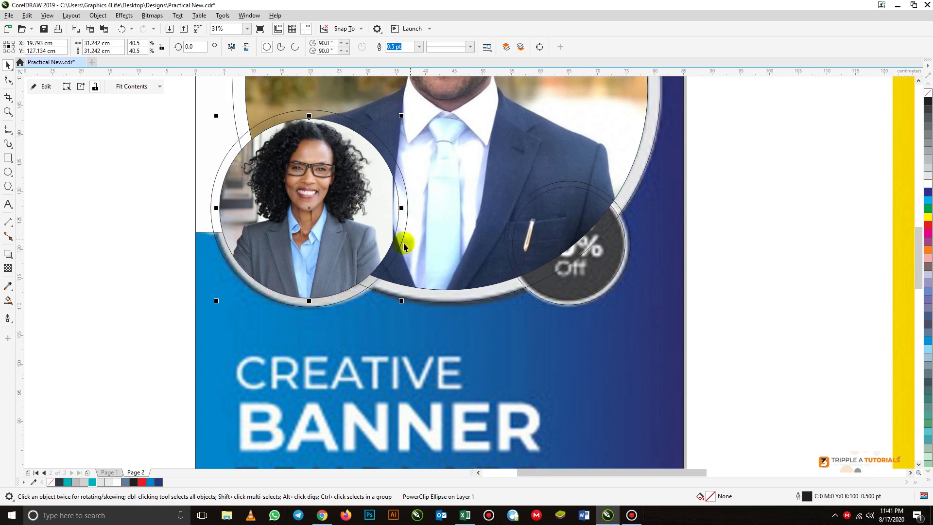
# Fill the left inner circle with the off-white (C2 M0 Y2 K0) sampled from the photo's background beside the gap.
pyautogui.scroll(4, 379, 205)
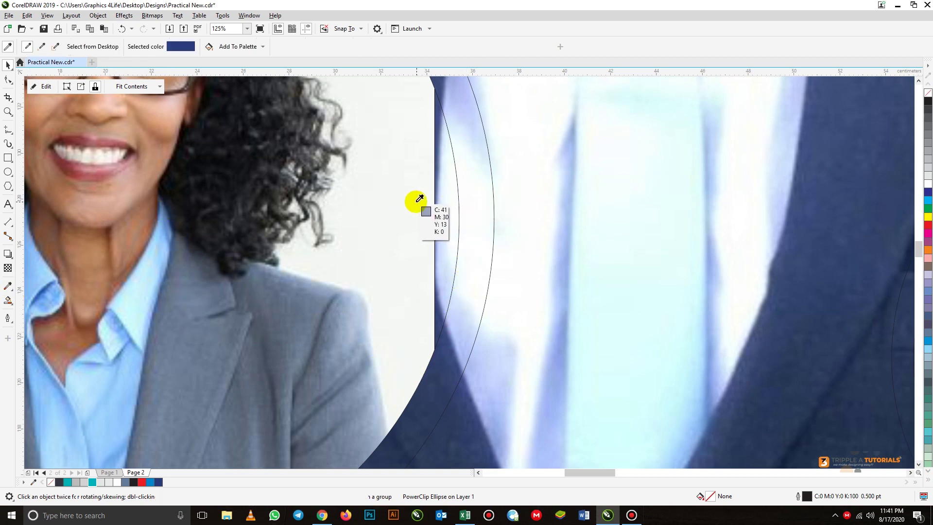
pyautogui.click(415, 183)
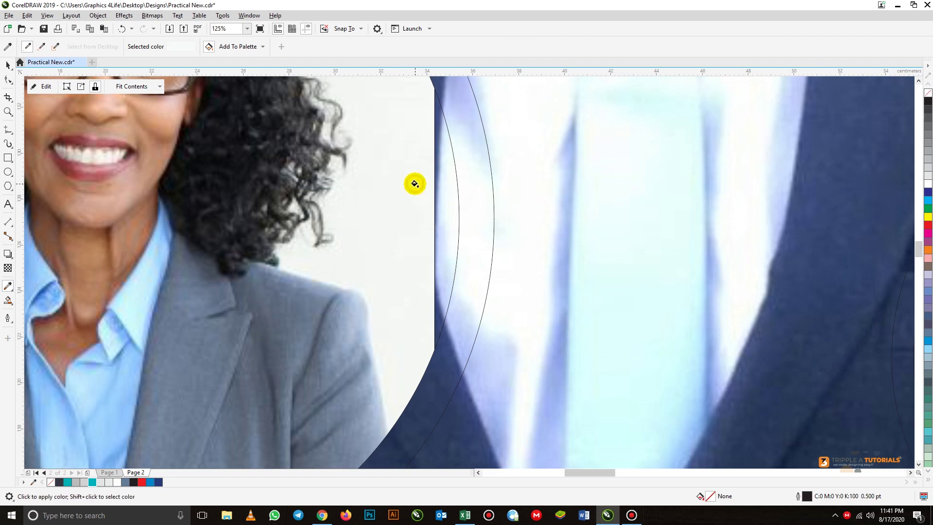
pyautogui.click(441, 180)
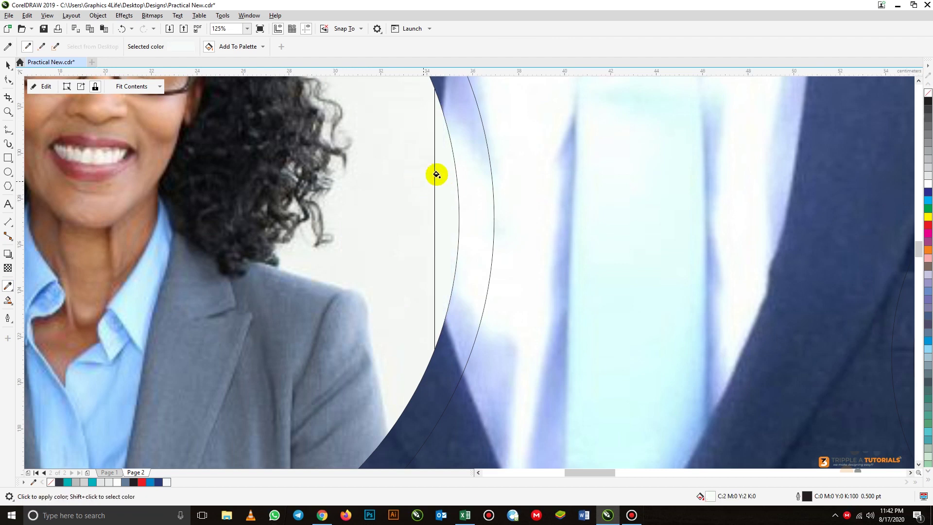
pyautogui.scroll(-4, 437, 174)
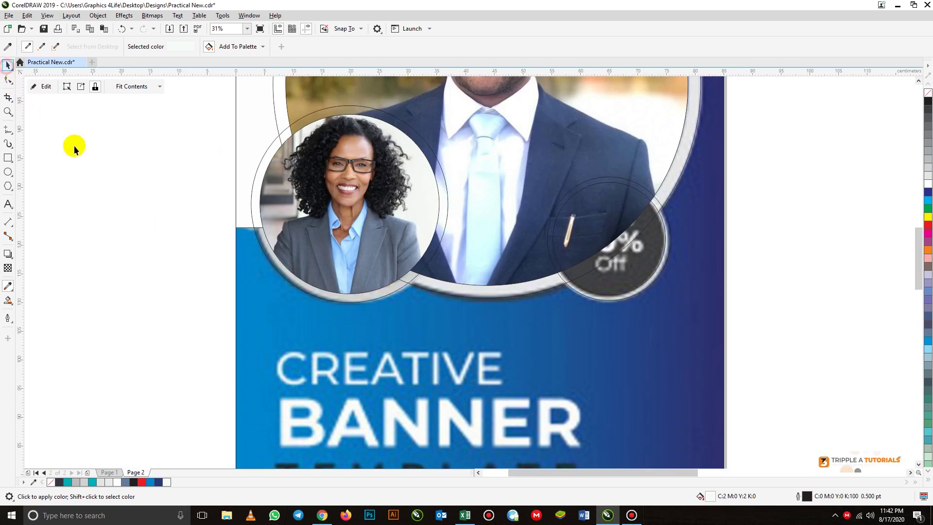
pyautogui.click(170, 227)
# Move the GettyImages photo to the left of the blue banner and crop its right side to about 70.1 cm wide with the Shape tool.
pyautogui.scroll(-2, 323, 233)
pyautogui.click(608, 108)
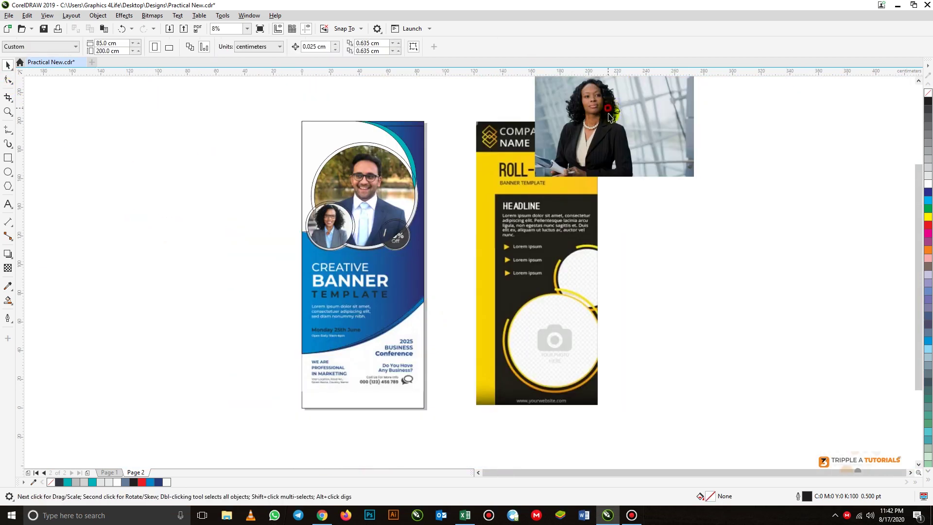
pyautogui.moveTo(610, 117); pyautogui.dragTo(132, 240)
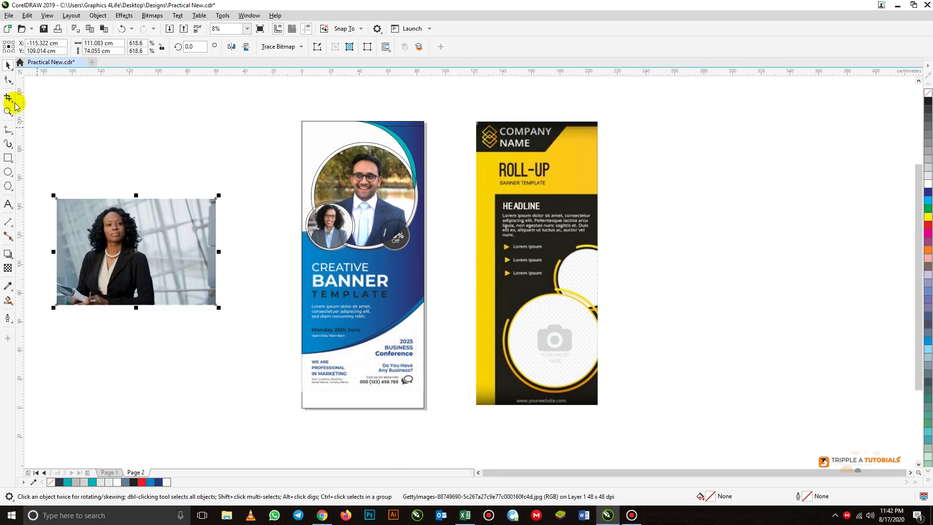
pyautogui.click(8, 80)
pyautogui.moveTo(267, 350); pyautogui.dragTo(185, 175)
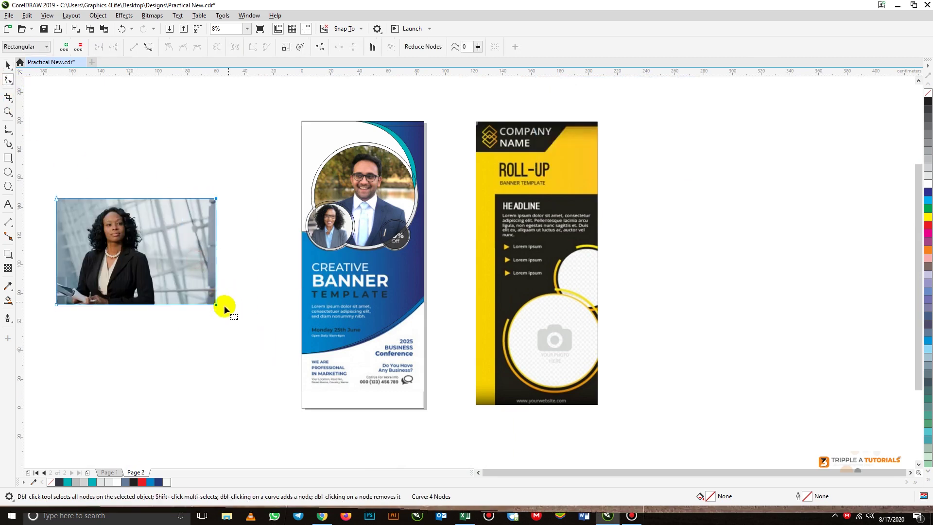
pyautogui.moveTo(215, 304); pyautogui.dragTo(157, 304)
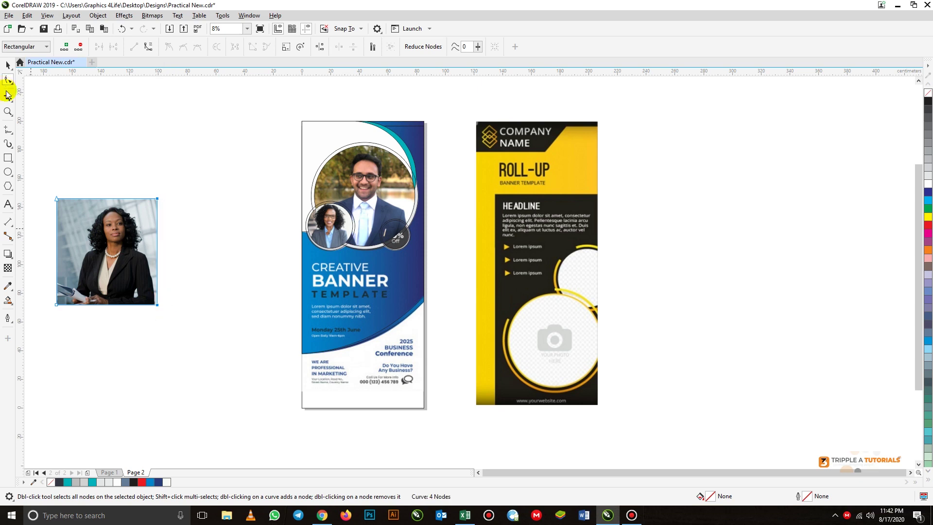
# PowerClip the cropped GettyImages photo inside the small circle over the banner's discount badge.
pyautogui.click(6, 64)
pyautogui.moveTo(128, 224); pyautogui.dragTo(398, 243)
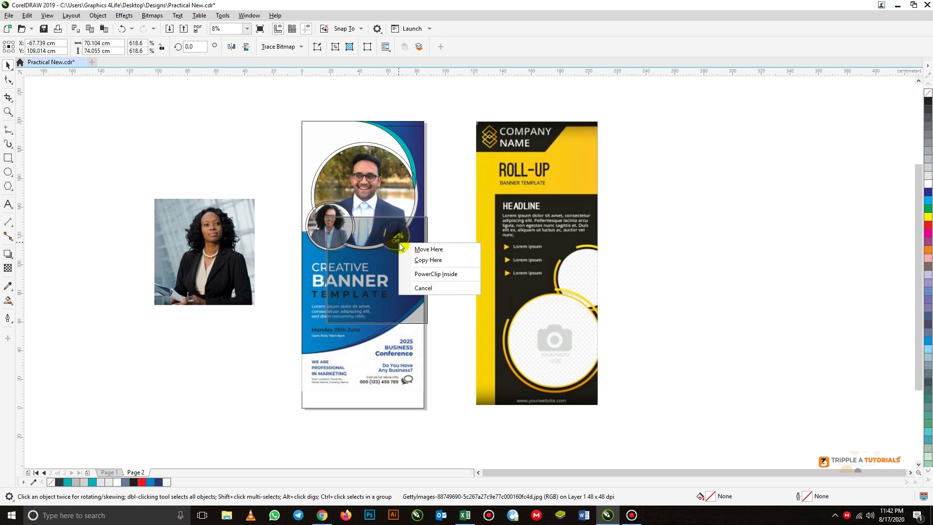
pyautogui.click(419, 271)
# Edit the badge circle's PowerClip contents: scale the photo to about 22.2 by 23.4 cm, position the woman within the circle, and finish editing.
pyautogui.scroll(3, 395, 238)
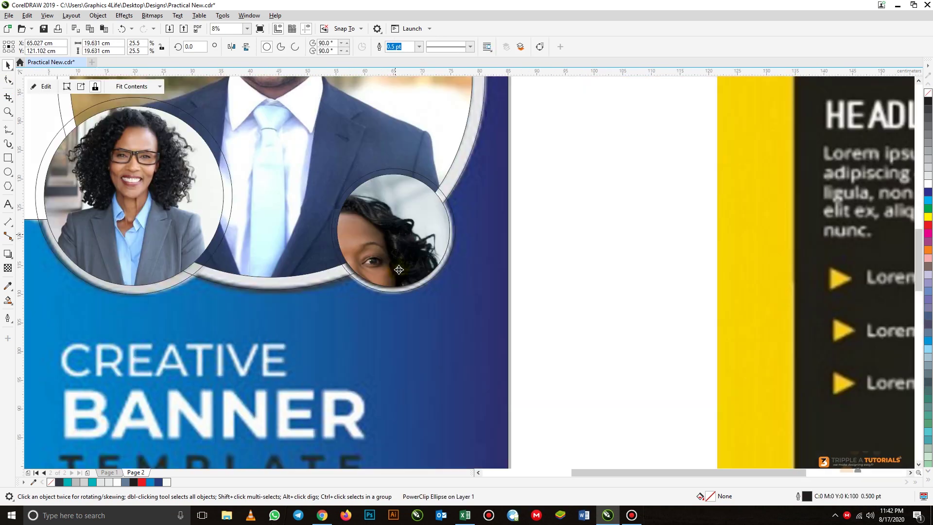
pyautogui.click(46, 87)
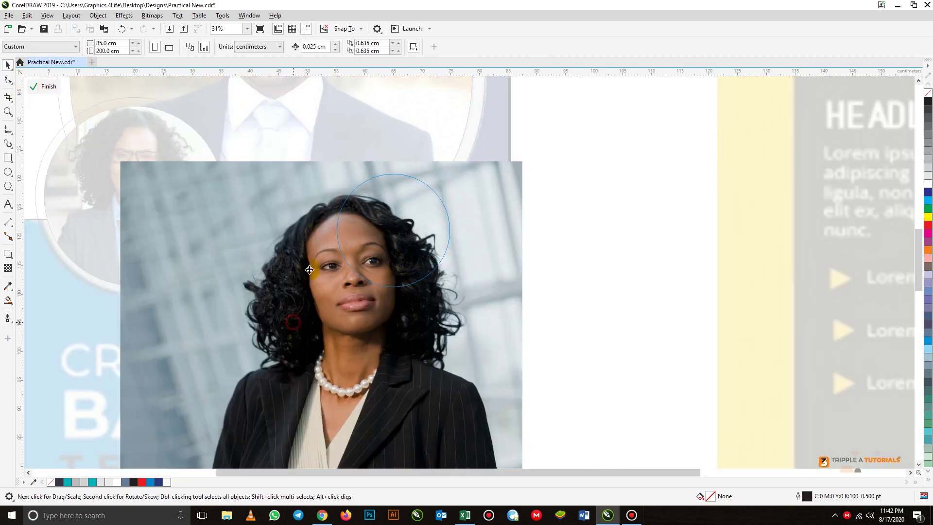
pyautogui.scroll(-2, 264, 286)
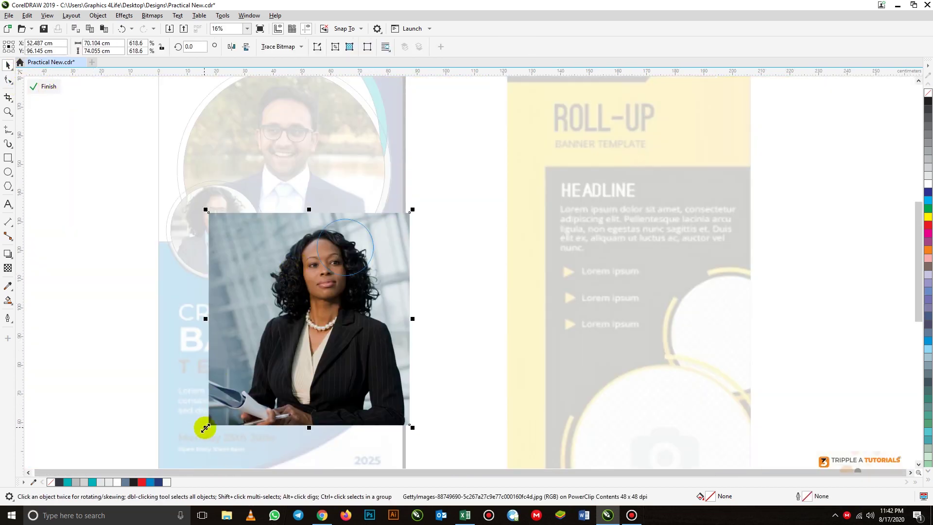
pyautogui.moveTo(206, 427); pyautogui.dragTo(307, 323)
pyautogui.moveTo(412, 322); pyautogui.dragTo(385, 294)
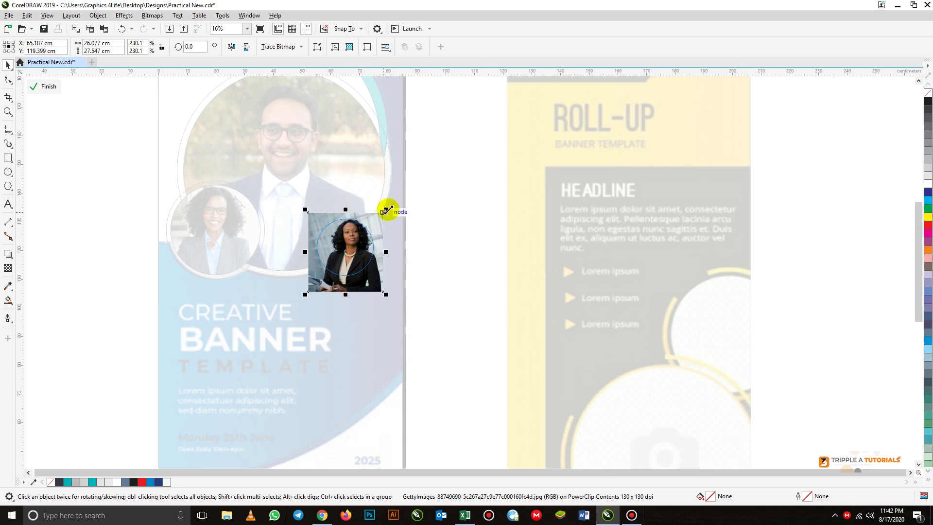
pyautogui.scroll(2, 363, 231)
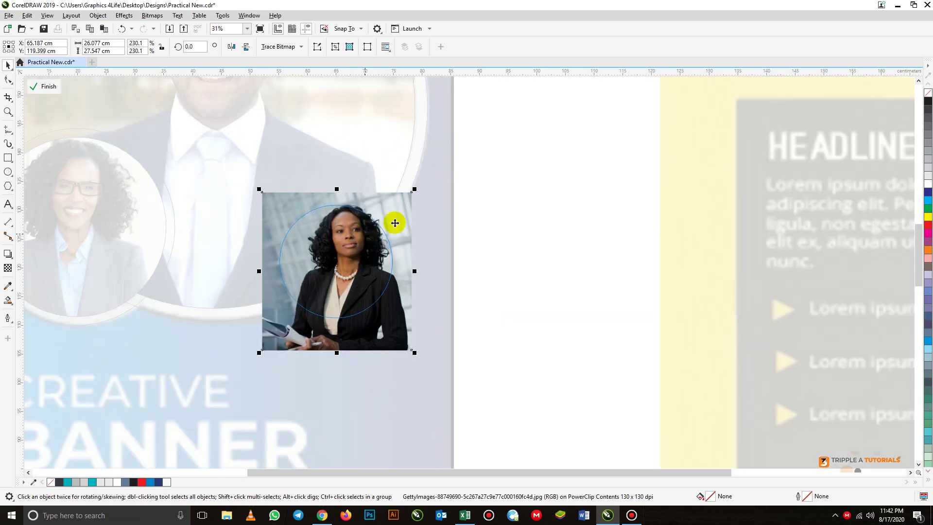
pyautogui.moveTo(413, 189); pyautogui.dragTo(405, 199)
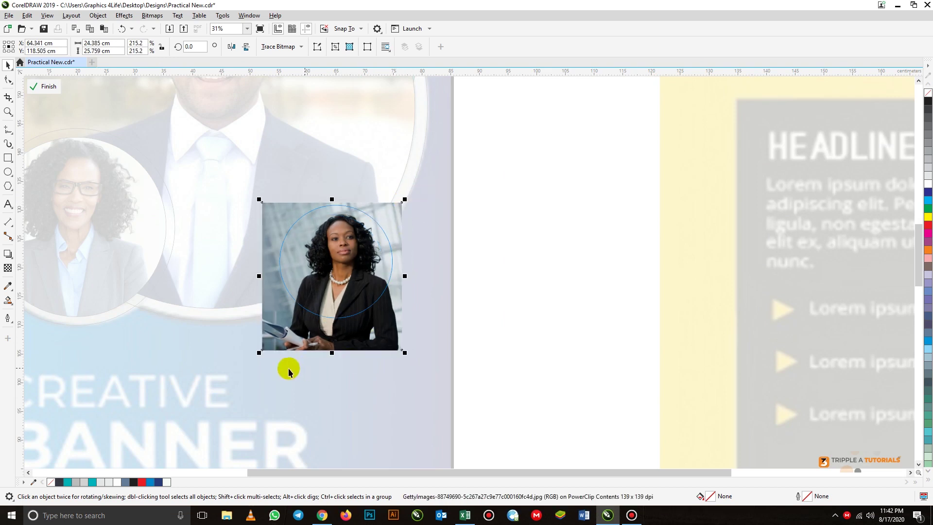
pyautogui.moveTo(257, 353); pyautogui.dragTo(272, 339)
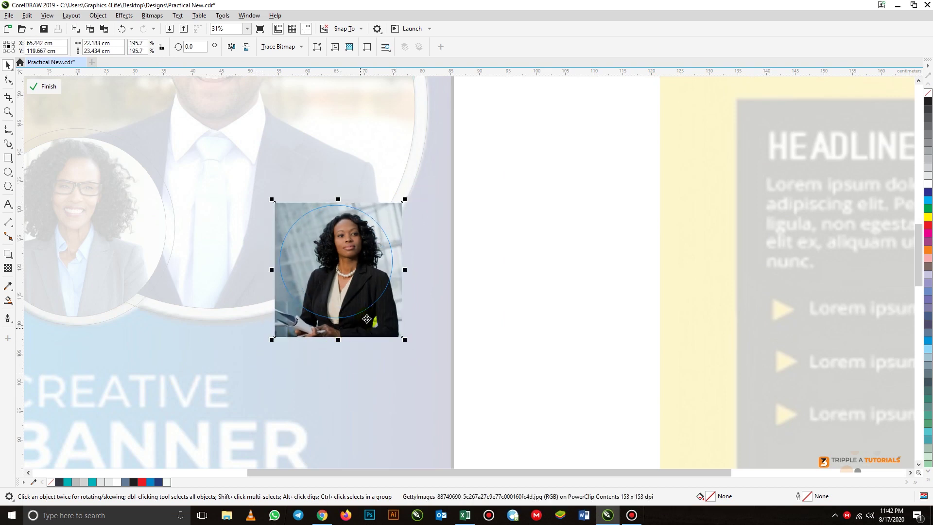
pyautogui.moveTo(390, 315); pyautogui.dragTo(381, 320)
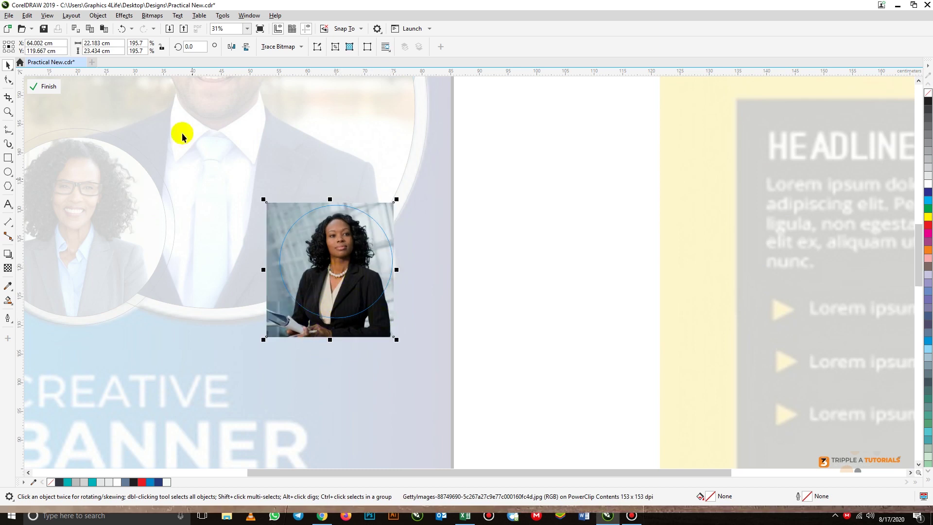
pyautogui.click(45, 86)
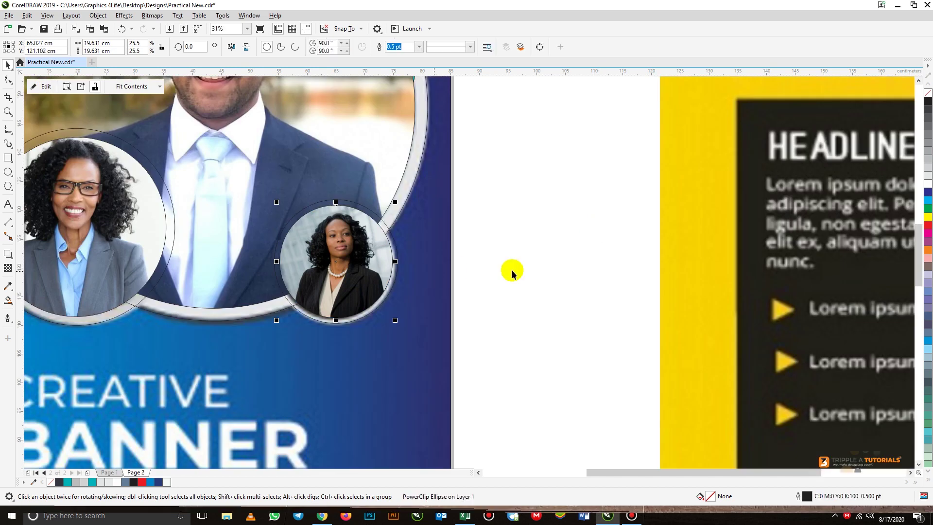
pyautogui.scroll(-2, 512, 270)
pyautogui.click(186, 276)
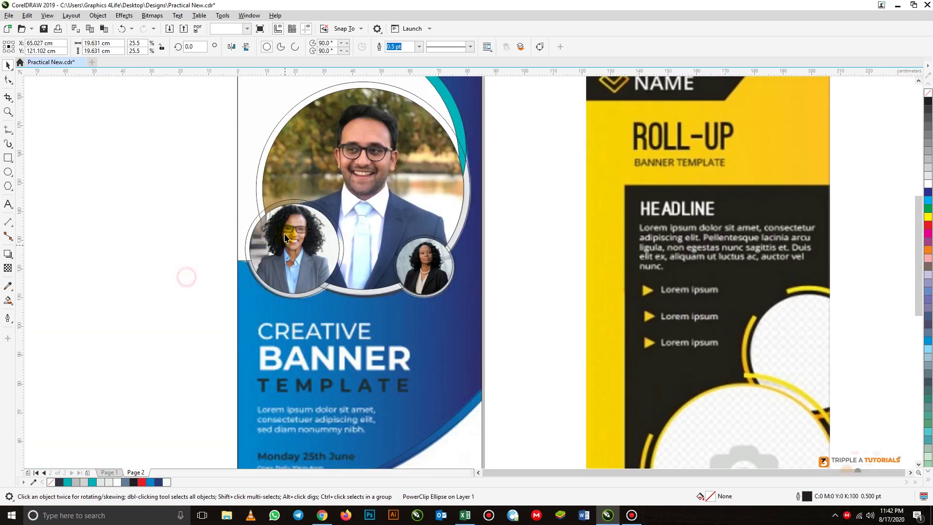
# Fill the banner's larger curved shape, 85 by about 161.9 cm, with teal (R0 G177 B187) from the document palette.
pyautogui.scroll(-1, 290, 252)
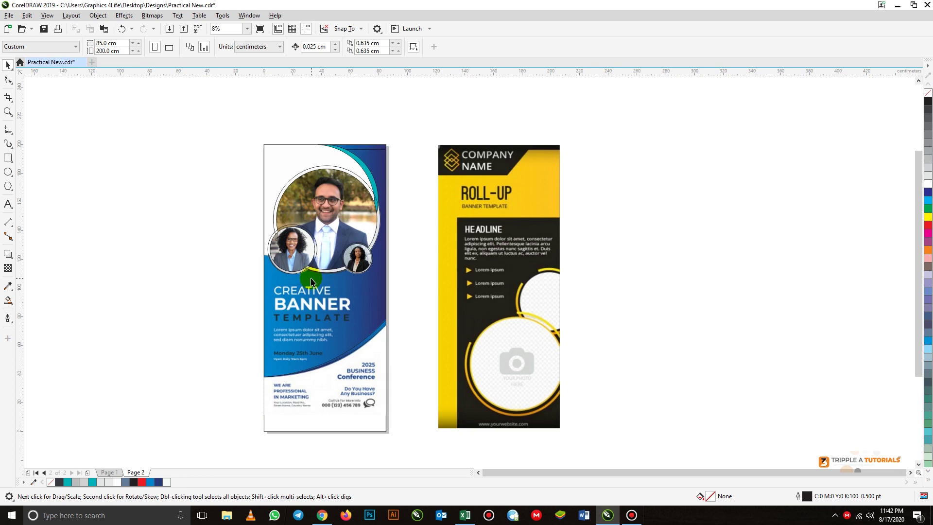
pyautogui.click(373, 152)
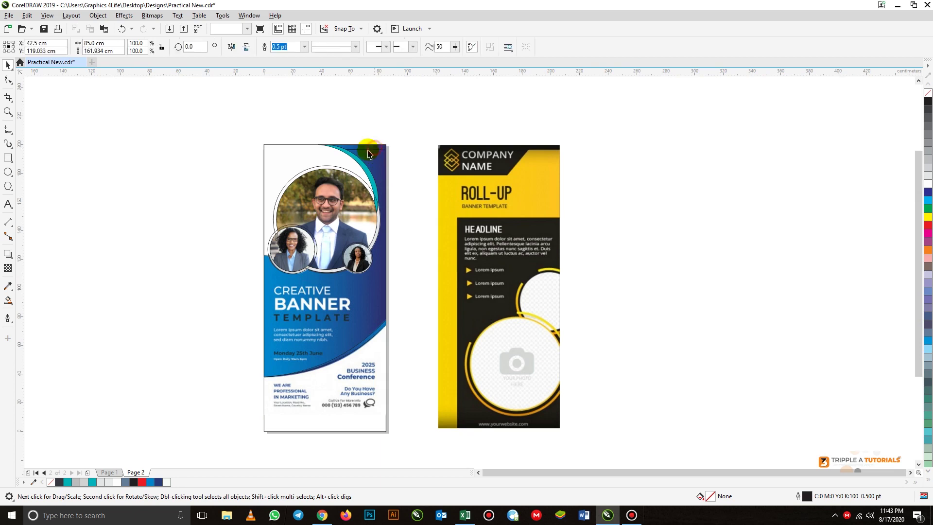
pyautogui.click(92, 481)
pyautogui.click(226, 200)
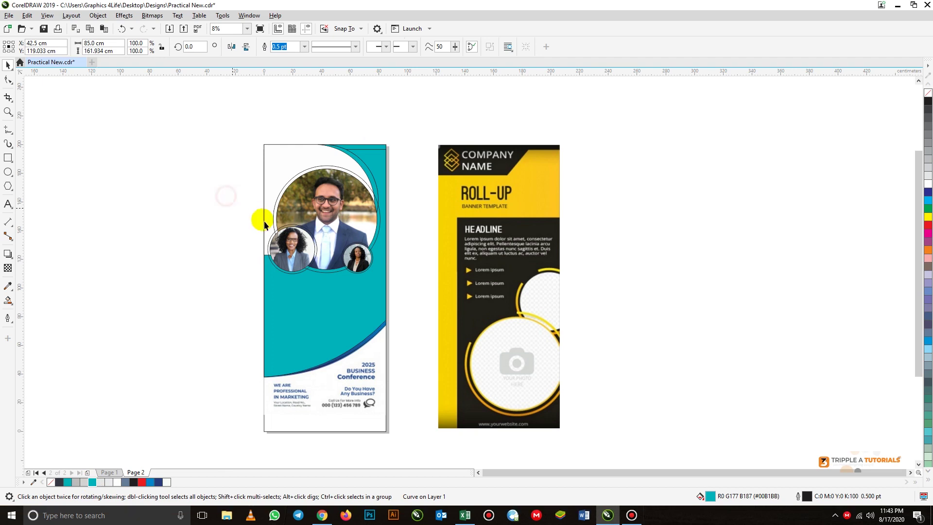
# Send the unfilled curved shape, about 158.5 cm tall, to the back behind the teal one and deselect it.
pyautogui.click(375, 154)
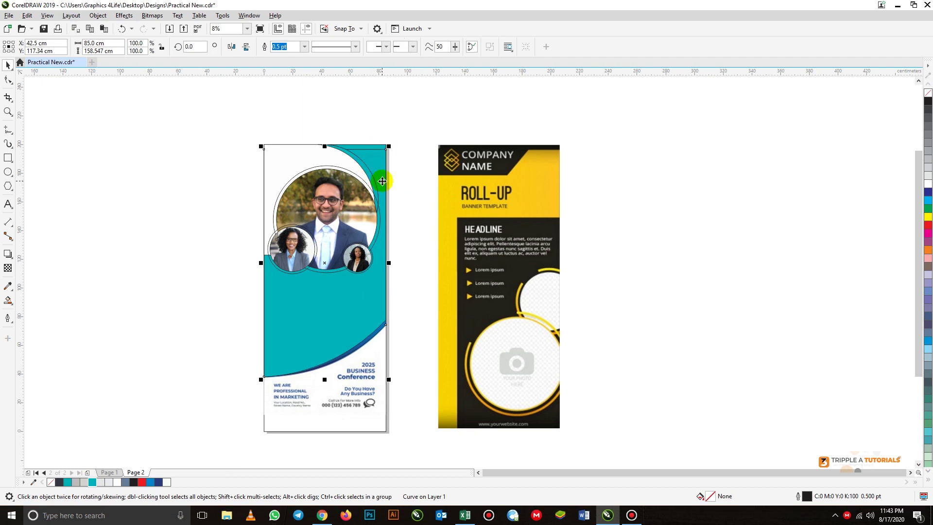
pyautogui.rightClick(369, 339)
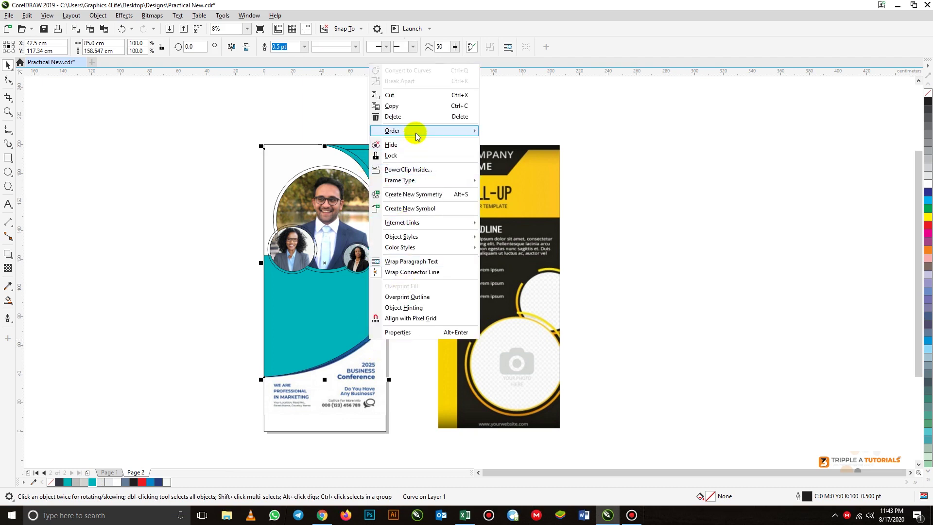
pyautogui.moveTo(416, 136)
pyautogui.click(503, 144)
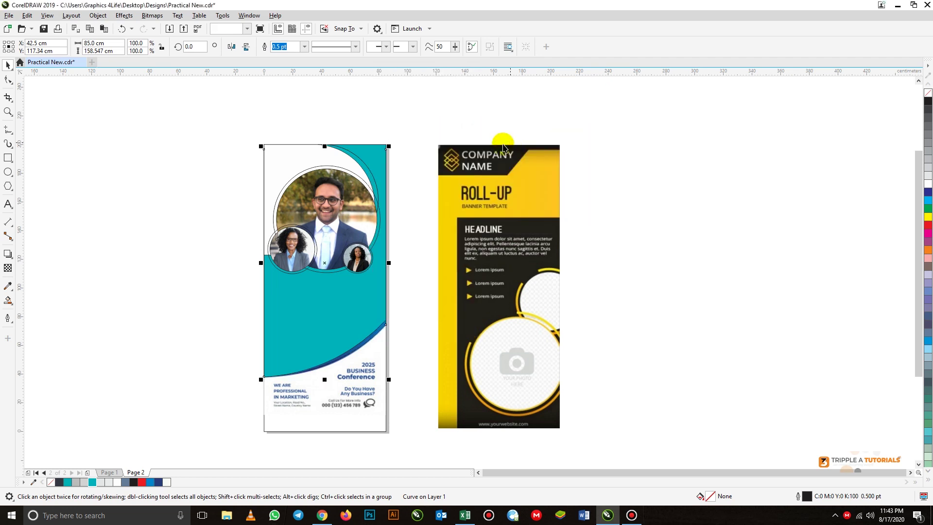
pyautogui.click(454, 138)
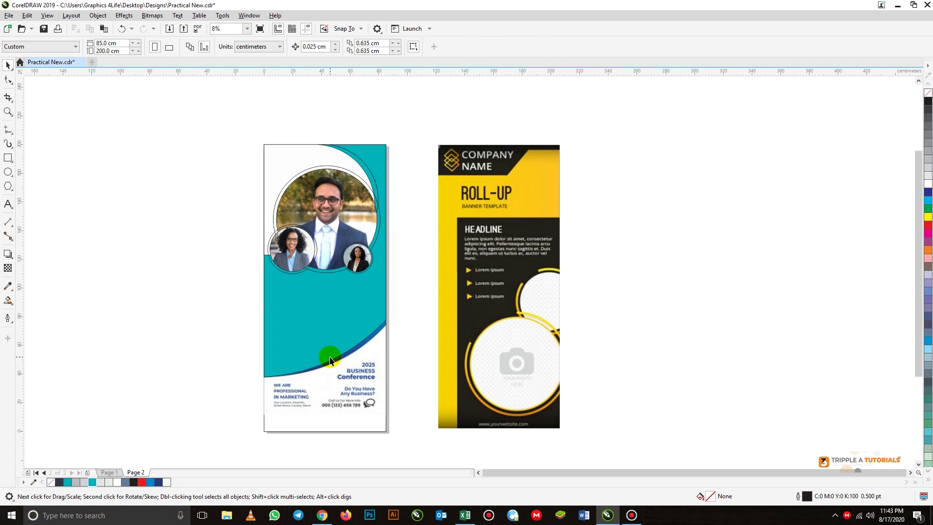
# Unlock the locked blue banner reference image lying behind the traced shapes on the page.
pyautogui.scroll(2, 342, 344)
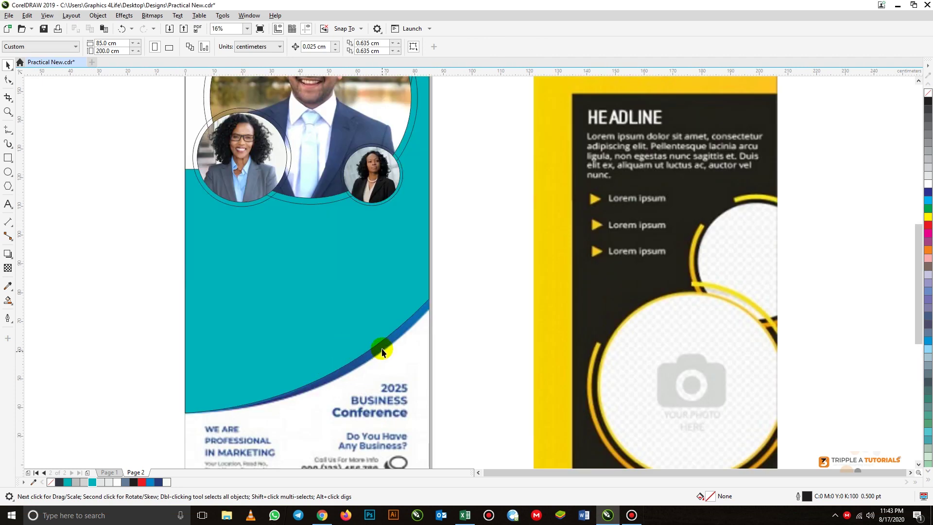
pyautogui.scroll(-2, 383, 349)
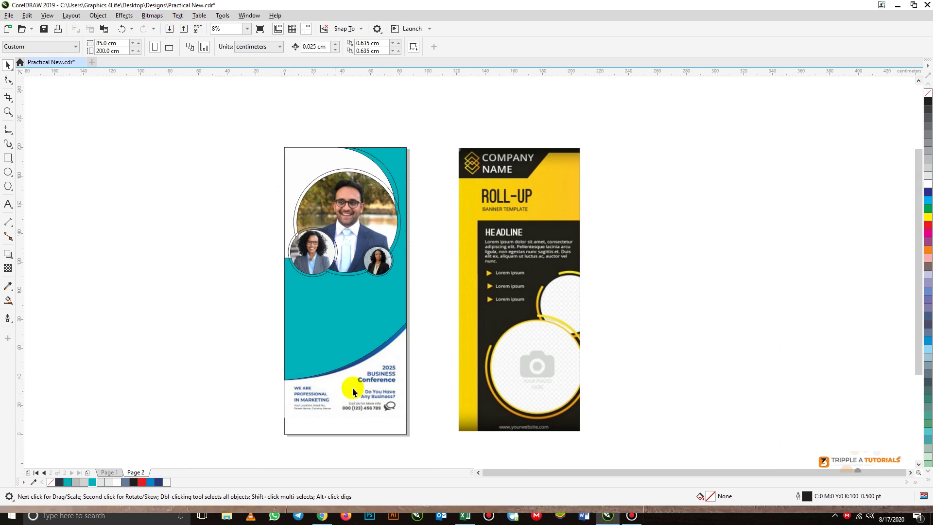
pyautogui.click(99, 16)
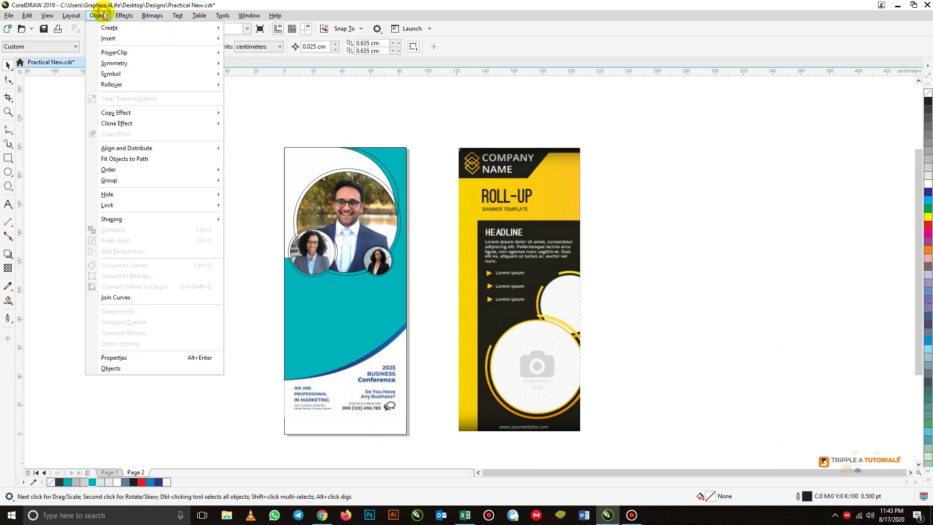
pyautogui.press('Escape')
pyautogui.click(100, 17)
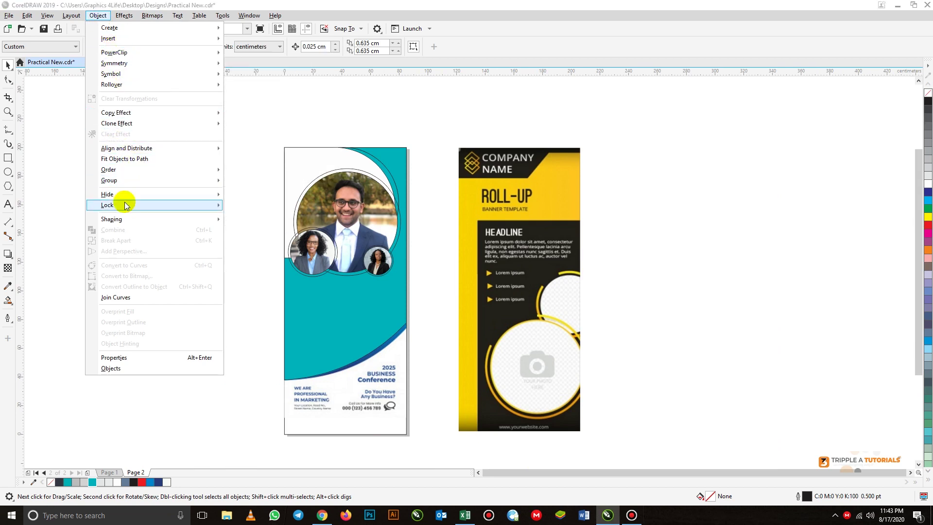
pyautogui.click(247, 227)
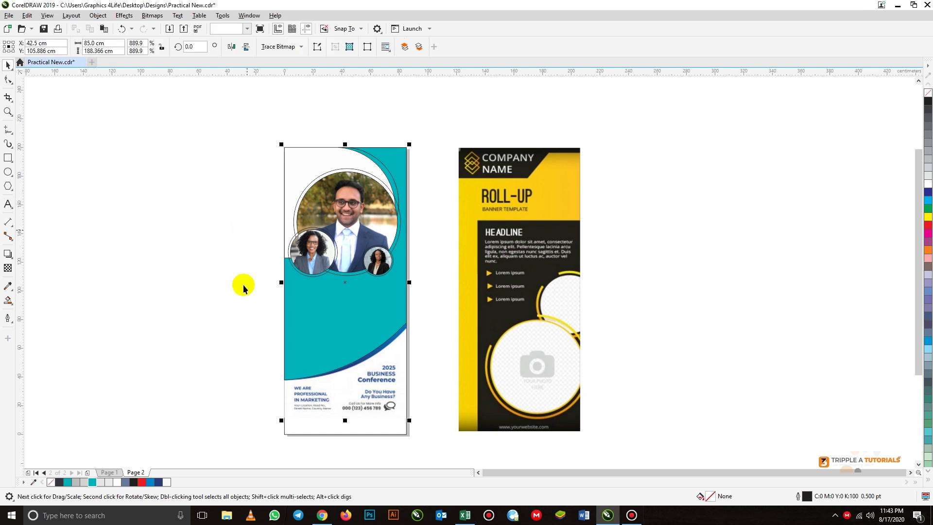
# Move the unlocked blue banner reference image off the page to the empty area left of it, and deselect it.
pyautogui.click(299, 412)
pyautogui.click(305, 414)
pyautogui.moveTo(323, 403); pyautogui.dragTo(155, 402)
pyautogui.click(260, 294)
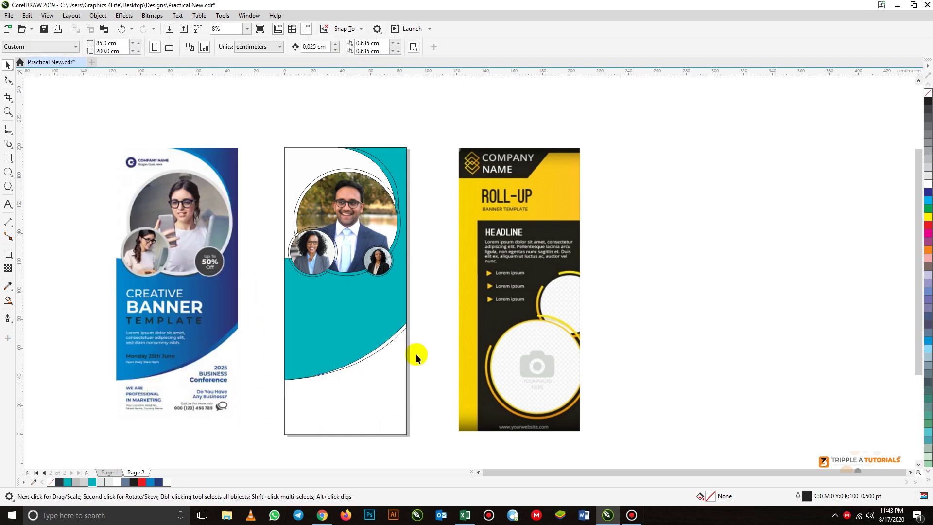
pyautogui.click(395, 374)
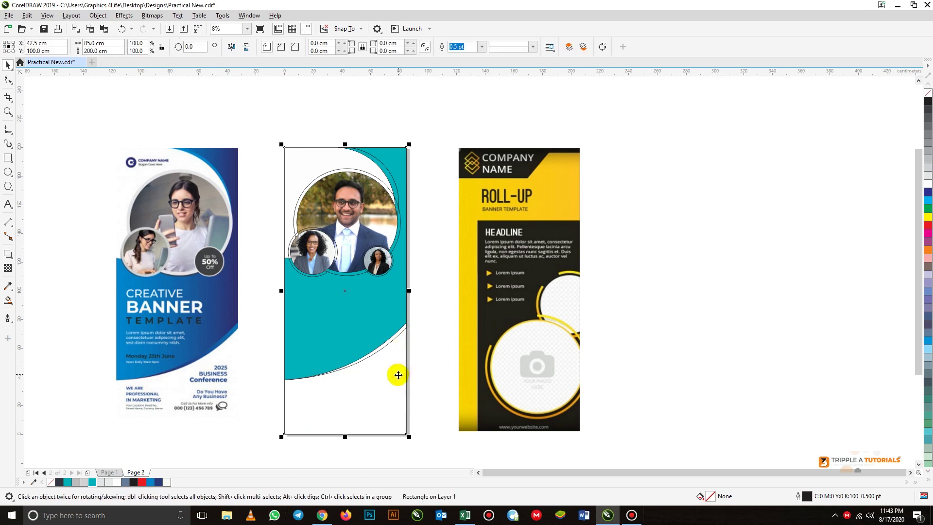
pyautogui.moveTo(396, 374); pyautogui.dragTo(369, 380)
pyautogui.press('Escape')
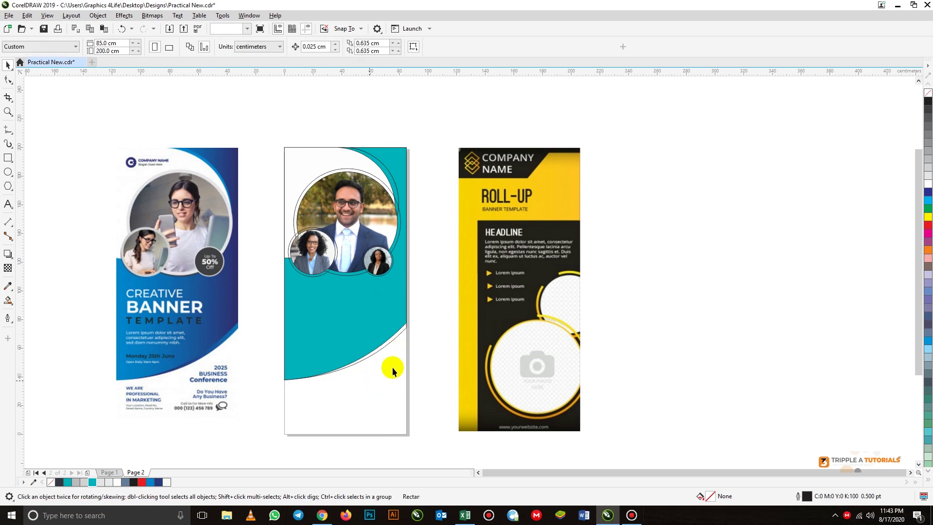
# Fill the unfilled curved shape behind the teal one with blue (R0 G132 B204) from the document palette and deselect it.
pyautogui.click(395, 339)
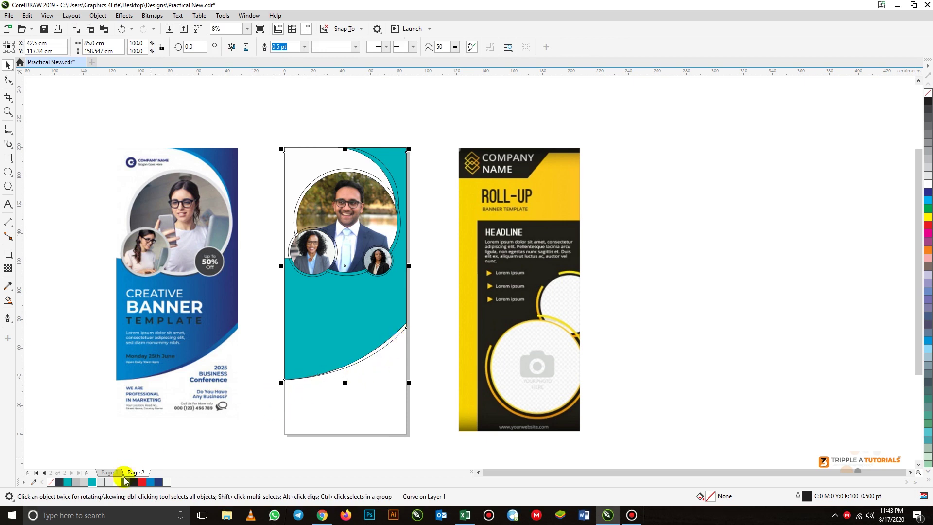
pyautogui.click(149, 482)
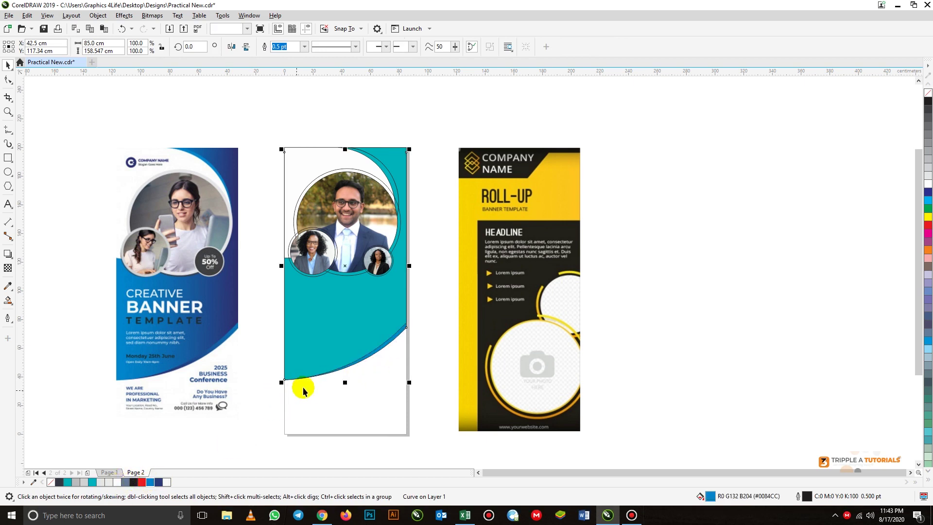
pyautogui.click(263, 377)
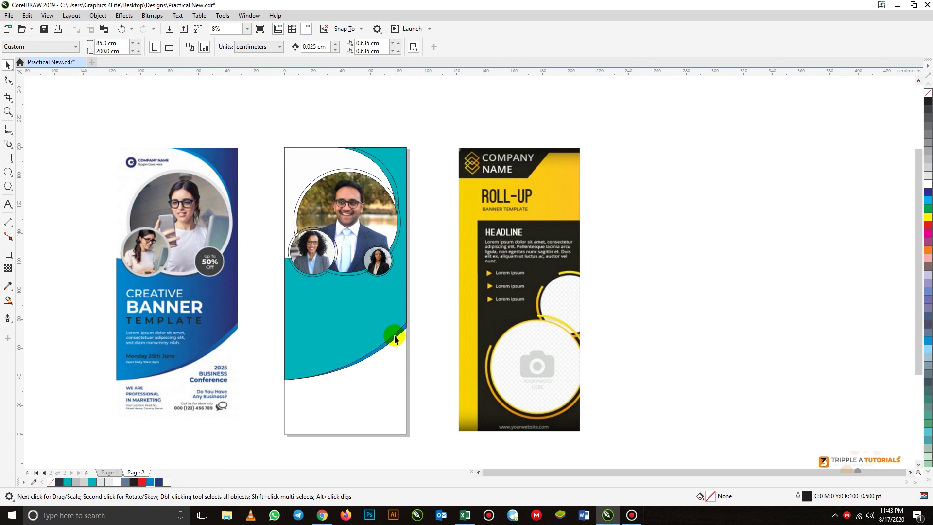
# Try moving the blue curved shape to the right behind the teal one, undo the move, and deselect it.
pyautogui.moveTo(394, 339); pyautogui.dragTo(427, 328)
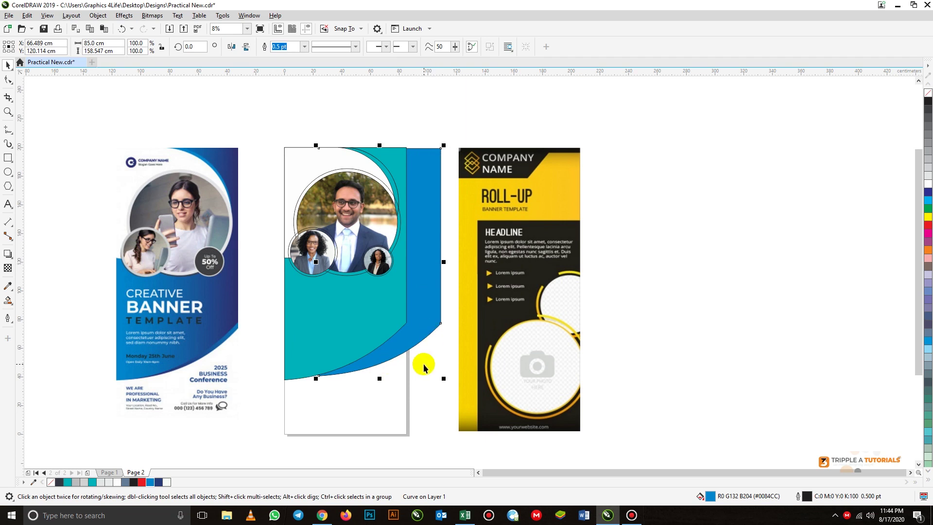
pyautogui.hotkey('ctrl', 'z')
pyautogui.click(425, 335)
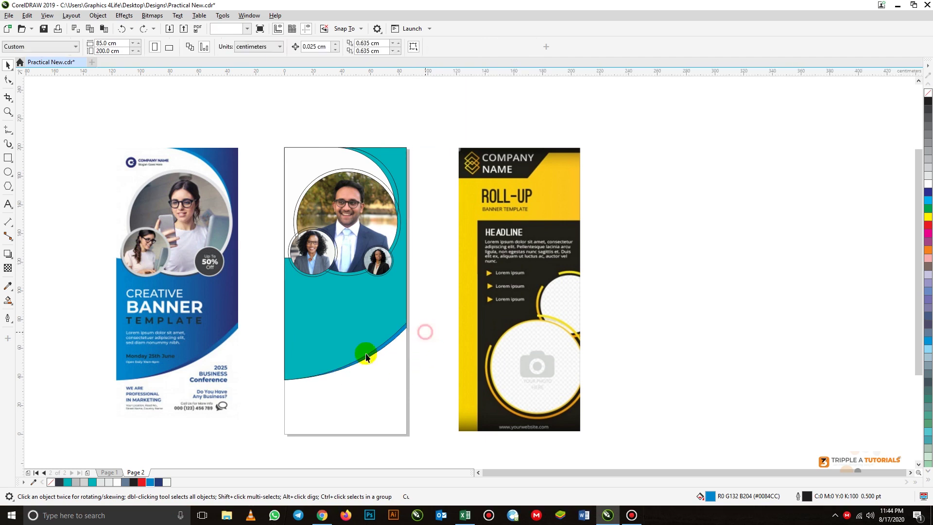
# Select the banner's teal curved shape, 85 by about 161.9 cm, above the blue one.
pyautogui.scroll(2, 365, 355)
pyautogui.scroll(2, 378, 357)
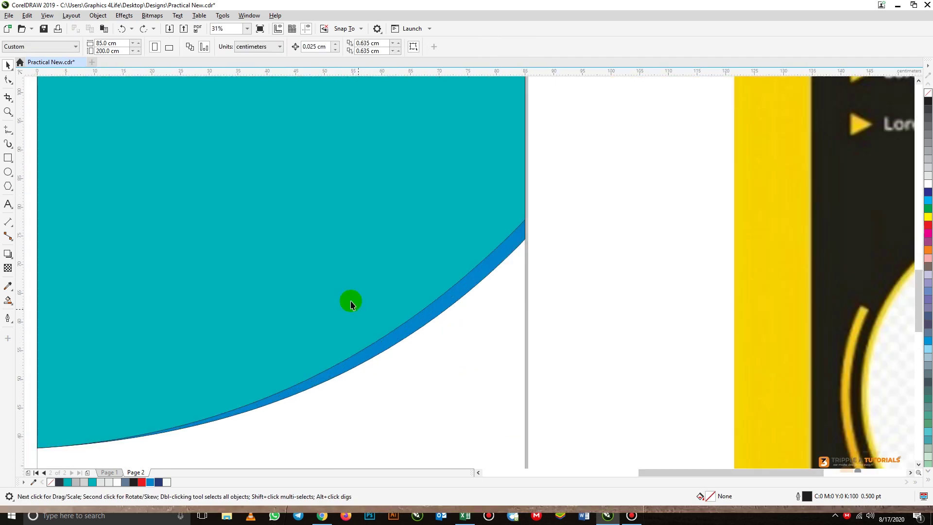
pyautogui.click(333, 253)
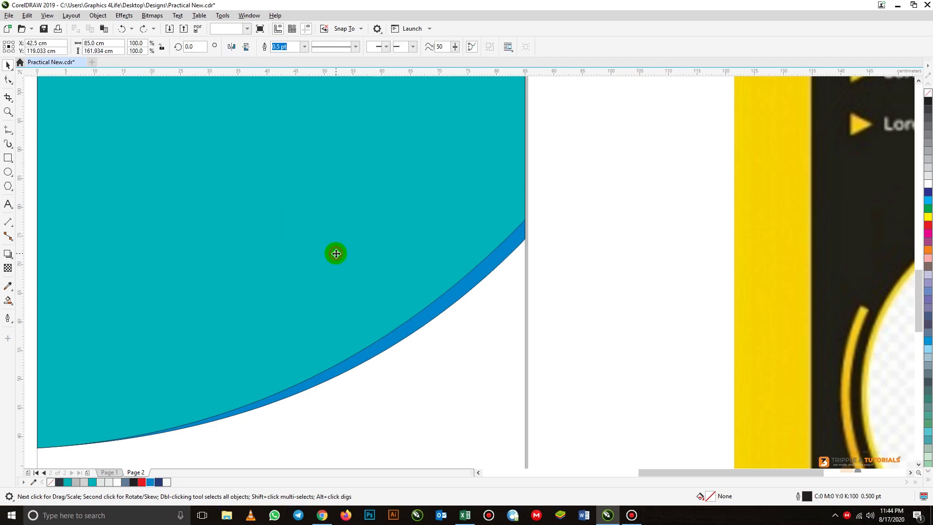
# Trim the blue shape along the banner's lower curve with the large teal shape overlapping it.
pyautogui.keyDown('shift'); pyautogui.click(470, 285); pyautogui.keyUp('shift')
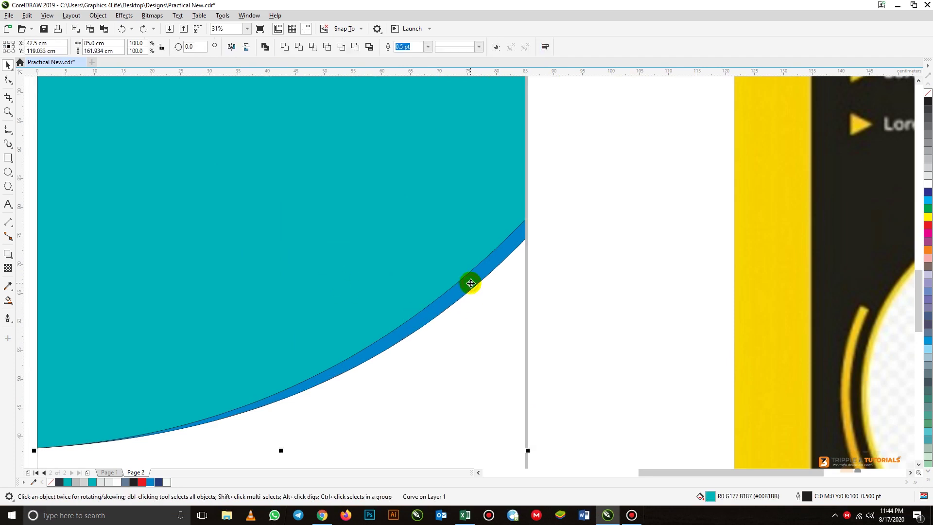
pyautogui.scroll(-2, 471, 284)
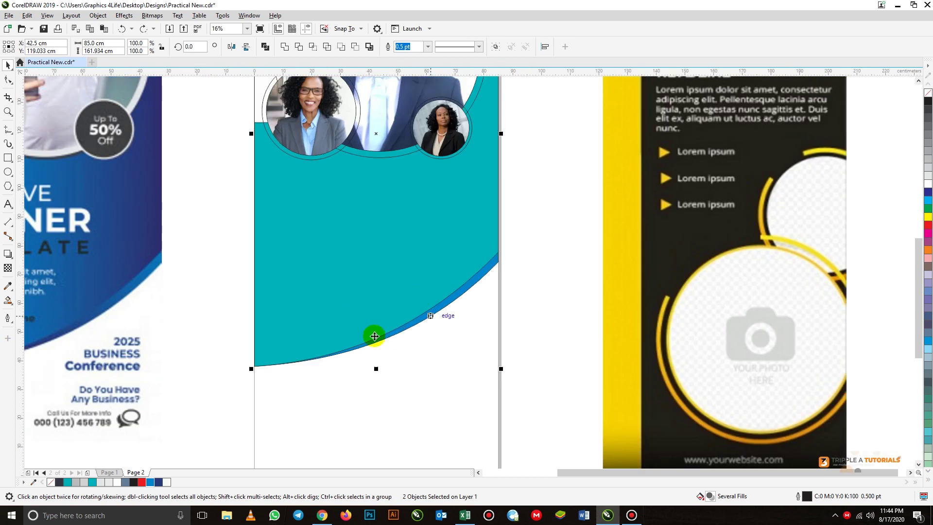
pyautogui.click(298, 47)
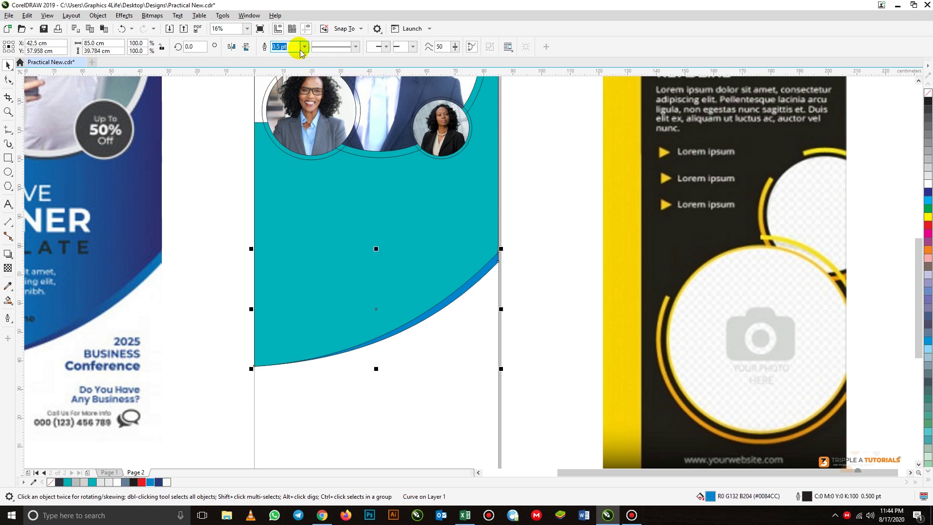
# Move the trimmed blue crescent away from the teal shape to check the cut, and undo the move.
pyautogui.click(536, 269)
pyautogui.click(456, 285)
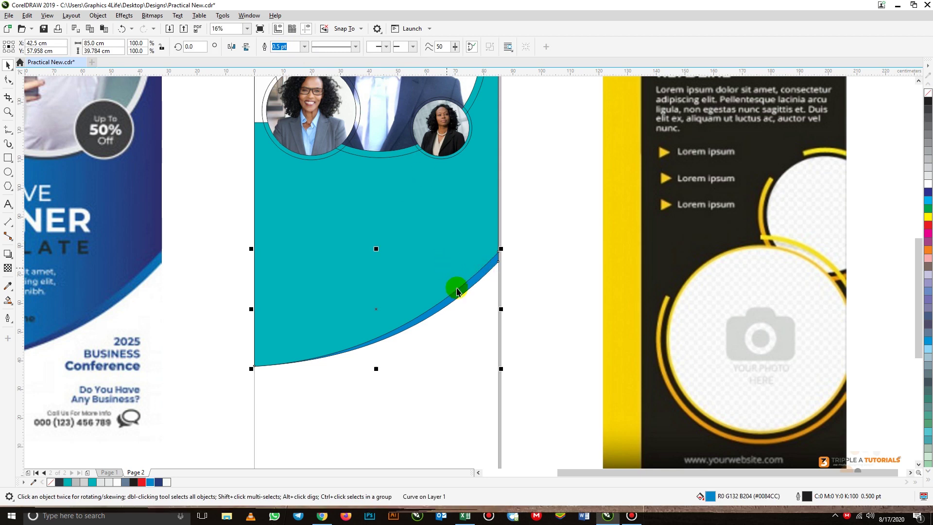
pyautogui.moveTo(471, 281); pyautogui.dragTo(529, 294)
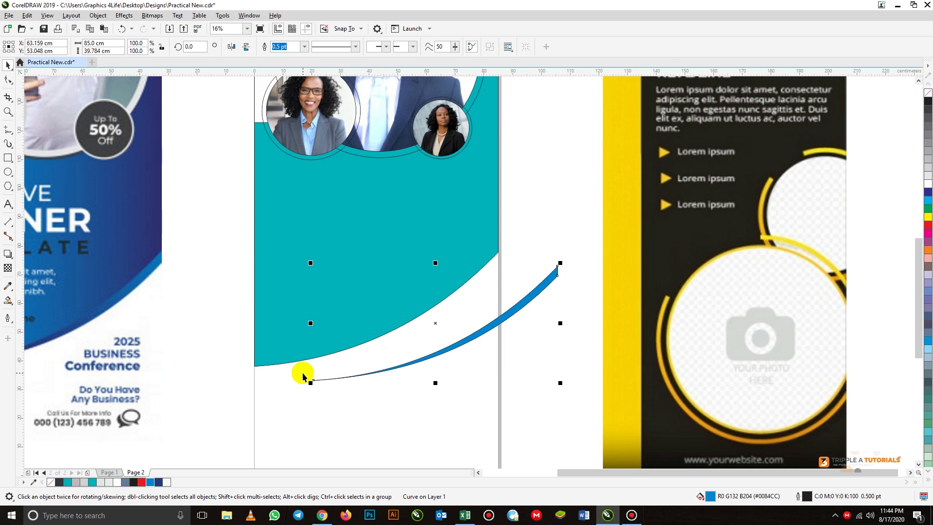
pyautogui.click(264, 242)
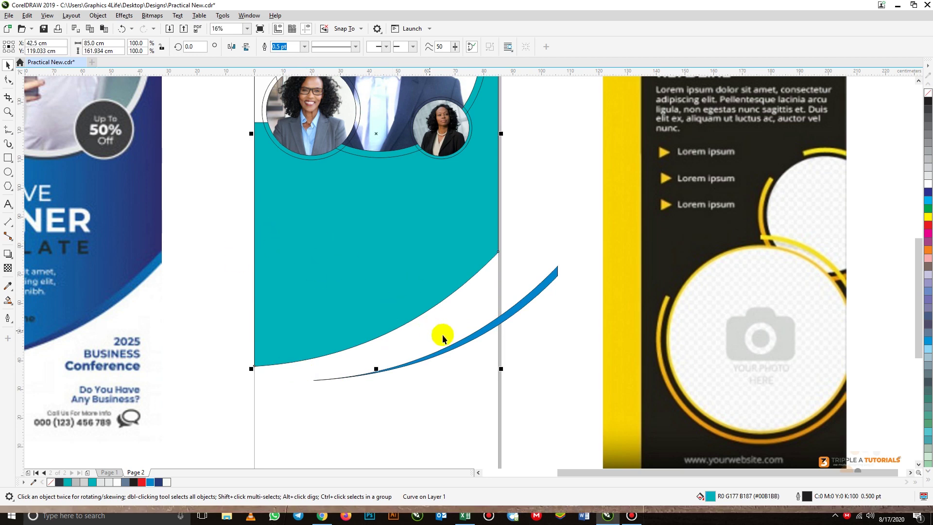
pyautogui.click(474, 335)
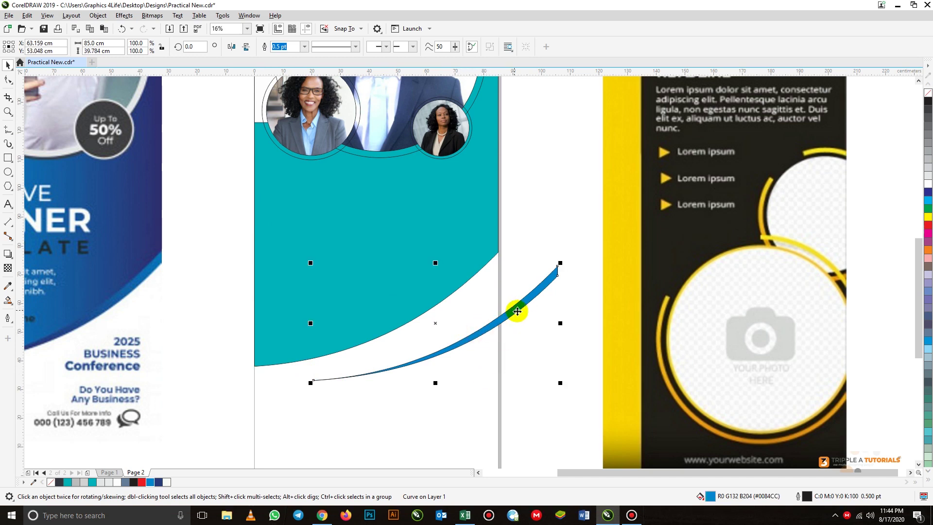
pyautogui.hotkey('ctrl', 'z')
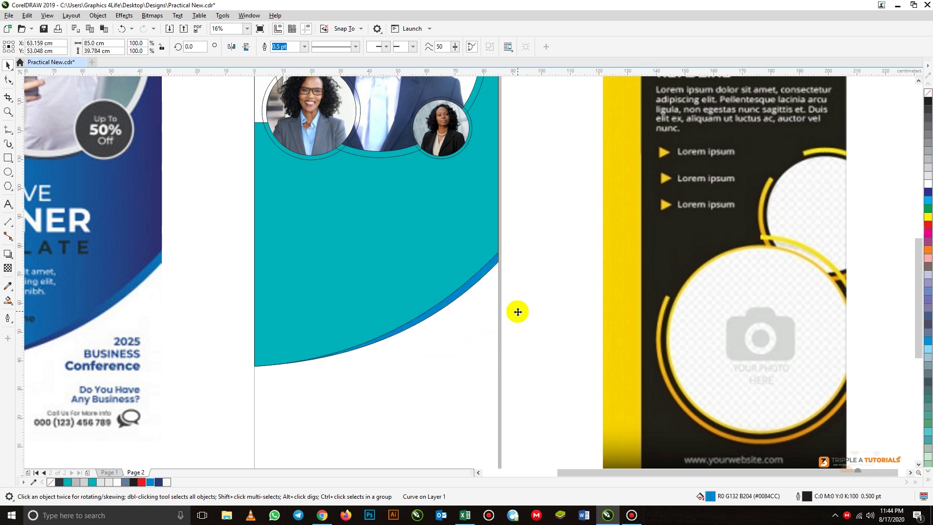
# Remove the outline from the large teal shape on the banner page.
pyautogui.click(535, 297)
pyautogui.scroll(-1, 499, 290)
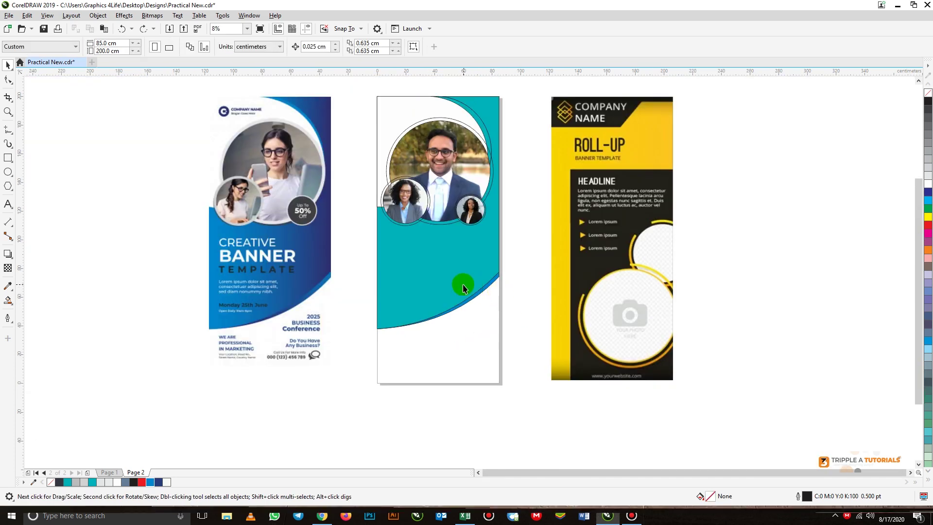
pyautogui.click(379, 254)
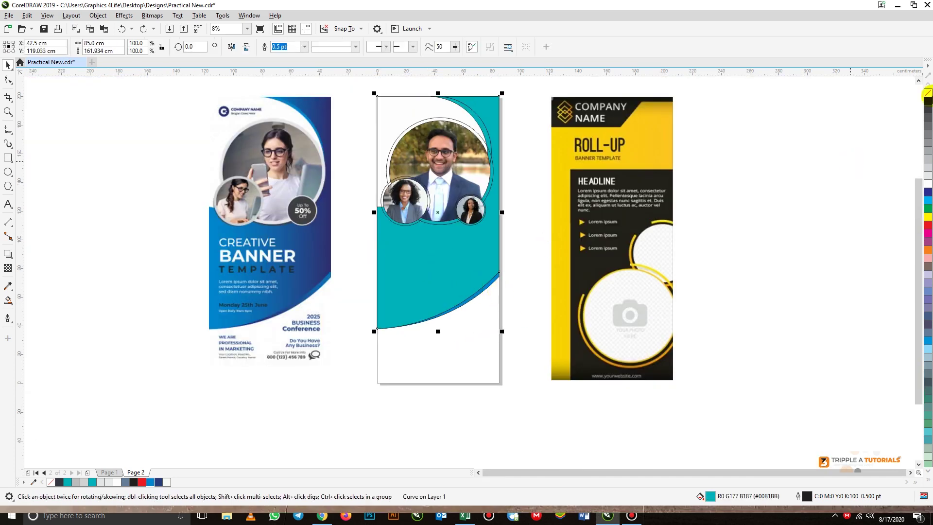
pyautogui.click(834, 163)
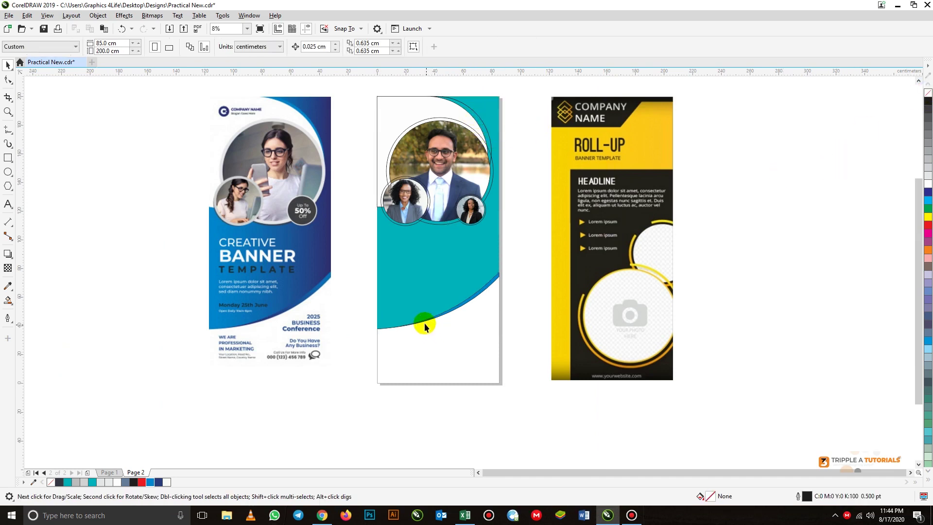
# Move the blue Creative Banner reference image farther left, away from the banner page.
pyautogui.click(288, 221)
pyautogui.moveTo(288, 221)
pyautogui.mouseDown()
pyautogui.moveTo(272, 229)
pyautogui.moveTo(286, 239)
pyautogui.mouseUp()
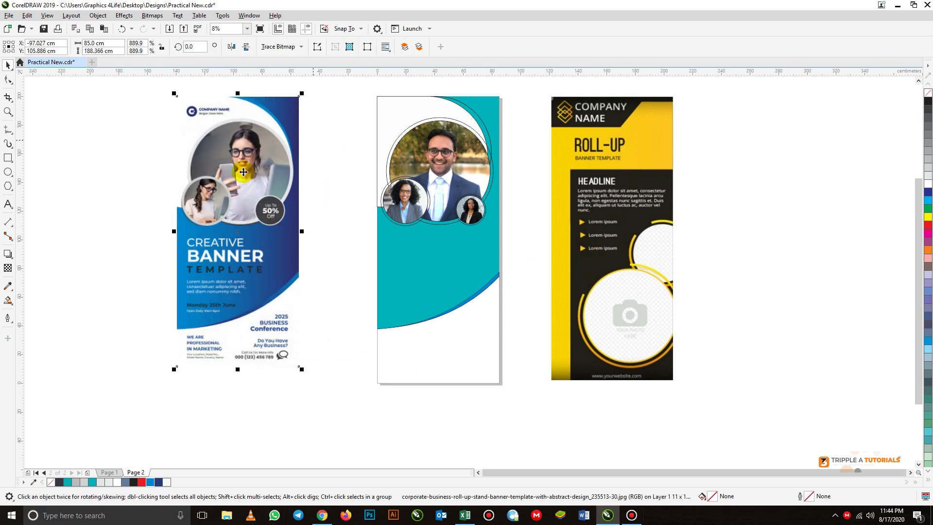
pyautogui.click(346, 214)
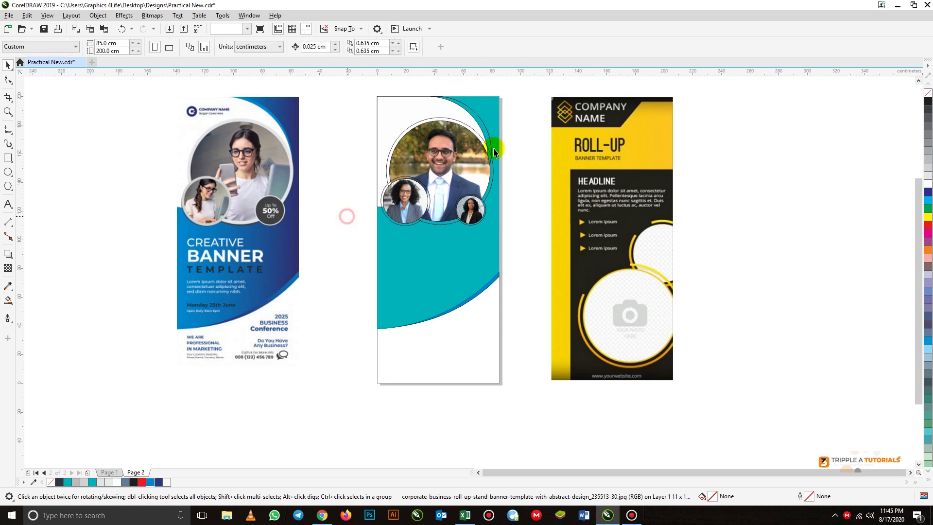
# Apply a horizontal fountain fill to the large teal shape, from dark blue at its right edge to light blue at its left edge.
pyautogui.click(497, 100)
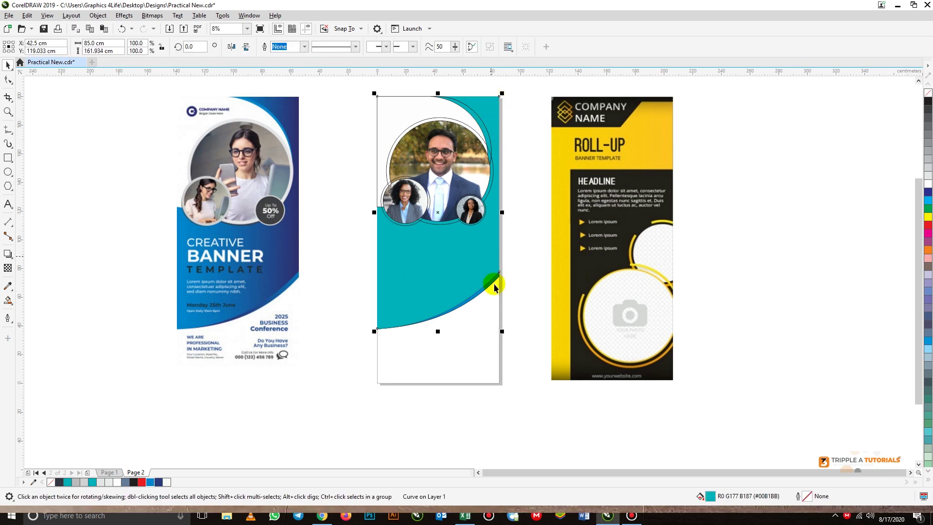
pyautogui.click(14, 307)
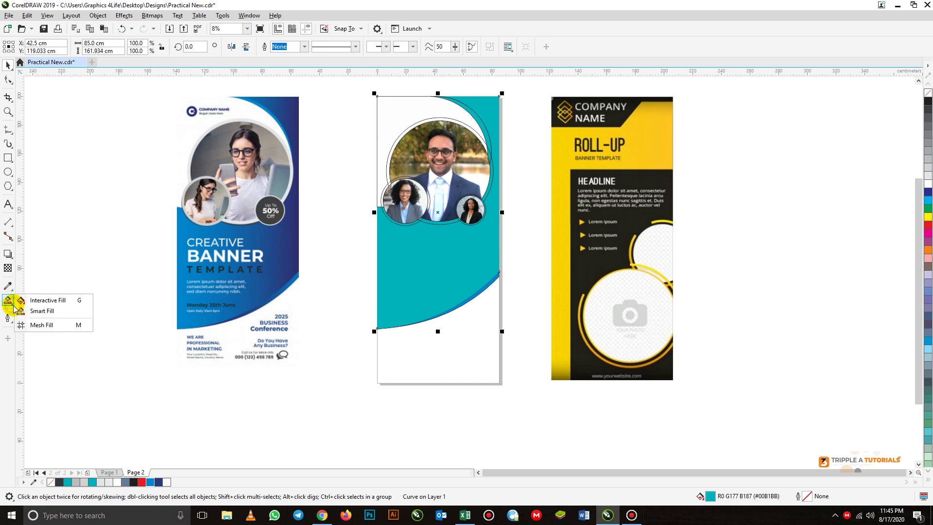
pyautogui.click(62, 300)
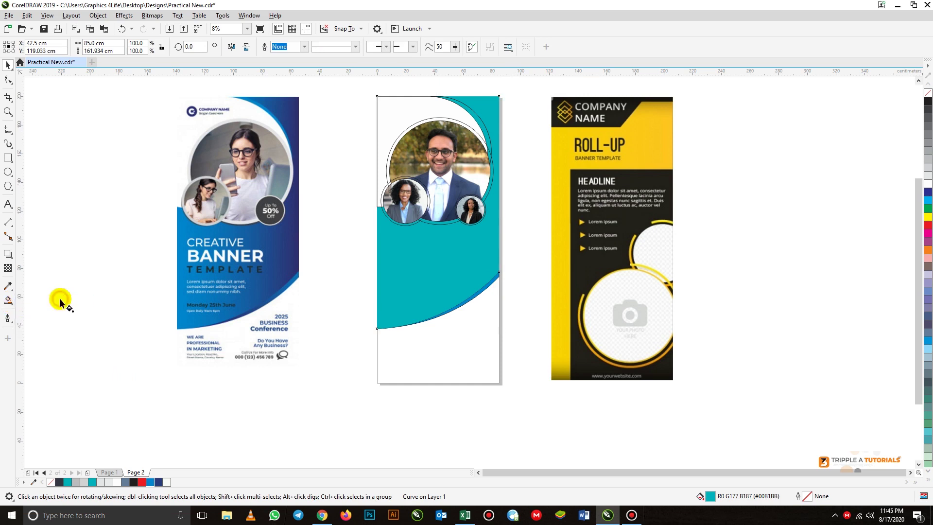
pyautogui.moveTo(499, 218); pyautogui.dragTo(372, 225)
pyautogui.click(498, 215)
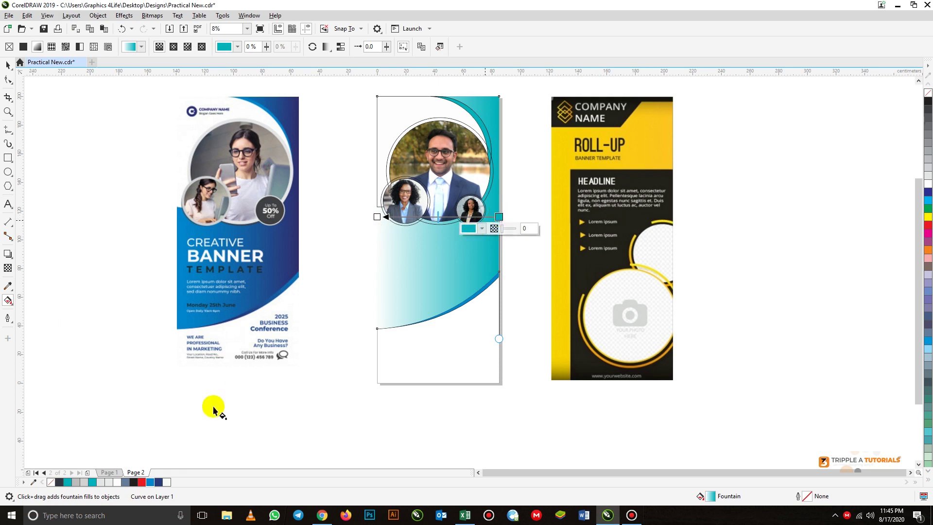
pyautogui.click(158, 481)
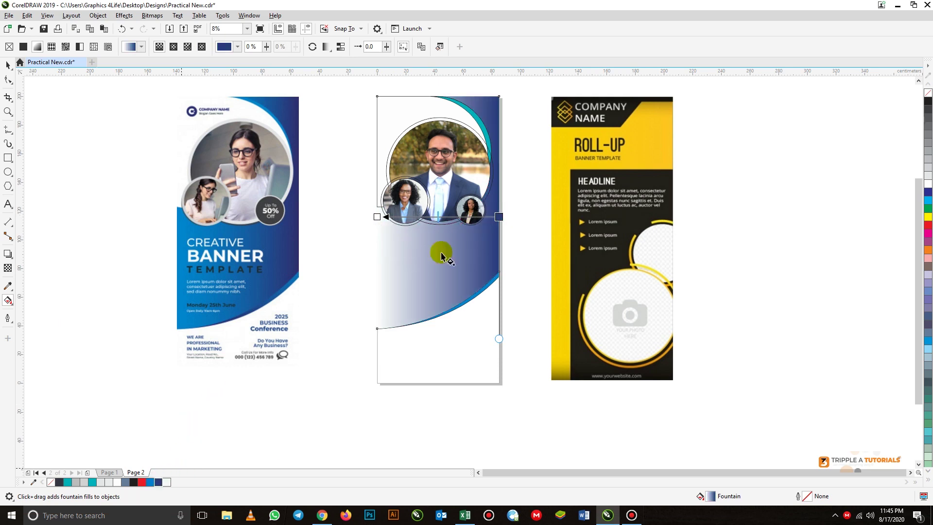
pyautogui.click(375, 217)
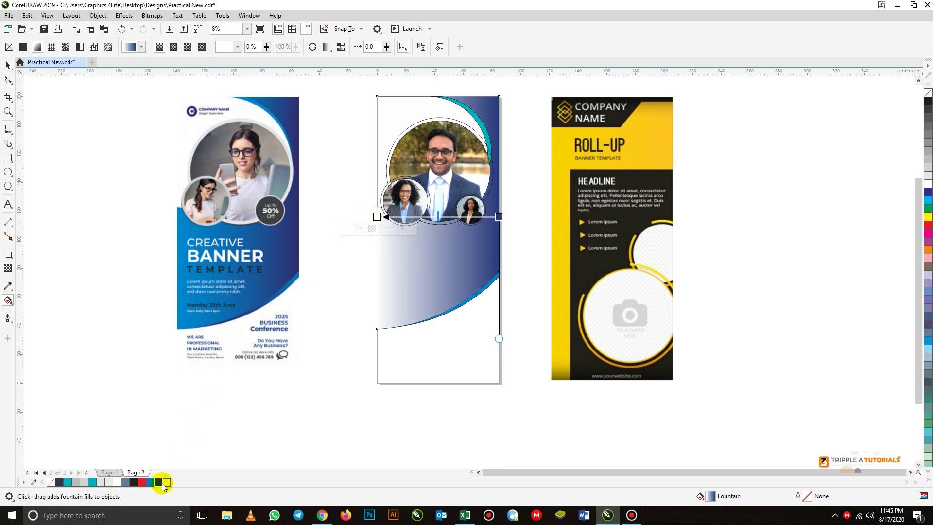
pyautogui.click(150, 482)
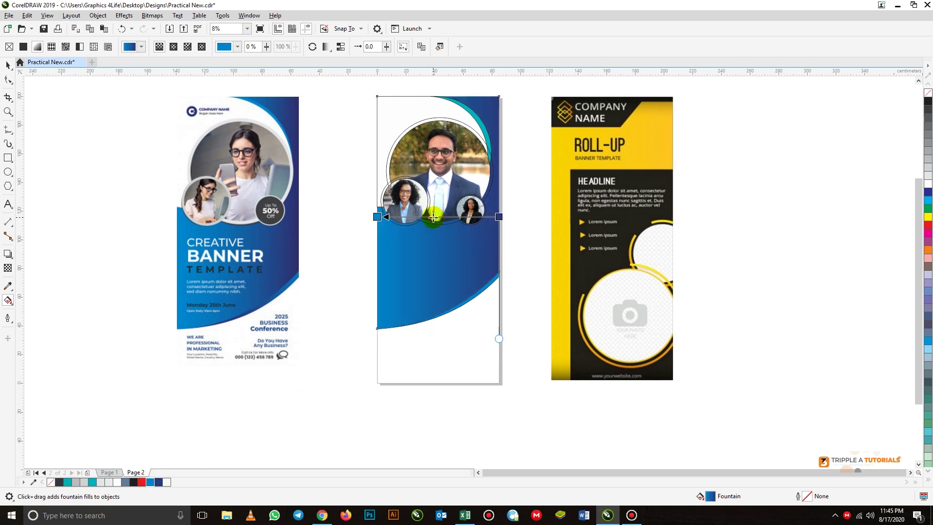
# Extend the dark blue end of the large shape's gradient slightly past its right edge and deselect the shape.
pyautogui.click(499, 216)
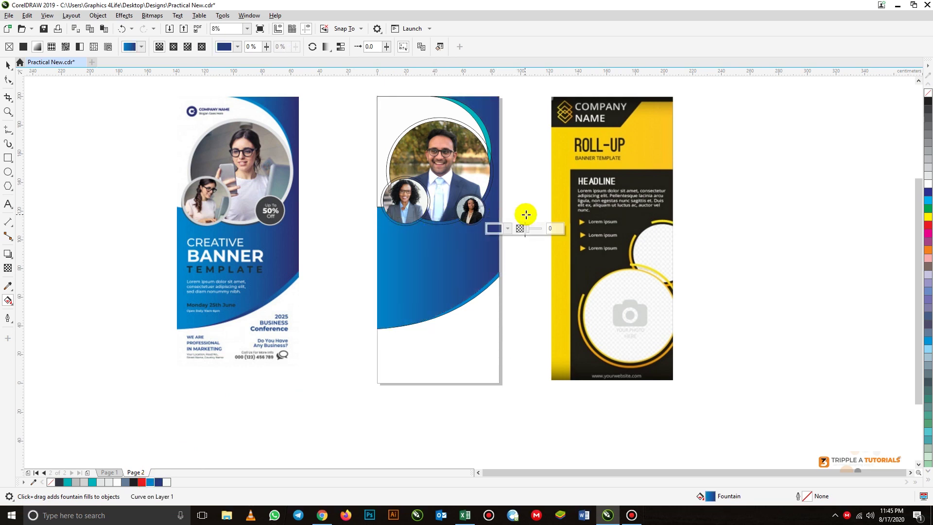
pyautogui.moveTo(525, 214); pyautogui.dragTo(507, 217)
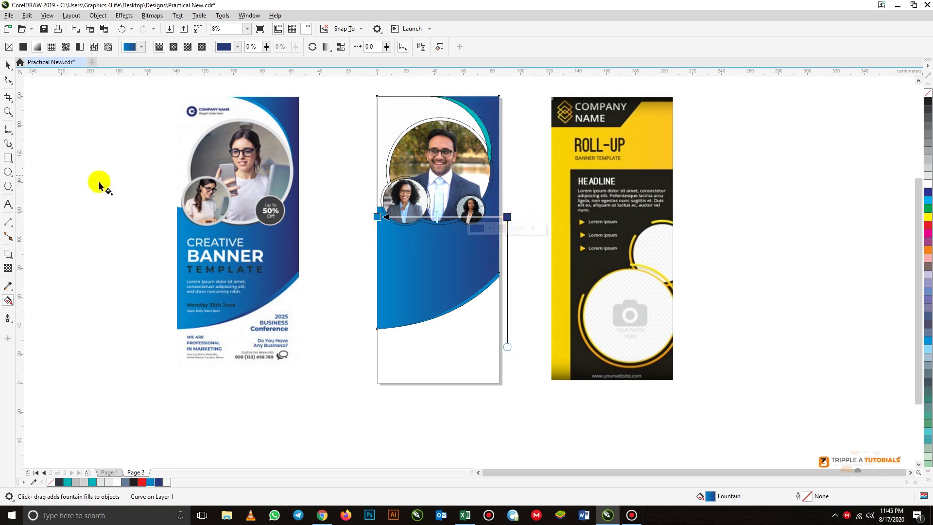
pyautogui.click(8, 64)
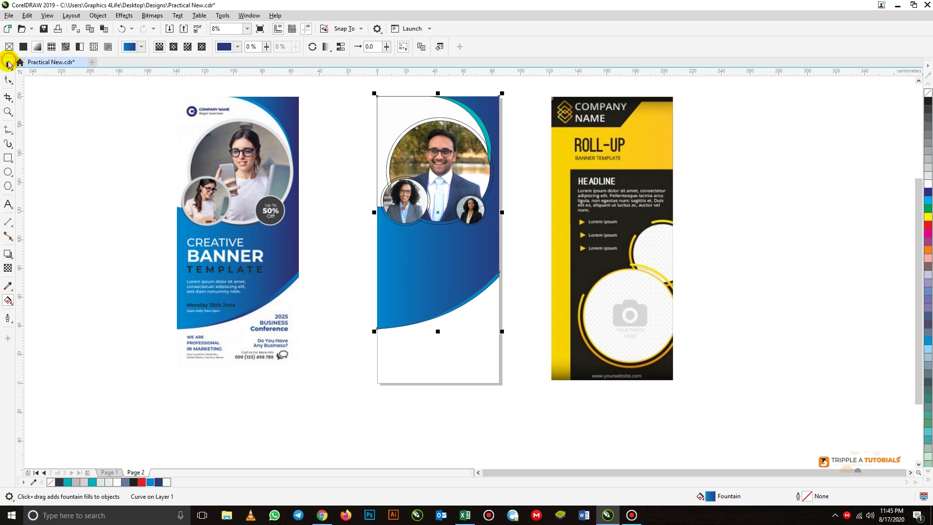
pyautogui.click(339, 188)
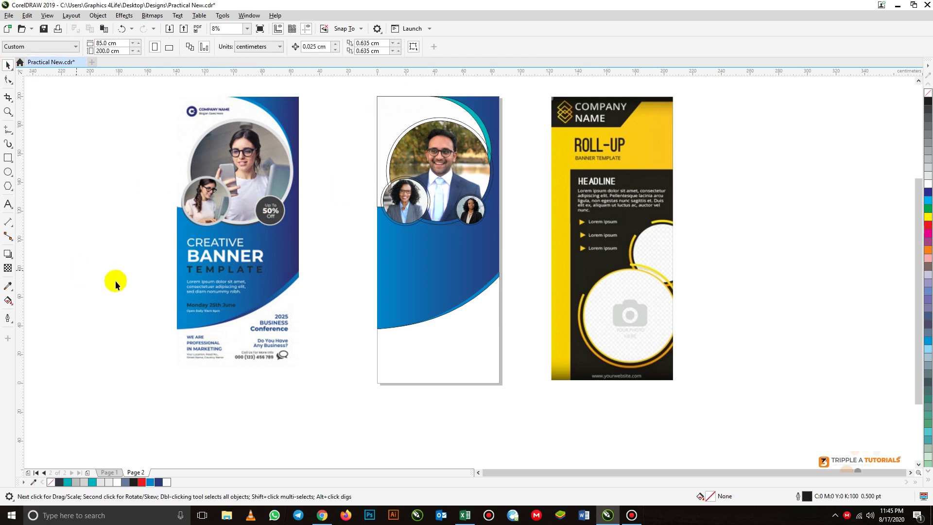
# Apply a fountain fill along the lower blue crescent, from light blue at its upper-right end to dark blue at its lower-left end.
pyautogui.click(495, 284)
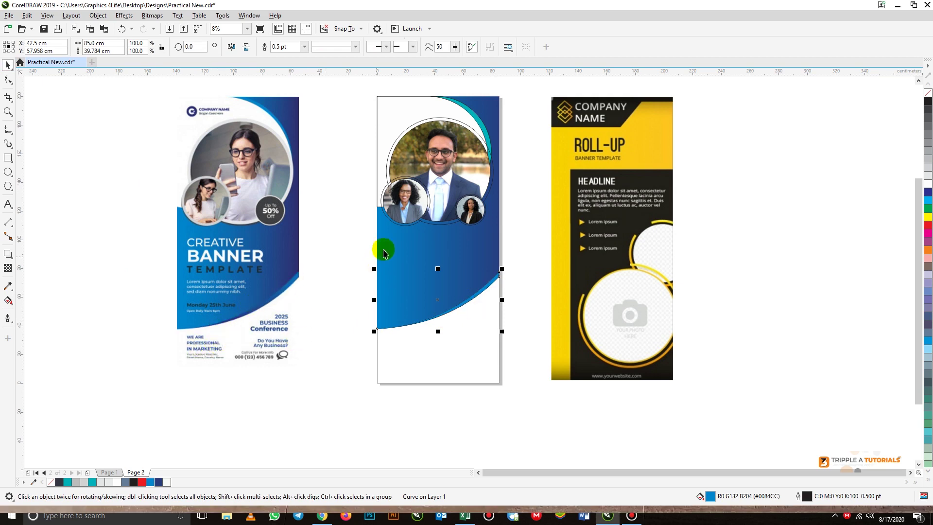
pyautogui.click(8, 300)
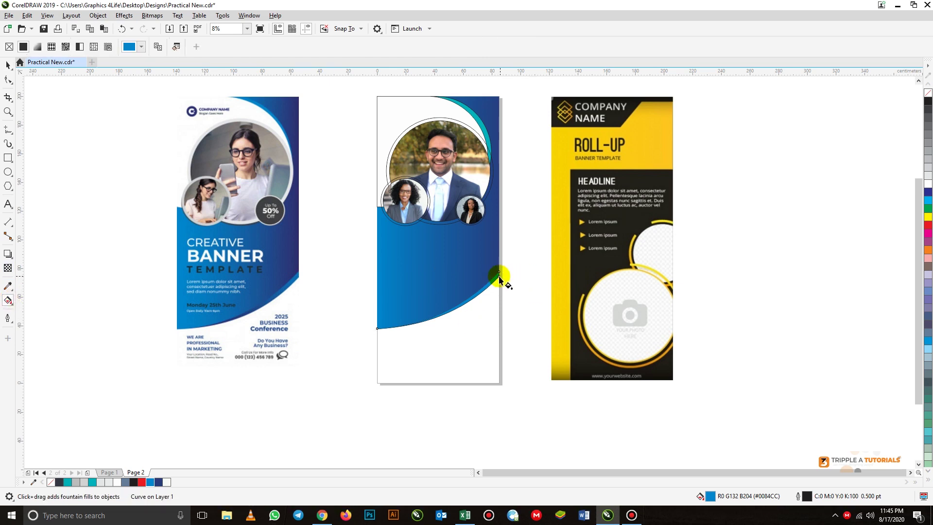
pyautogui.moveTo(499, 274); pyautogui.dragTo(380, 332)
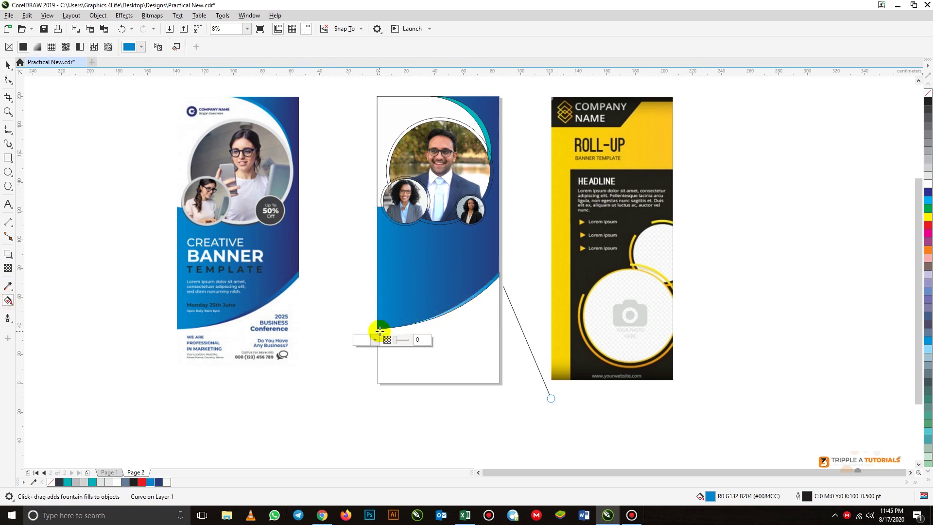
pyautogui.click(497, 275)
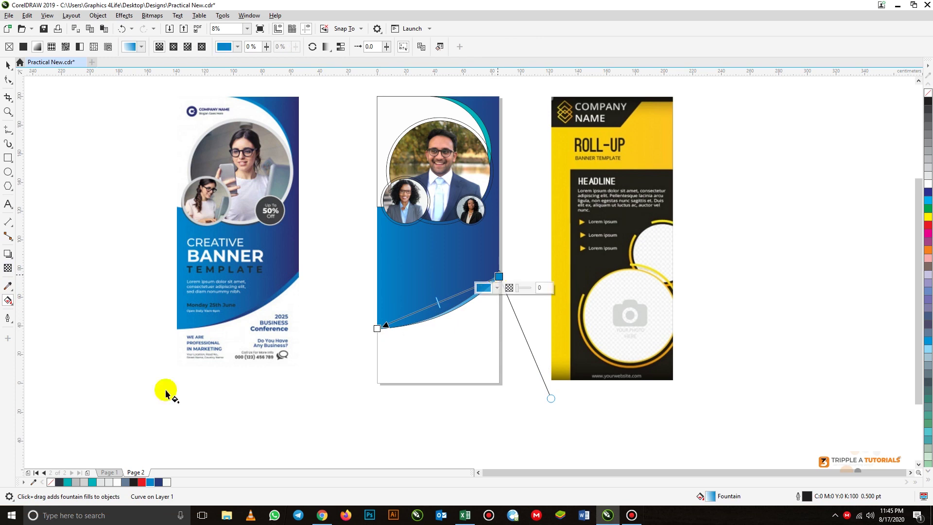
pyautogui.click(161, 482)
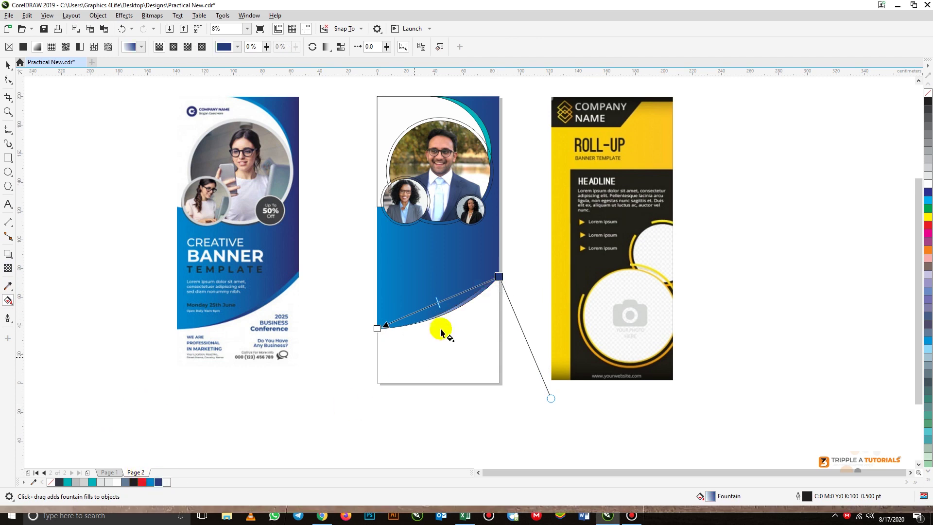
pyautogui.click(377, 329)
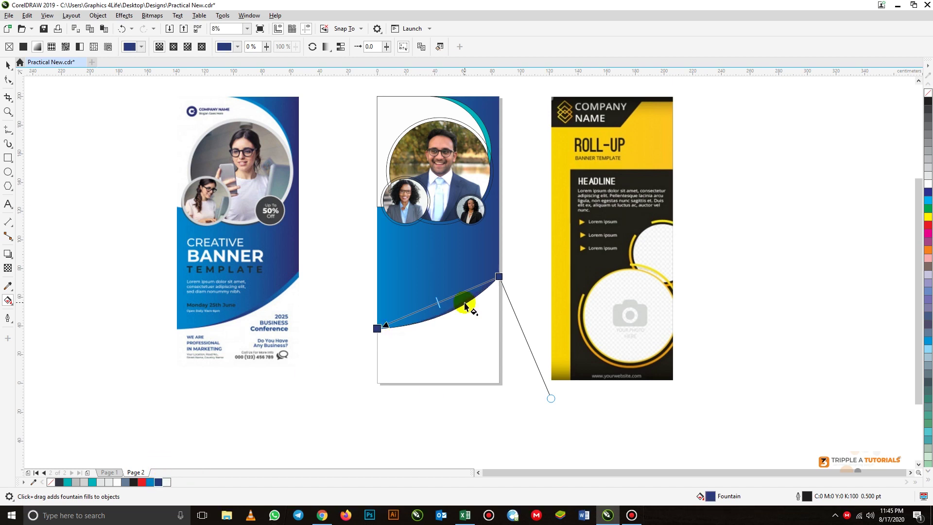
pyautogui.click(498, 276)
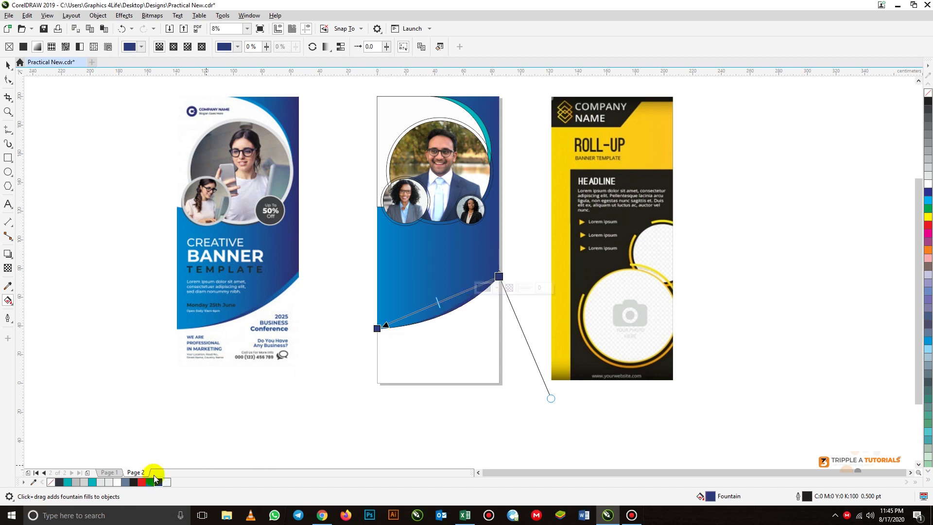
pyautogui.click(151, 482)
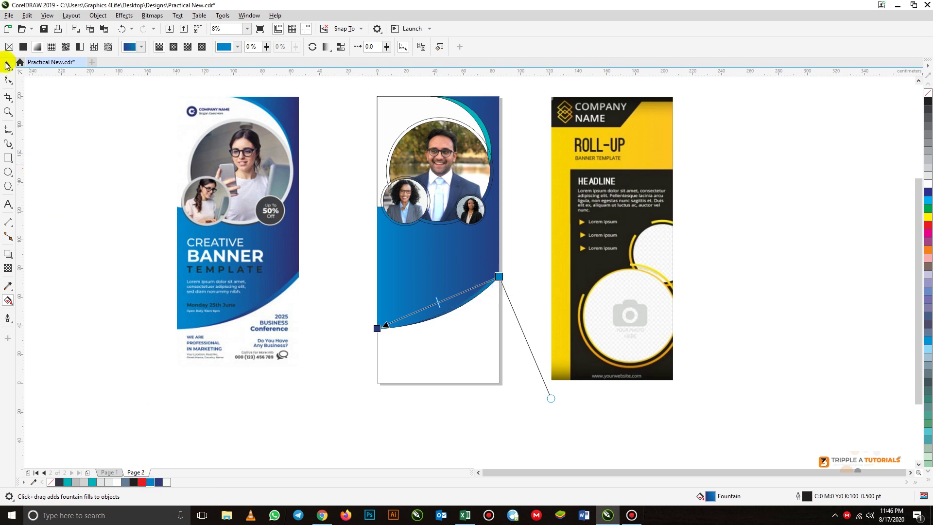
pyautogui.click(8, 65)
pyautogui.click(423, 342)
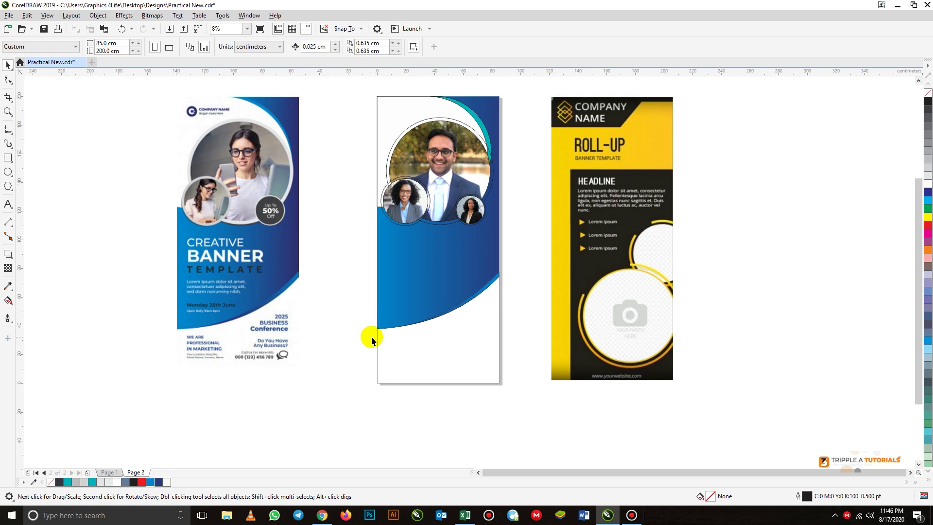
# Apply a fountain fill along the upper teal crescent, from light blue at its upper-left end to dark blue at its lower-right end.
pyautogui.click(473, 117)
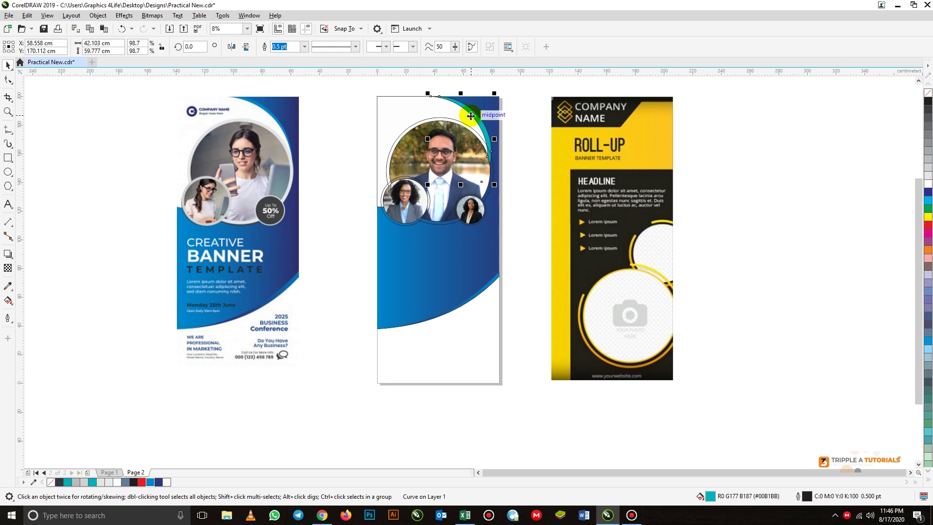
pyautogui.click(7, 299)
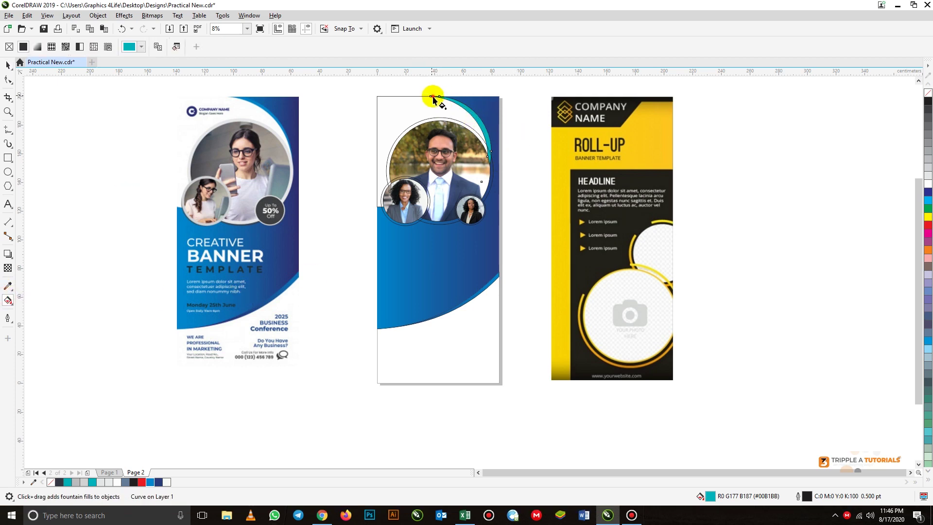
pyautogui.moveTo(432, 96); pyautogui.dragTo(490, 158)
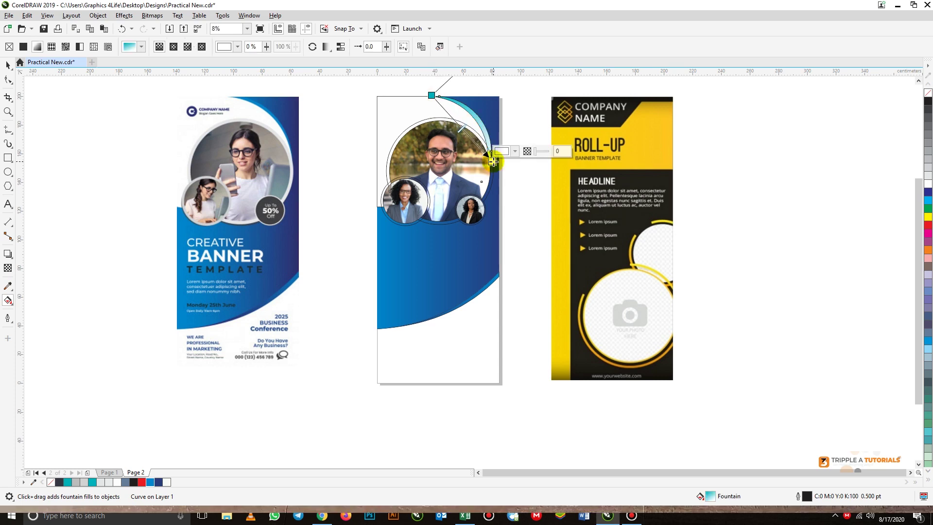
pyautogui.click(430, 96)
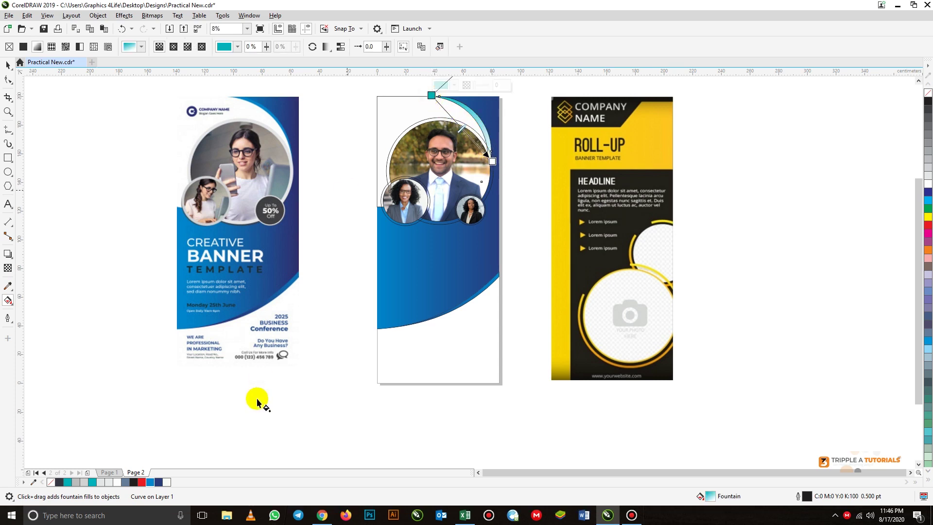
pyautogui.click(151, 481)
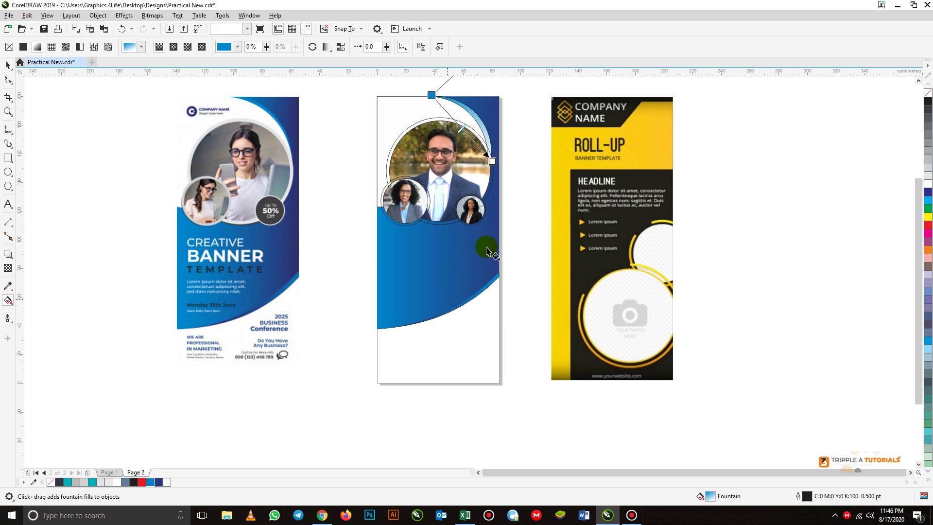
pyautogui.click(492, 161)
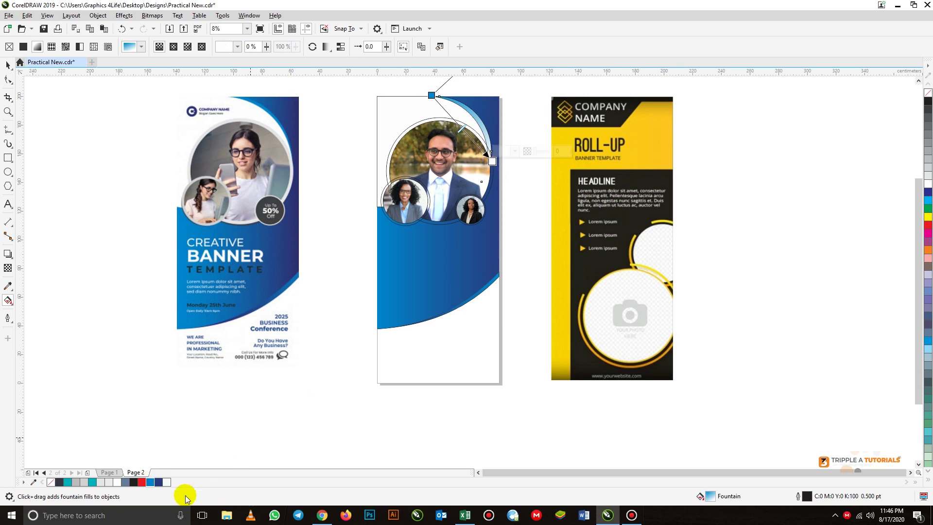
pyautogui.click(158, 482)
pyautogui.moveTo(158, 484); pyautogui.dragTo(370, 334)
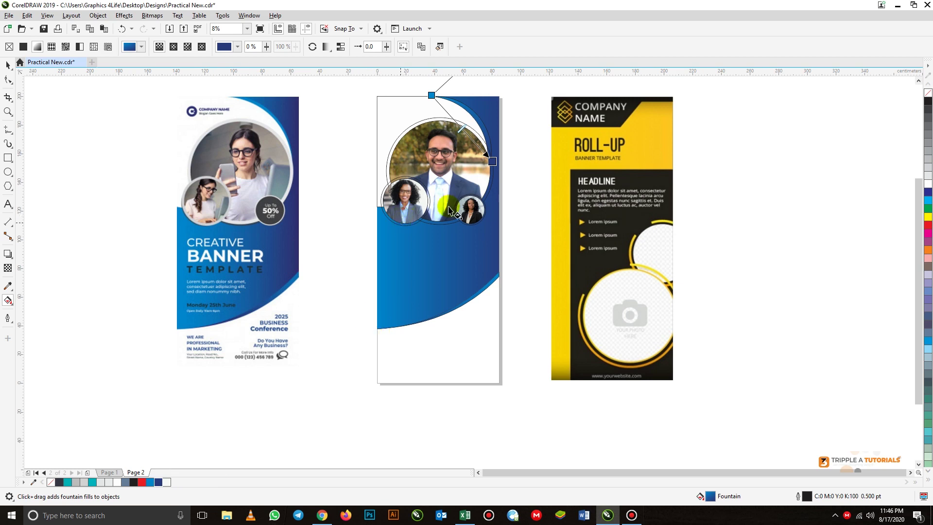
# Recolour the lower-right end of the upper crescent's gradient to light blue and deselect the shape.
pyautogui.click(492, 158)
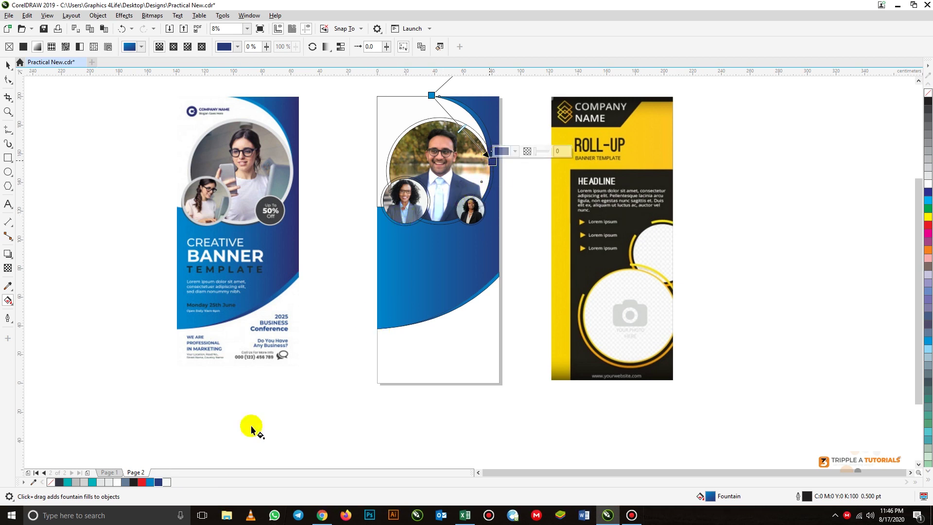
pyautogui.click(155, 483)
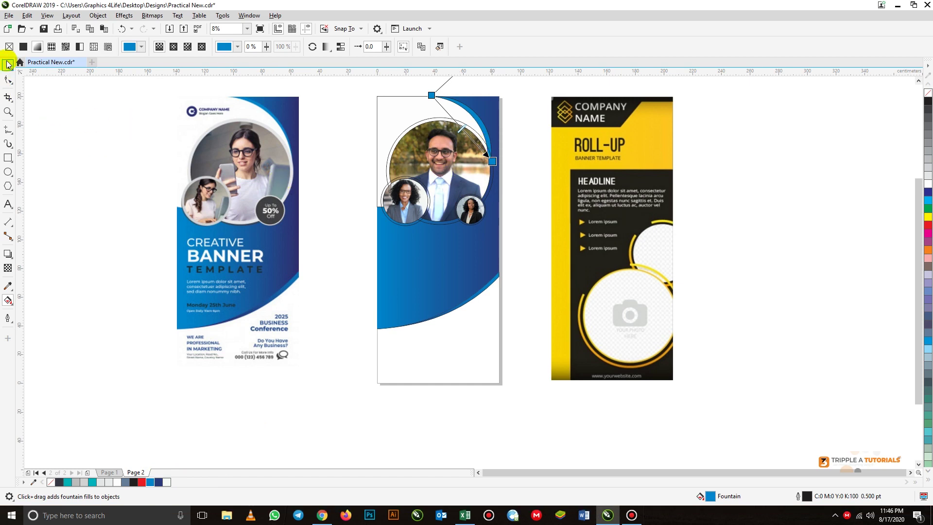
pyautogui.click(8, 65)
pyautogui.click(318, 334)
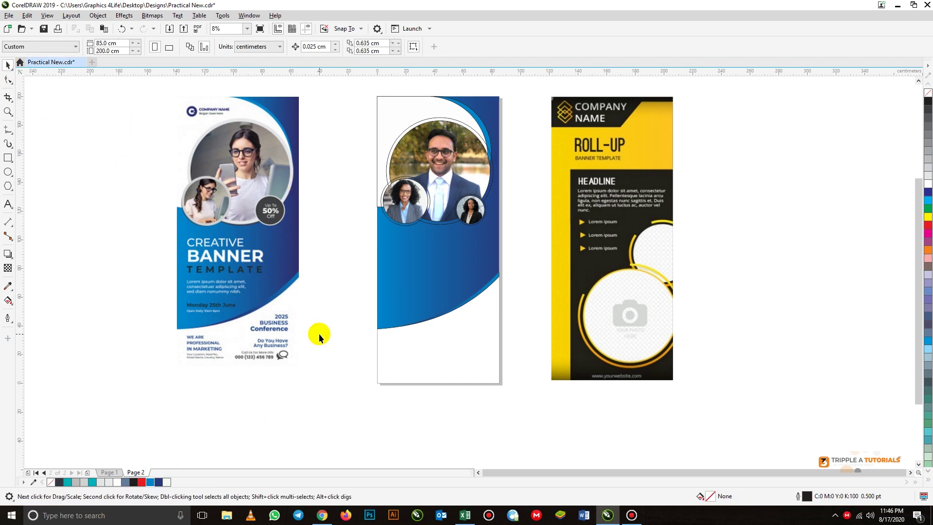
pyautogui.click(411, 264)
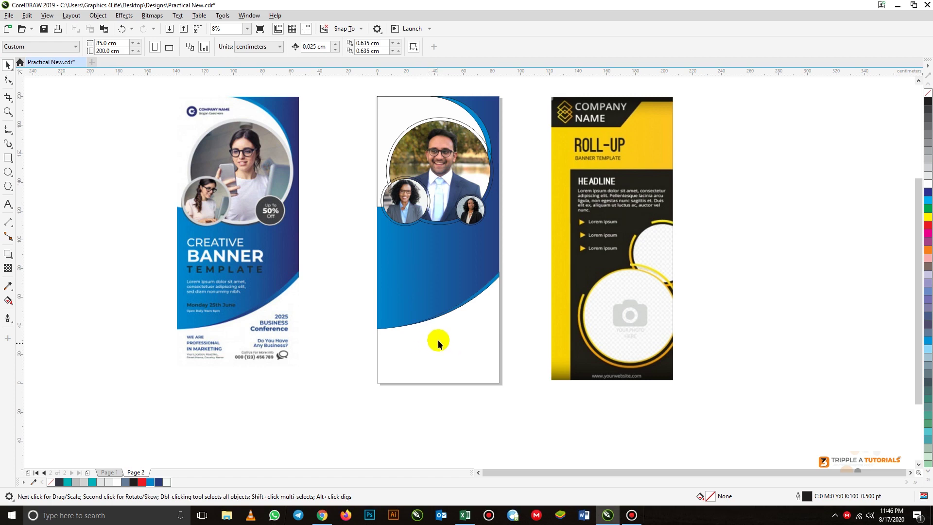
pyautogui.click(242, 221)
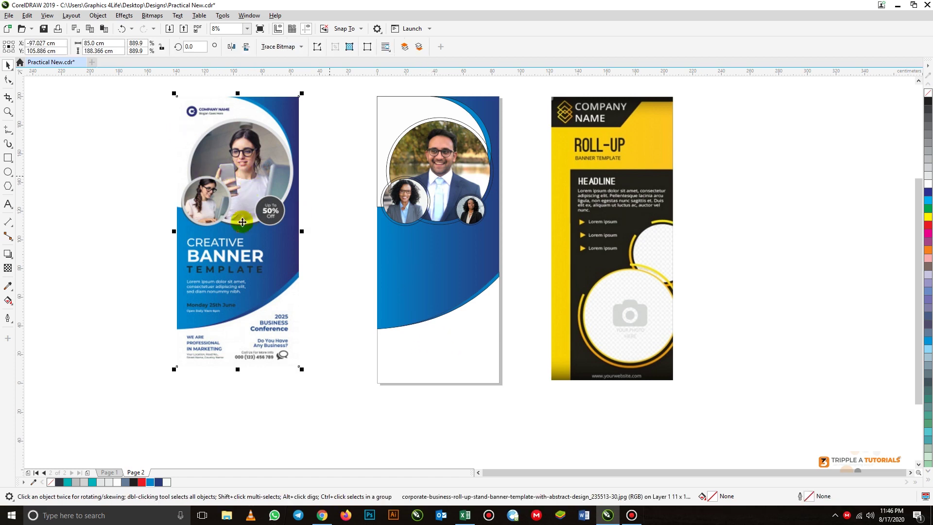
pyautogui.click(313, 184)
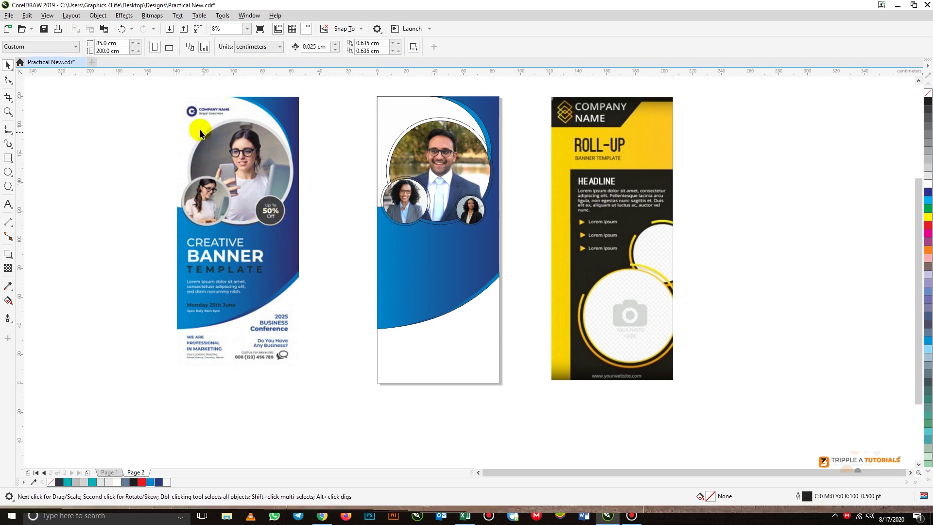
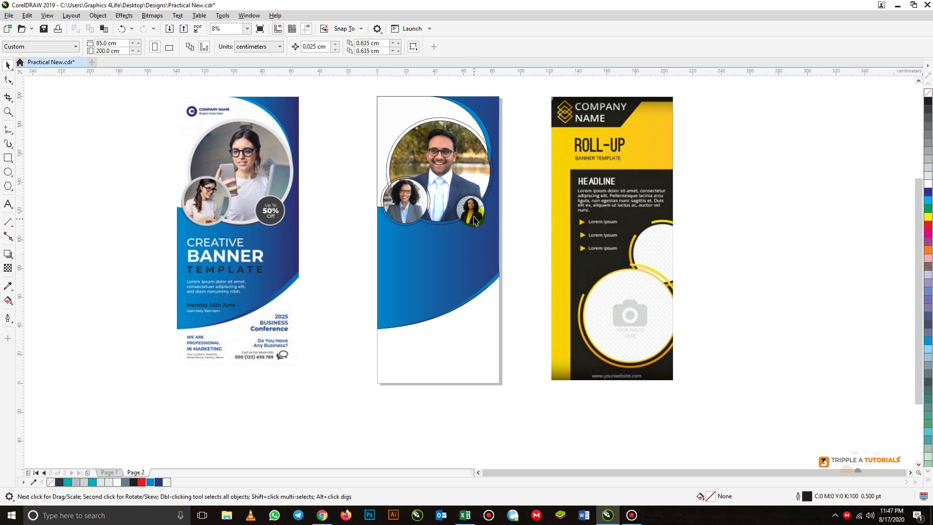
# Move the yellow roll-up reference image slightly up and to the left, then deselect it.
pyautogui.click(625, 333)
pyautogui.click(622, 305)
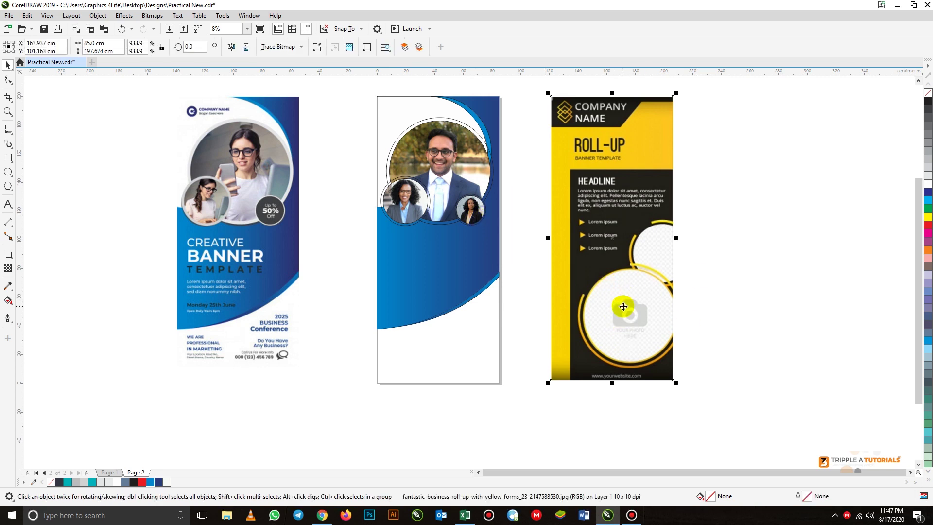
pyautogui.moveTo(622, 305); pyautogui.dragTo(631, 245)
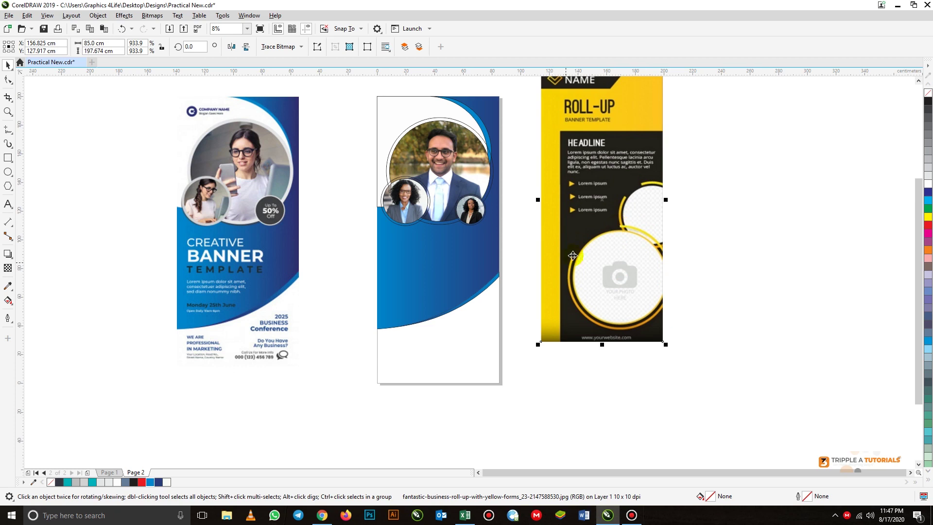
pyautogui.click(511, 131)
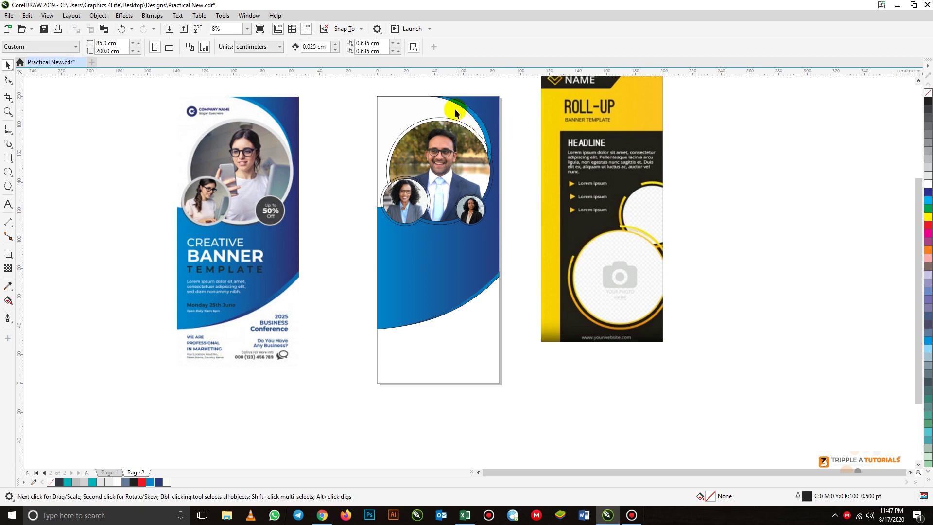
# Place a copy of the outer circle around the main photo about 82 cm to its left, beside the banner page.
pyautogui.scroll(2, 454, 109)
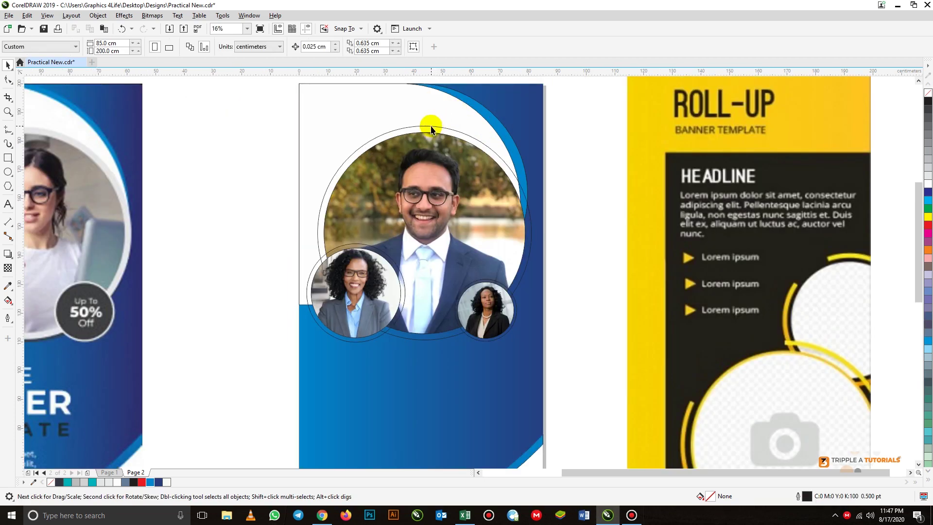
pyautogui.click(430, 129)
pyautogui.moveTo(424, 126); pyautogui.dragTo(425, 108)
pyautogui.hotkey('ctrl', 'z')
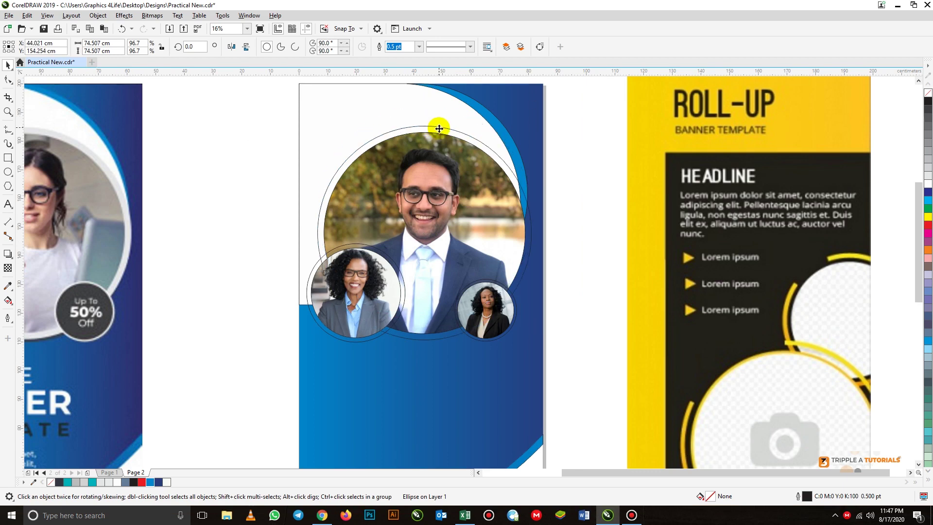
pyautogui.moveTo(425, 125); pyautogui.dragTo(189, 125)
pyautogui.click(276, 125)
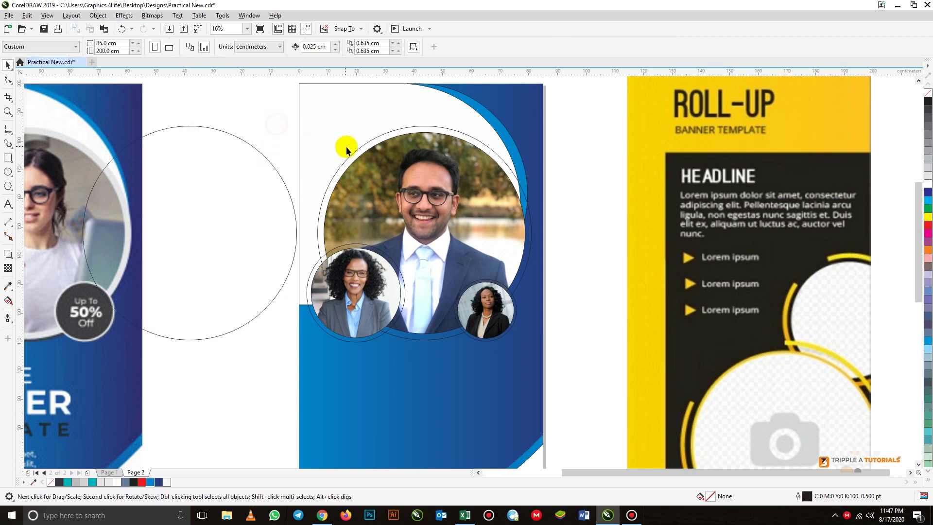
# Fill the original outer circle behind the main photo with light grey (#D1D1D1) and remove its outline.
pyautogui.click(355, 154)
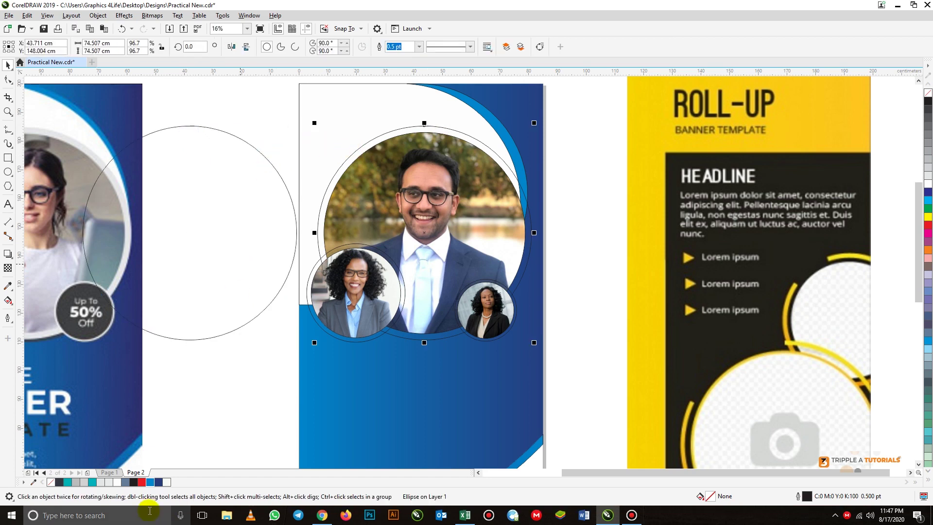
pyautogui.click(167, 482)
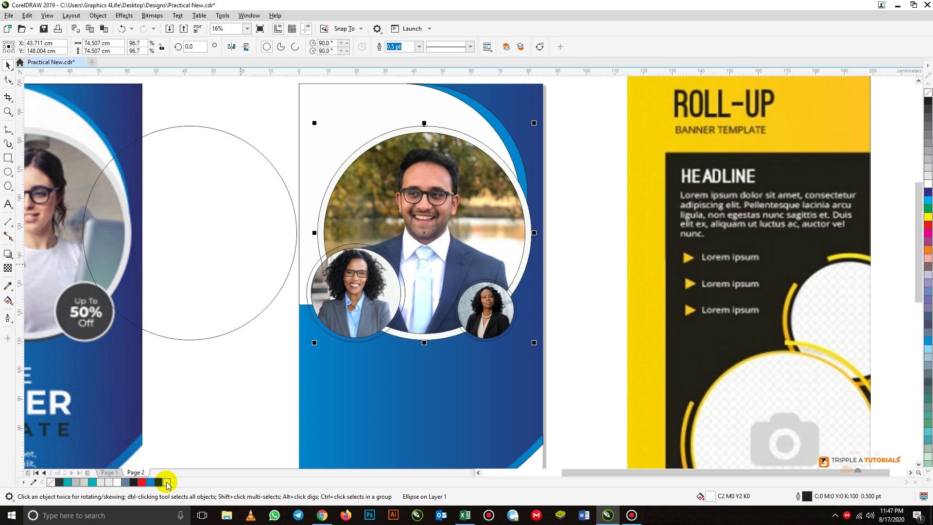
pyautogui.click(111, 483)
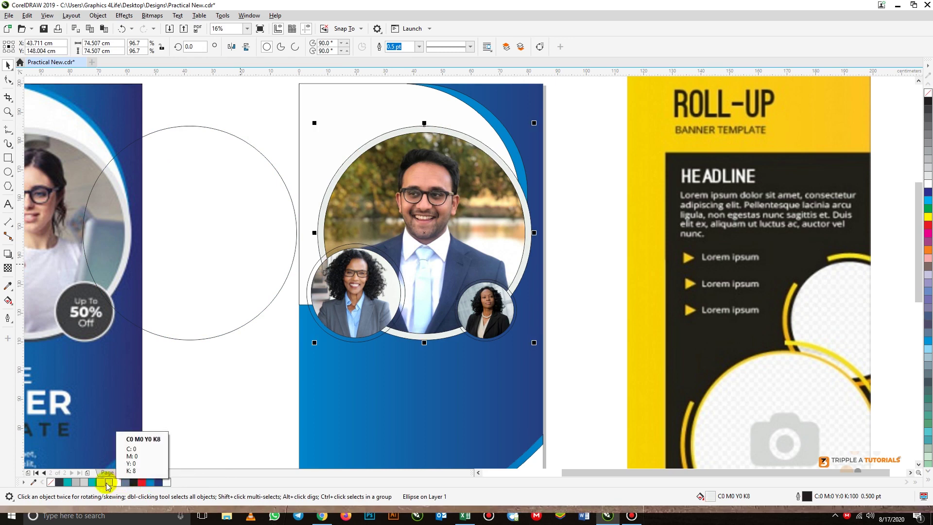
pyautogui.click(74, 483)
pyautogui.click(83, 484)
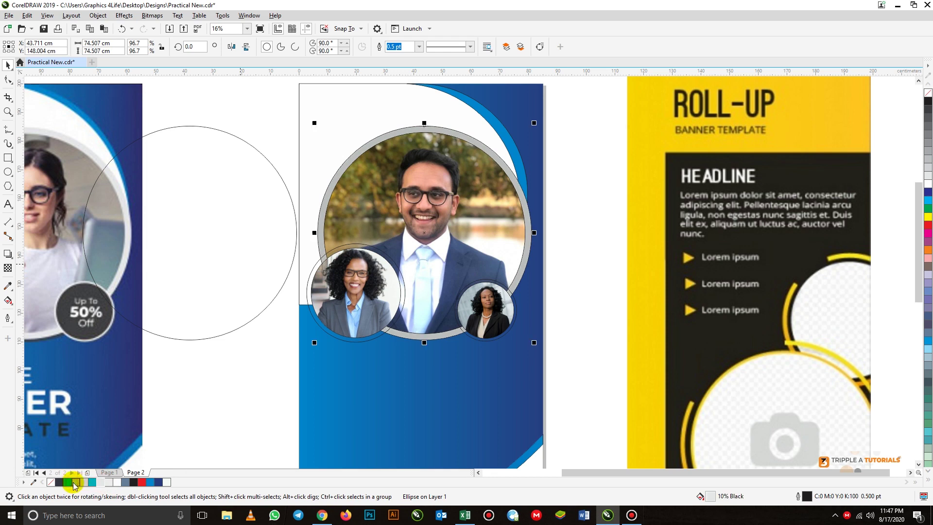
pyautogui.click(78, 483)
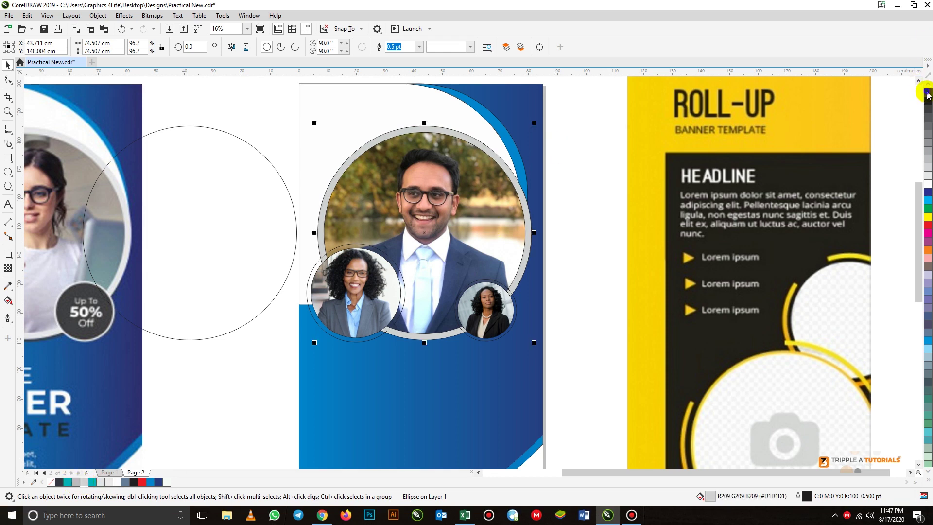
# Align the copied unfilled circle to the horizontal centre of the grey circle around the main photo and deselect both.
pyautogui.click(248, 143)
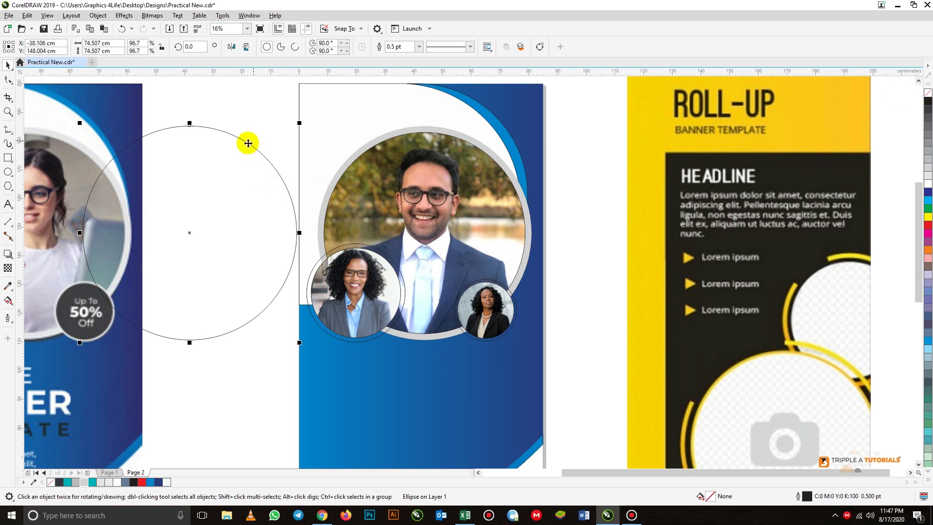
pyautogui.keyDown('shift'); pyautogui.click(386, 136); pyautogui.keyUp('shift')
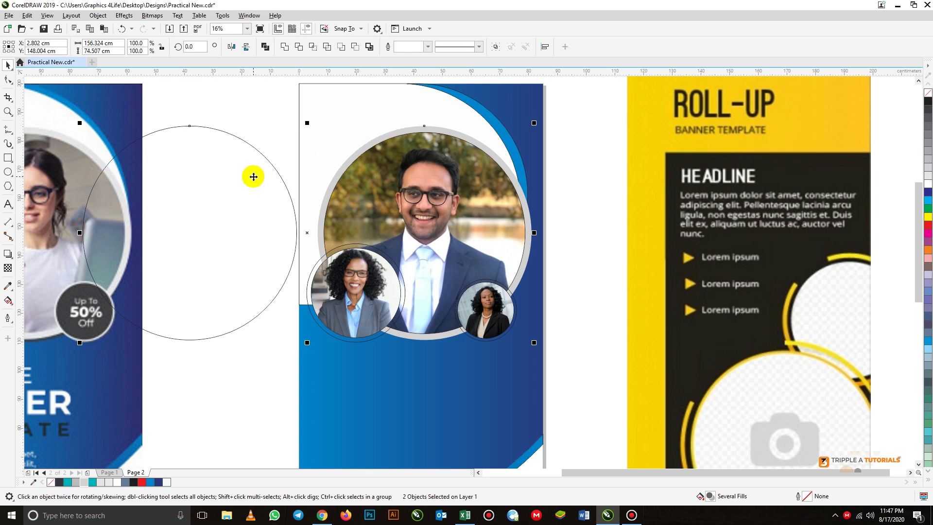
pyautogui.press('c')
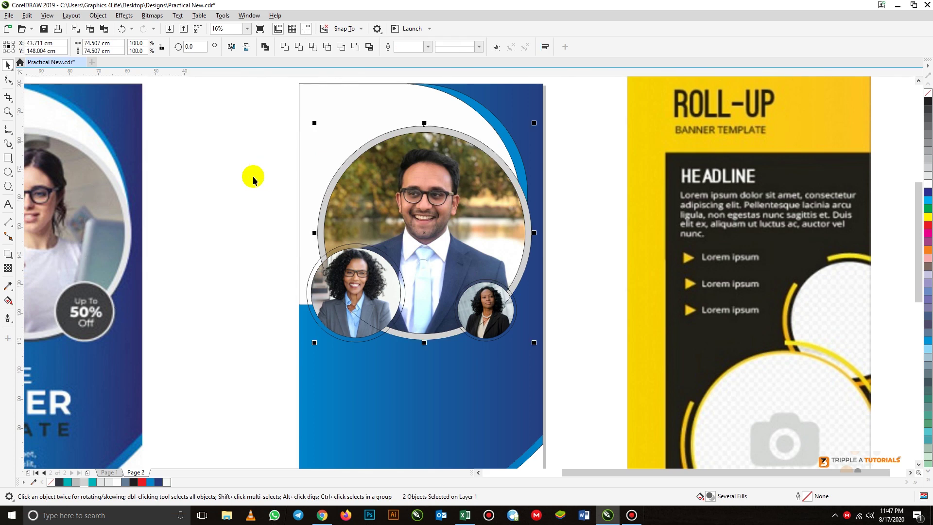
pyautogui.click(250, 184)
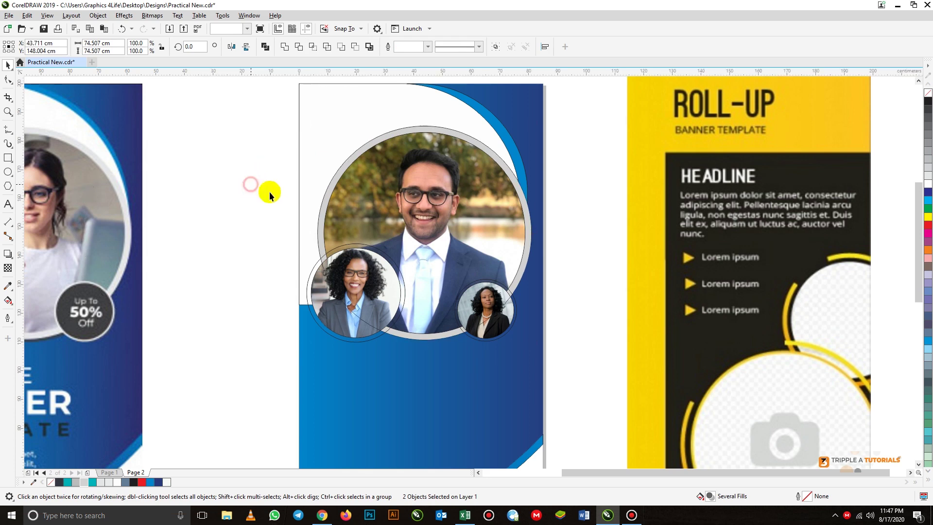
# Set the outline width of the unfilled circle over the grey ring to 16 pt.
pyautogui.click(392, 133)
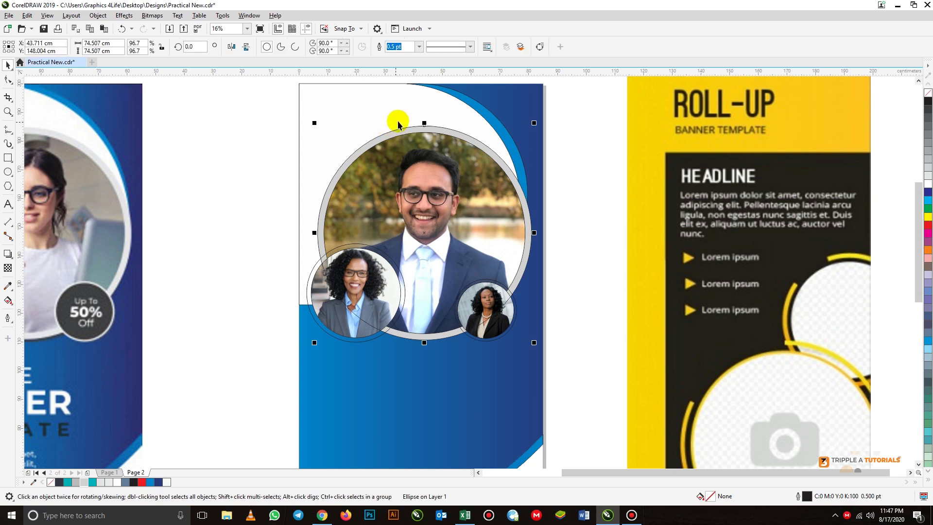
pyautogui.click(417, 47)
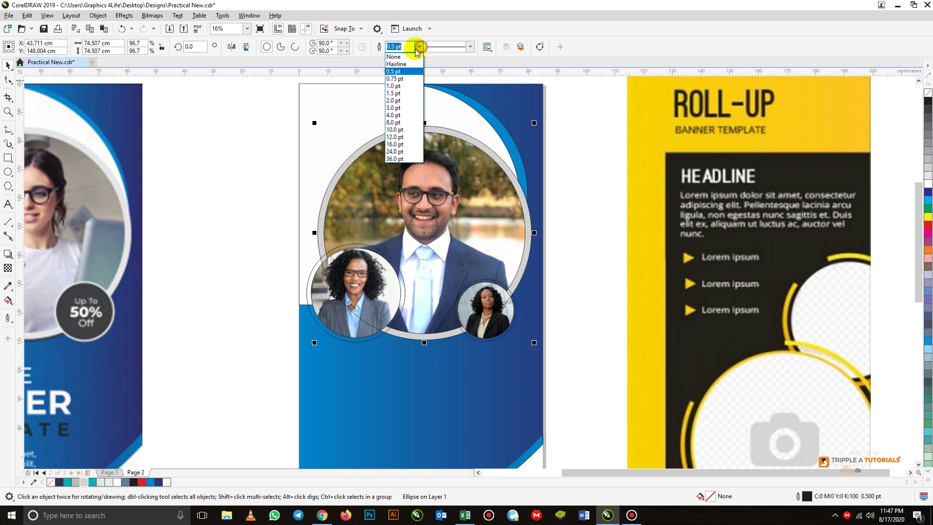
pyautogui.click(395, 137)
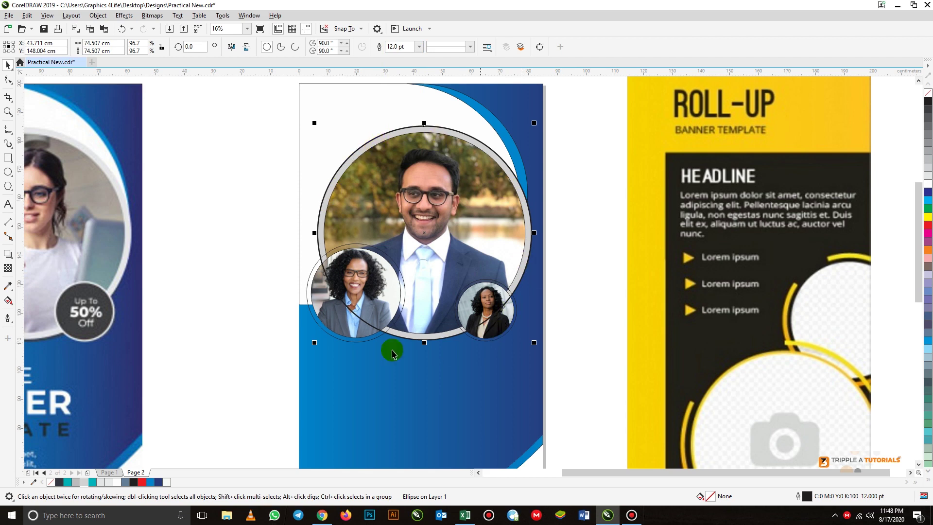
pyautogui.moveTo(389, 349); pyautogui.dragTo(371, 335)
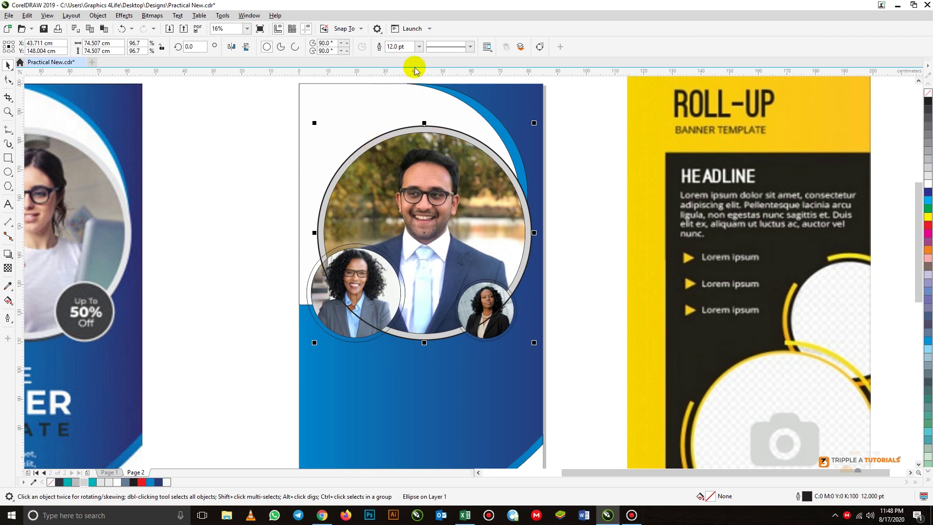
pyautogui.click(419, 46)
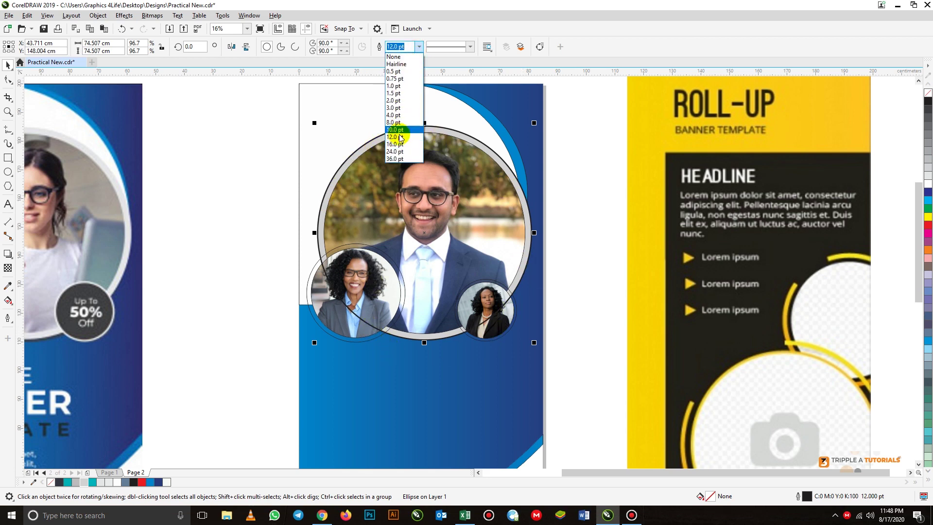
pyautogui.click(398, 141)
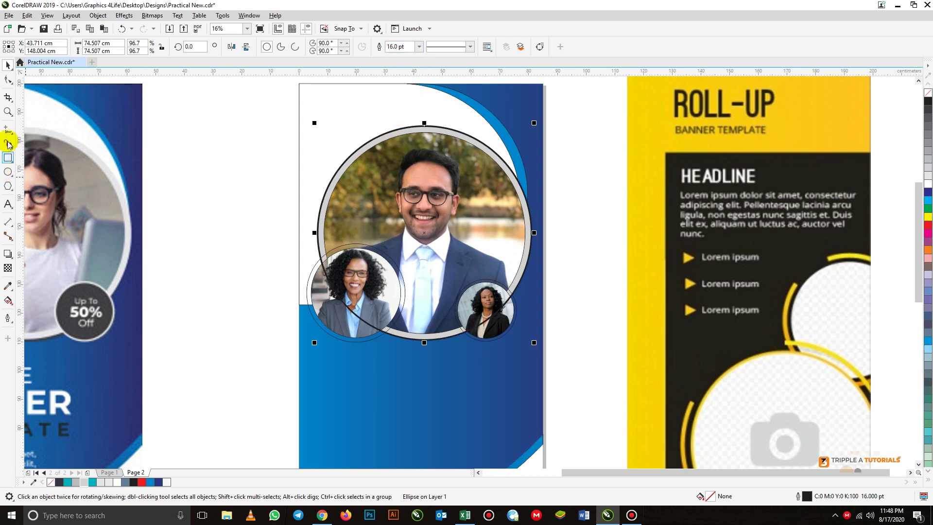
# Turn the unfilled 16 pt circle around the main photo into an open arc from about 173° to 101°.
pyautogui.click(6, 81)
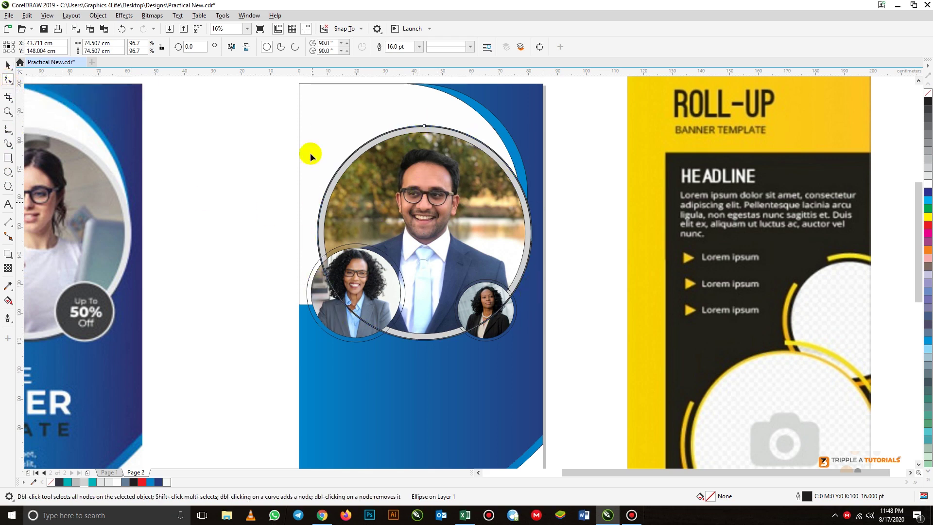
pyautogui.click(296, 47)
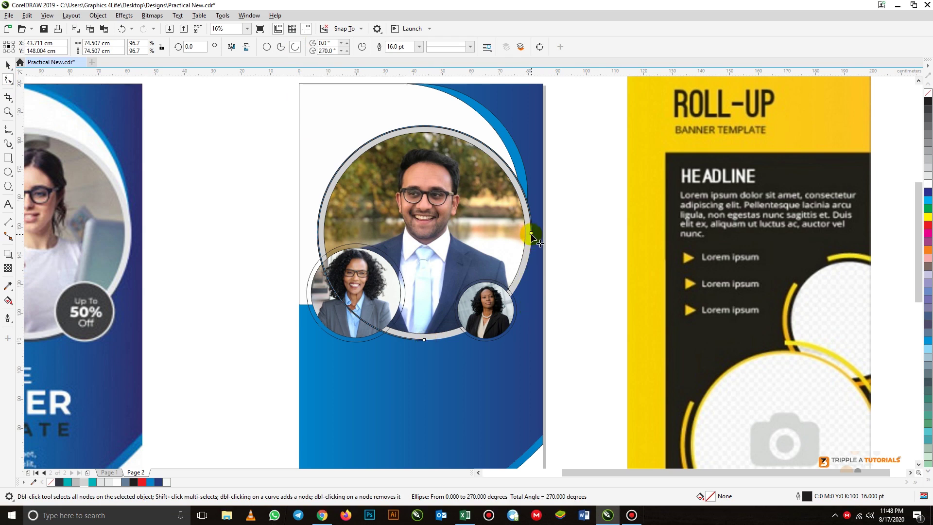
pyautogui.moveTo(530, 232); pyautogui.dragTo(333, 220)
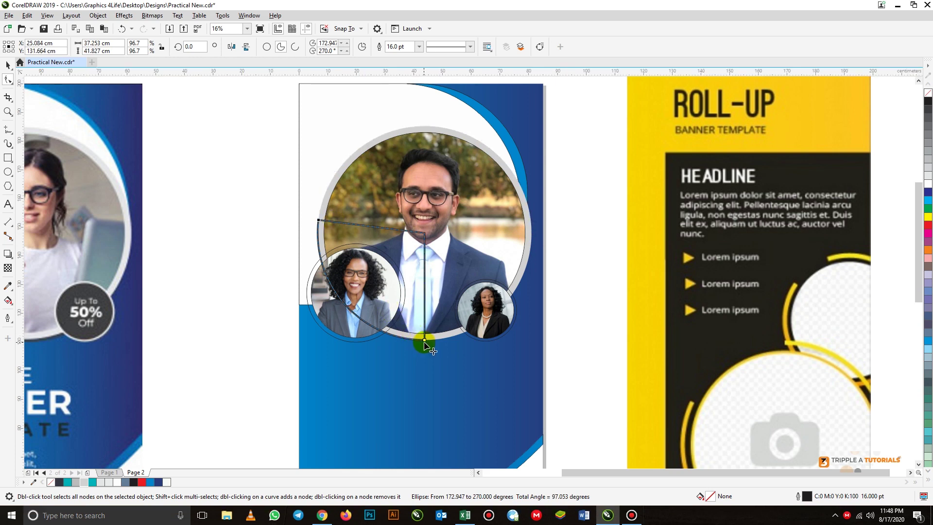
pyautogui.moveTo(443, 341); pyautogui.dragTo(405, 129)
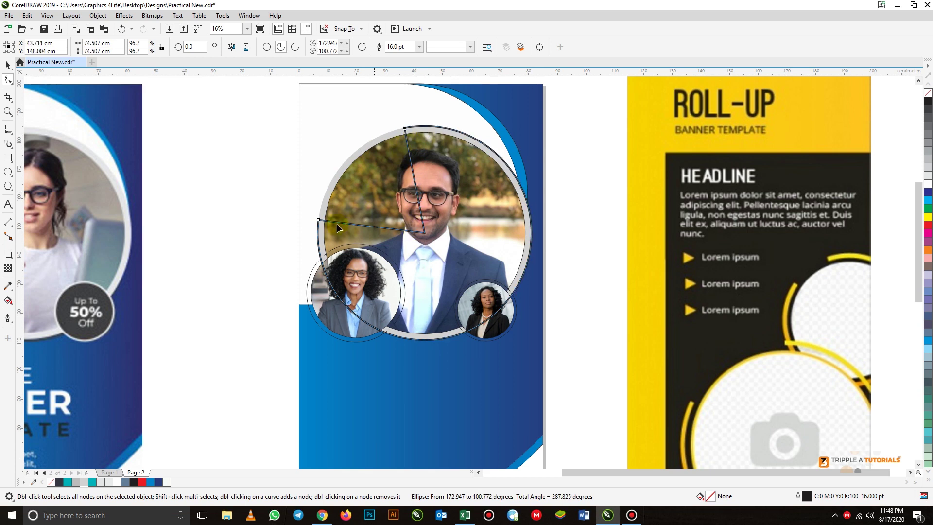
pyautogui.click(295, 48)
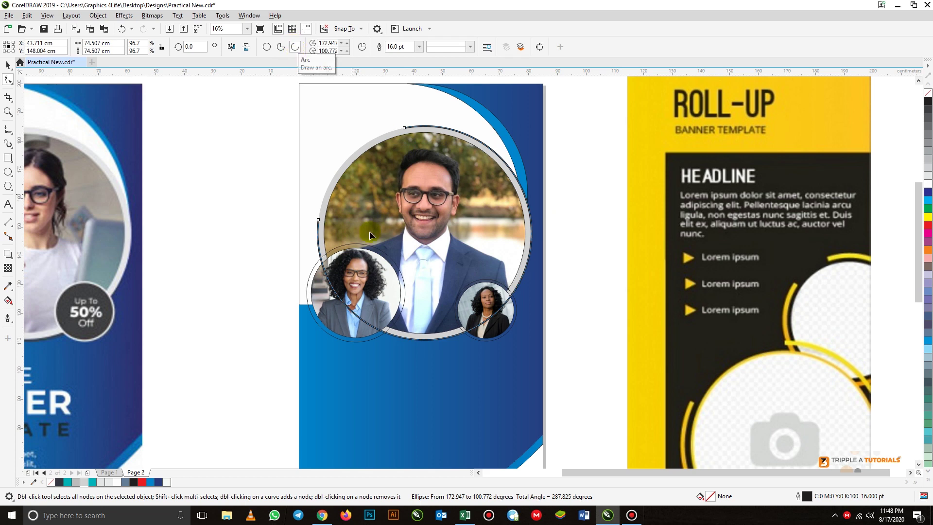
# Colour the outline of the arc around the main photo blue (#0084CC) and deselect it.
pyautogui.click(8, 65)
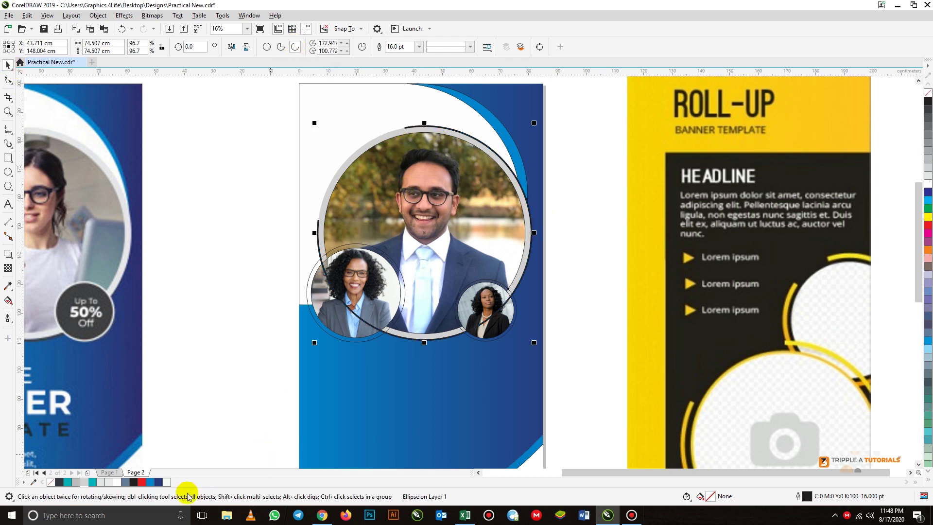
pyautogui.rightClick(152, 482)
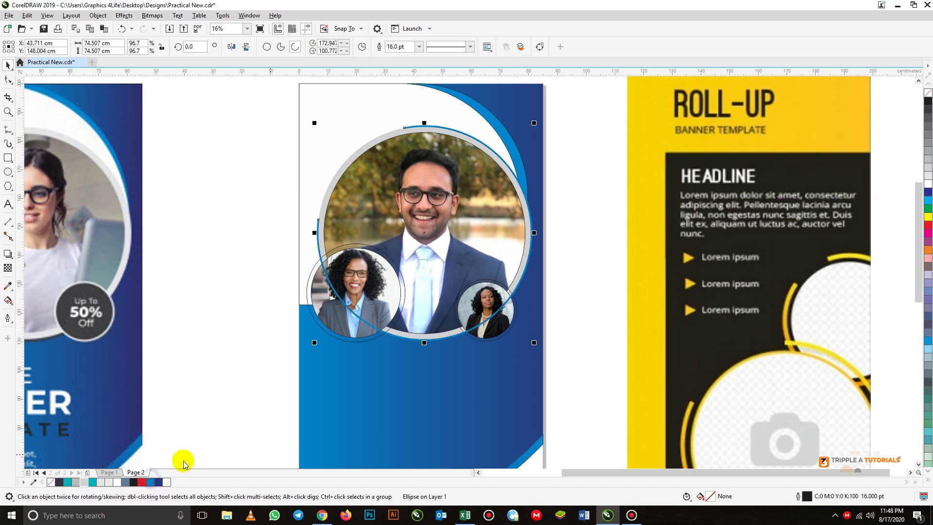
pyautogui.click(272, 348)
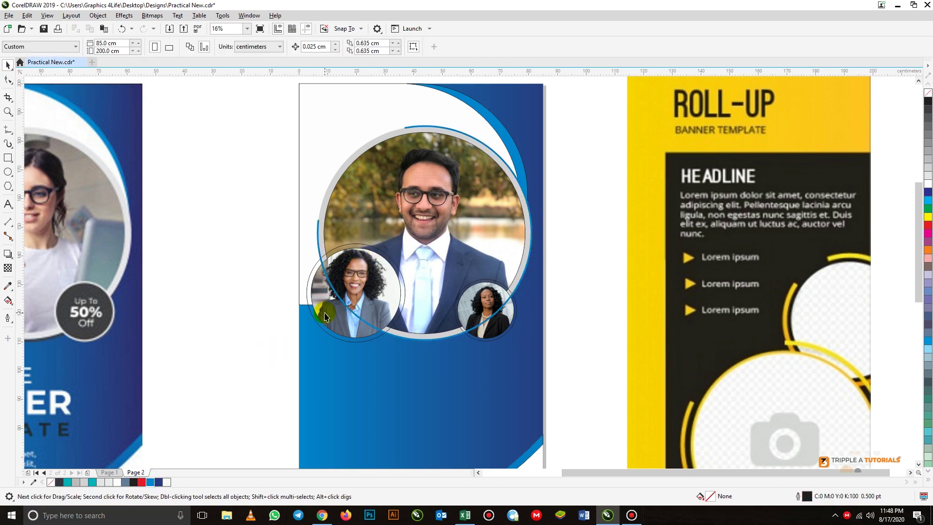
# Enlarge the blue arc evenly about its centre to about 76.6 cm so it clears the grey ring.
pyautogui.click(318, 229)
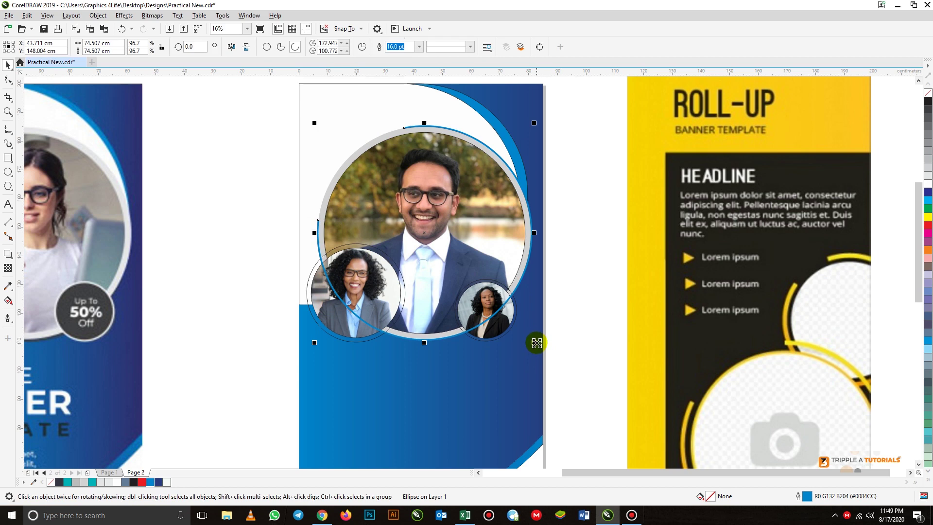
pyautogui.moveTo(538, 343); pyautogui.dragTo(543, 347)
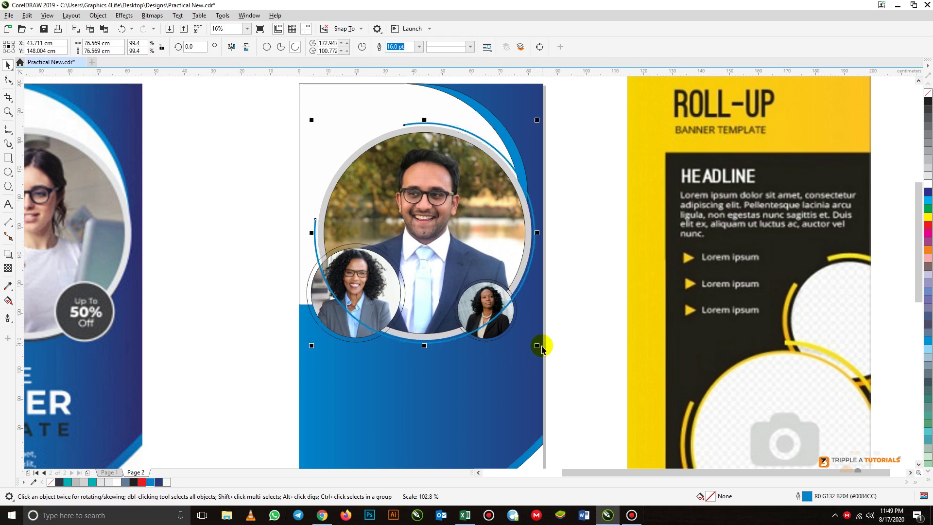
pyautogui.click(241, 217)
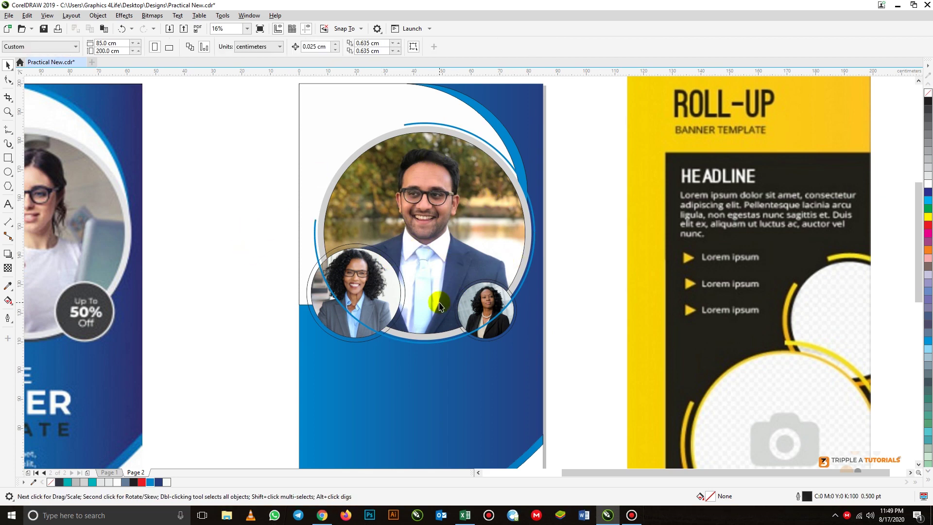
# Set the outline width of the outer circle around the lower-left photo to 16 pt.
pyautogui.click(308, 284)
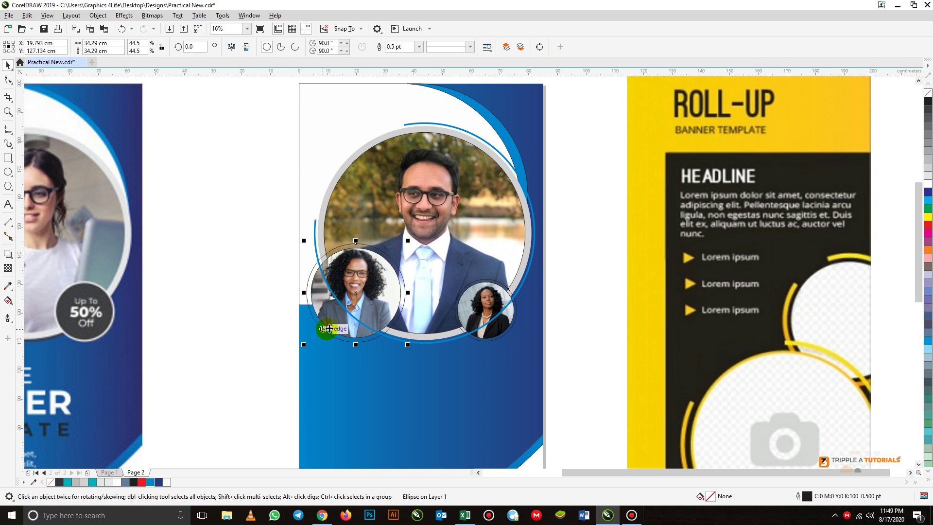
pyautogui.scroll(2, 329, 328)
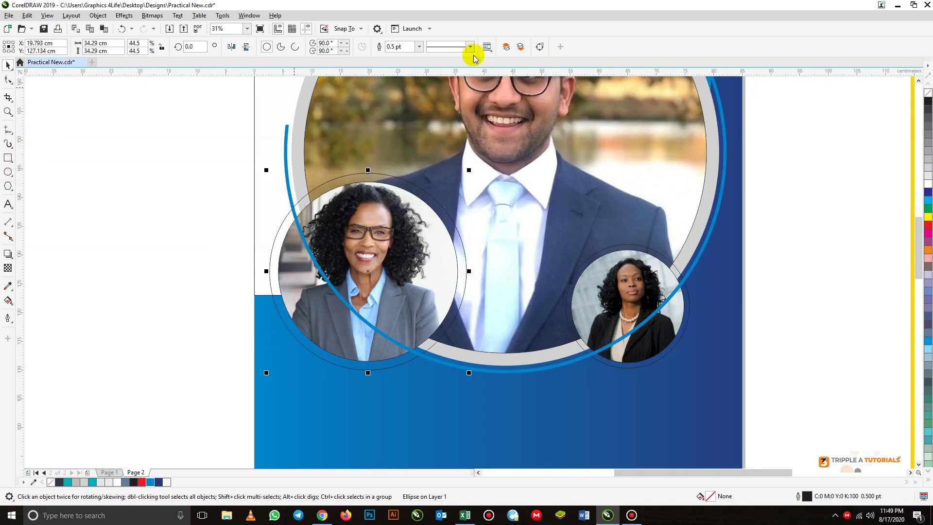
pyautogui.click(418, 46)
pyautogui.click(405, 116)
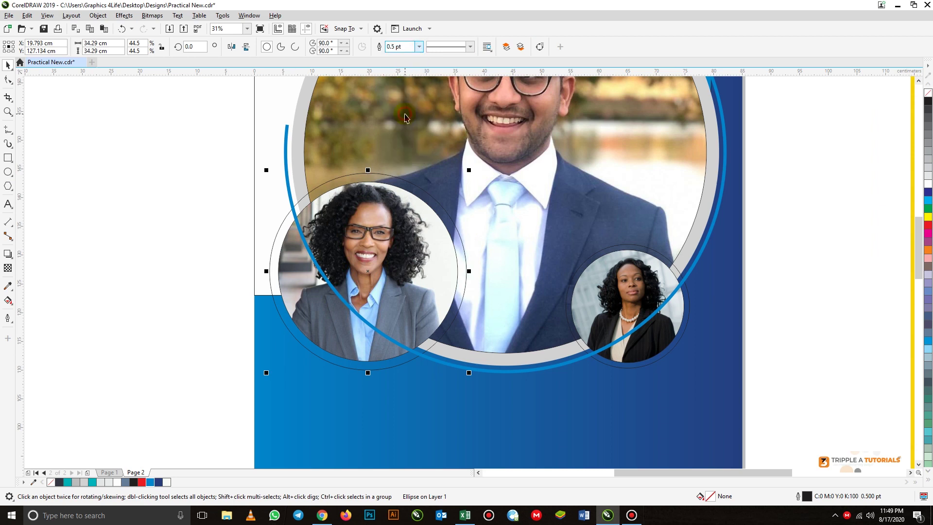
pyautogui.click(420, 48)
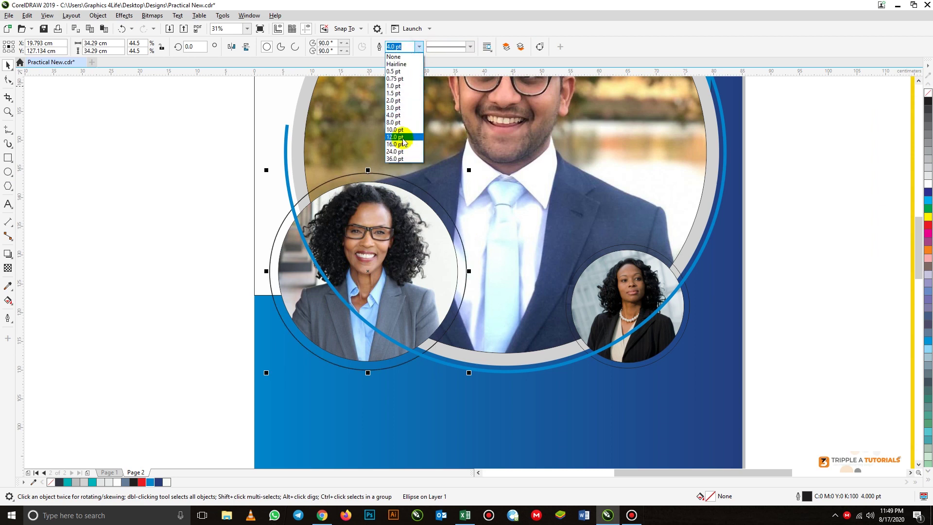
pyautogui.click(402, 140)
pyautogui.click(419, 46)
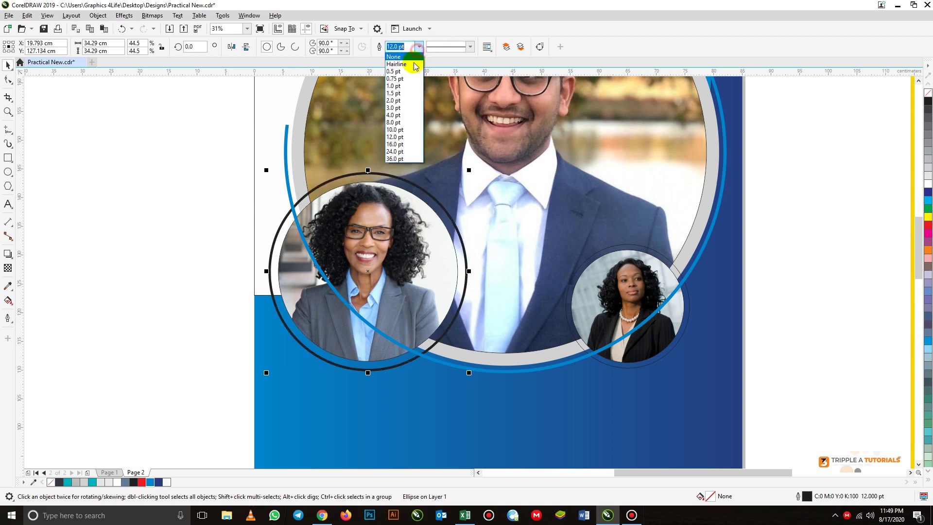
pyautogui.click(402, 142)
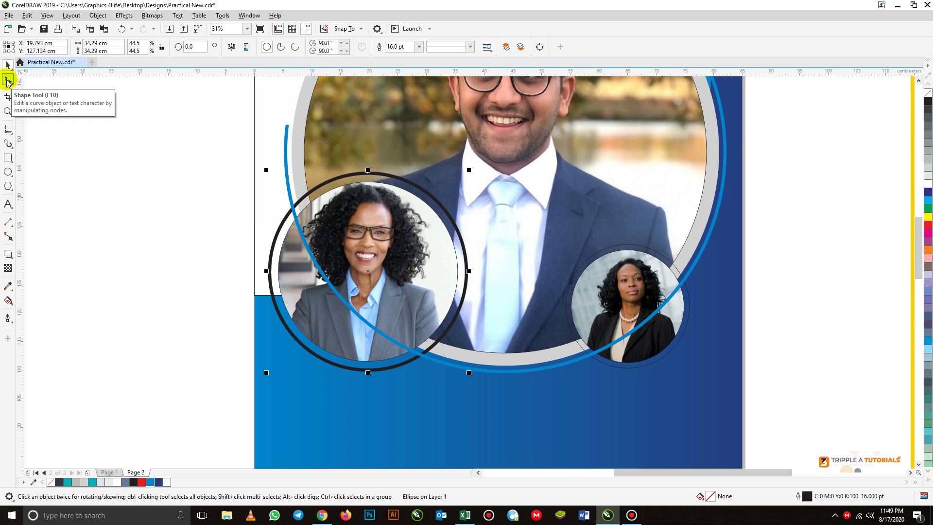
# Turn the outer circle around the lower-left photo into an open arc from about 260° to 200°.
pyautogui.click(8, 80)
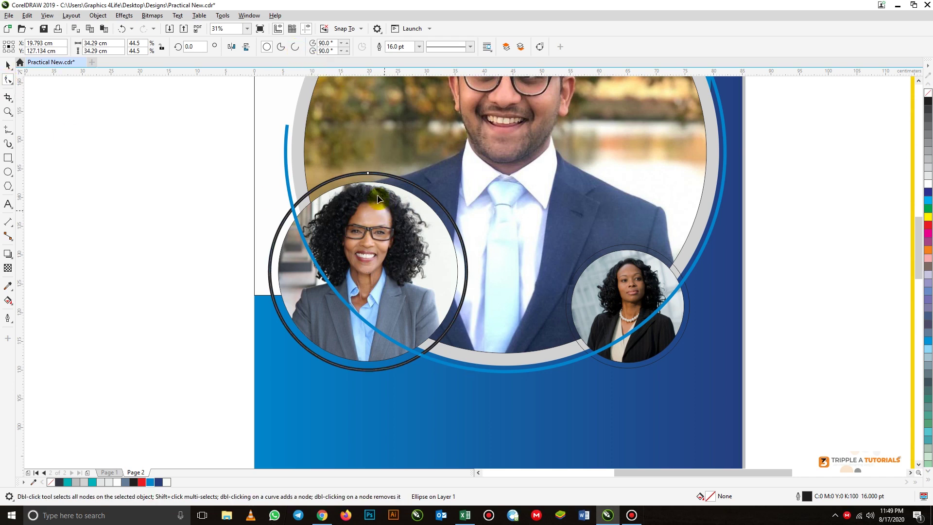
pyautogui.moveTo(368, 174); pyautogui.dragTo(275, 305)
pyautogui.moveTo(368, 174); pyautogui.dragTo(351, 368)
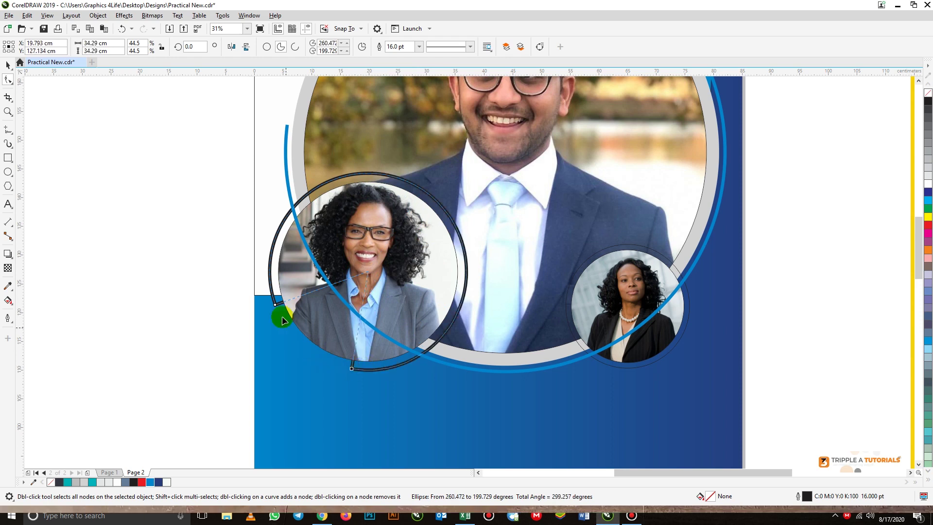
pyautogui.click(296, 46)
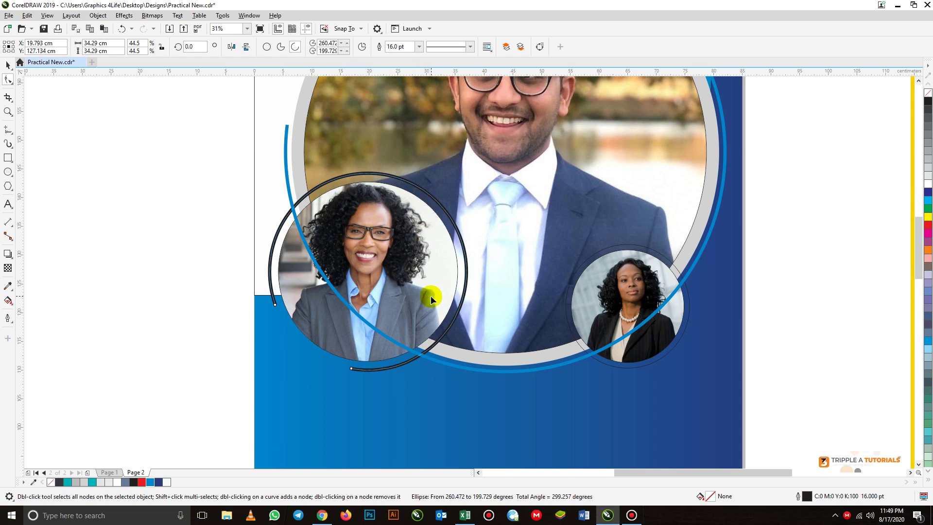
# Remove the thin outline from the lower-left circular photo.
pyautogui.click(8, 65)
pyautogui.click(305, 341)
pyautogui.click(308, 338)
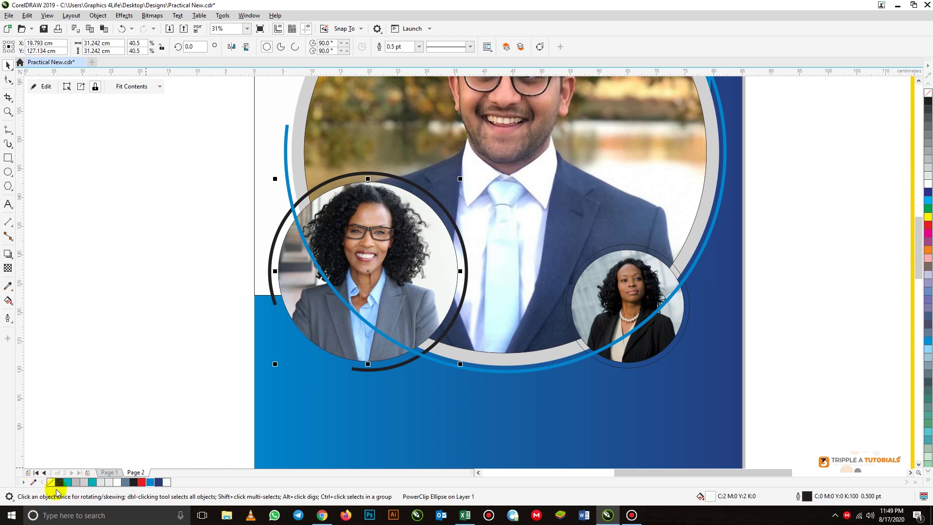
pyautogui.click(135, 289)
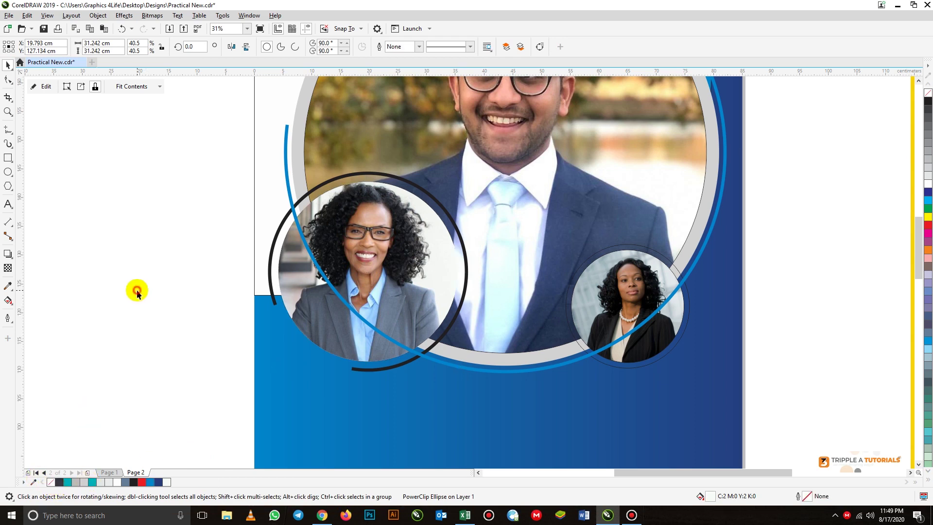
# Remove the 0.5 pt outline from the main circular photo and deselect it.
pyautogui.click(517, 124)
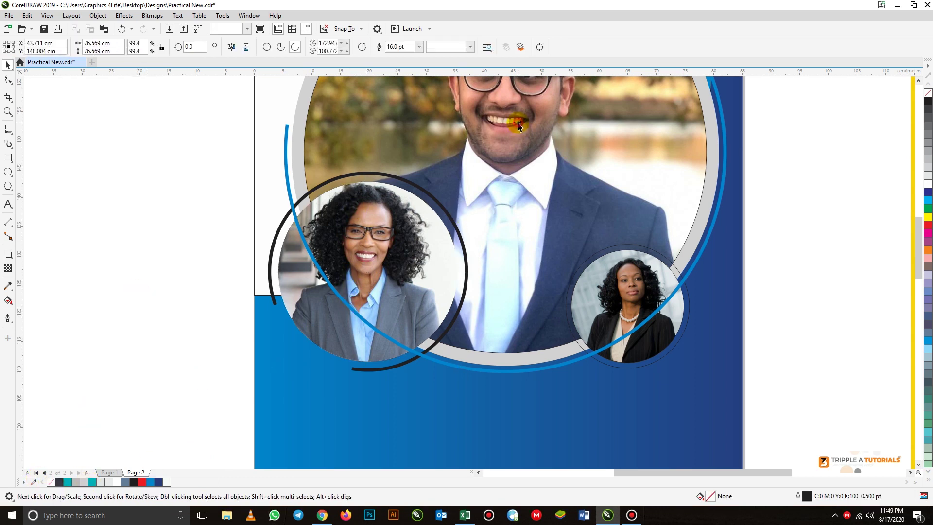
pyautogui.click(140, 400)
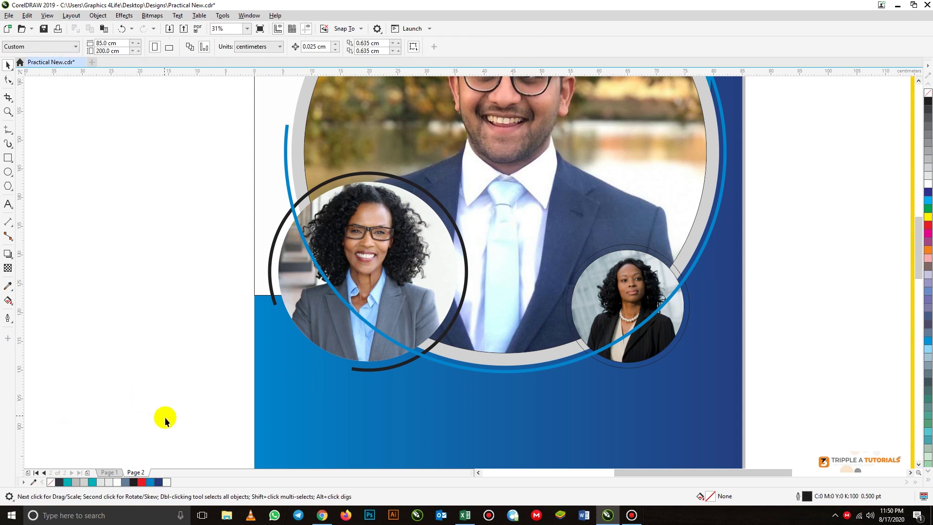
pyautogui.scroll(-3, 271, 224)
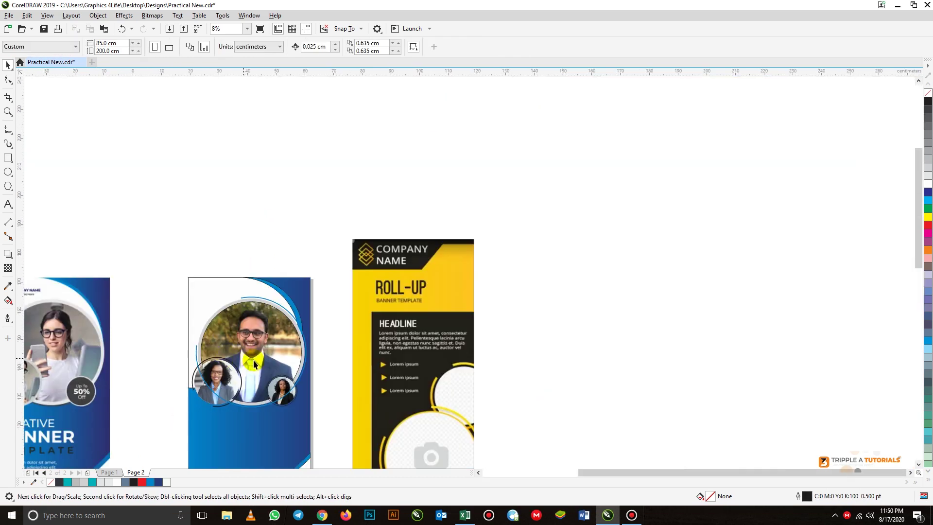
pyautogui.scroll(4, 252, 360)
pyautogui.click(292, 261)
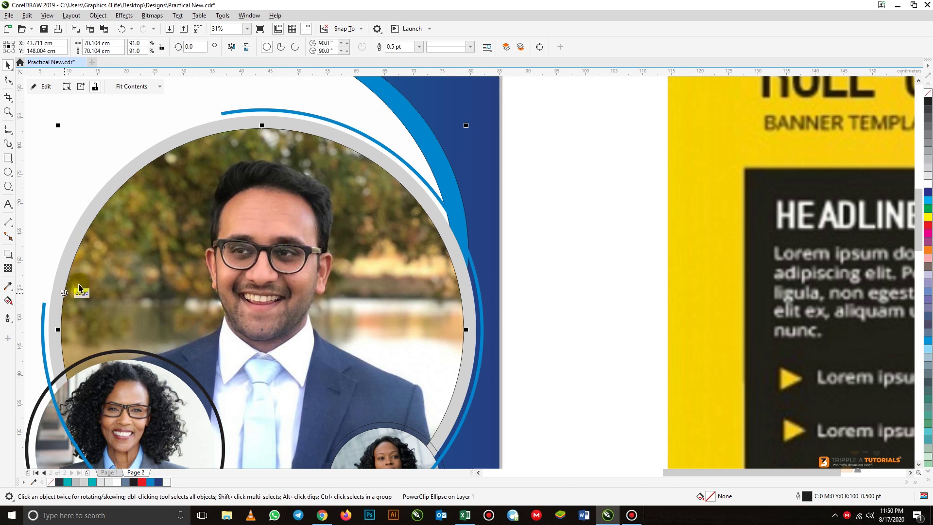
pyautogui.click(419, 46)
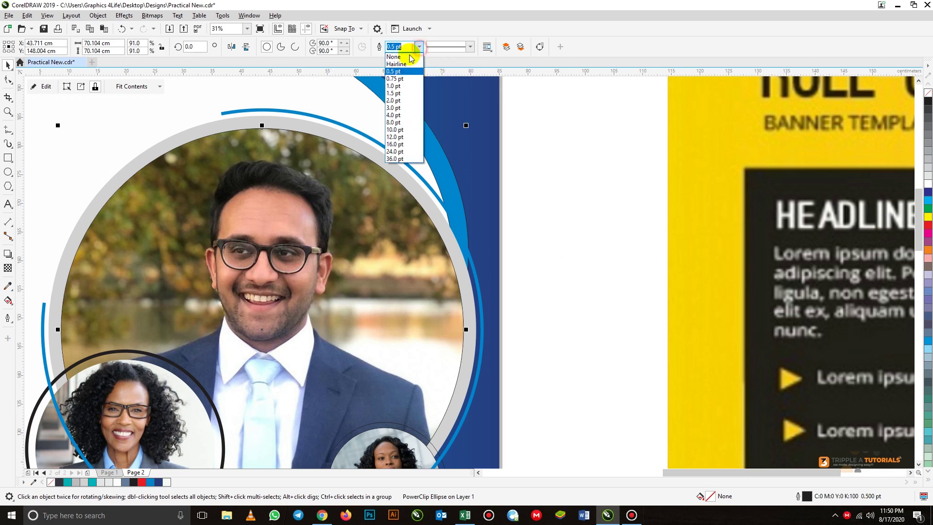
pyautogui.click(403, 60)
pyautogui.scroll(-2, 410, 145)
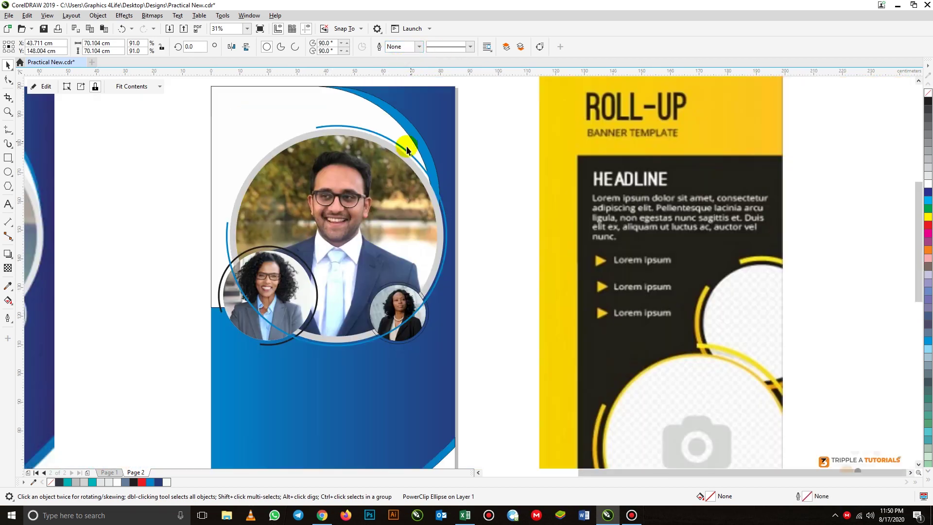
pyautogui.click(498, 222)
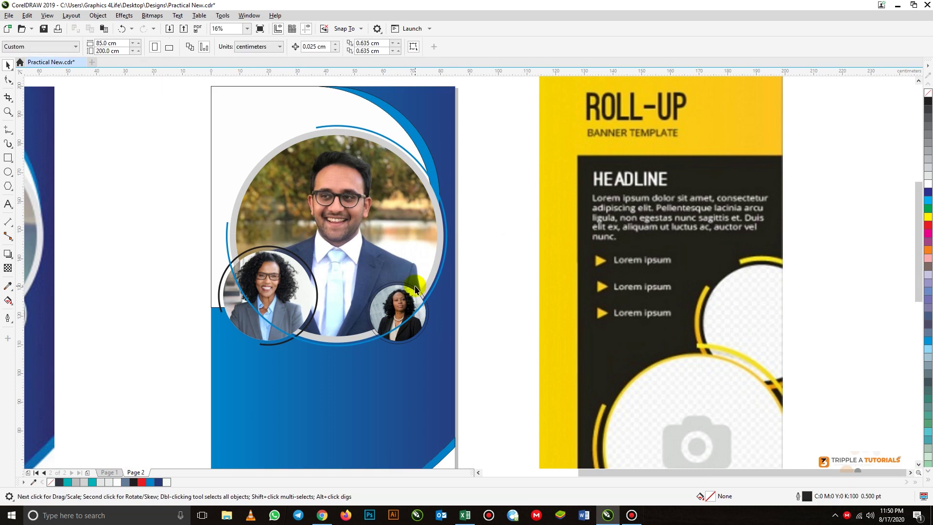
# Set the outline width of the outer circle around the small lower-right photo to 16 pt.
pyautogui.click(295, 365)
pyautogui.scroll(2, 295, 365)
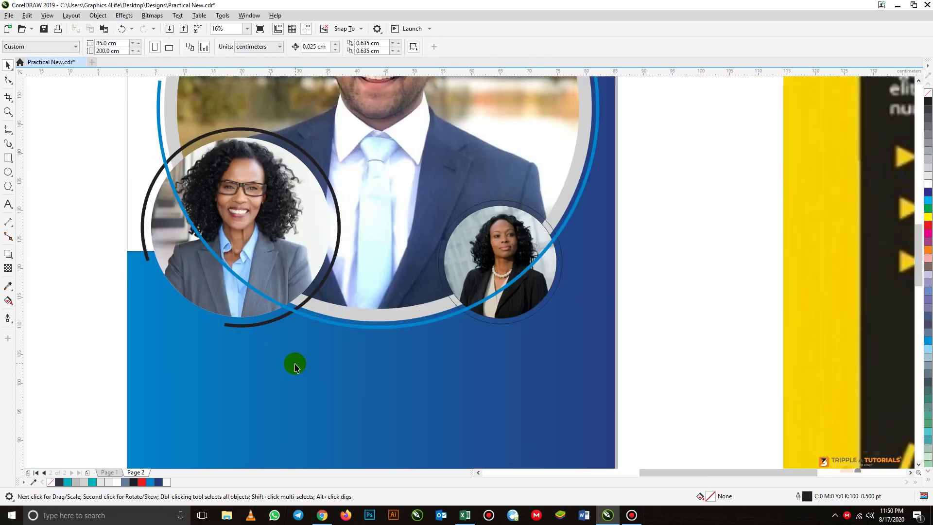
pyautogui.click(525, 322)
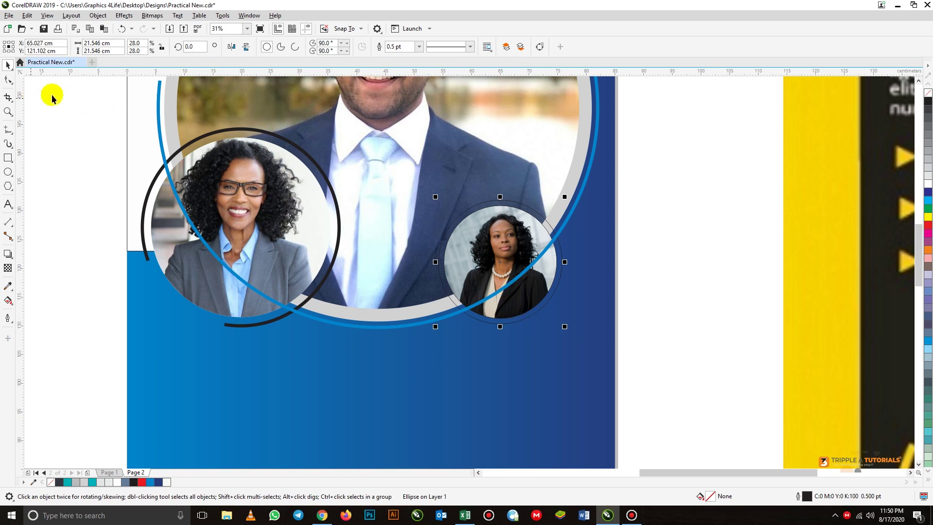
pyautogui.click(420, 47)
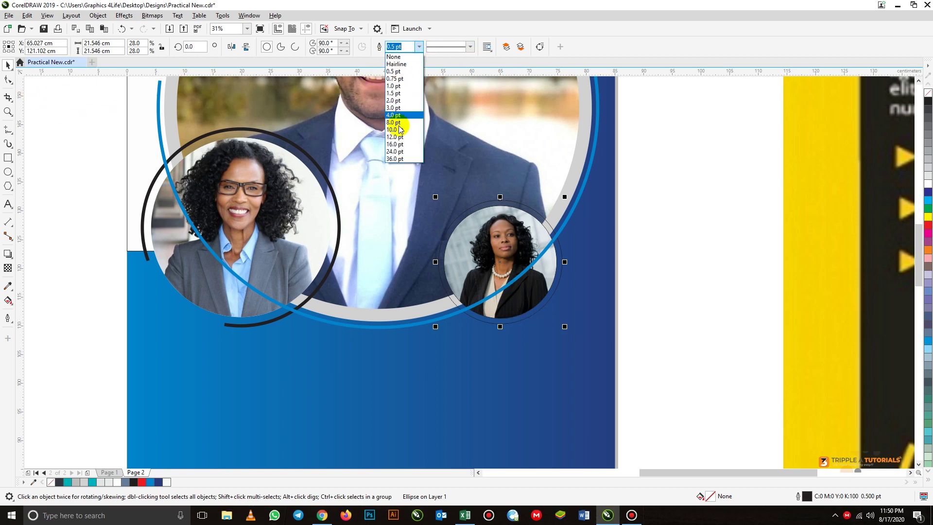
pyautogui.click(395, 145)
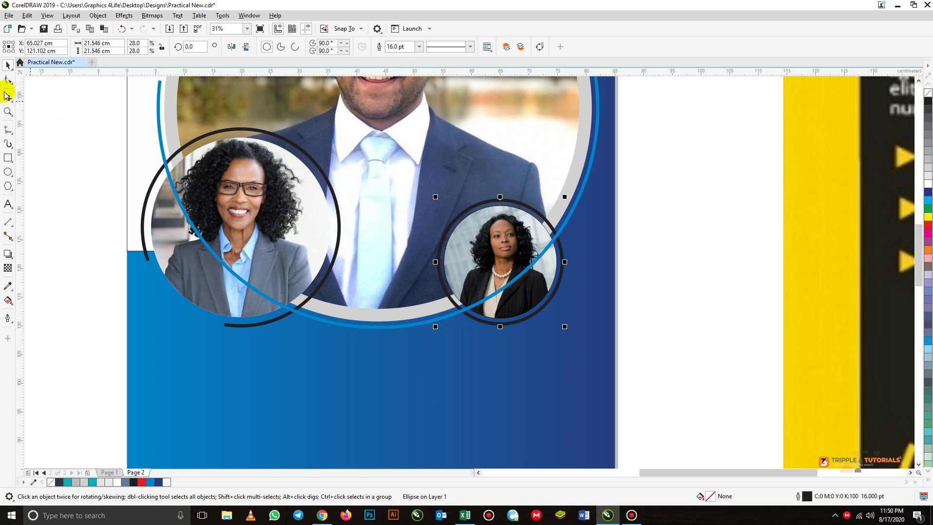
# Turn the outer circle around the small lower-right photo into an open arc from about 331° to 275°.
pyautogui.click(7, 80)
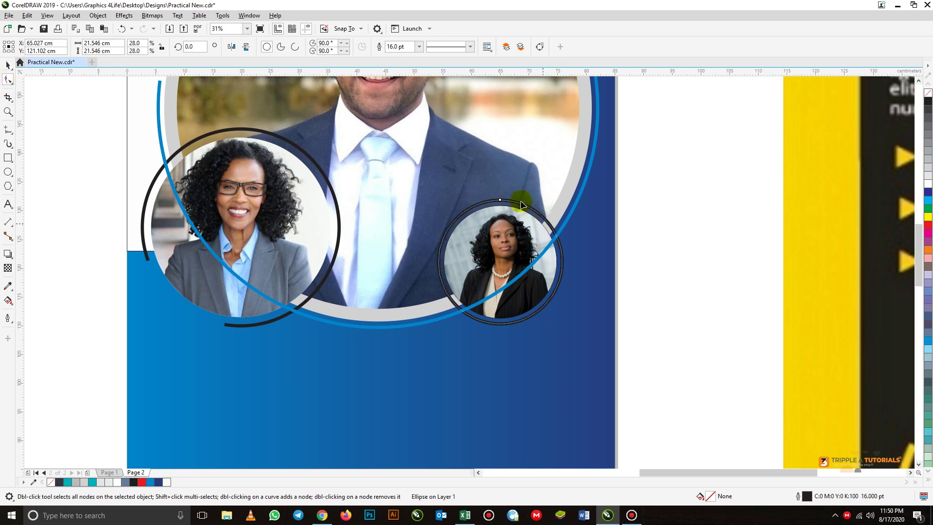
pyautogui.moveTo(508, 200); pyautogui.dragTo(561, 262)
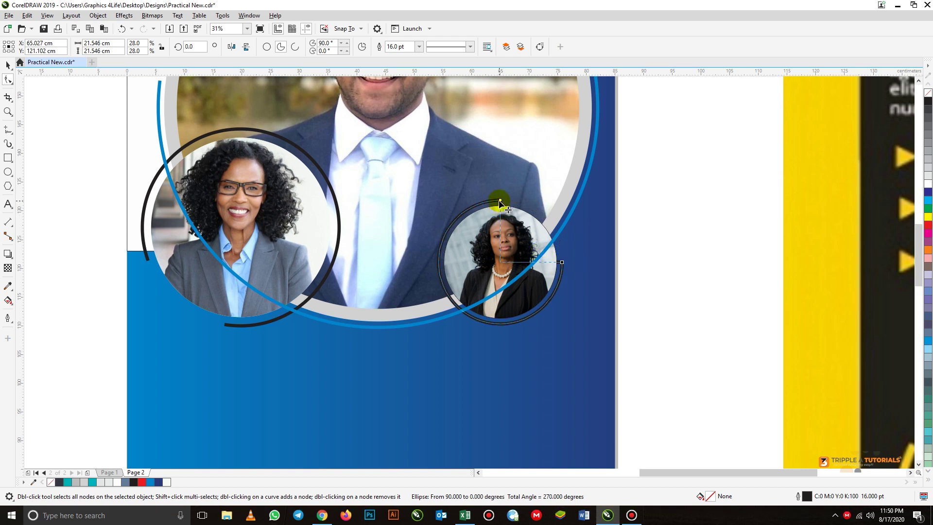
pyautogui.moveTo(501, 202); pyautogui.dragTo(478, 320)
pyautogui.moveTo(561, 263); pyautogui.dragTo(554, 292)
pyautogui.moveTo(463, 311); pyautogui.dragTo(505, 323)
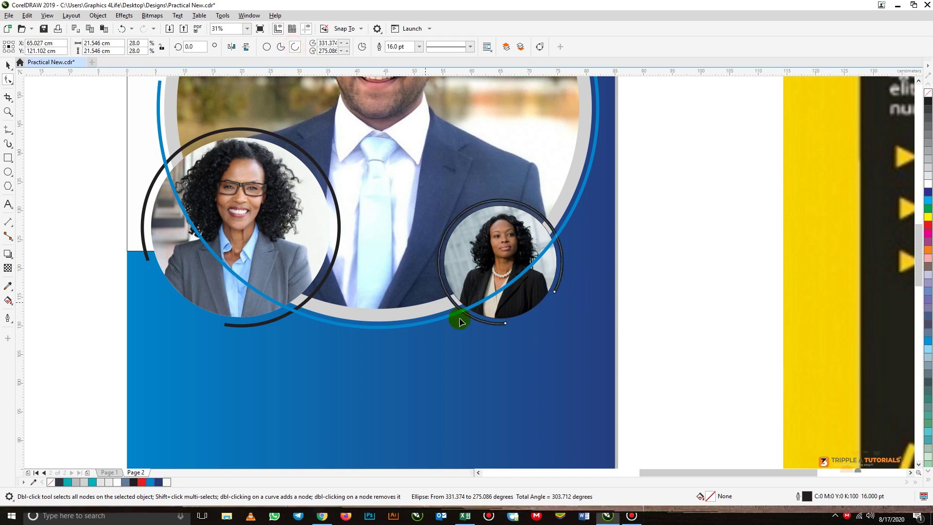
pyautogui.click(10, 67)
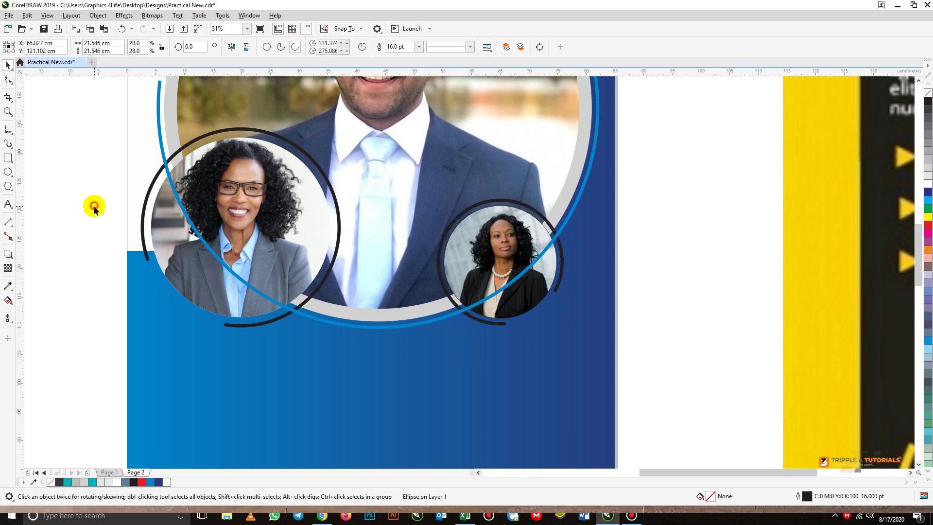
# Remove the 0.5 pt outline from the small lower-right circular photo and deselect it.
pyautogui.click(438, 247)
pyautogui.click(490, 243)
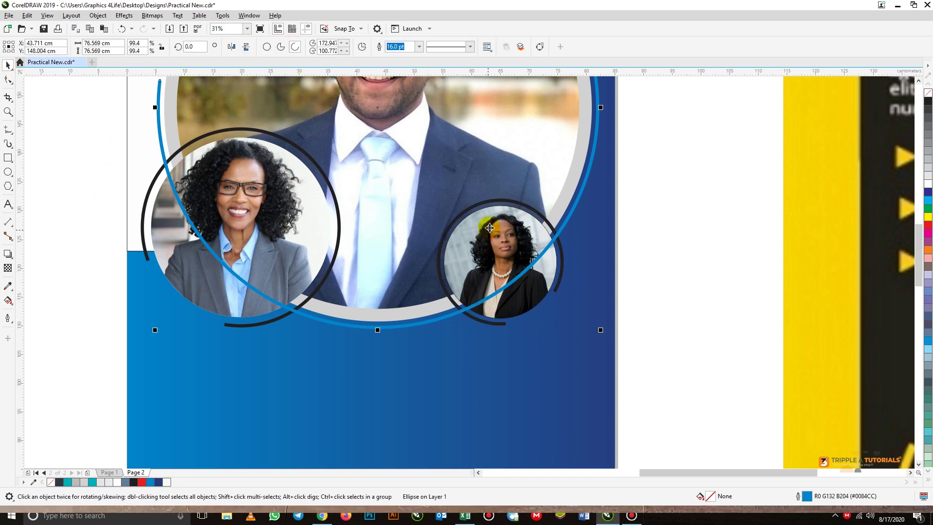
pyautogui.click(680, 244)
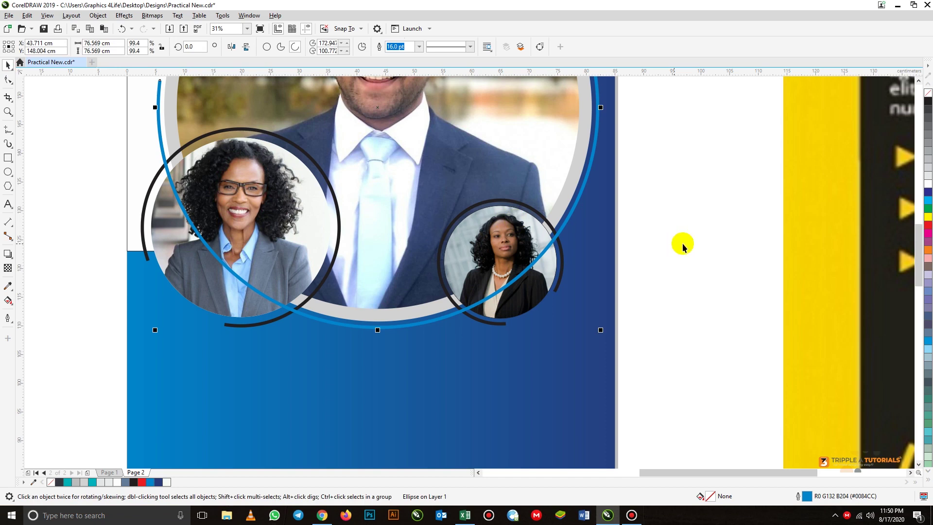
pyautogui.click(537, 307)
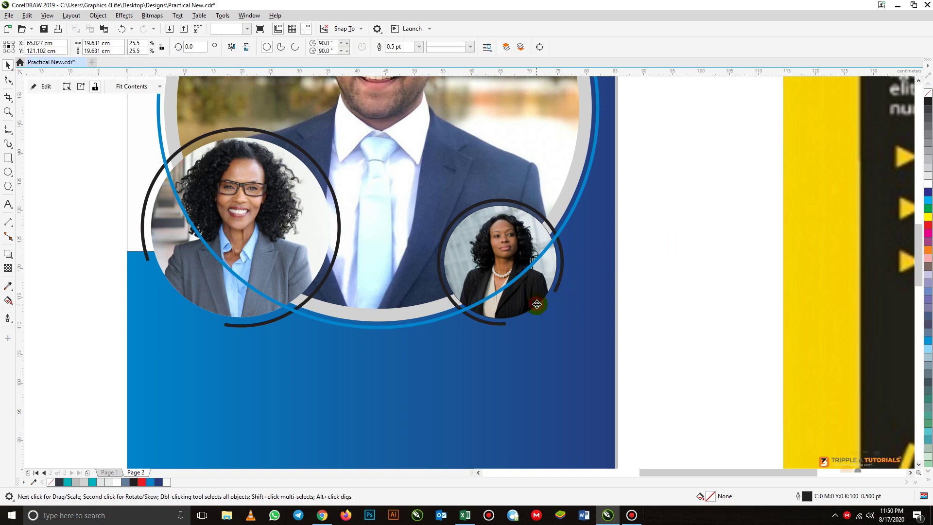
pyautogui.rightClick(922, 94)
pyautogui.click(663, 235)
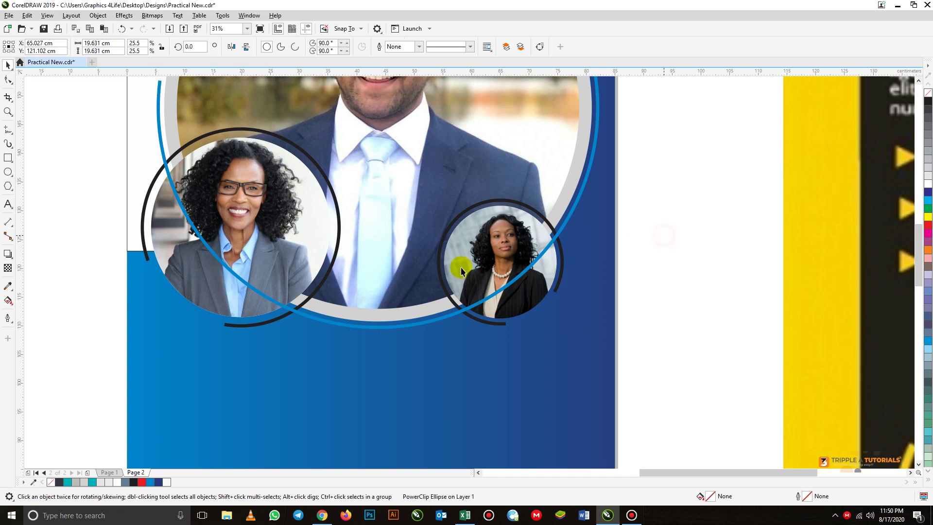
pyautogui.scroll(-2, 466, 262)
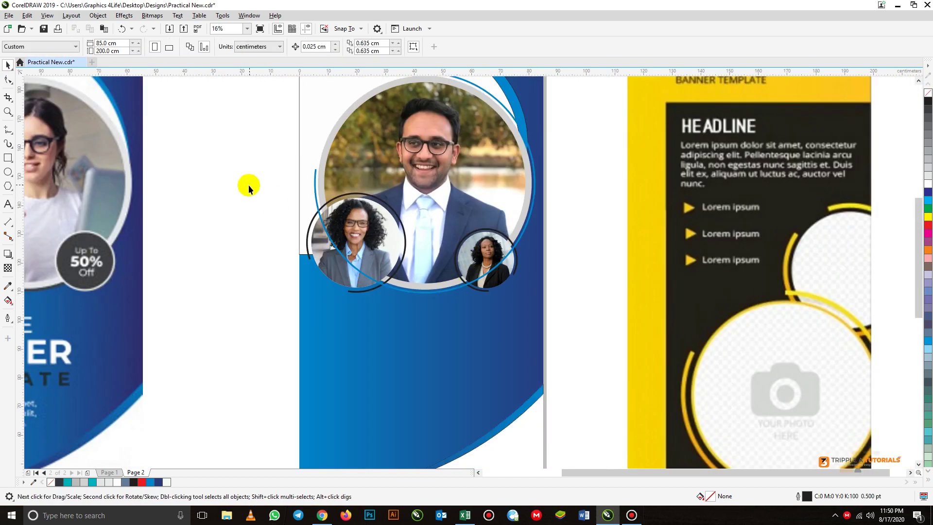
pyautogui.moveTo(244, 188); pyautogui.dragTo(525, 325)
pyautogui.moveTo(265, 186); pyautogui.dragTo(531, 321)
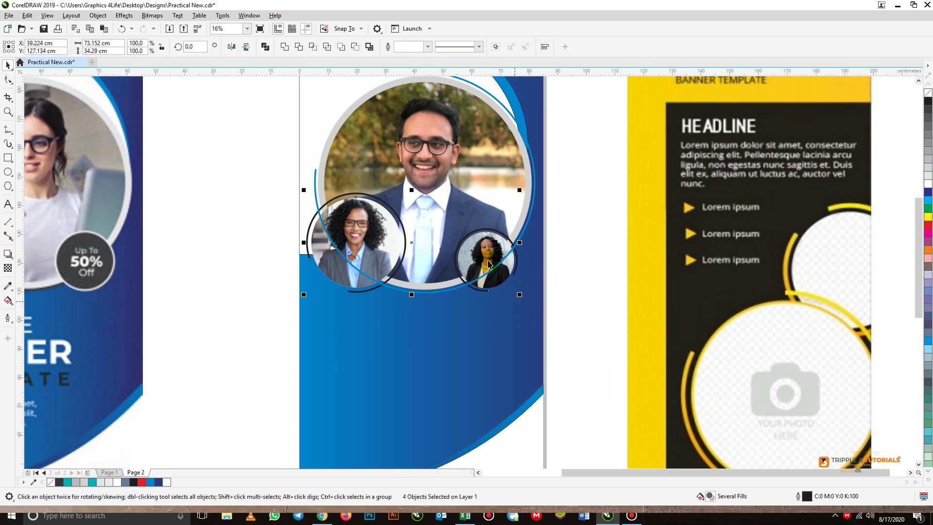
pyautogui.rightClick(478, 260)
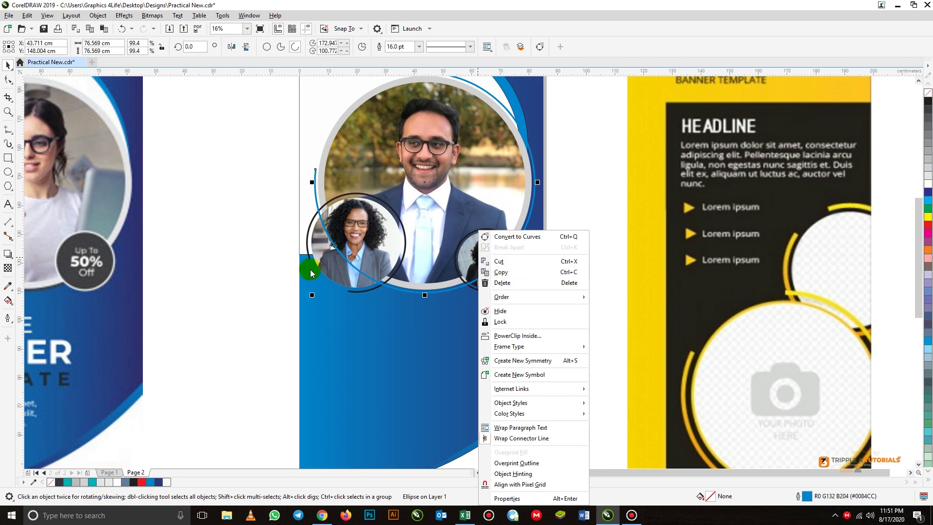
pyautogui.click(269, 255)
pyautogui.click(278, 217)
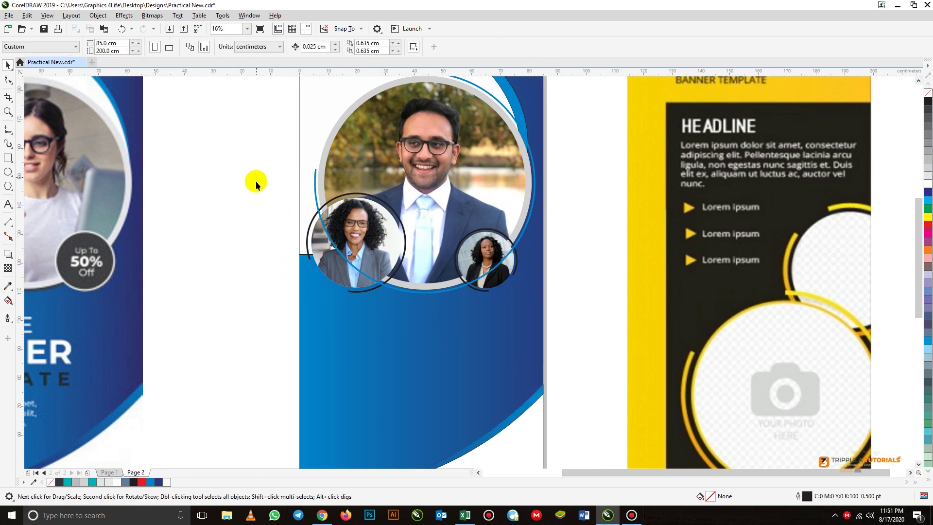
# Bring the two small circular photos and their dark arcs to the front of the page.
pyautogui.moveTo(256, 182); pyautogui.dragTo(513, 355)
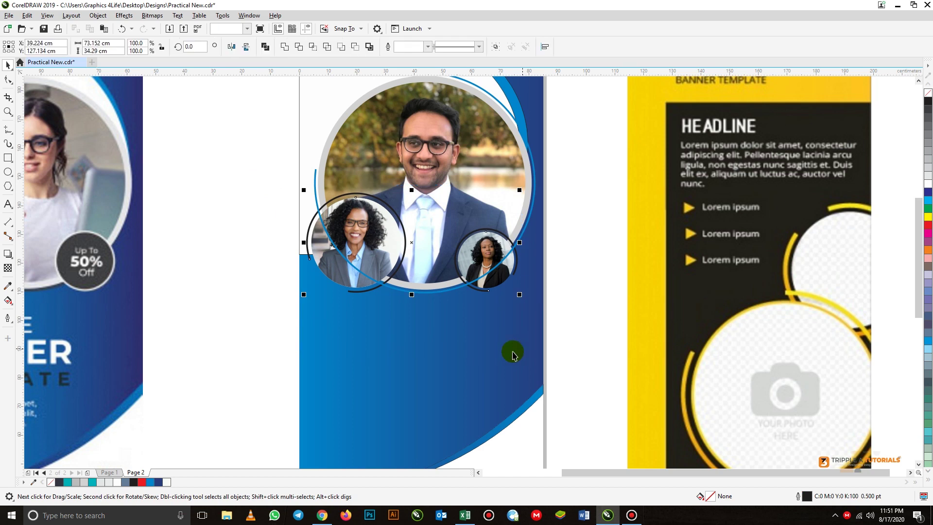
pyautogui.rightClick(337, 279)
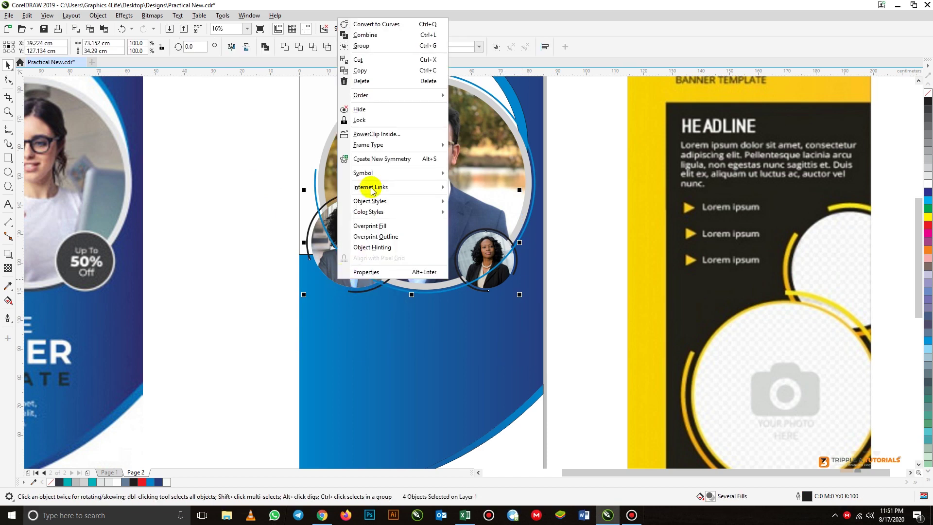
pyautogui.moveTo(377, 95)
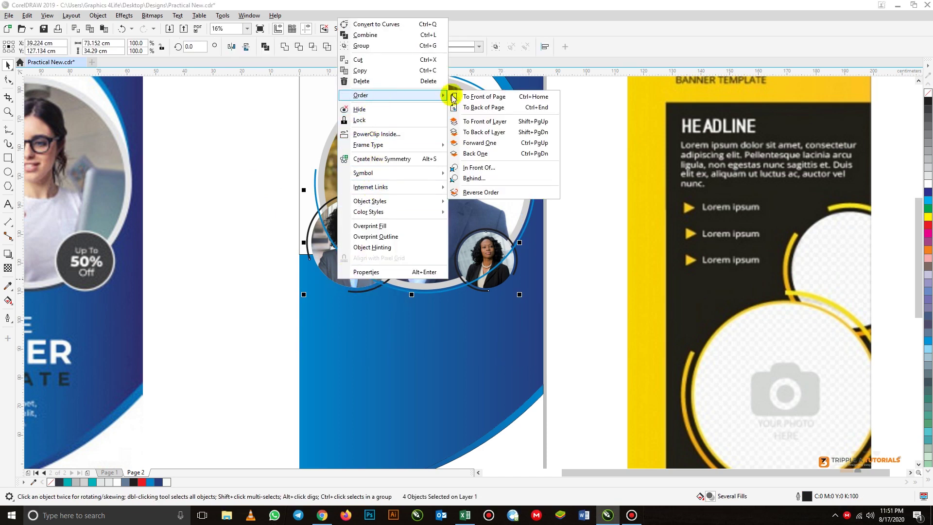
pyautogui.click(454, 97)
pyautogui.click(577, 252)
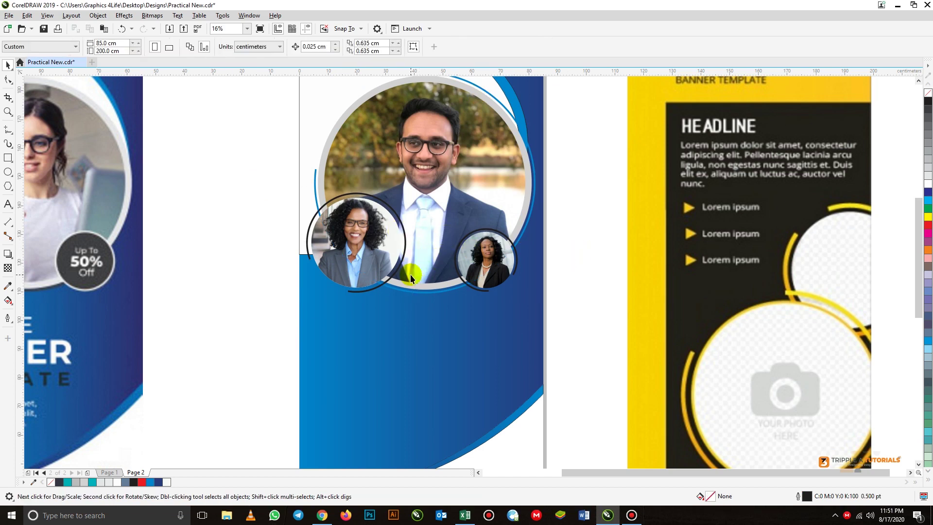
# Fill the grey ring around the main circular photo with dark blue #283A7C.
pyautogui.scroll(-2, 387, 274)
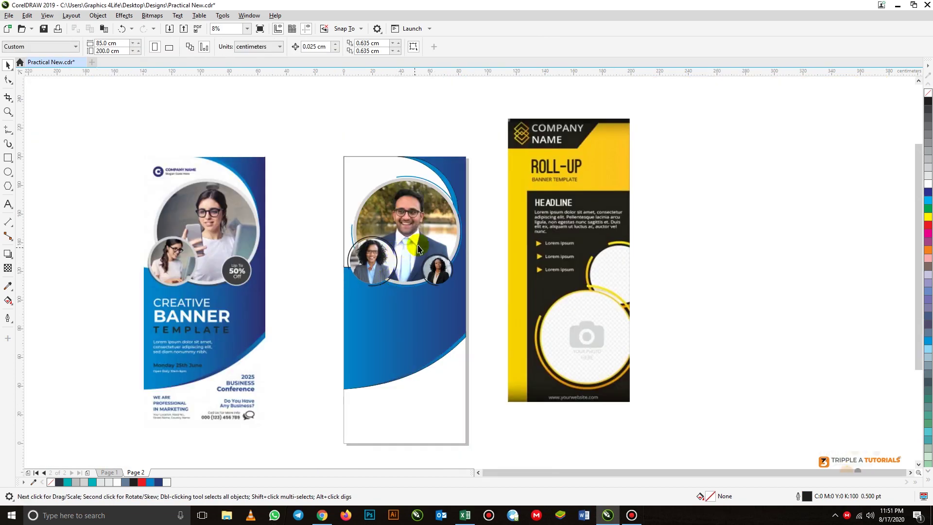
pyautogui.scroll(2, 419, 248)
pyautogui.click(354, 124)
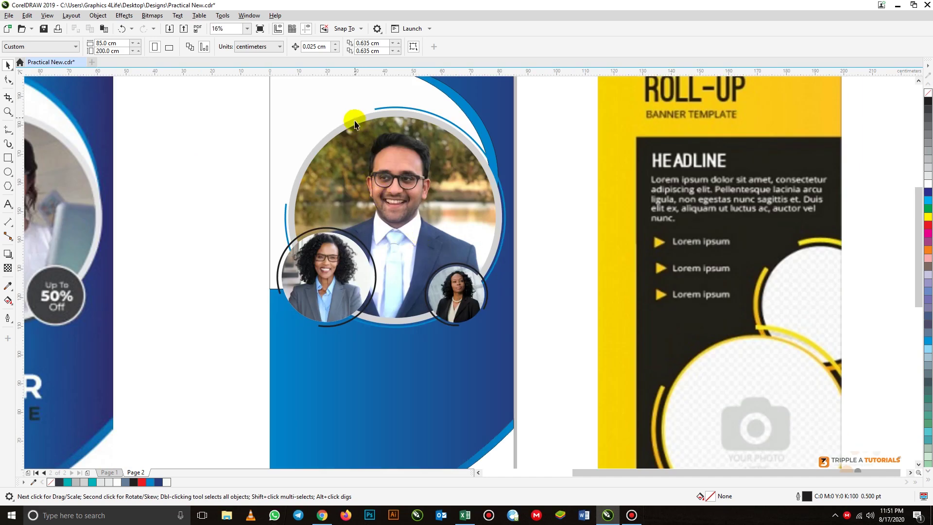
pyautogui.click(357, 121)
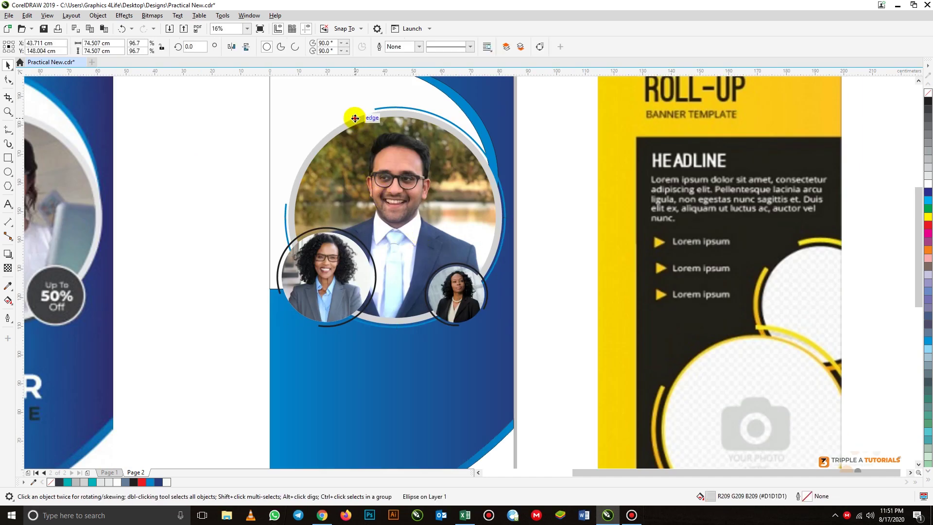
pyautogui.moveTo(355, 119); pyautogui.dragTo(346, 119)
pyautogui.hotkey('ctrl', 'z')
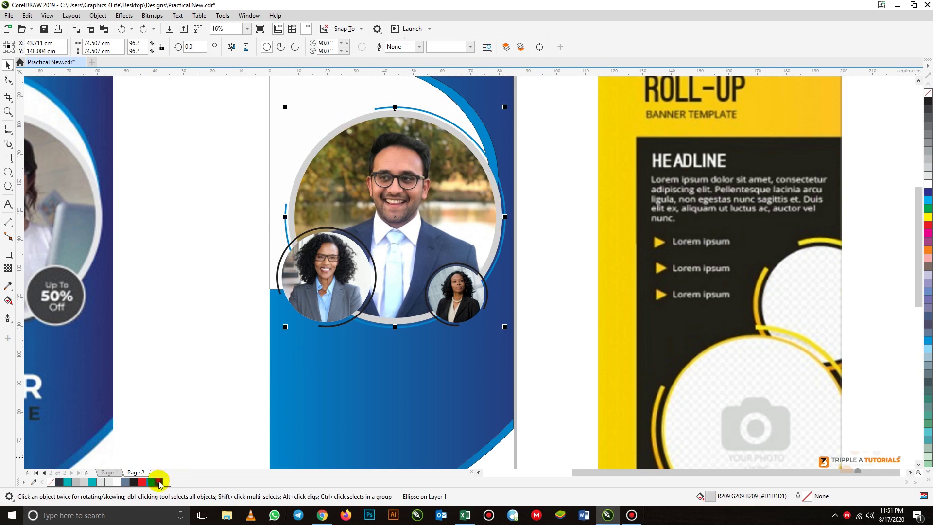
pyautogui.click(158, 481)
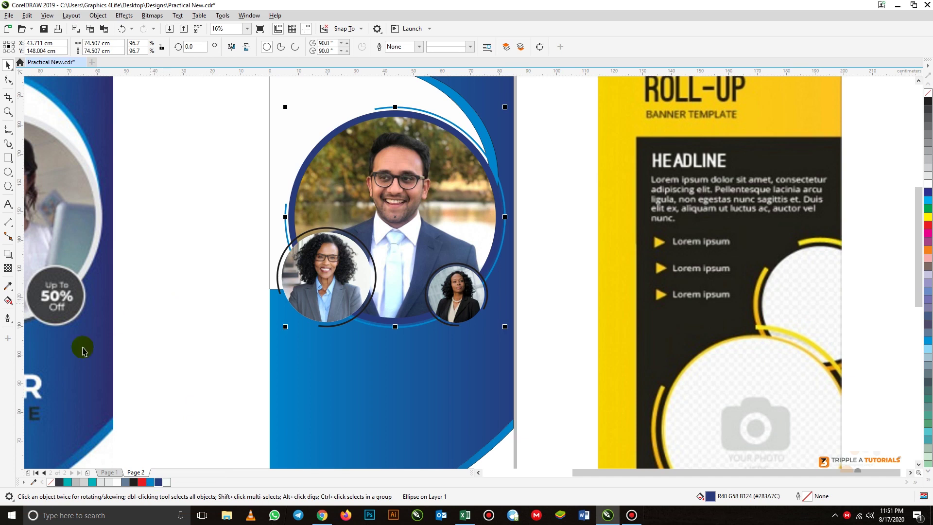
# Apply a uniform transparency of 14 to the ring around the main circular photo and deselect it.
pyautogui.click(7, 267)
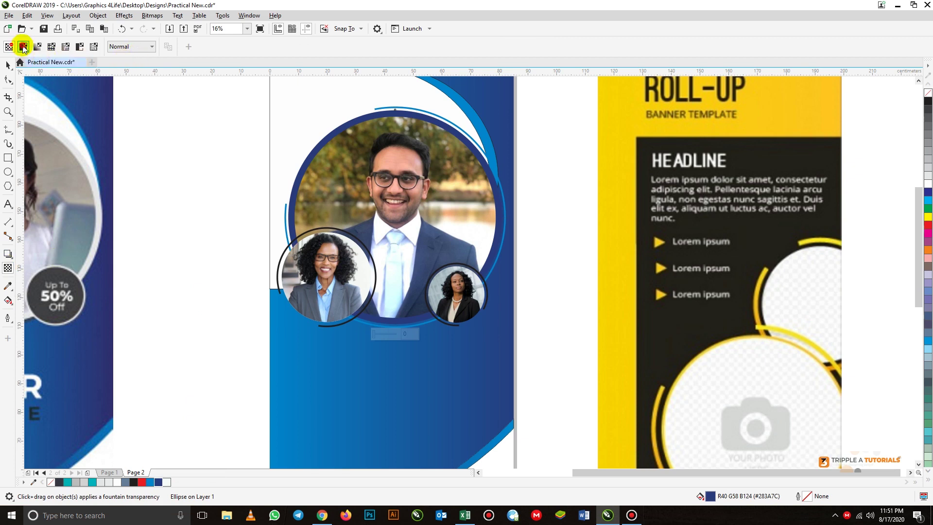
pyautogui.click(23, 47)
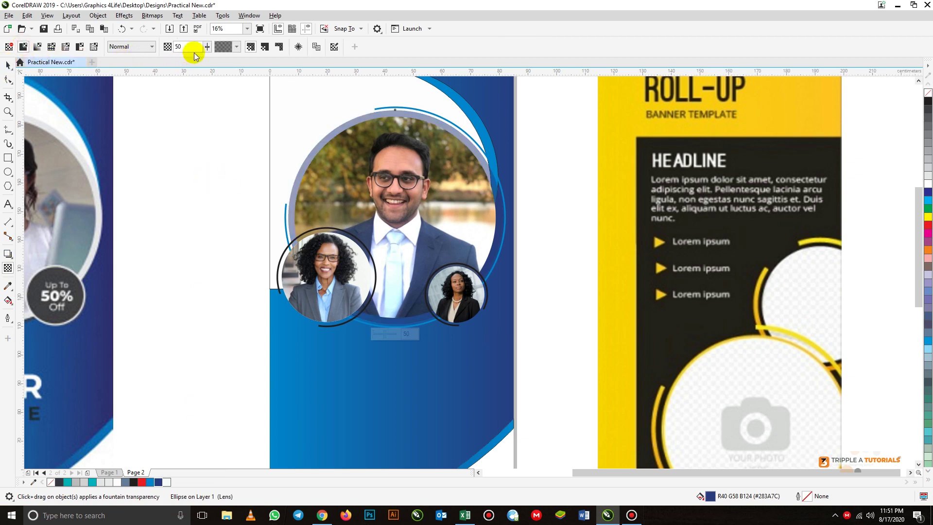
pyautogui.click(207, 48)
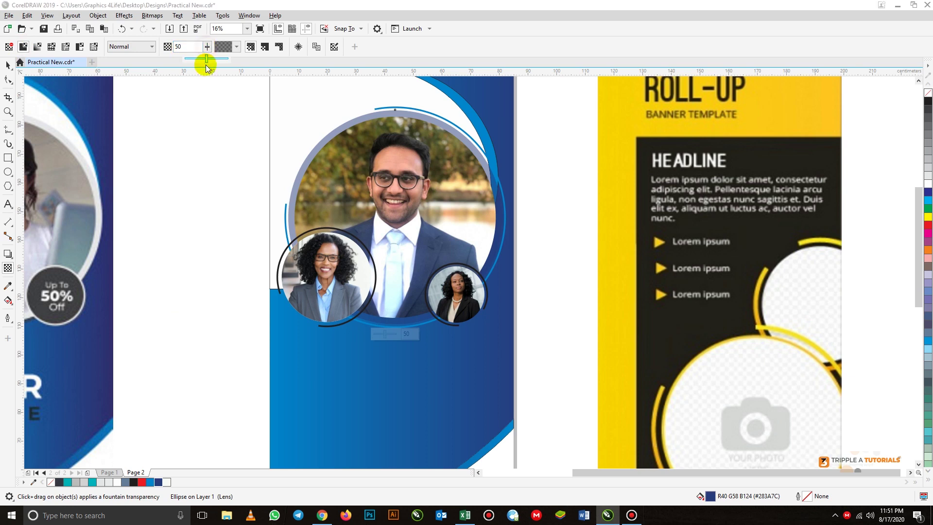
pyautogui.moveTo(216, 62); pyautogui.dragTo(194, 63)
pyautogui.click(207, 47)
pyautogui.click(207, 50)
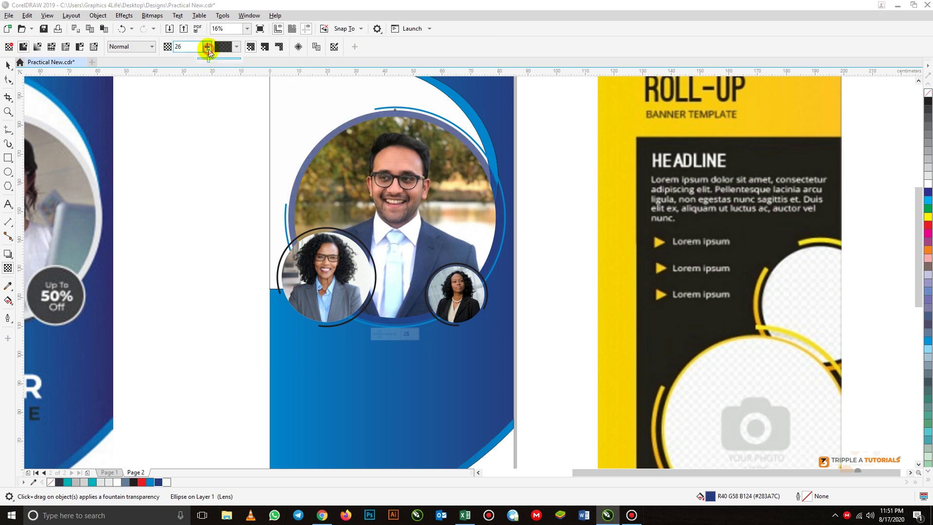
pyautogui.moveTo(211, 61); pyautogui.dragTo(211, 60)
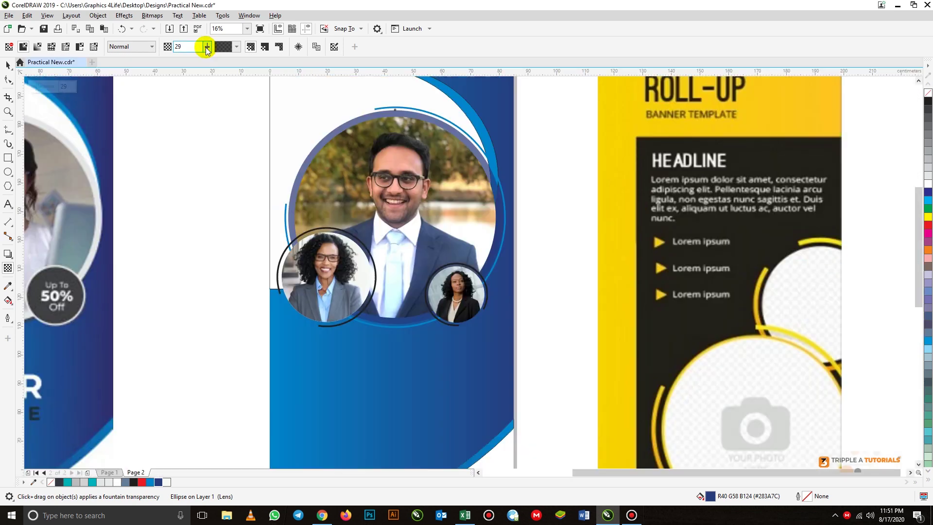
pyautogui.click(206, 48)
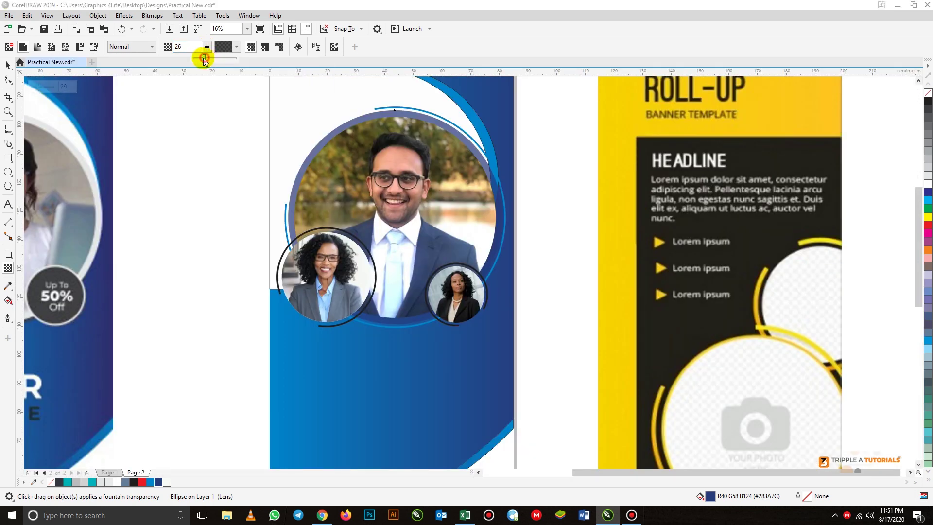
pyautogui.moveTo(199, 60); pyautogui.dragTo(199, 60)
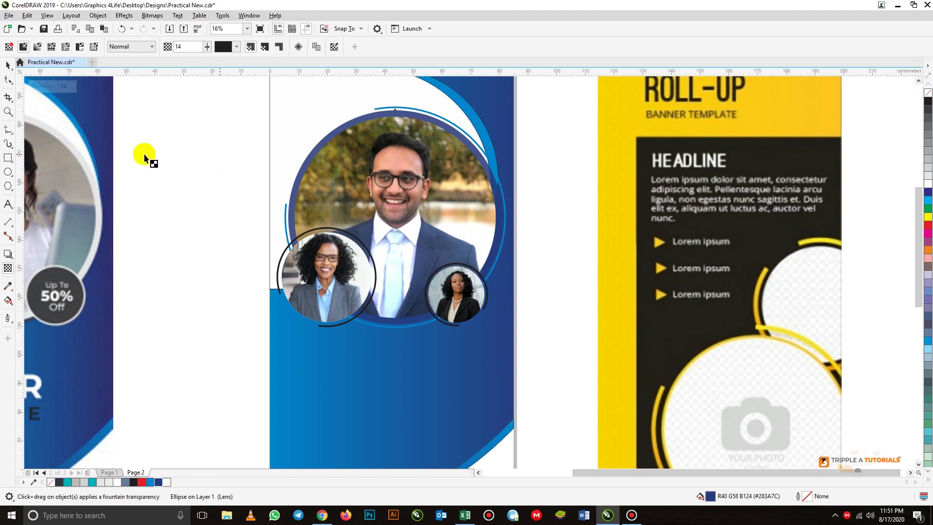
pyautogui.click(8, 64)
pyautogui.click(259, 187)
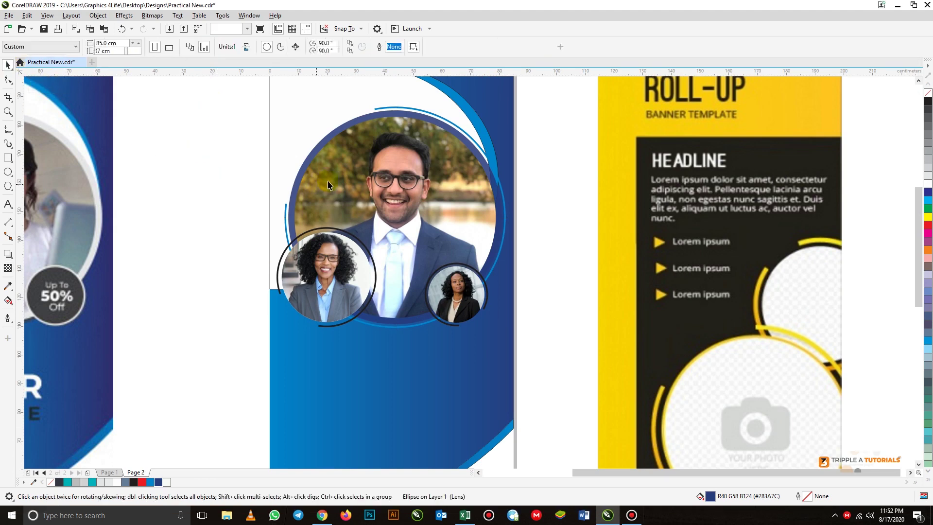
# Fill the ring around the main circular photo with lighter blue #0084CC.
pyautogui.scroll(-1, 345, 188)
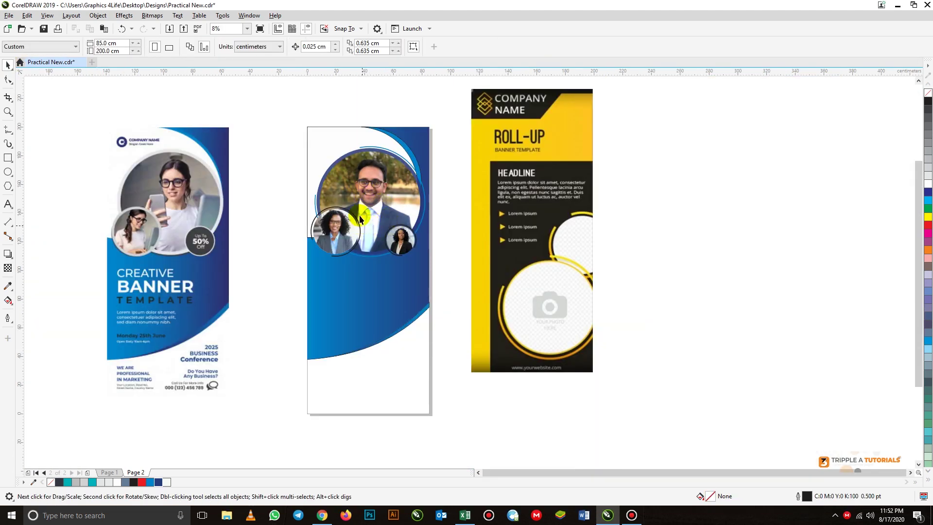
pyautogui.scroll(1, 351, 145)
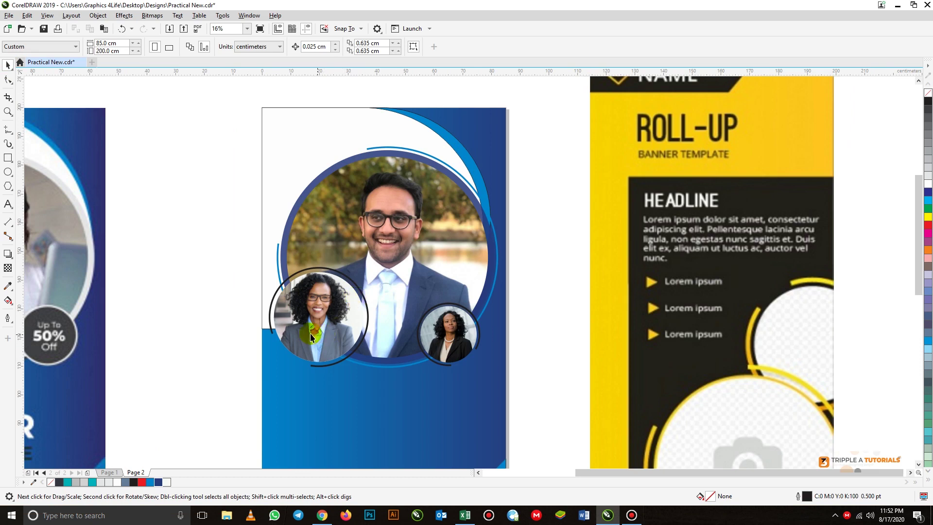
pyautogui.click(308, 193)
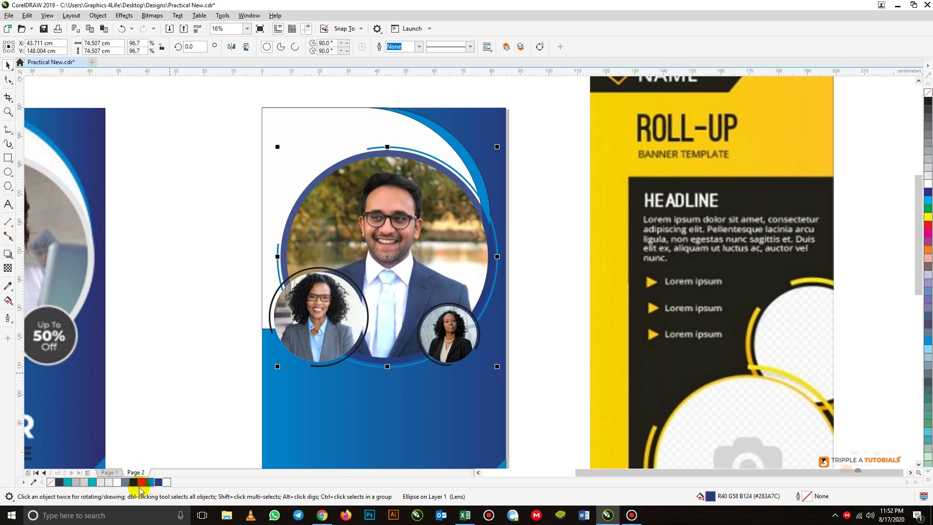
pyautogui.click(149, 482)
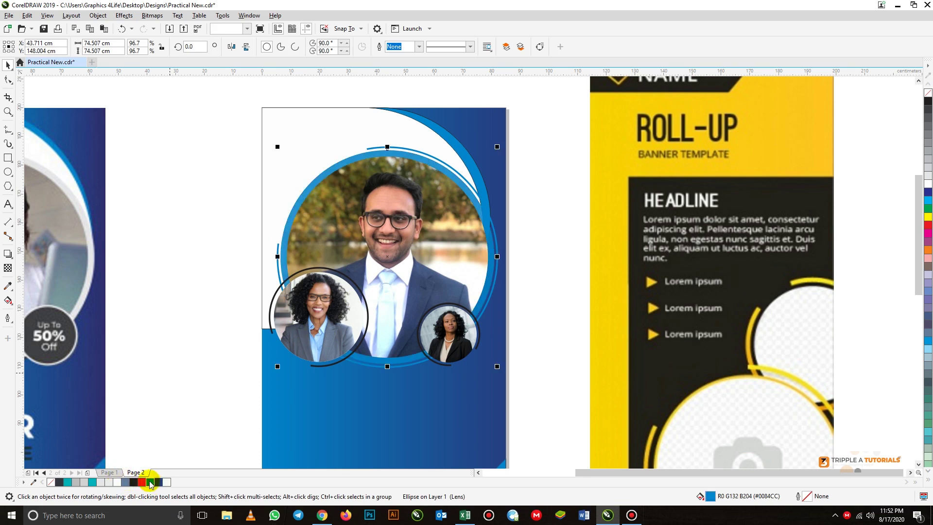
# Set the transparency of the ring around the main circular photo to 38 and deselect it.
pyautogui.click(8, 267)
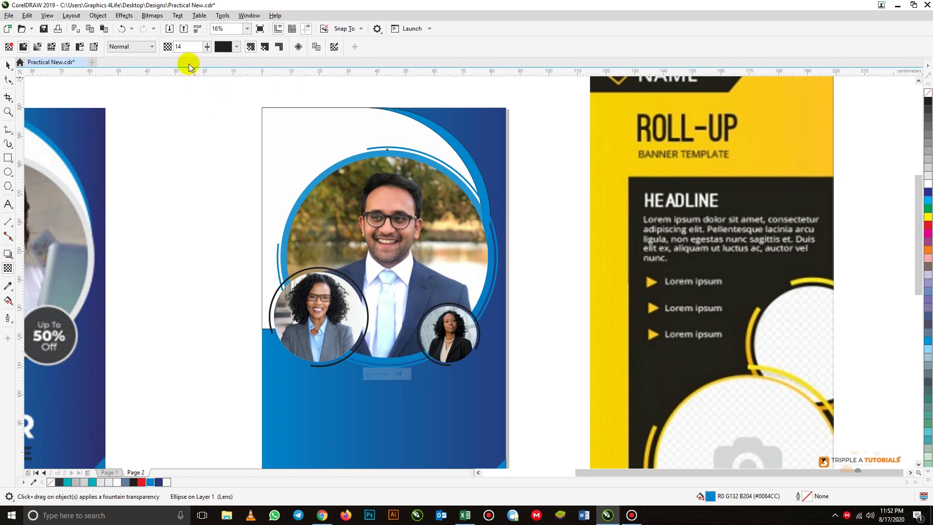
pyautogui.moveTo(207, 47); pyautogui.dragTo(207, 56)
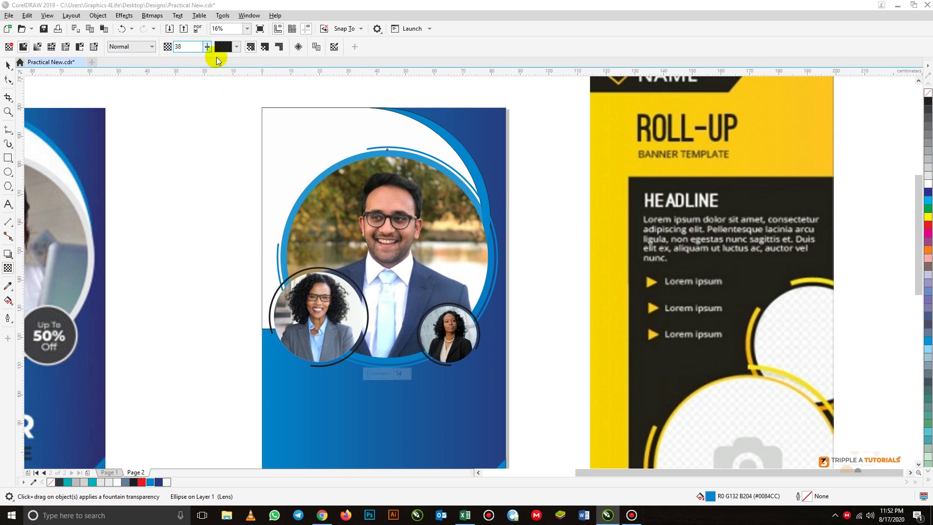
pyautogui.press('Return')
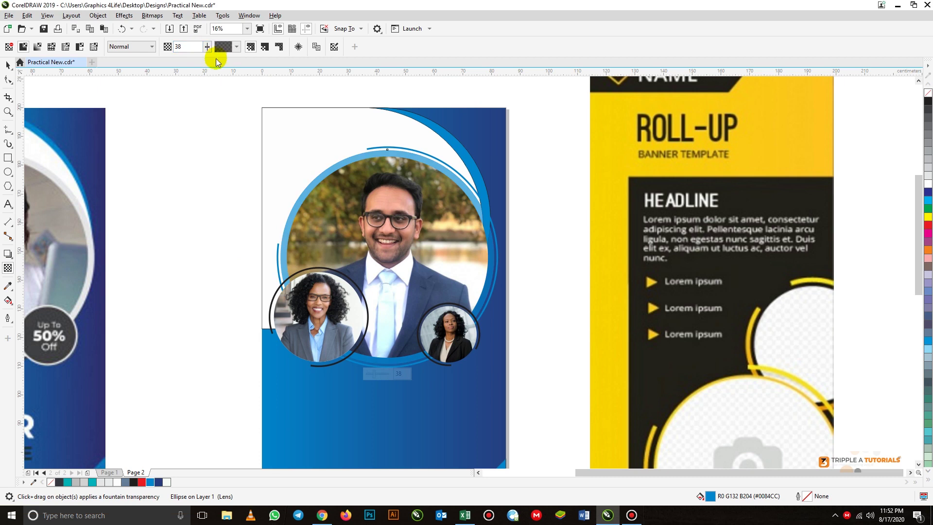
pyautogui.click(8, 64)
pyautogui.click(150, 162)
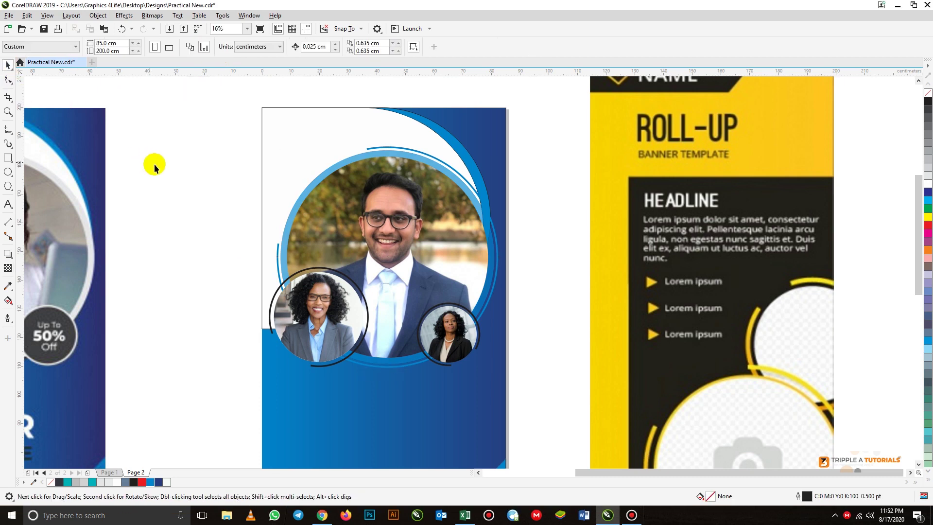
# Try to send the three circular photos with their ring and arcs to the back of the page.
pyautogui.moveTo(206, 133); pyautogui.dragTo(538, 389)
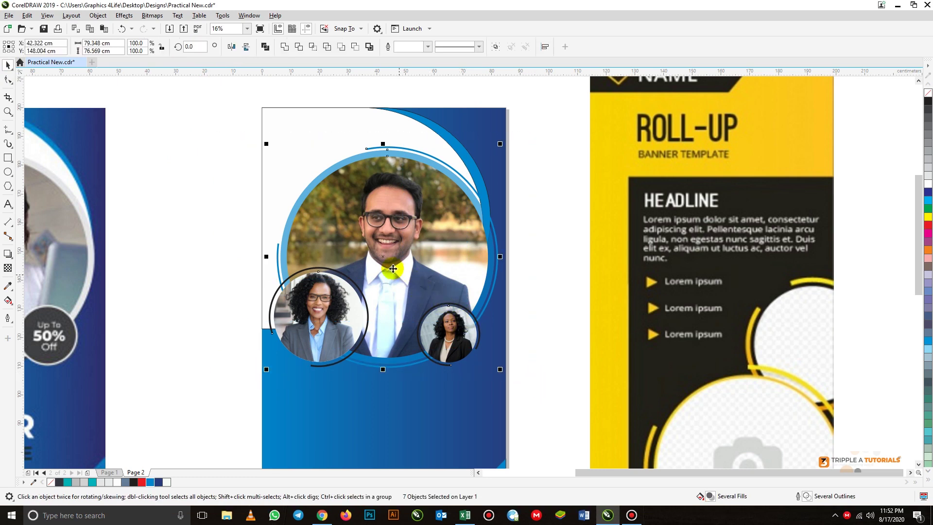
pyautogui.rightClick(383, 257)
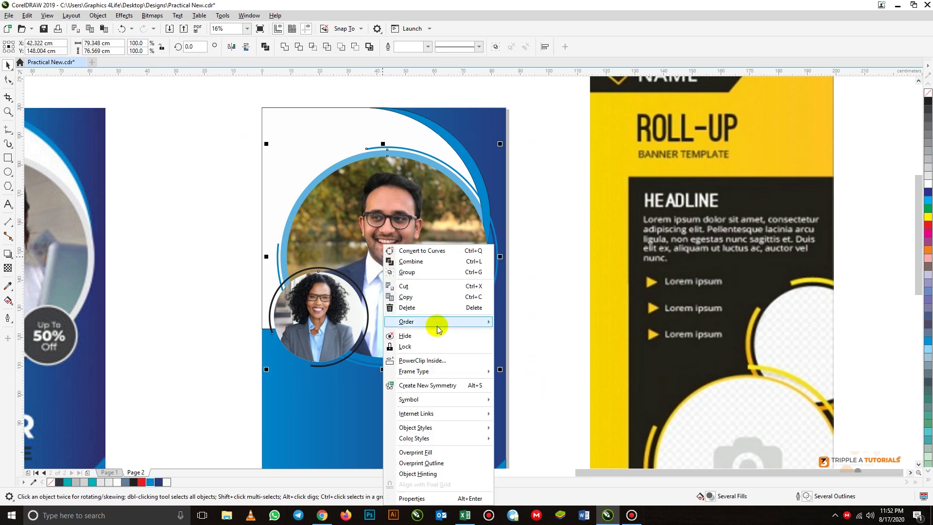
pyautogui.moveTo(439, 322)
pyautogui.click(548, 335)
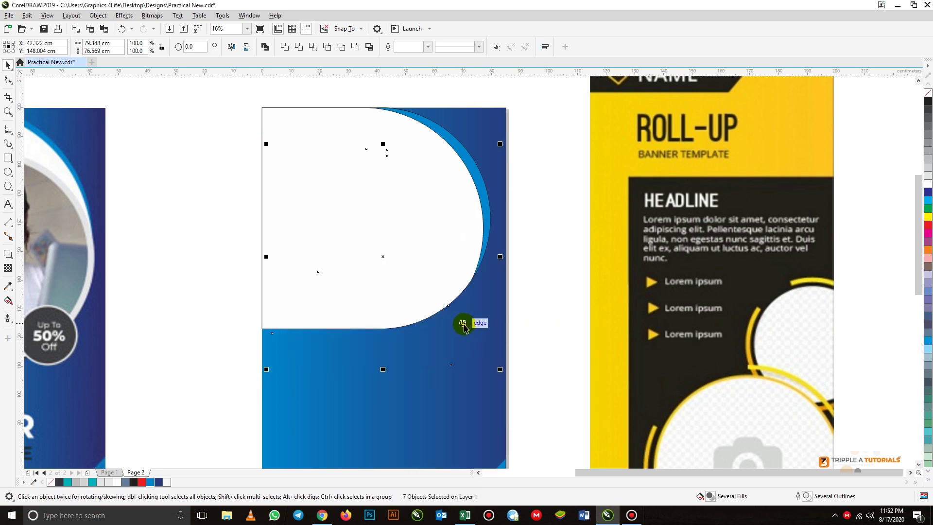
pyautogui.hotkey('ctrl', 'z')
pyautogui.click(553, 266)
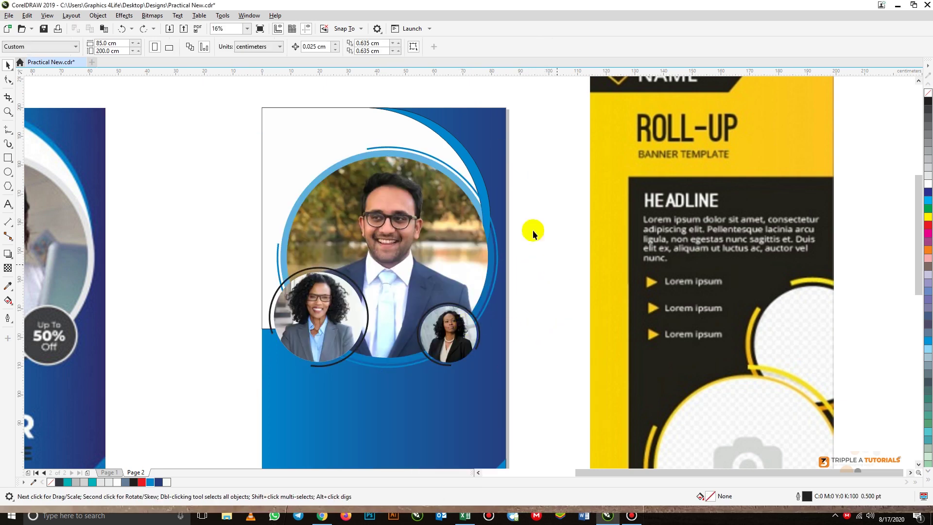
pyautogui.moveTo(558, 142); pyautogui.dragTo(226, 404)
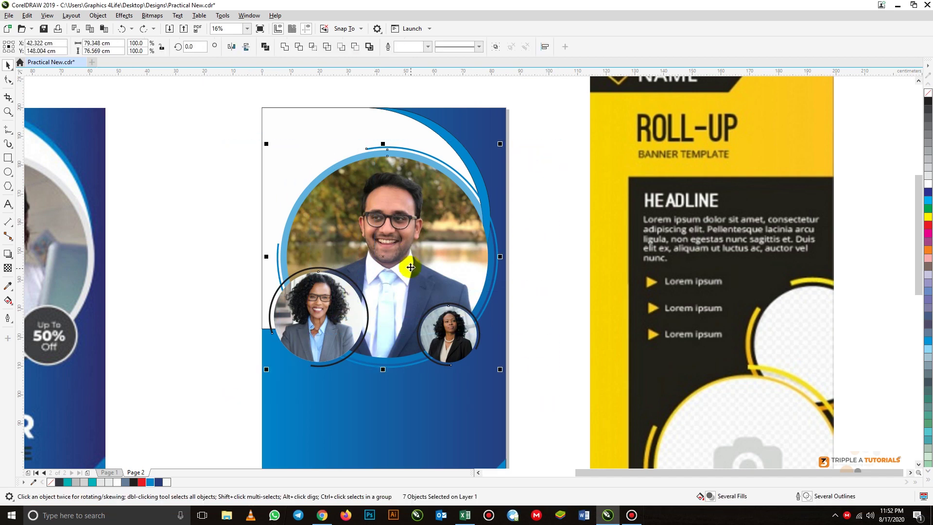
pyautogui.rightClick(384, 259)
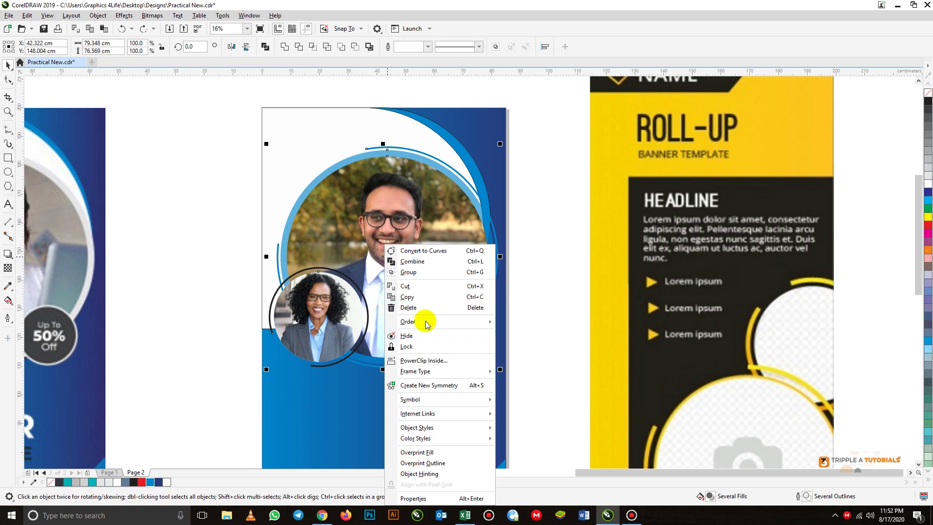
pyautogui.moveTo(427, 323)
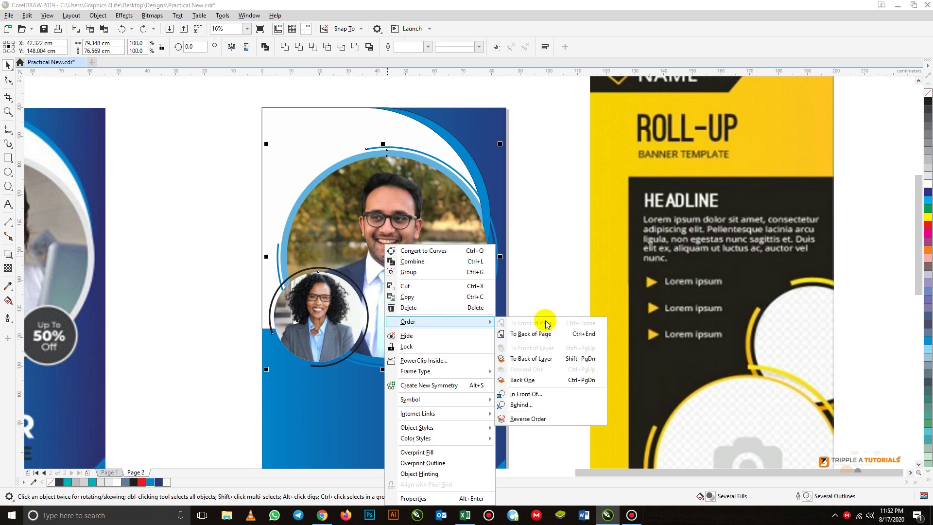
pyautogui.click(535, 266)
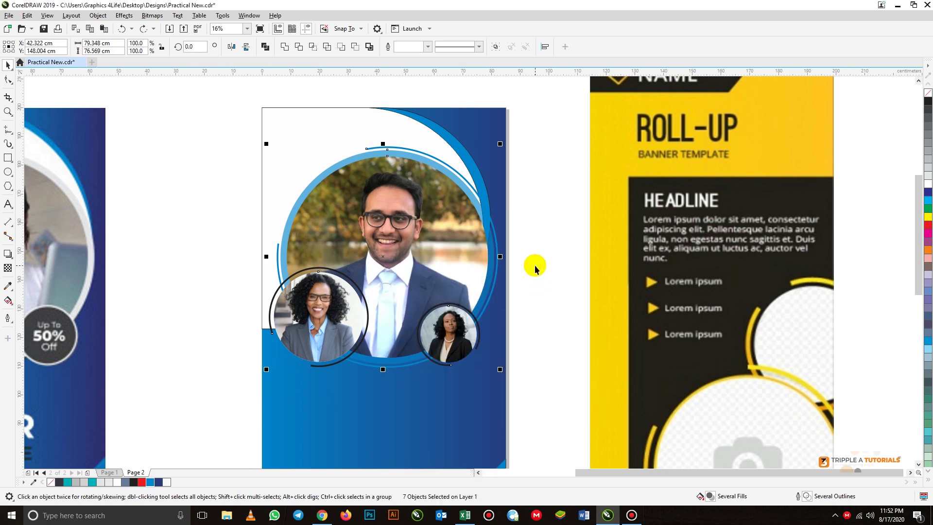
pyautogui.click(534, 264)
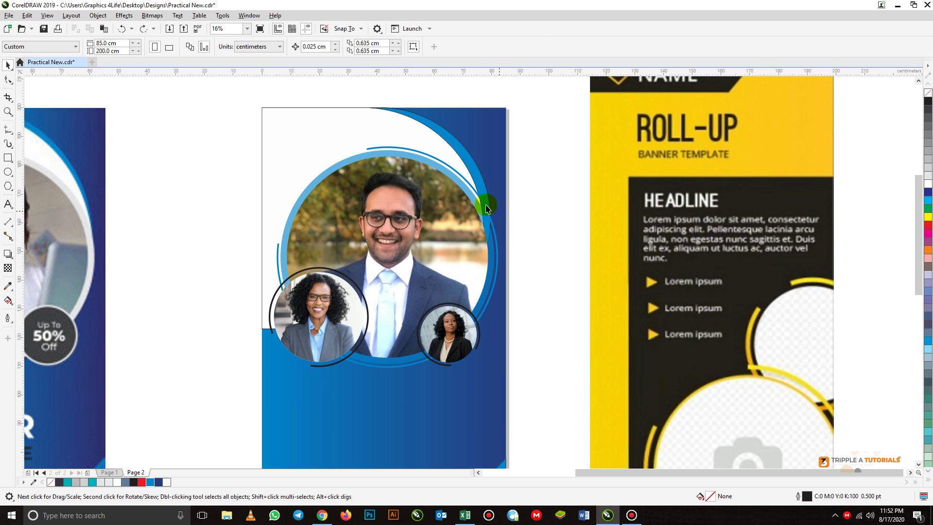
pyautogui.click(484, 142)
pyautogui.click(498, 124)
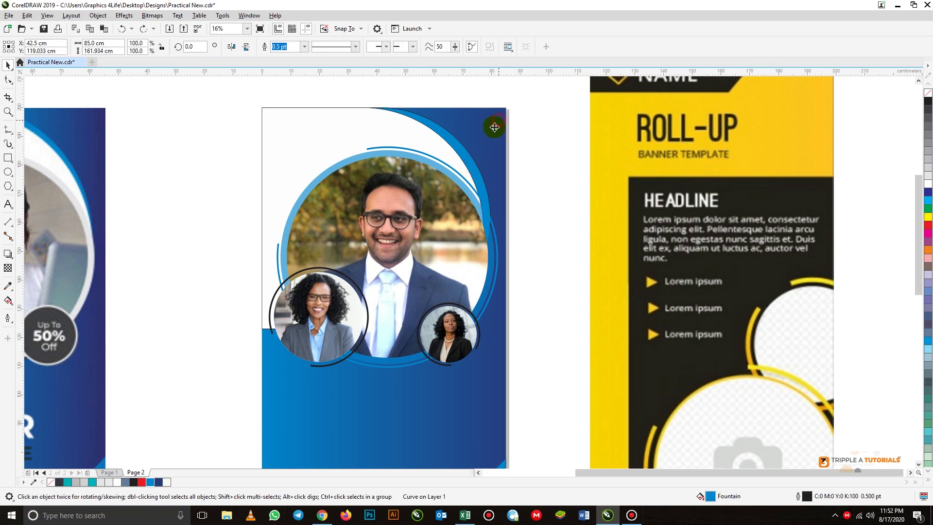
pyautogui.click(509, 334)
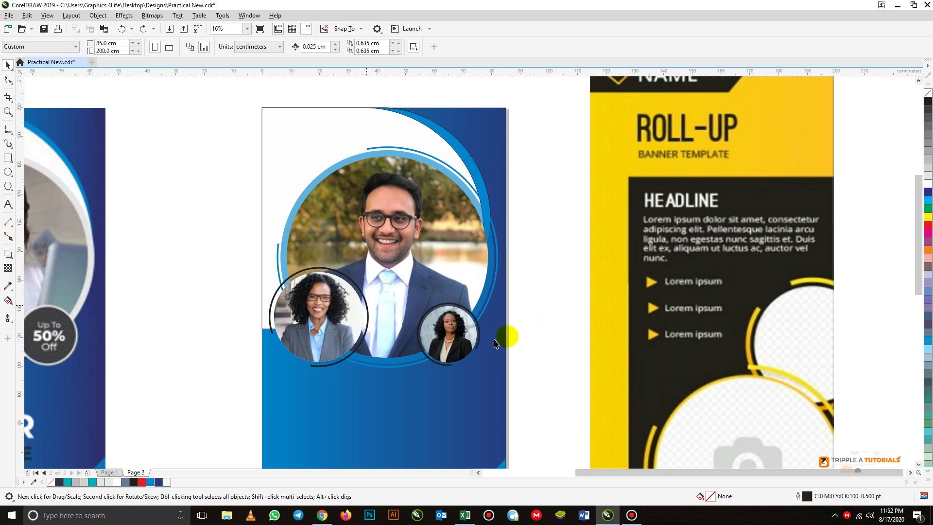
# Draw a black-filled circle about 0.97 cm wide and place it on the upper-left end of the arc around the left small photo.
pyautogui.click(8, 172)
pyautogui.scroll(5, 274, 354)
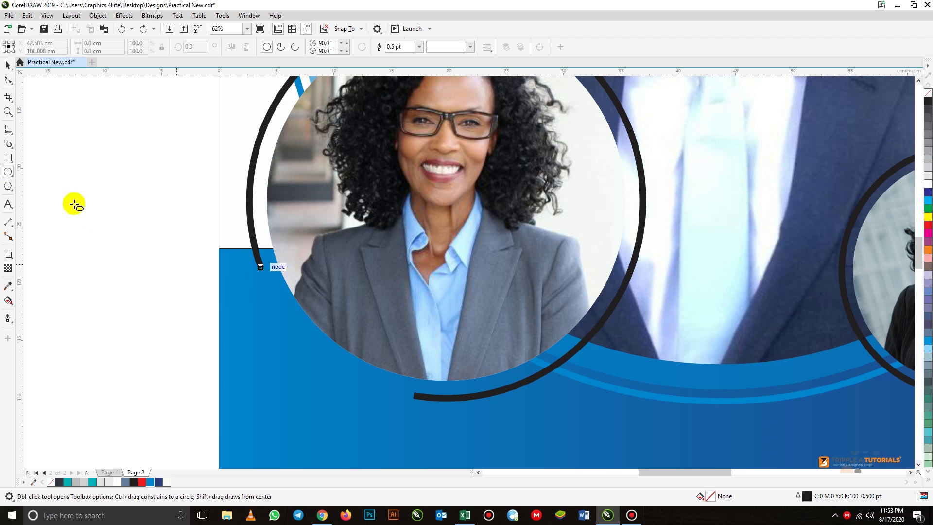
pyautogui.moveTo(240, 306); pyautogui.dragTo(251, 317)
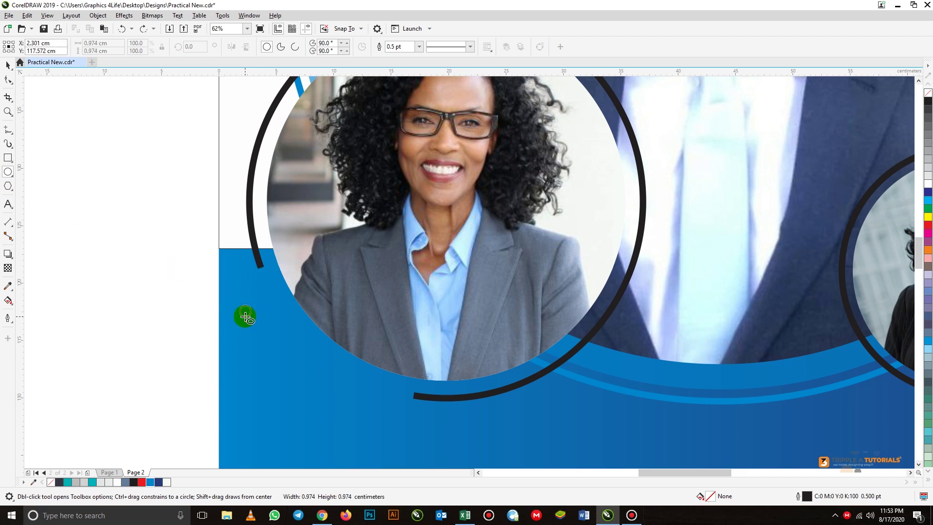
pyautogui.click(8, 65)
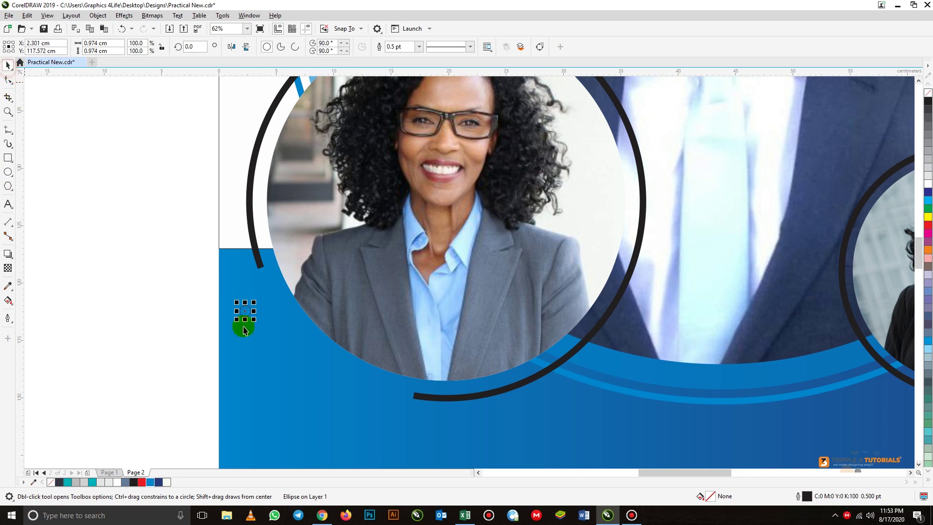
pyautogui.moveTo(256, 293); pyautogui.dragTo(259, 269)
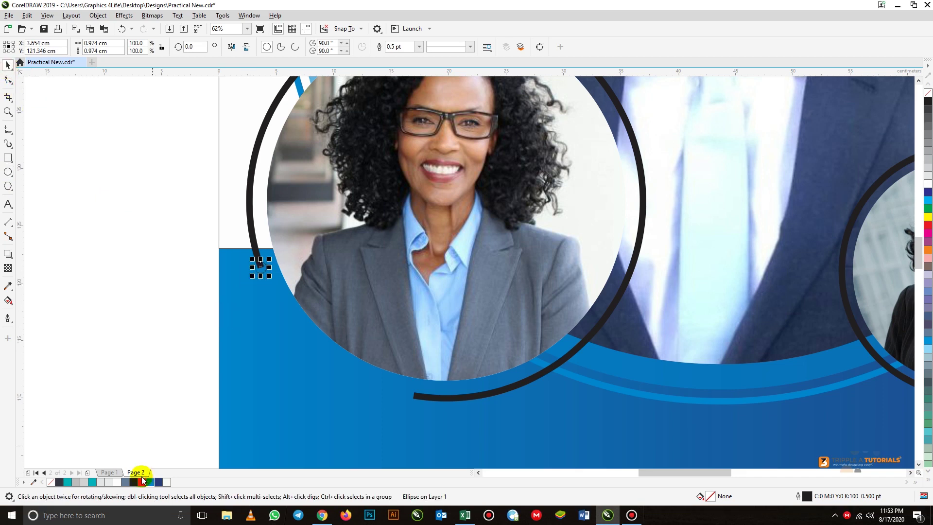
pyautogui.click(253, 278)
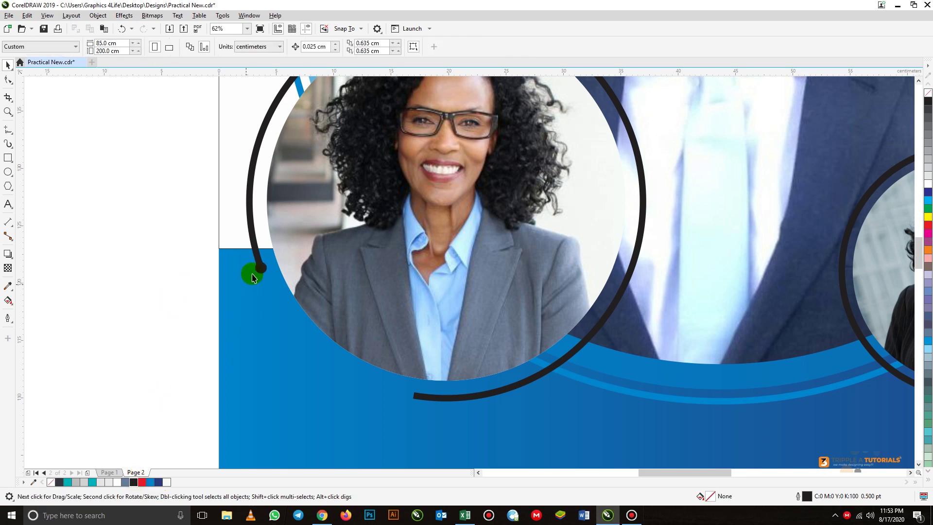
# Place a copy of the black dot on the lower end of the arc around the left small photo.
pyautogui.moveTo(259, 275); pyautogui.dragTo(414, 392)
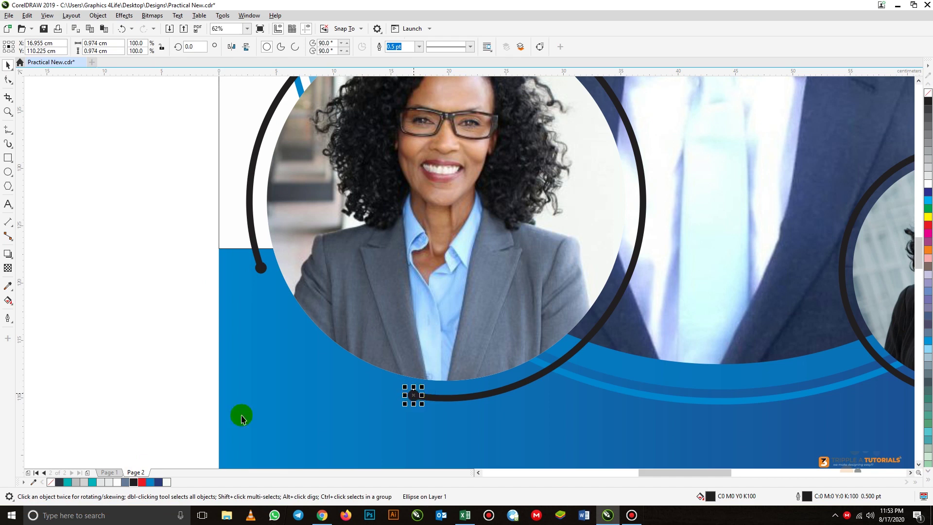
pyautogui.click(233, 329)
pyautogui.scroll(-2, 235, 332)
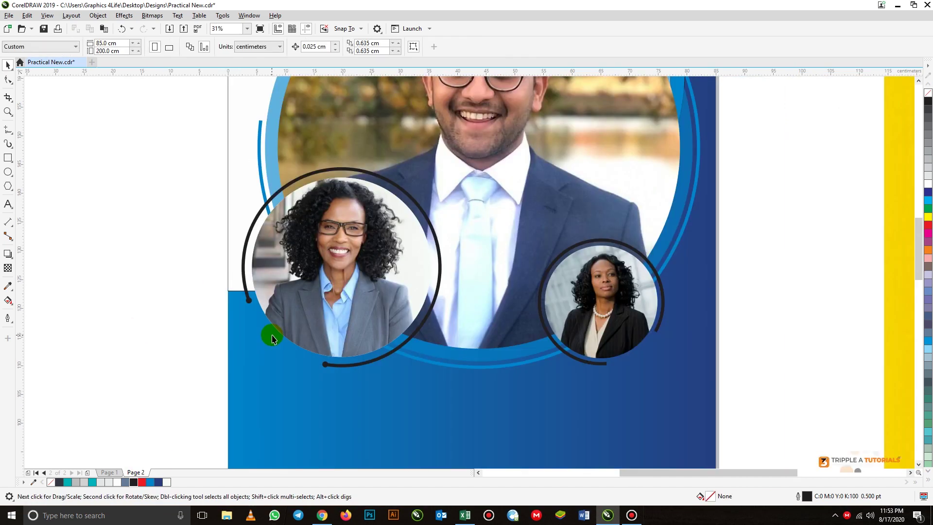
# Enlarge the black dot at the upper-left end of the arc from its centre to about 1.57 cm.
pyautogui.scroll(2, 281, 350)
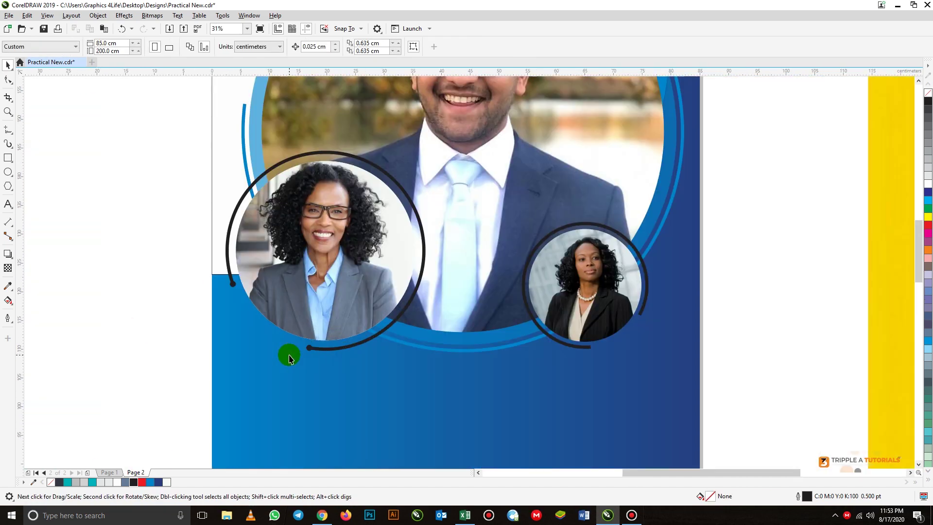
pyautogui.click(232, 285)
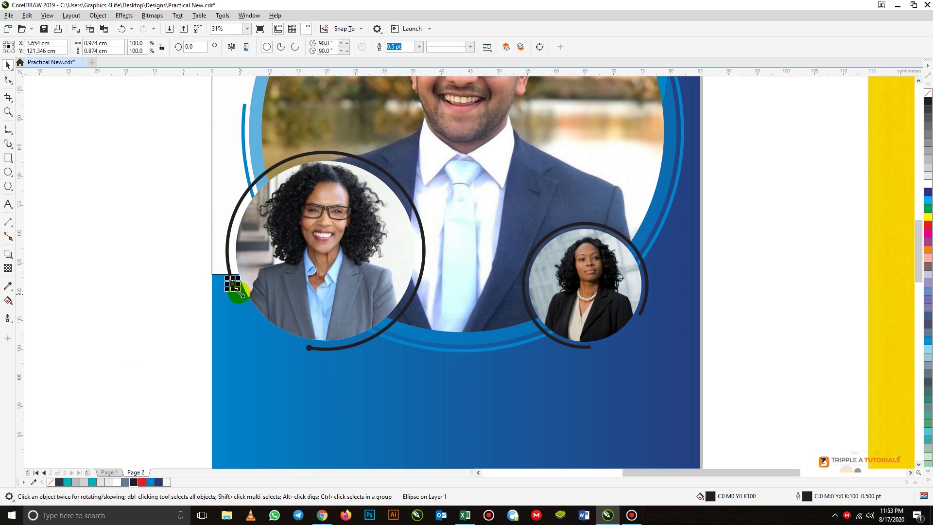
pyautogui.moveTo(239, 290); pyautogui.dragTo(239, 295)
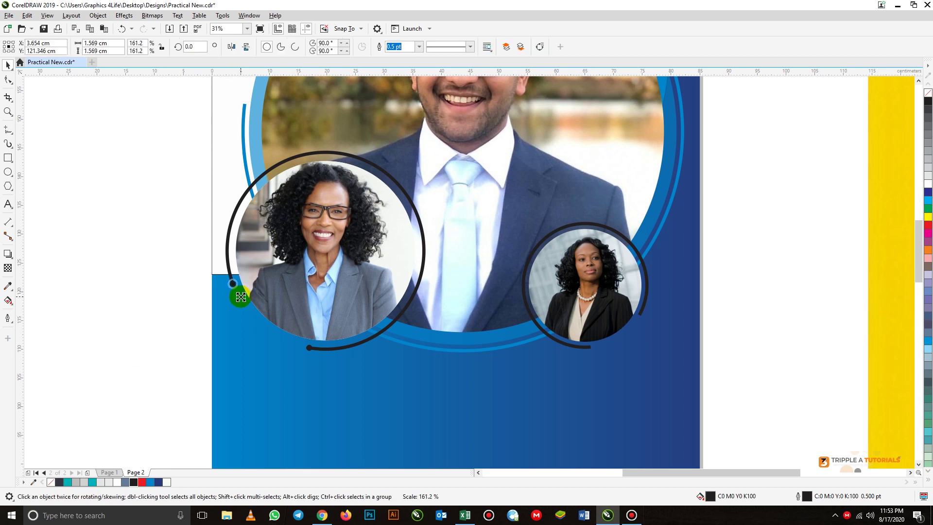
# Delete the copied dot at the lower end of the arc around the left small photo.
pyautogui.click(308, 347)
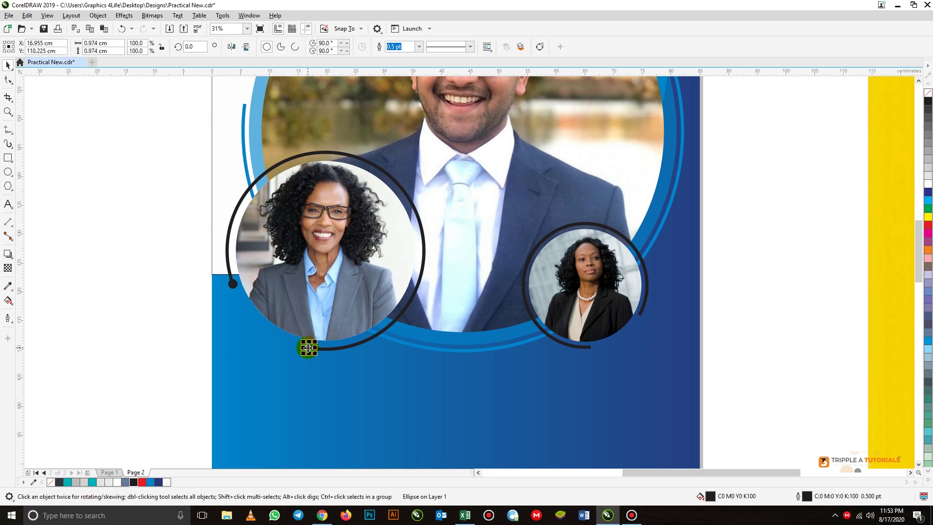
pyautogui.press('Escape')
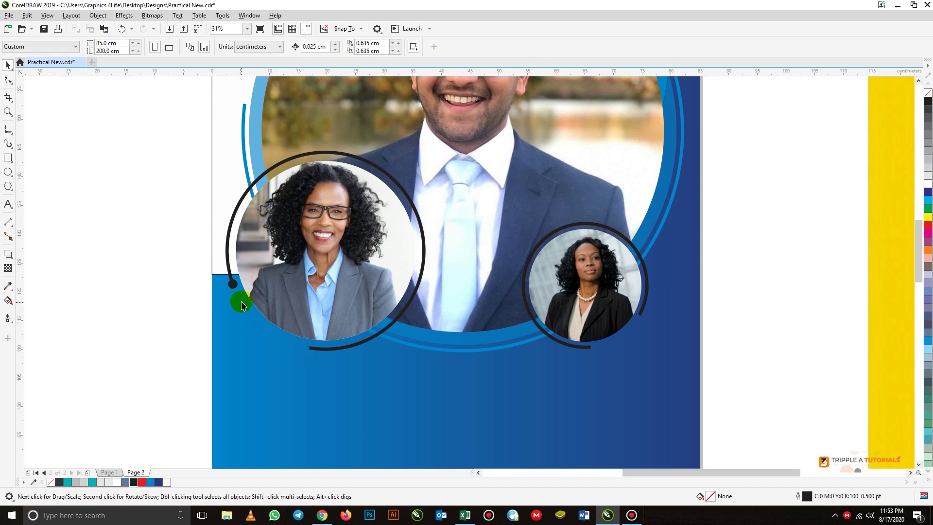
pyautogui.hotkey('ctrl', 'z')
pyautogui.click(202, 327)
# Place a copy of the enlarged black dot on the lower end of the arc around the lower-right small photo.
pyautogui.scroll(-4, 301, 356)
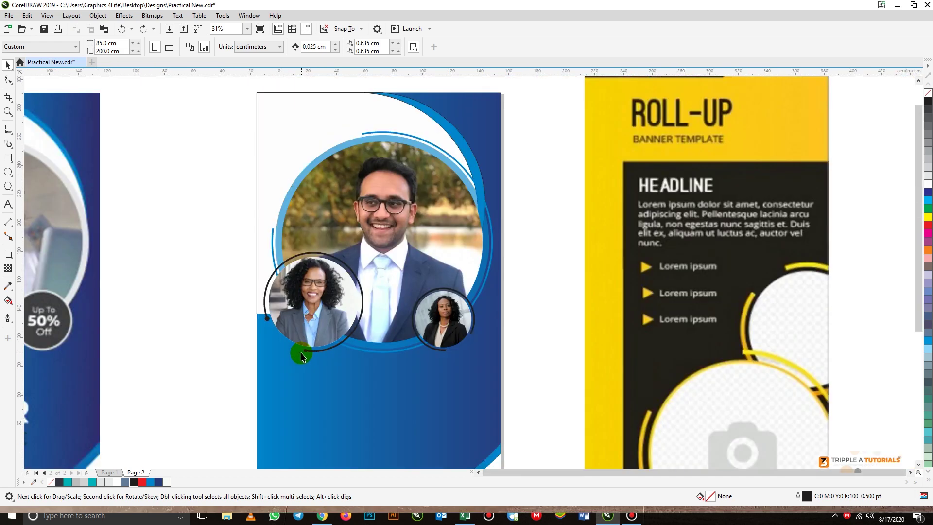
pyautogui.scroll(2, 301, 350)
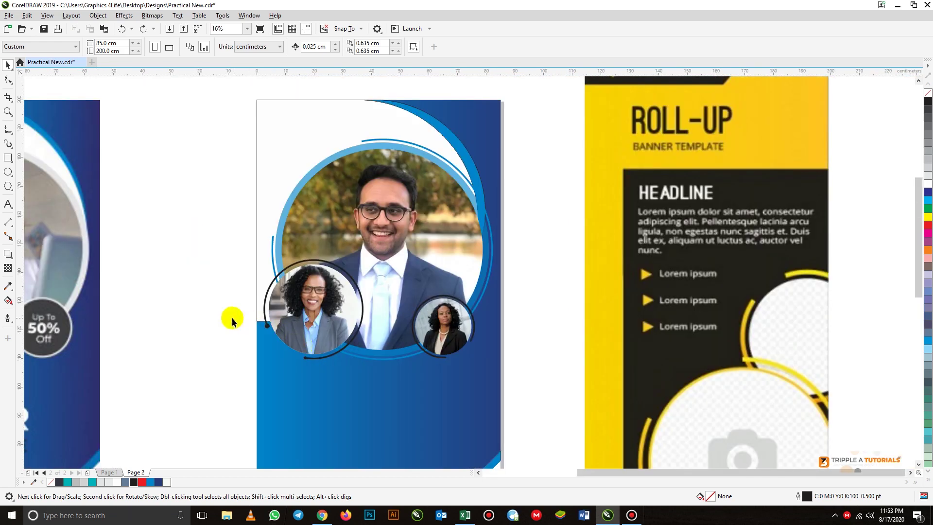
pyautogui.click(265, 324)
pyautogui.moveTo(266, 324); pyautogui.dragTo(447, 359)
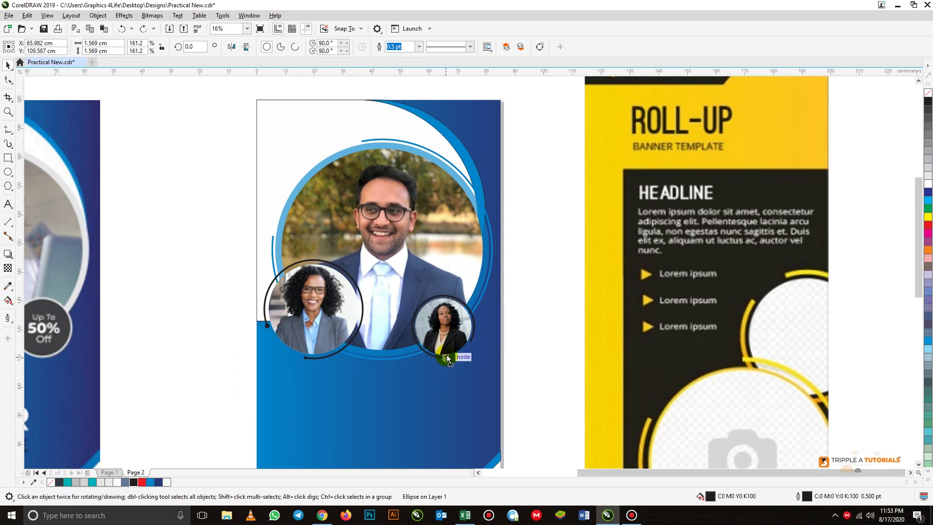
pyautogui.click(442, 371)
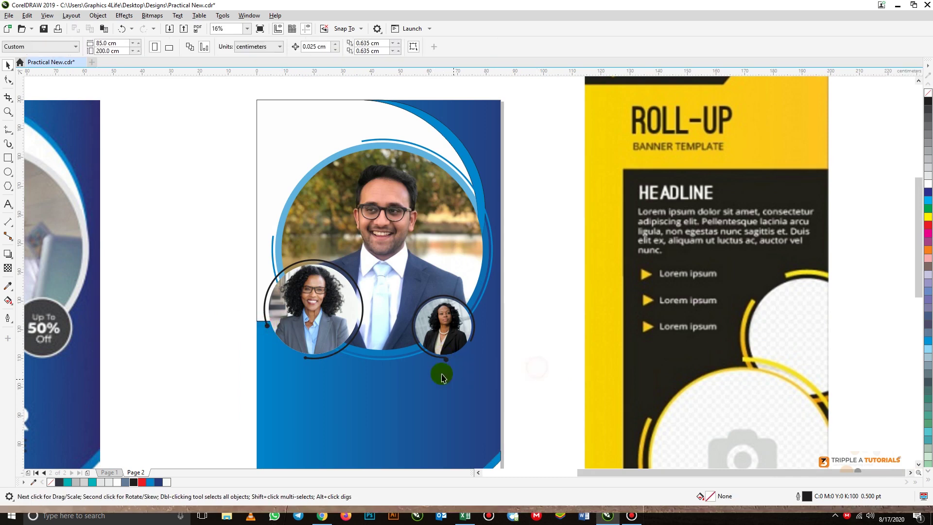
# Move the black dot up so it sits on the lower end of the arc around the lower-right small photo.
pyautogui.scroll(4, 451, 357)
pyautogui.scroll(5, 441, 366)
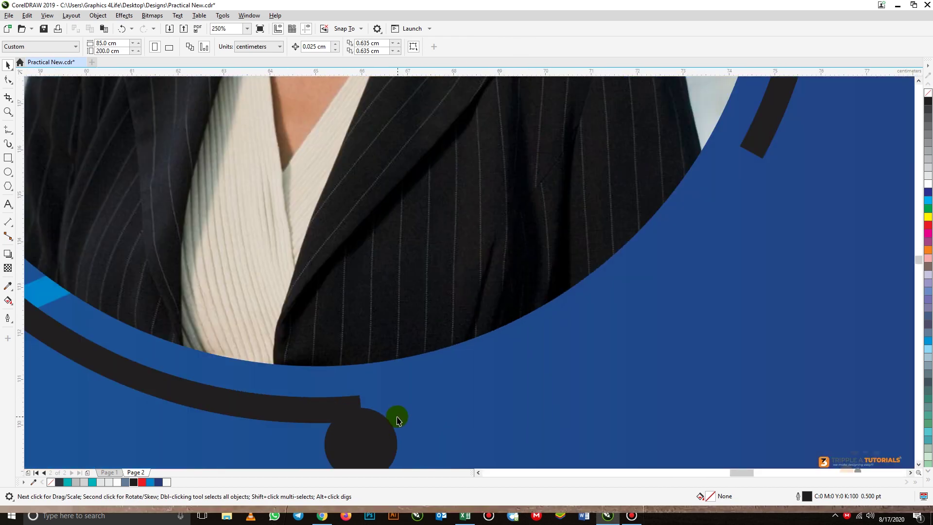
pyautogui.click(366, 436)
pyautogui.moveTo(366, 436); pyautogui.dragTo(361, 405)
pyautogui.scroll(-3, 379, 388)
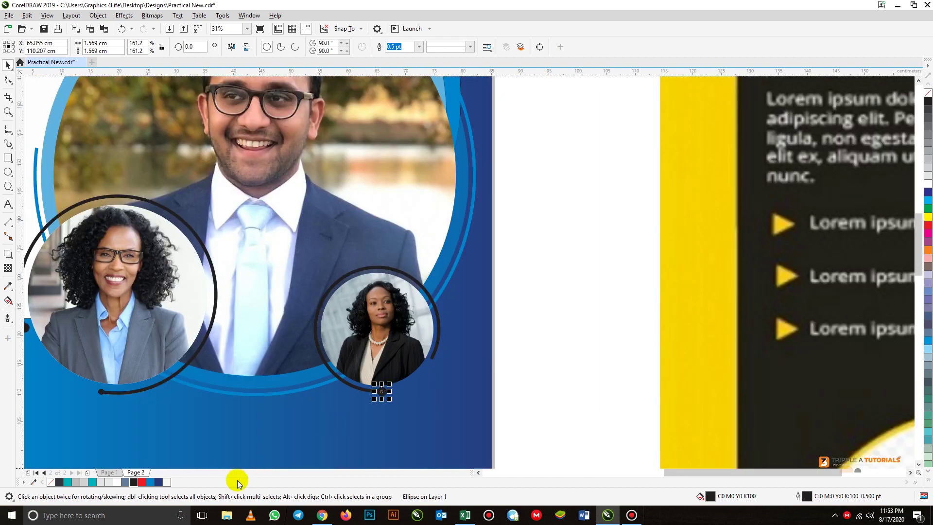
# Fill the dot with the near-white C2 M0 Y2 K0 and colour the arc around the lower-right small photo white.
pyautogui.click(168, 482)
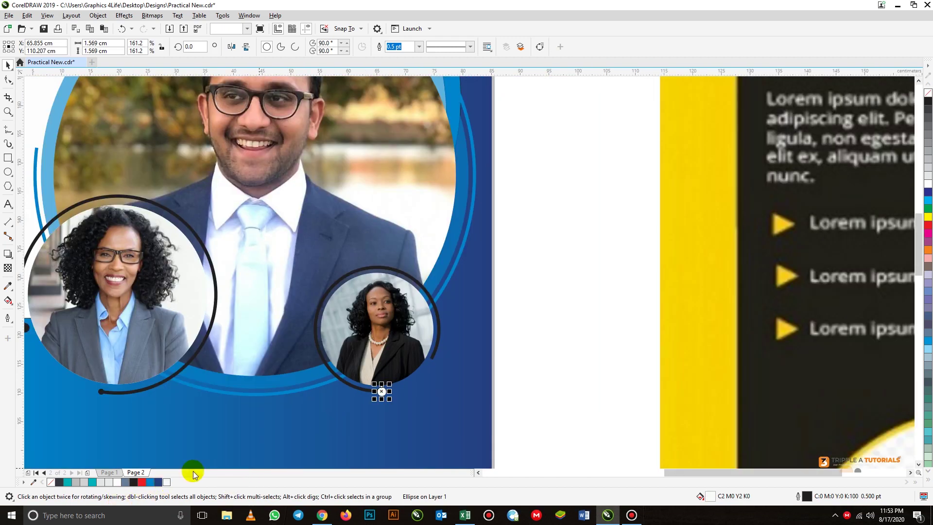
pyautogui.click(537, 319)
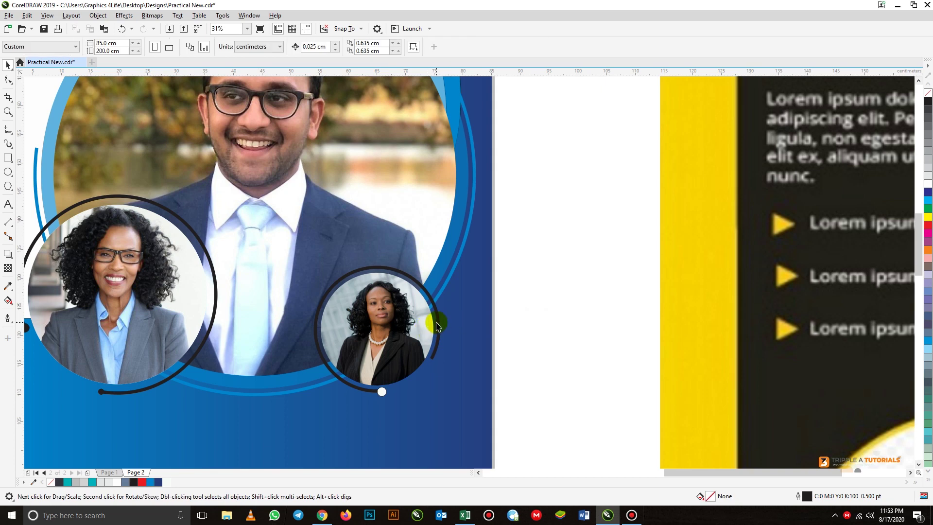
pyautogui.click(440, 325)
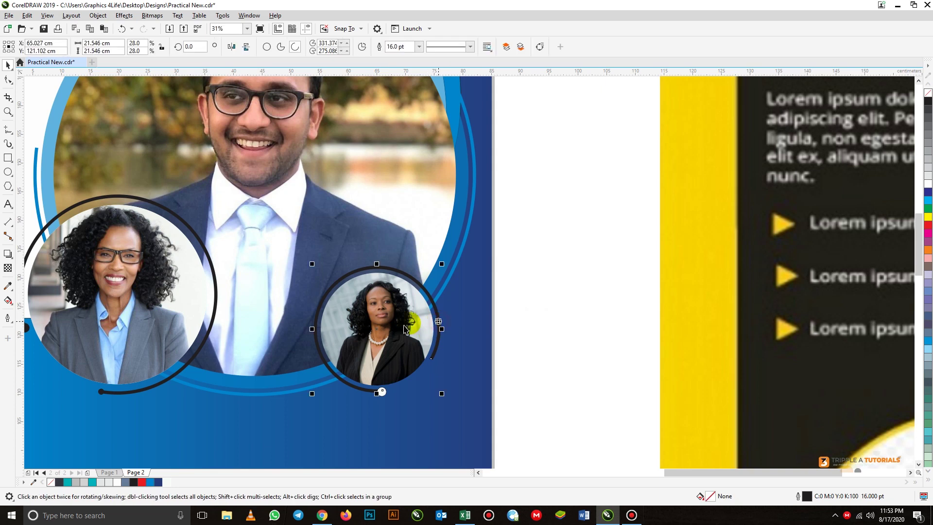
pyautogui.rightClick(117, 481)
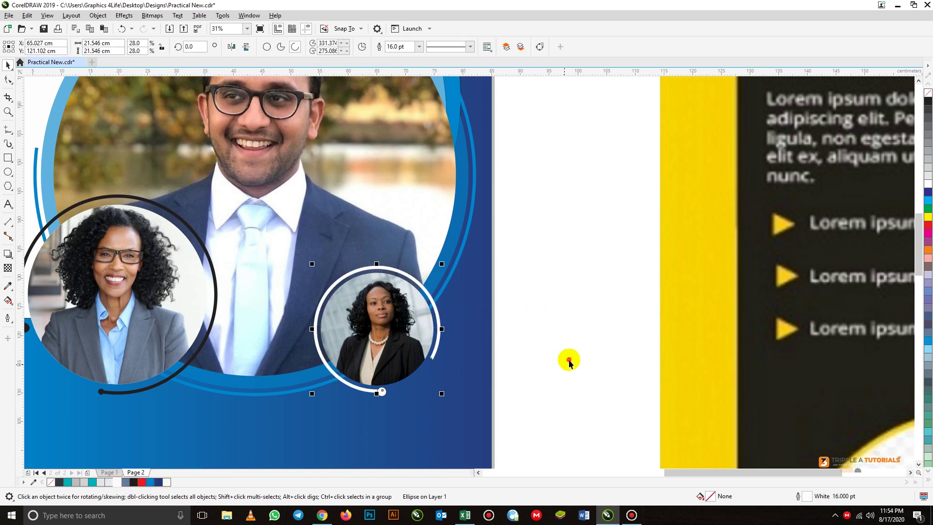
# Remove the outline from the white dot at the lower end of the lower-right small photo's arc.
pyautogui.click(399, 399)
pyautogui.click(381, 391)
pyautogui.scroll(4, 382, 389)
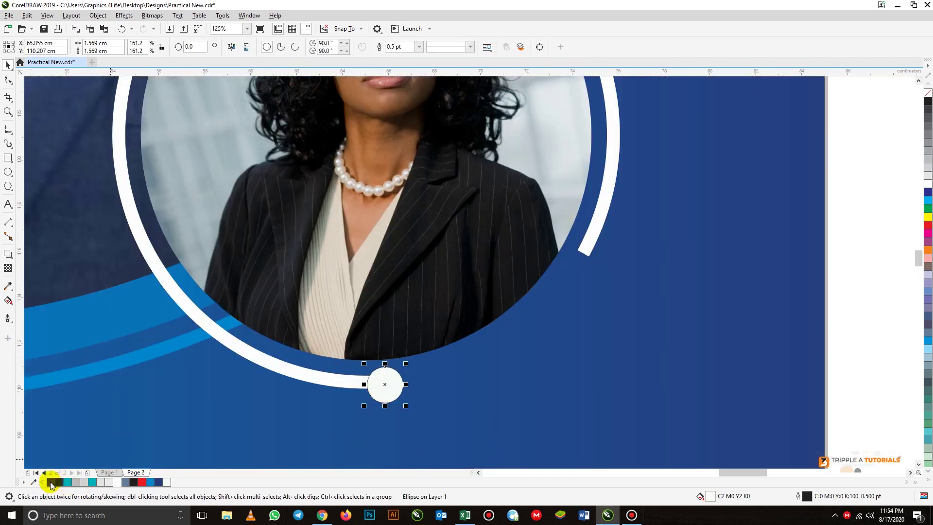
pyautogui.rightClick(50, 482)
pyautogui.scroll(-5, 346, 359)
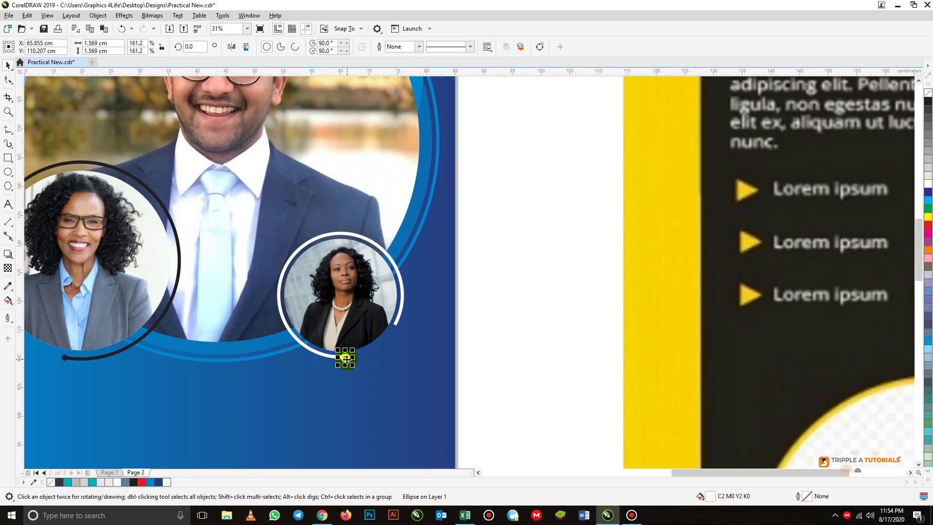
# Place a copy of the white dot on the other open end of the arc around the lower-right small photo.
pyautogui.moveTo(345, 358); pyautogui.dragTo(394, 328)
pyautogui.click(535, 321)
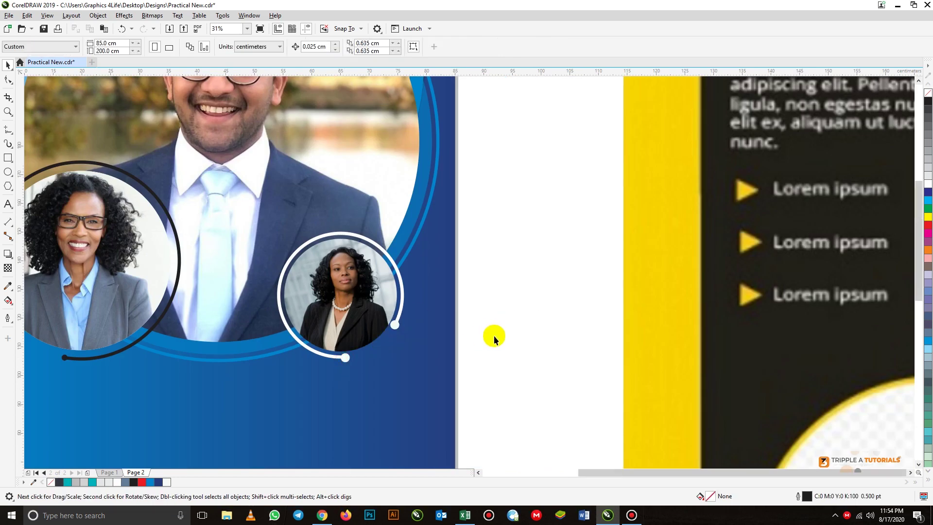
pyautogui.scroll(-2, 494, 336)
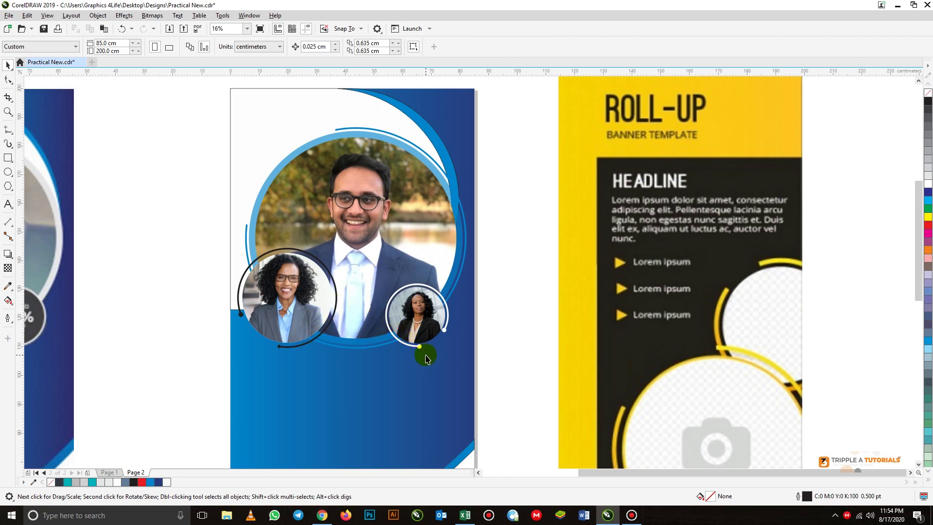
# Place copies of the dot, filled blue (#0084CC), on the top and left open ends of the arcs around the large photo.
pyautogui.moveTo(493, 358)
pyautogui.mouseDown()
pyautogui.moveTo(427, 318)
pyautogui.moveTo(339, 133)
pyautogui.mouseUp()
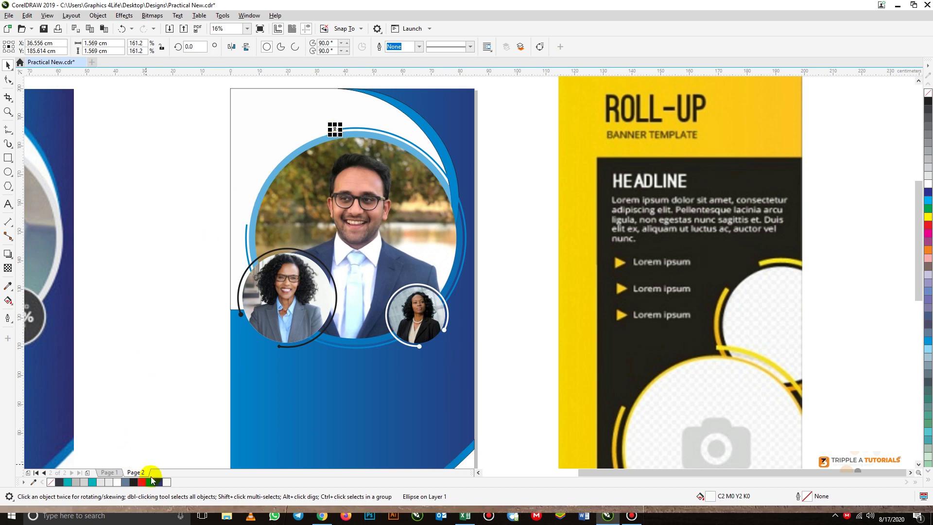
pyautogui.click(174, 306)
pyautogui.scroll(4, 321, 125)
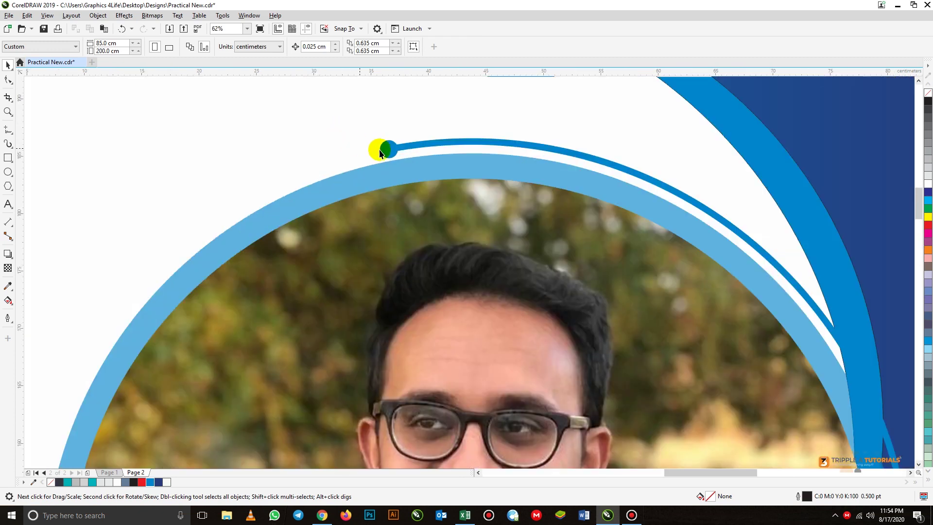
pyautogui.scroll(-2, 383, 148)
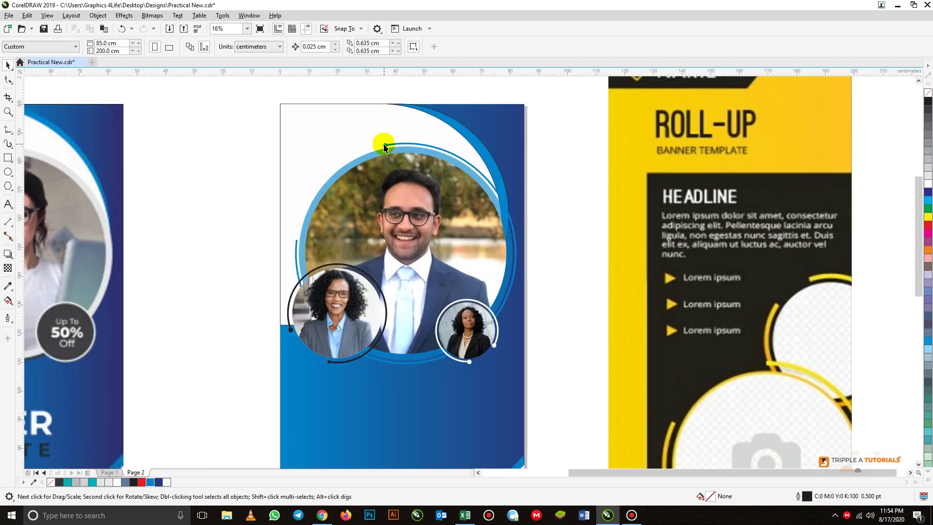
pyautogui.click(384, 147)
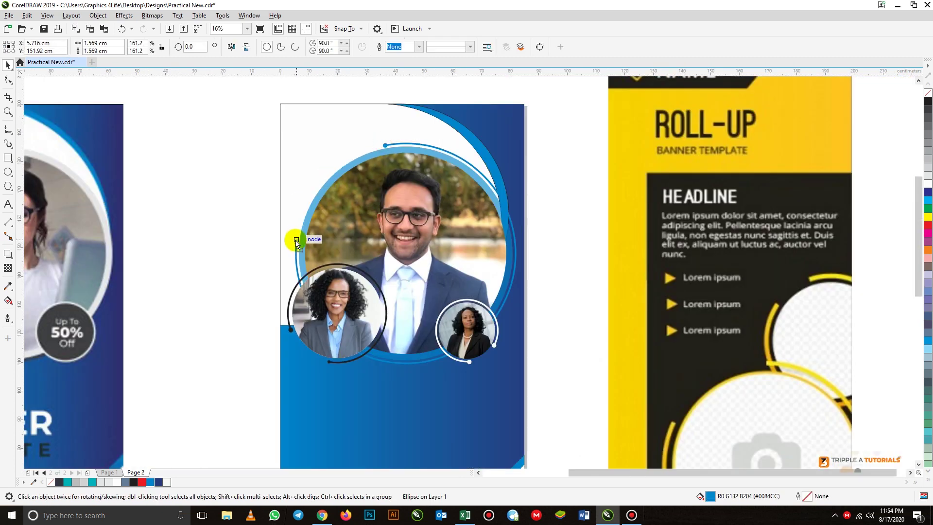
pyautogui.click(247, 241)
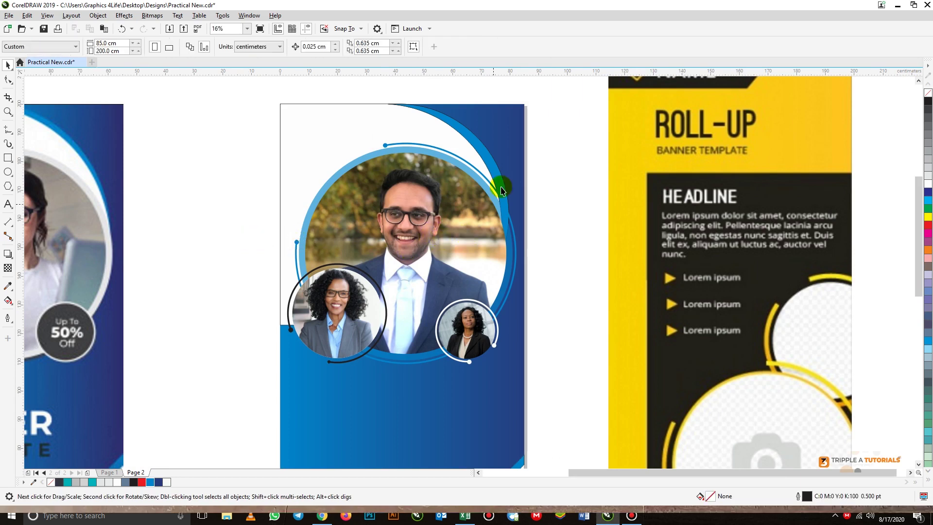
# Remove the outlines from the blue gradient curve and the white rectangle behind the large photo.
pyautogui.click(494, 168)
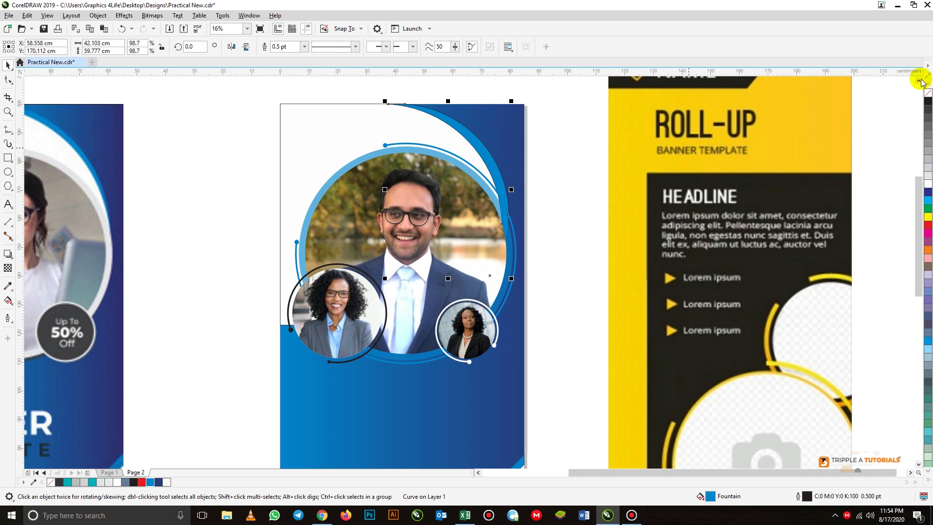
pyautogui.click(572, 174)
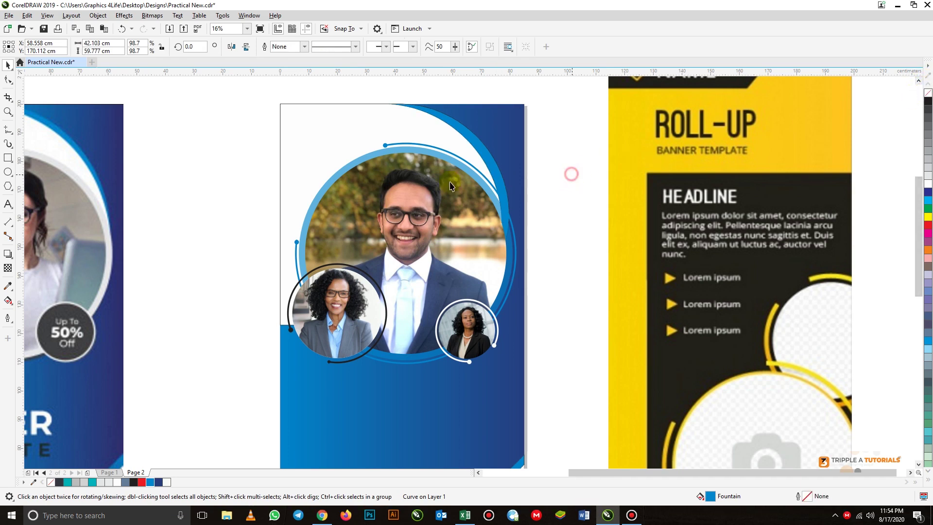
pyautogui.click(349, 117)
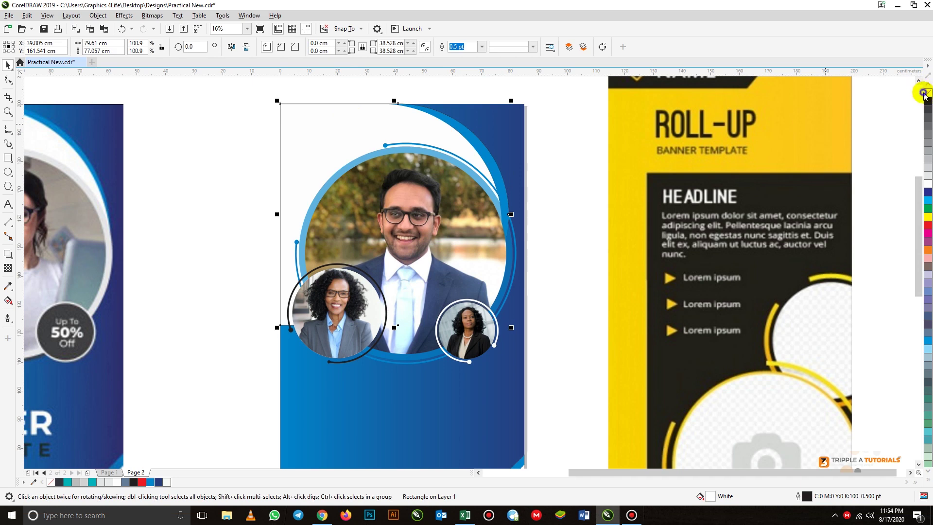
pyautogui.click(241, 236)
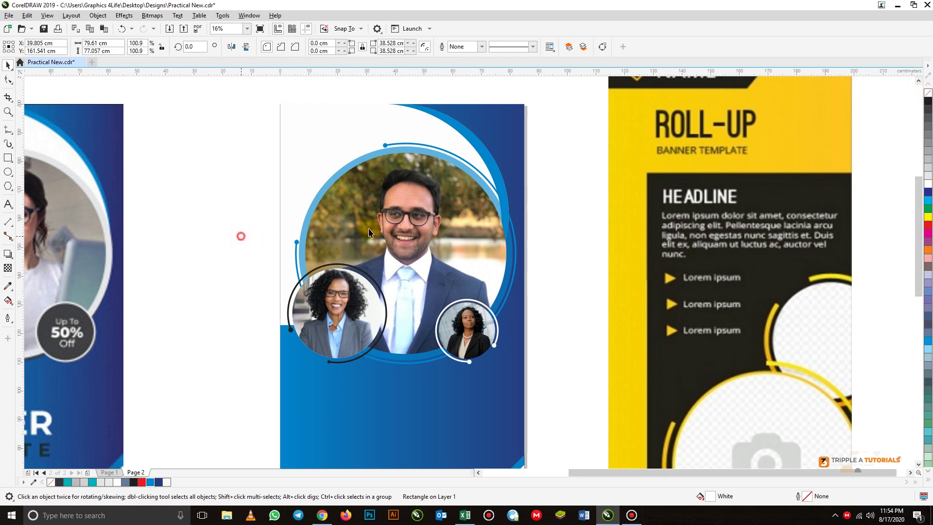
# Move the yellow reference banner down level with the page and the blue reference banner closer to the page.
pyautogui.scroll(-4, 415, 203)
pyautogui.scroll(1, 417, 235)
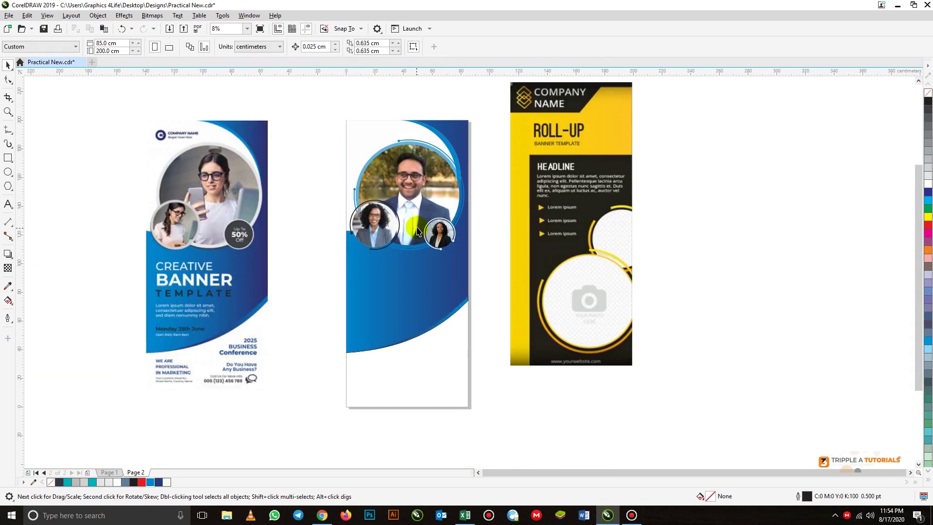
pyautogui.scroll(1, 423, 209)
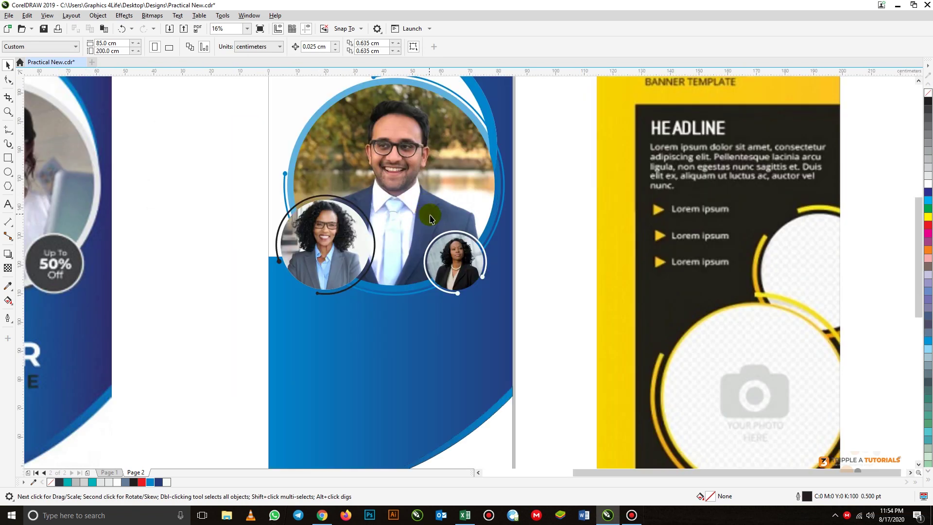
pyautogui.click(247, 28)
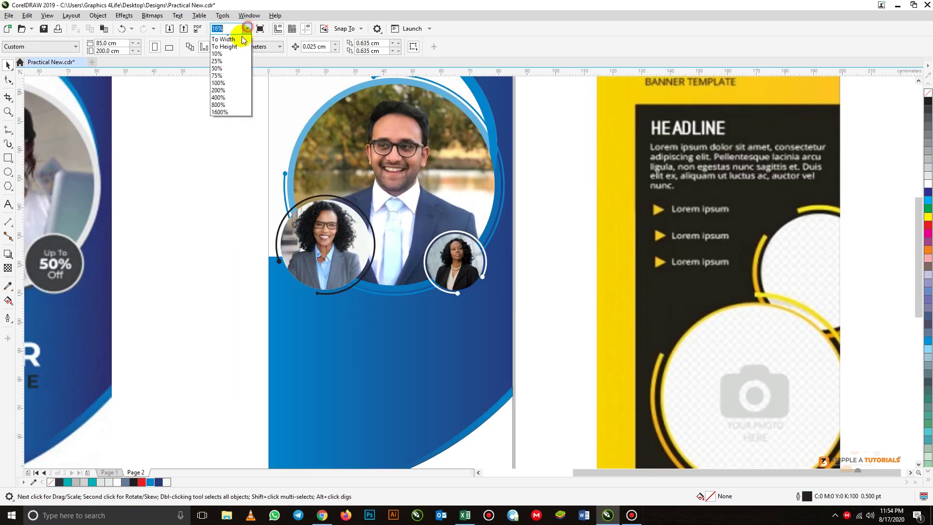
pyautogui.click(234, 48)
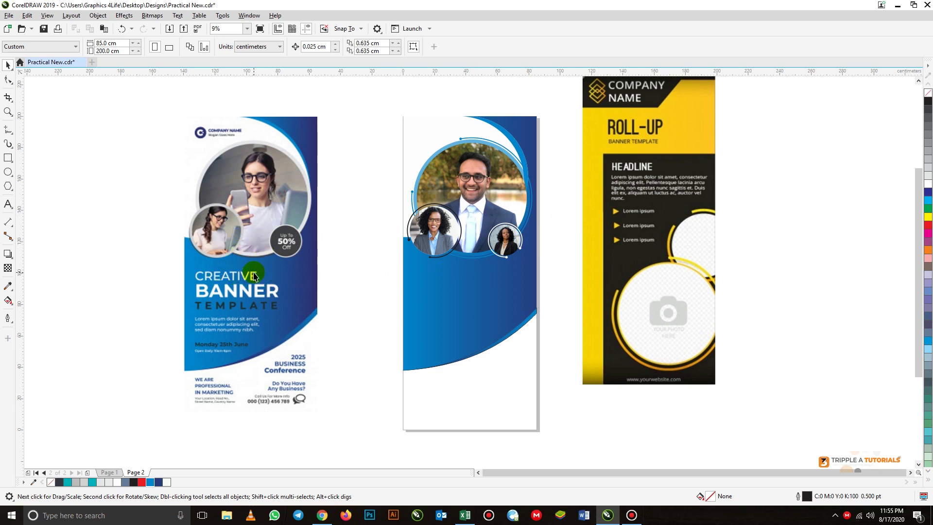
pyautogui.moveTo(681, 216); pyautogui.dragTo(677, 250)
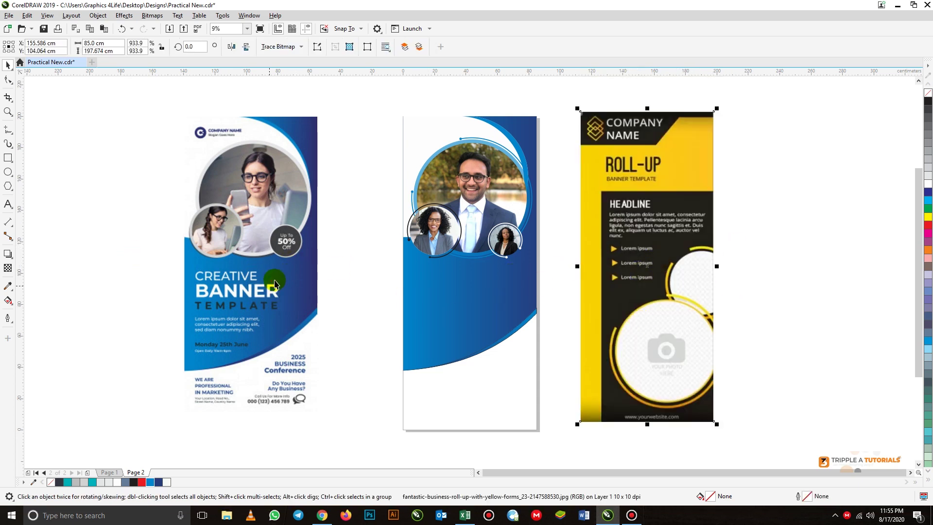
pyautogui.moveTo(282, 253); pyautogui.dragTo(341, 258)
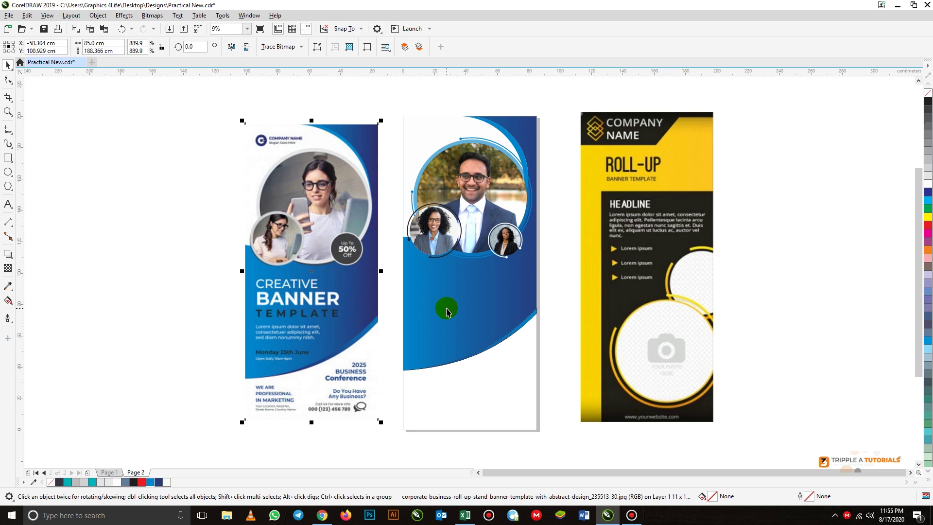
pyautogui.click(388, 290)
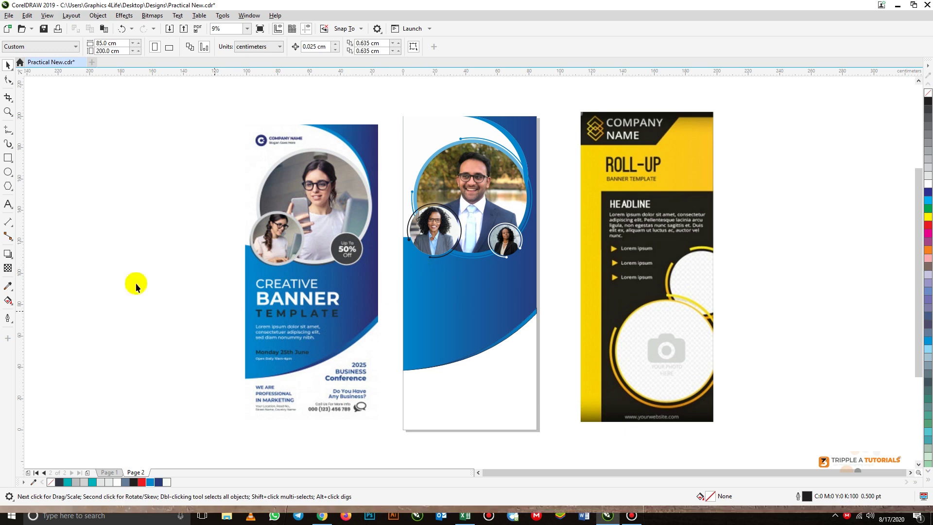
# Add the artistic text "CREATIVE" below the left small photo, scaled to about 33.7 cm wide and filled white.
pyautogui.click(8, 205)
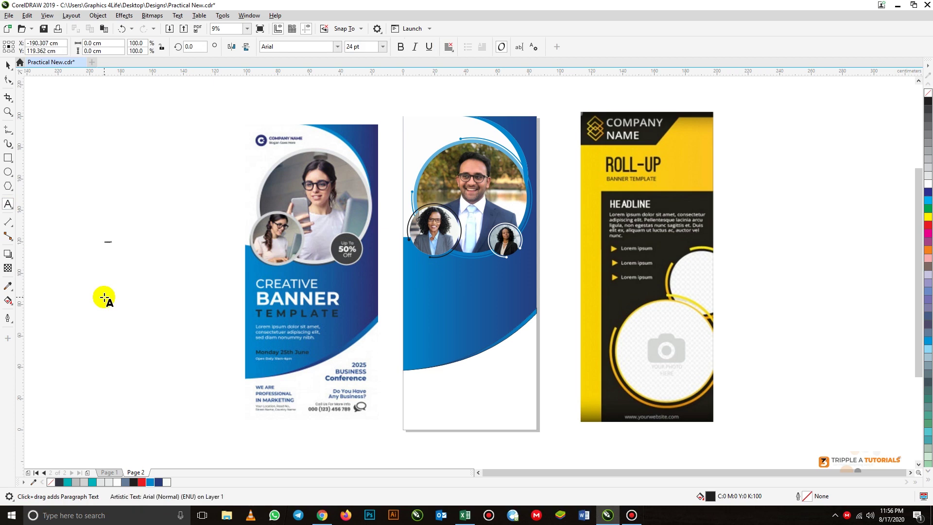
pyautogui.click(8, 64)
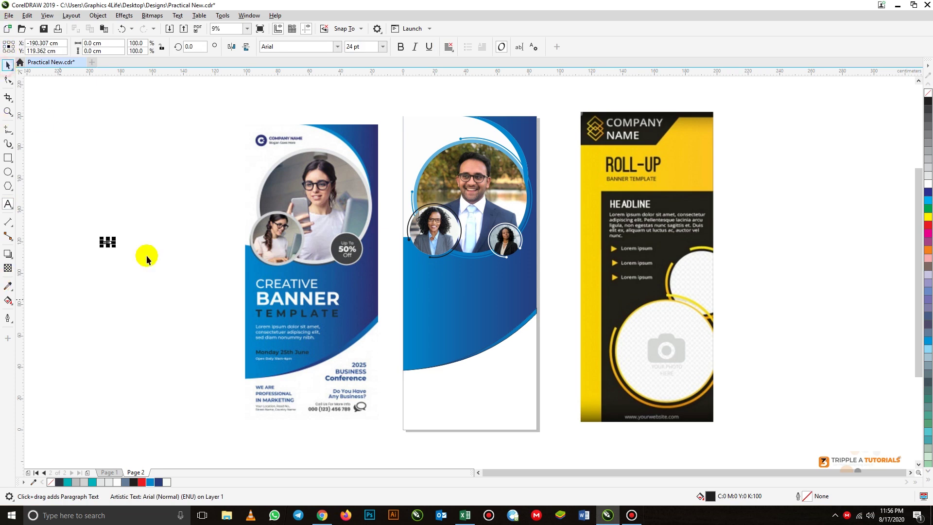
pyautogui.moveTo(115, 246); pyautogui.dragTo(466, 294)
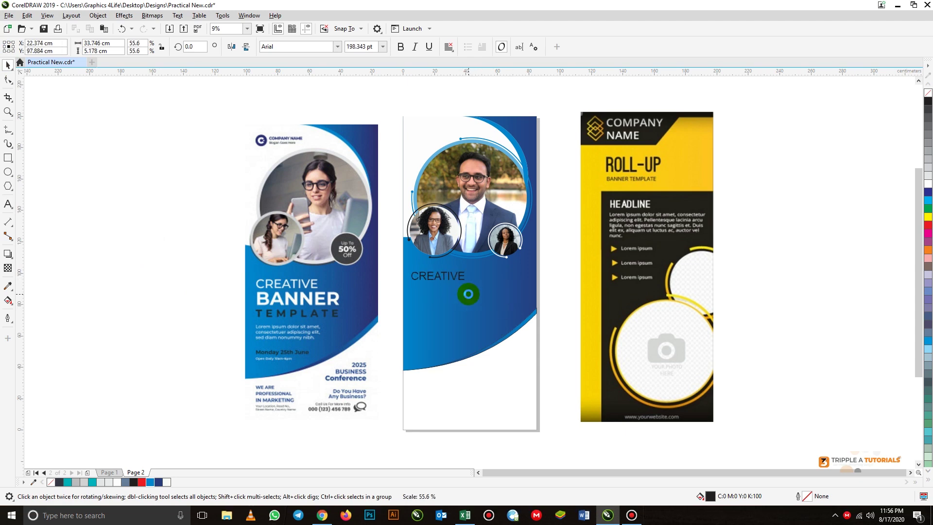
pyautogui.click(927, 184)
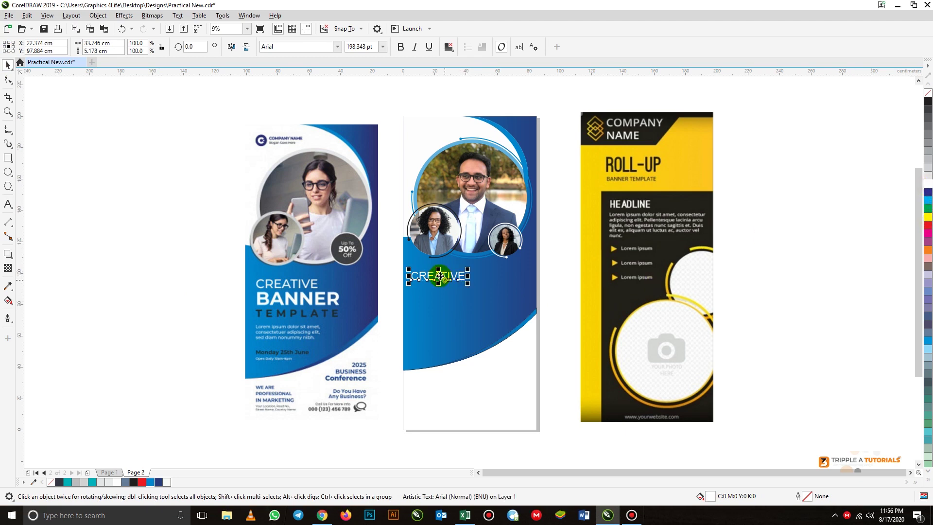
# Place a copy of the "CREATIVE" text directly below the original and enlarge it to about 53.2 cm wide.
pyautogui.moveTo(439, 276); pyautogui.dragTo(493, 291)
pyautogui.click(487, 290)
pyautogui.click(490, 290)
# Replace the wording of the larger lower text with "BANNER" in capitals.
pyautogui.doubleClick(492, 292)
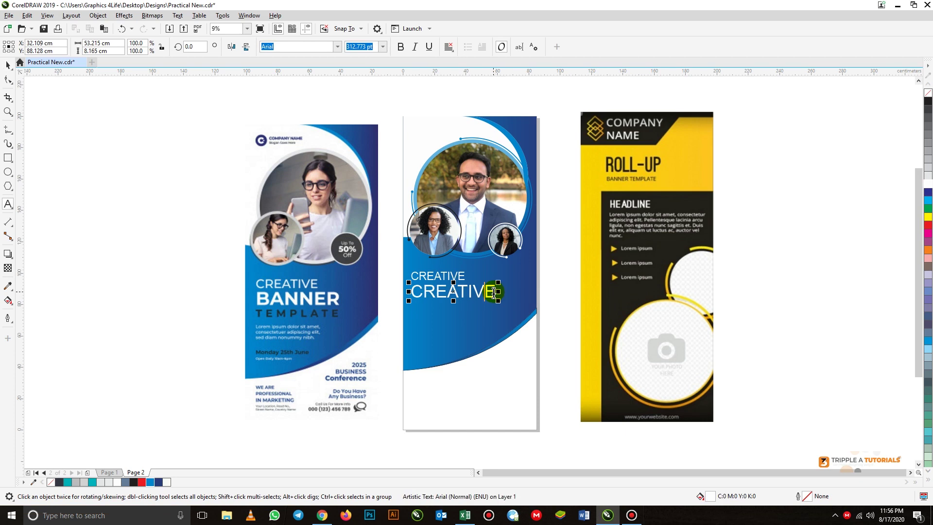
pyautogui.doubleClick(443, 291)
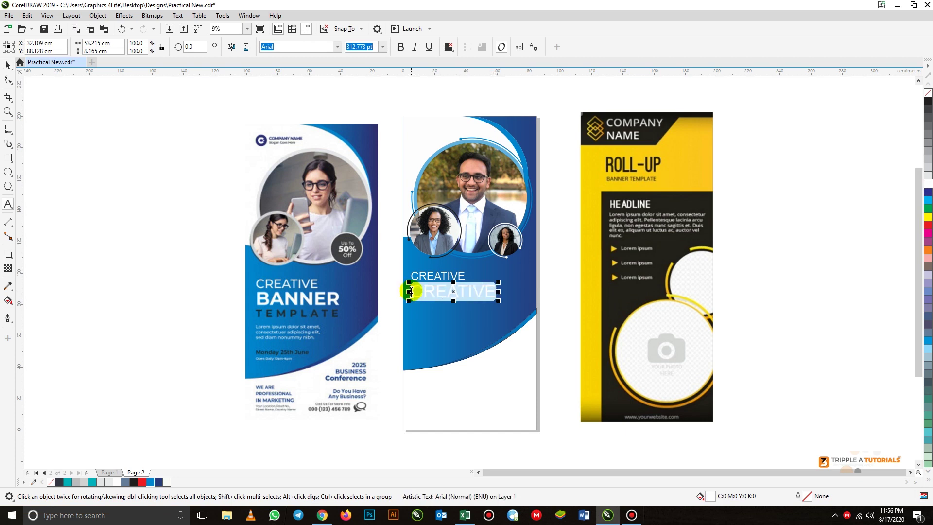
pyautogui.write('banne')
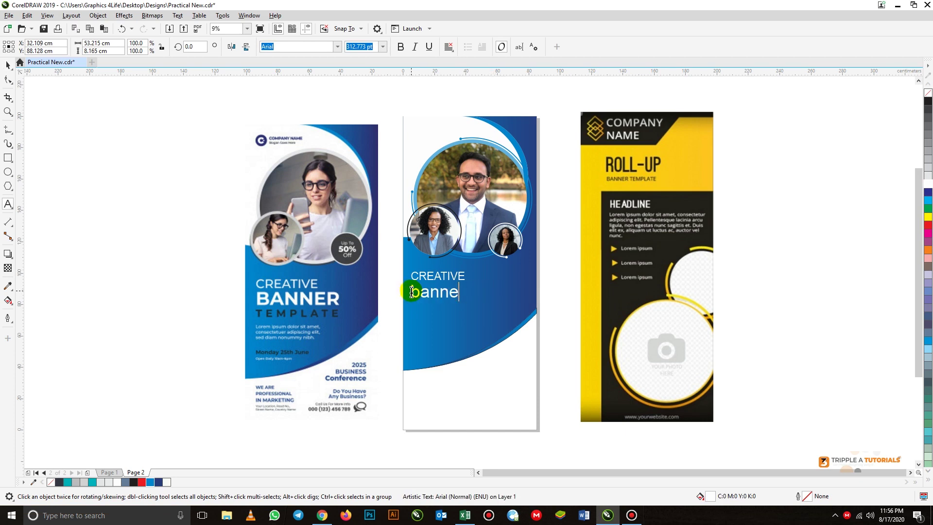
pyautogui.press('BackSpace')
pyautogui.press('BackSpace')
pyautogui.press('BackSpace')
pyautogui.press('BackSpace')
pyautogui.press('BackSpace')
pyautogui.write('BANNER')
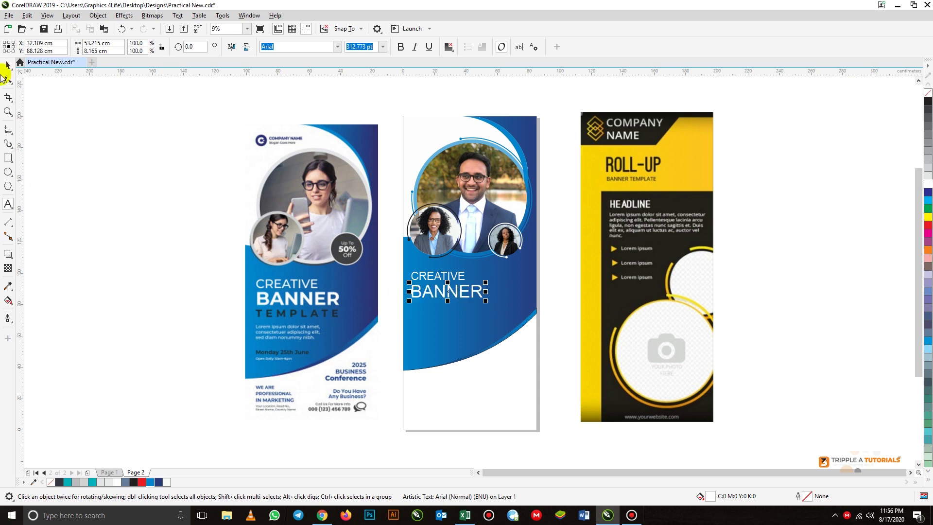
pyautogui.click(7, 64)
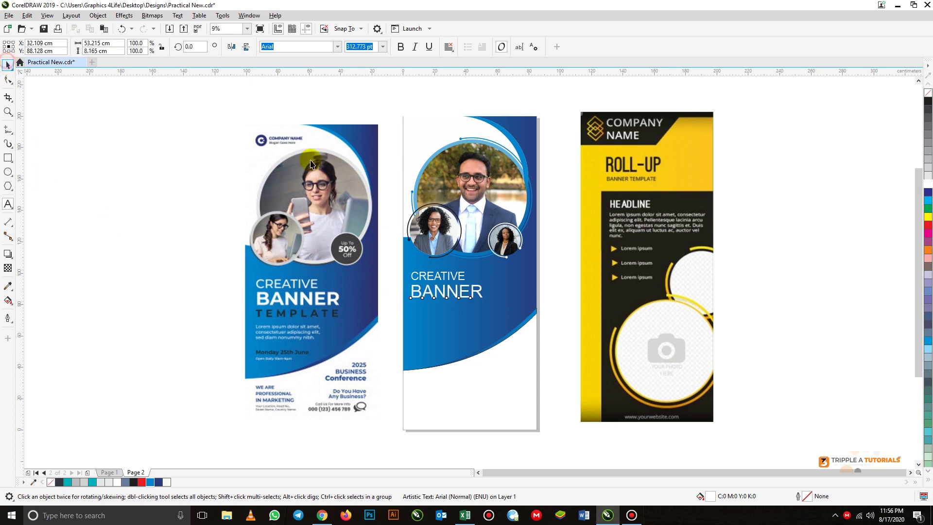
# Make the "BANNER" text bold and place a copy of the "CREATIVE" text directly below it, aligned with the lines above.
pyautogui.click(401, 46)
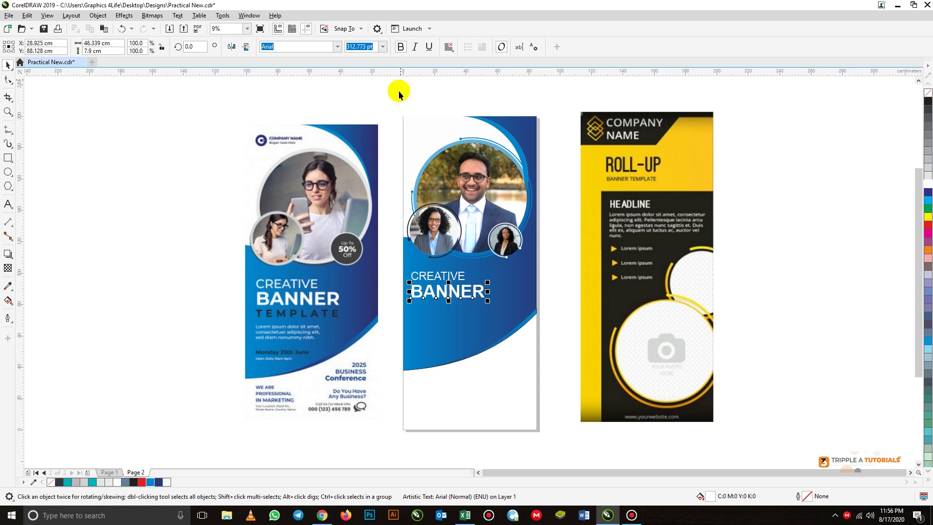
pyautogui.click(554, 285)
pyautogui.click(442, 278)
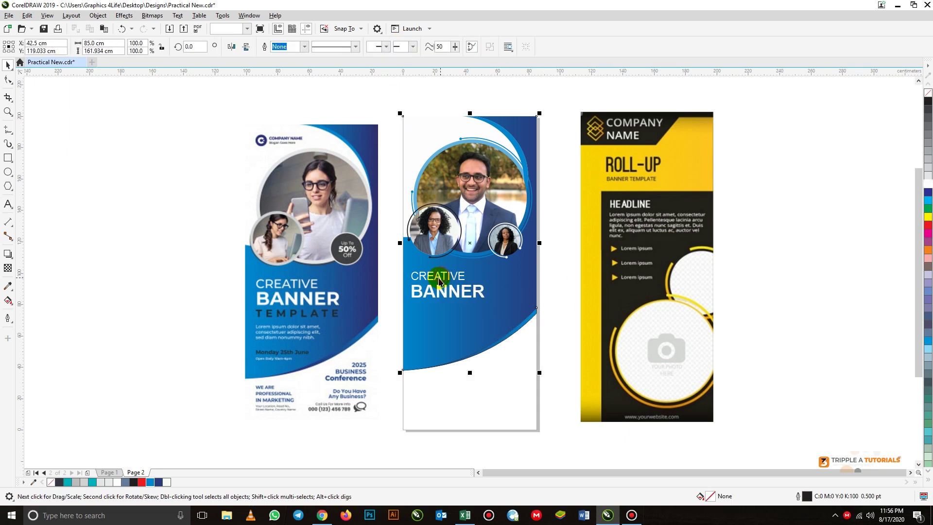
pyautogui.keyDown('ctrl'); pyautogui.click(438, 276); pyautogui.keyUp('ctrl')
pyautogui.moveTo(438, 276); pyautogui.dragTo(434, 306)
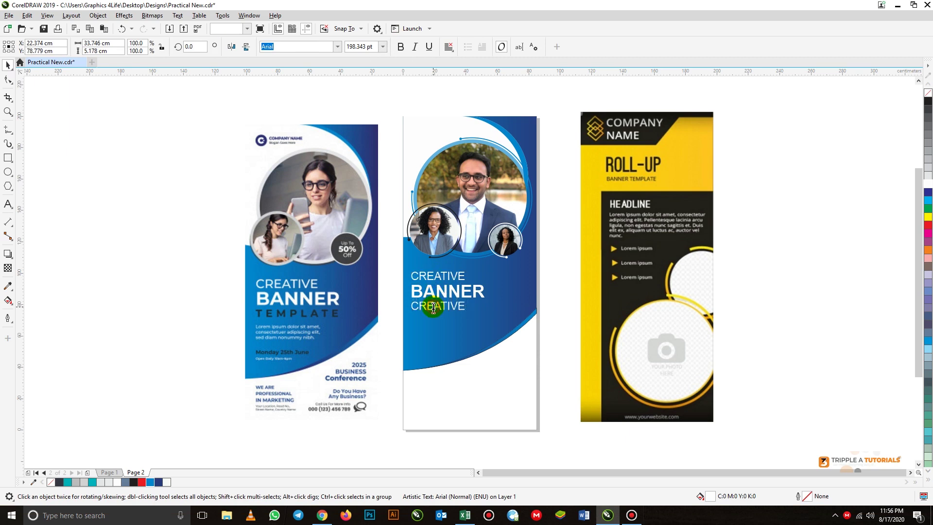
# Replace the wording of the copied lower text with "TEMPLATE" and fill it black (C0 M0 Y0 K100).
pyautogui.doubleClick(433, 306)
pyautogui.doubleClick(433, 306)
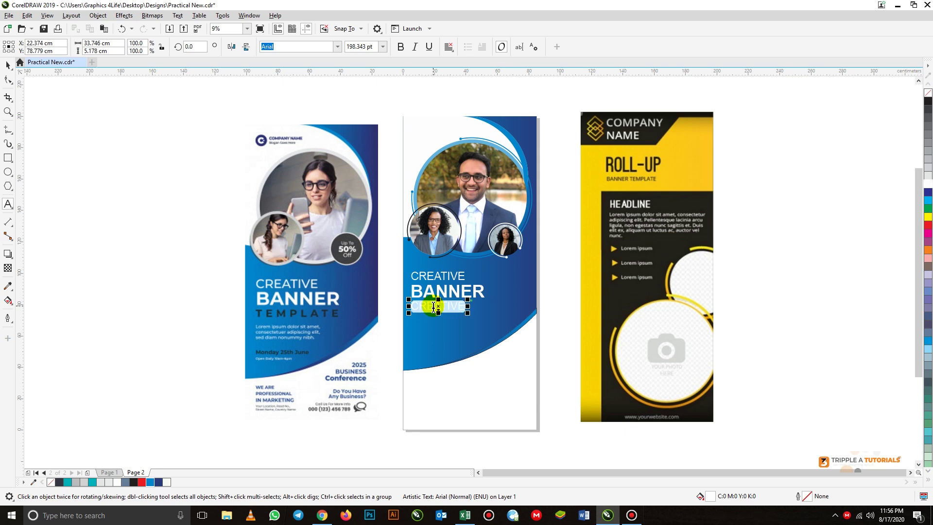
pyautogui.write('TEMPLATE')
pyautogui.click(7, 64)
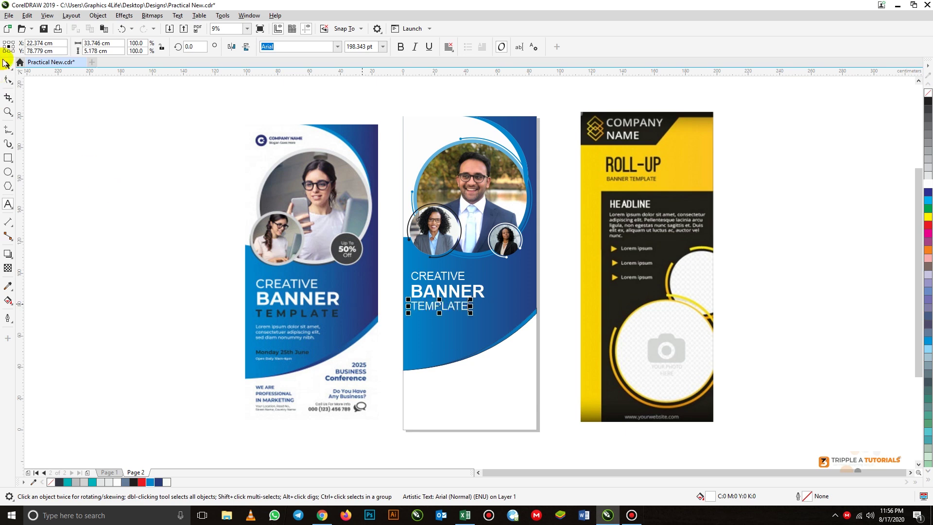
pyautogui.click(134, 481)
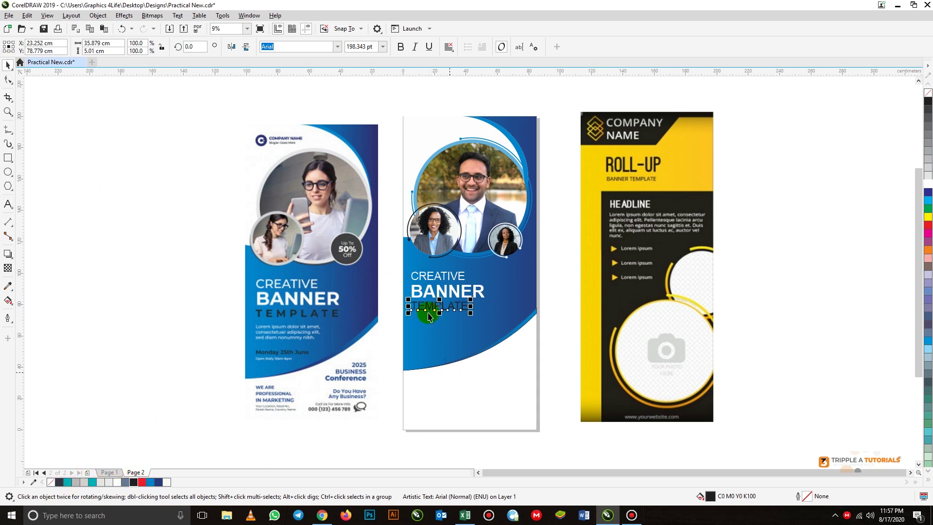
# Widen the letter spacing of the "TEMPLATE" text until the line spans about the full width of "BANNER".
pyautogui.scroll(2, 440, 292)
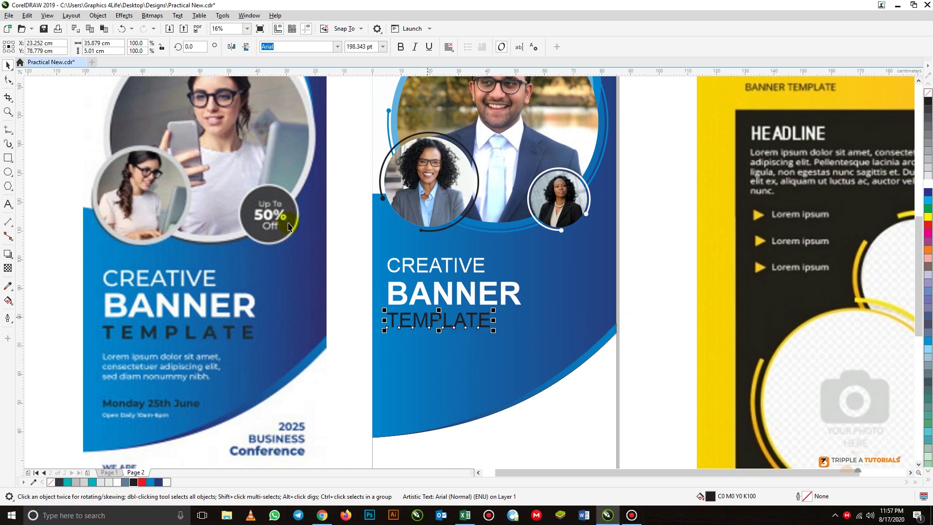
pyautogui.click(9, 80)
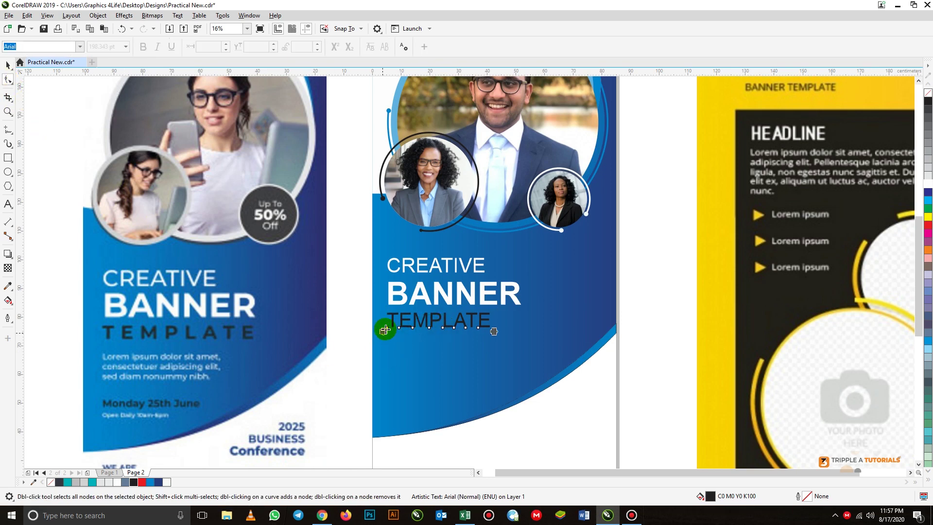
pyautogui.moveTo(493, 332); pyautogui.dragTo(522, 336)
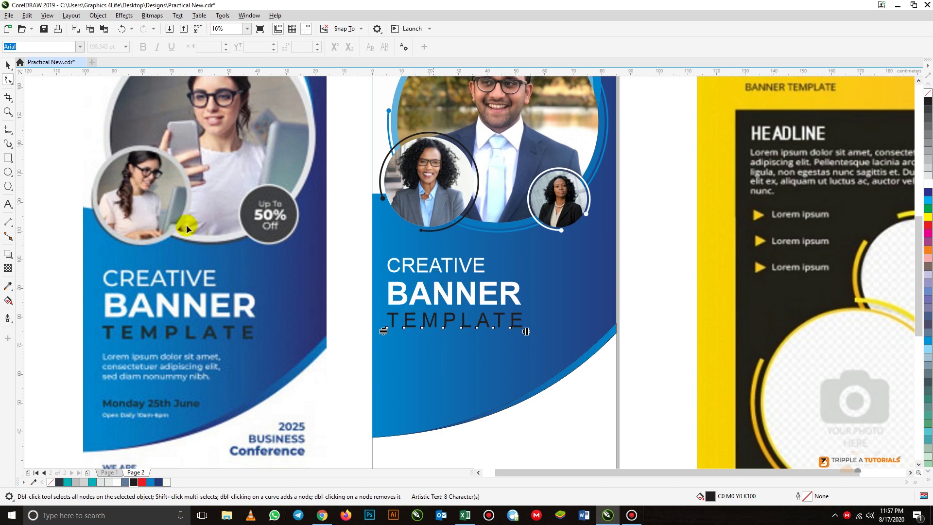
pyautogui.scroll(-4, 346, 234)
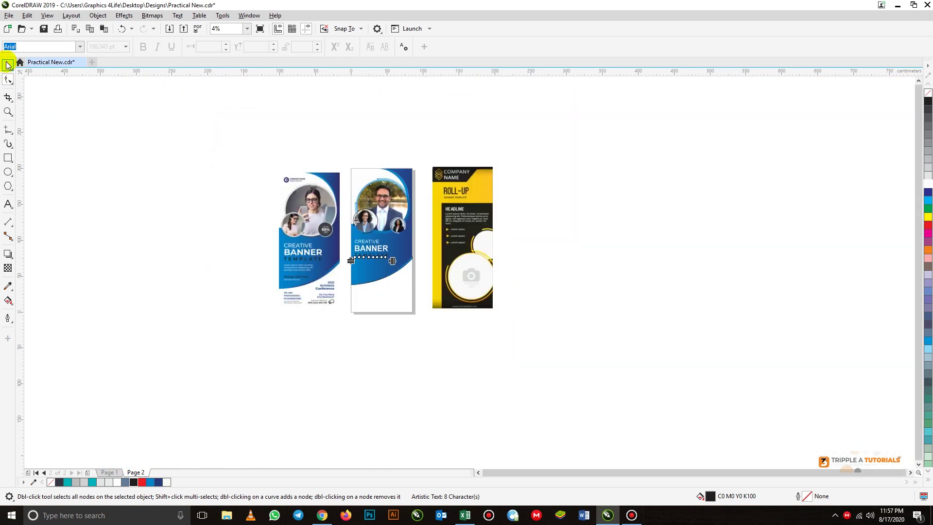
pyautogui.press('space')
# Scale the three heading lines "CREATIVE", "BANNER" and "TEMPLATE" down together to about 37.9 cm wide, keeping their upper-left corner in place.
pyautogui.scroll(2, 360, 235)
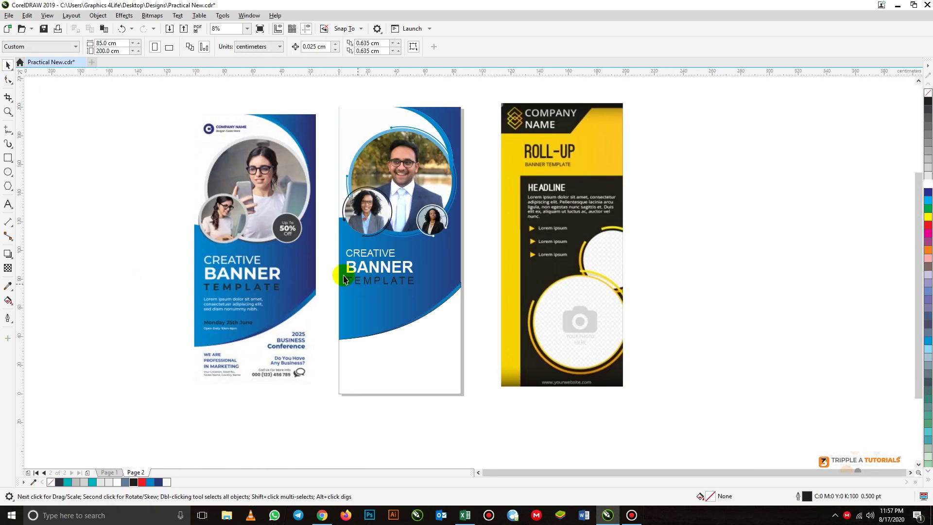
pyautogui.scroll(2, 382, 265)
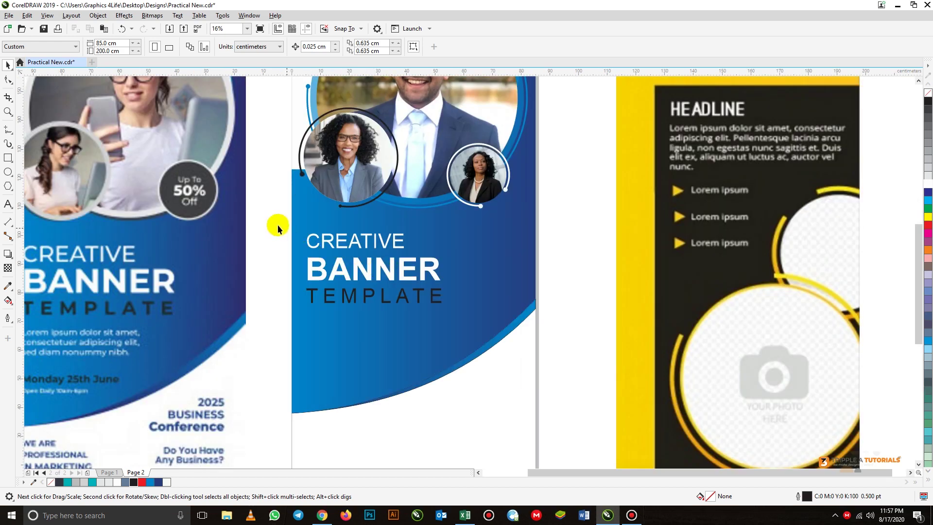
pyautogui.moveTo(278, 234); pyautogui.dragTo(475, 333)
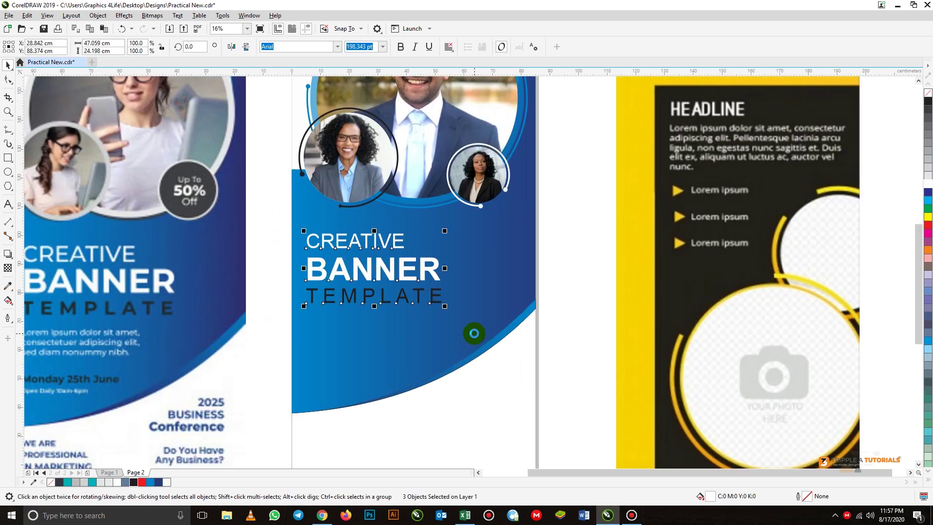
pyautogui.moveTo(444, 306); pyautogui.dragTo(422, 307)
pyautogui.click(268, 286)
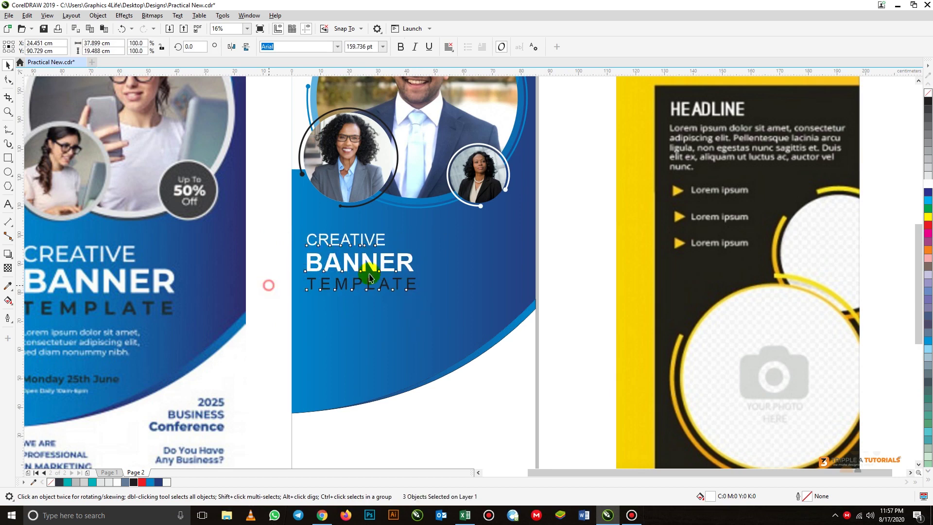
pyautogui.scroll(-2, 409, 233)
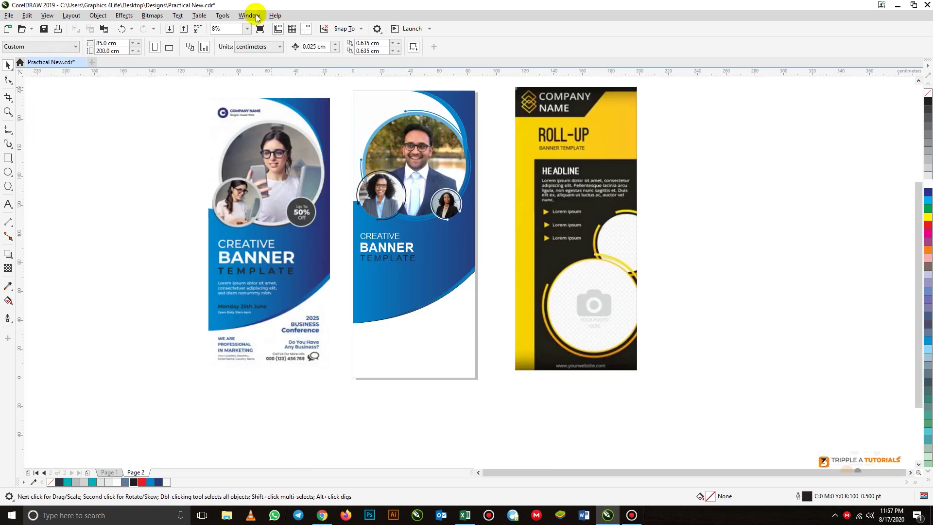
pyautogui.click(246, 28)
pyautogui.click(223, 39)
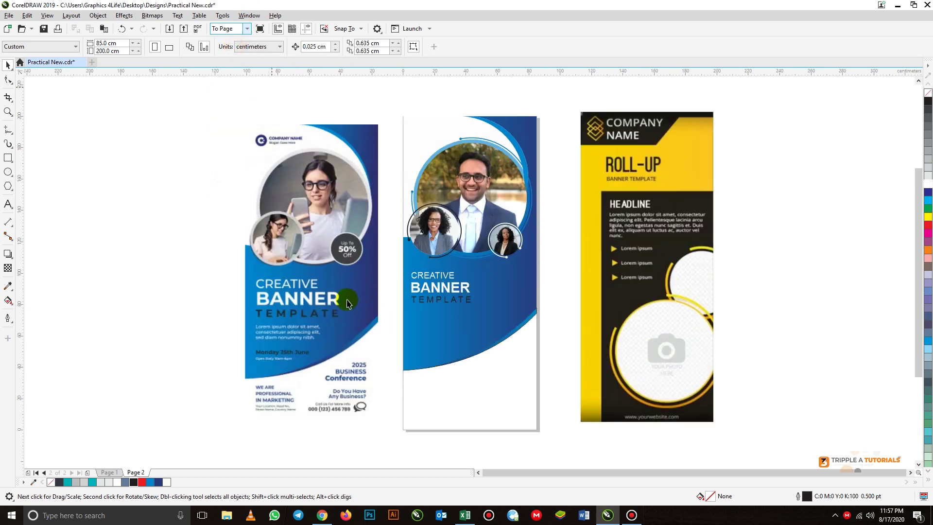